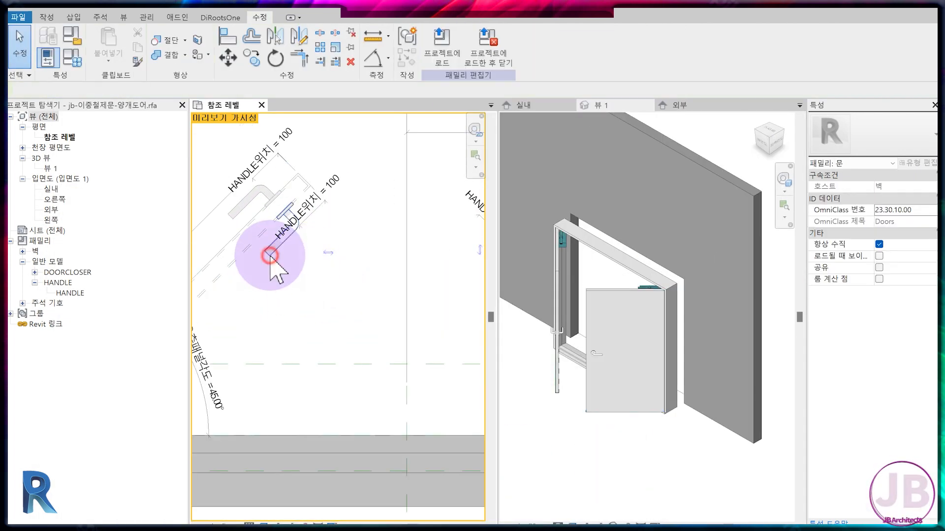
Step: Turn off plan-view display for the selected door handle in its family element visibility settings
{"action": "left_click", "coordinate": [271, 257]}
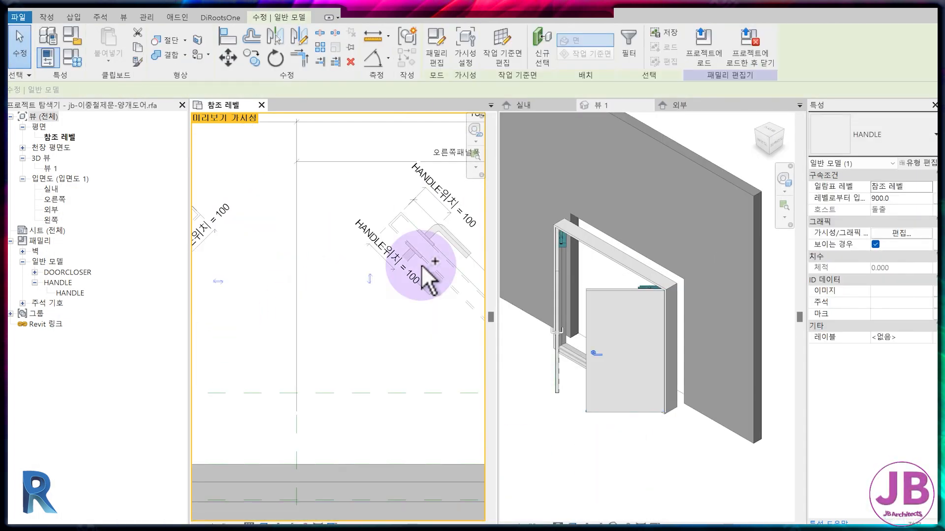
{"action": "left_click", "coordinate": [465, 54]}
{"action": "left_click", "coordinate": [365, 241]}
{"action": "left_click", "coordinate": [396, 339]}
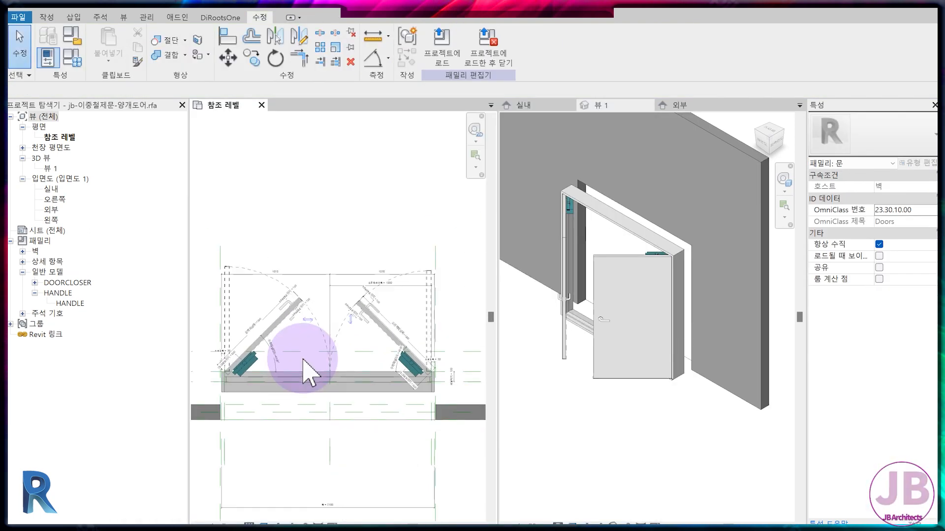
Step: Turn on preview visibility in the 참조 레벨 plan and inspect how the double door displays
{"action": "left_click", "coordinate": [333, 524]}
{"action": "scroll", "coordinate": [306, 337], "scroll_direction": "up", "scroll_amount": 5}
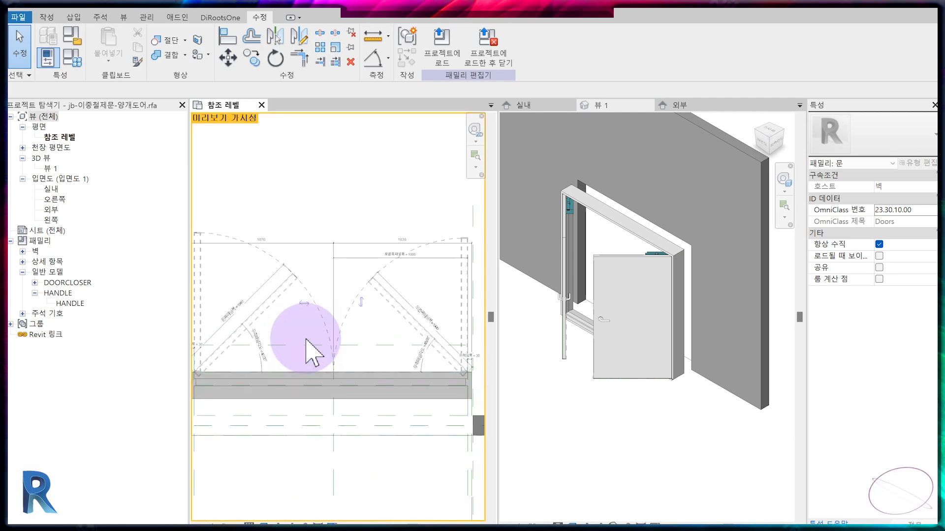
{"action": "left_click", "coordinate": [300, 526]}
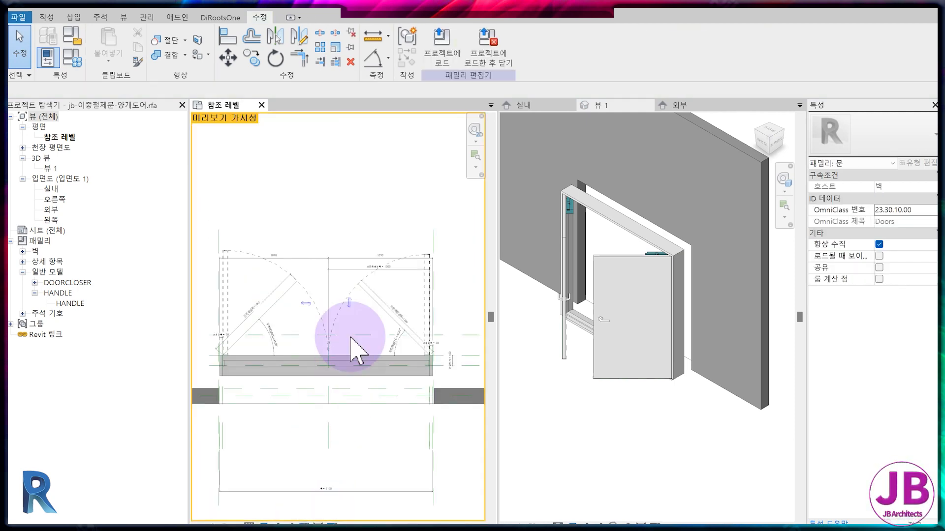
{"action": "scroll", "coordinate": [369, 286], "scroll_direction": "up", "scroll_amount": 3}
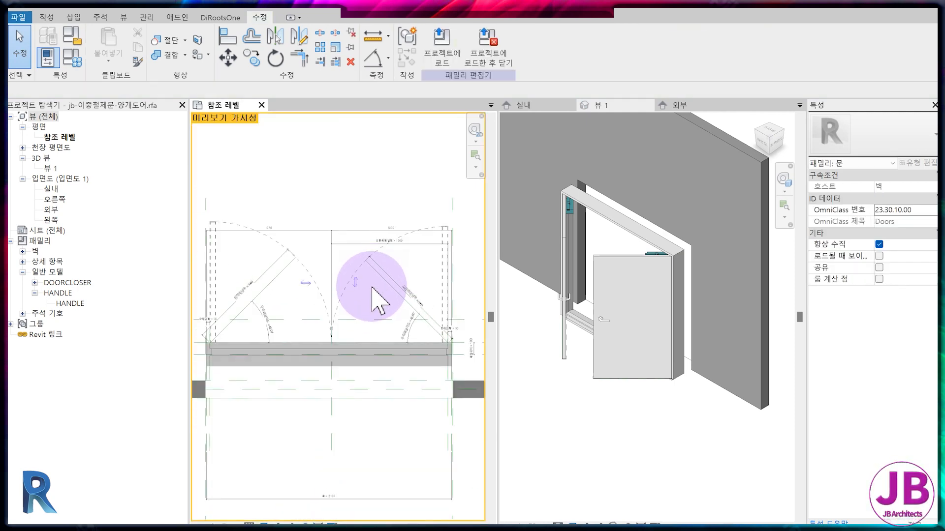
{"action": "scroll", "coordinate": [363, 373], "scroll_direction": "down", "scroll_amount": 3}
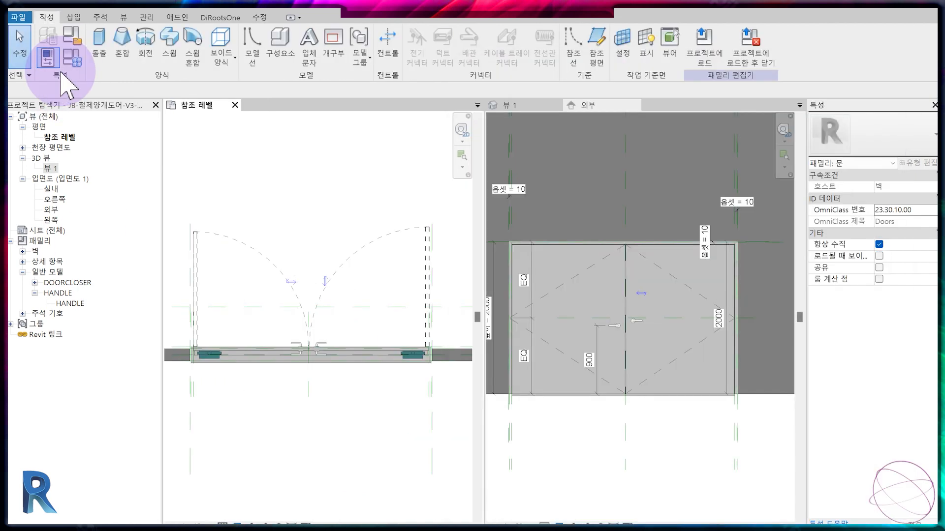
Step: Preview the double door family's 90도 and 45도 types in the 3D view
{"action": "left_click", "coordinate": [62, 55]}
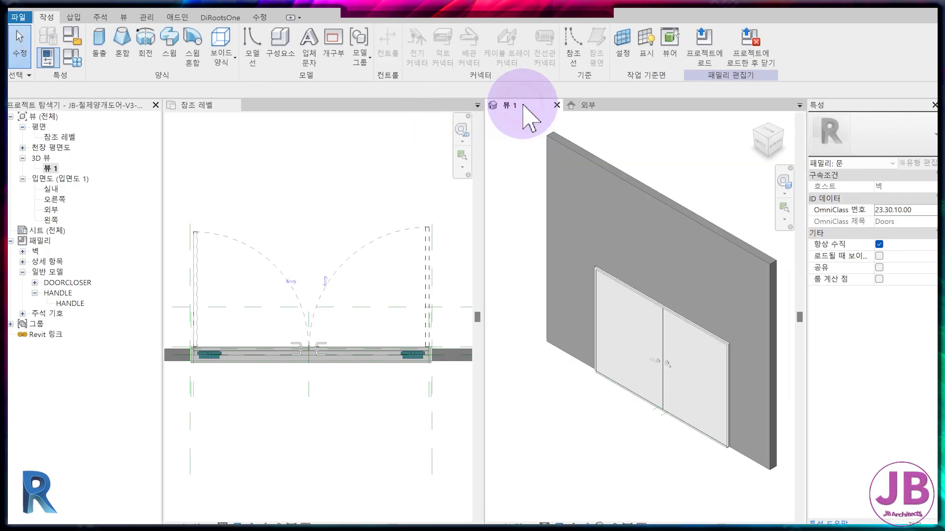
{"action": "left_click", "coordinate": [74, 57]}
{"action": "left_click", "coordinate": [148, 99]}
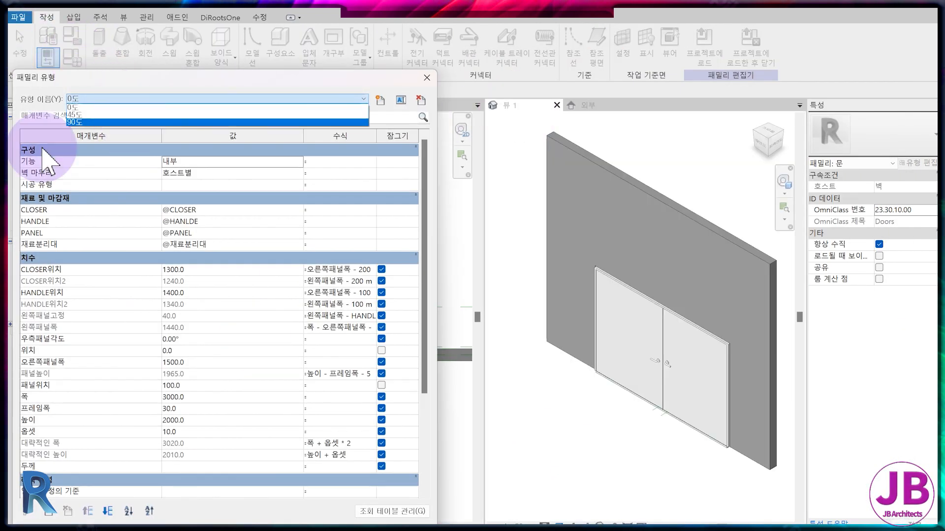
{"action": "left_click", "coordinate": [147, 118]}
{"action": "left_click", "coordinate": [147, 99]}
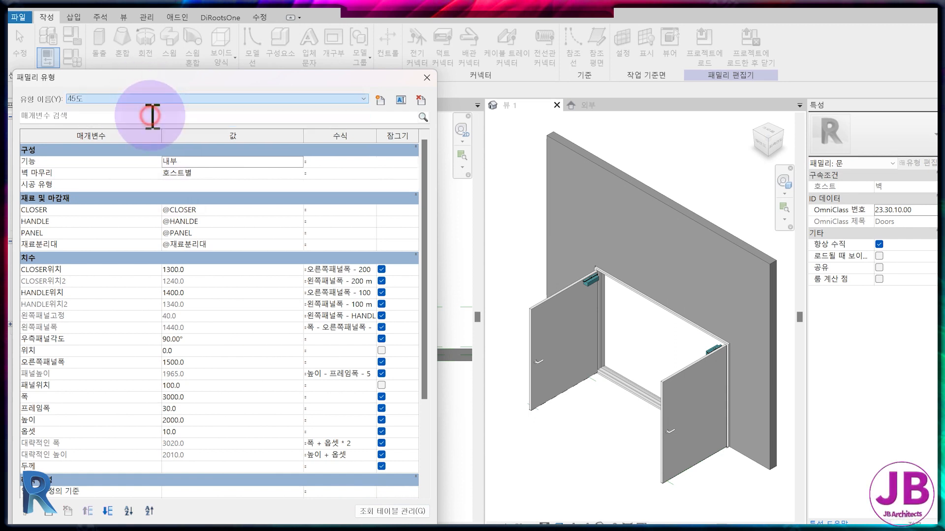
{"action": "left_click", "coordinate": [153, 117]}
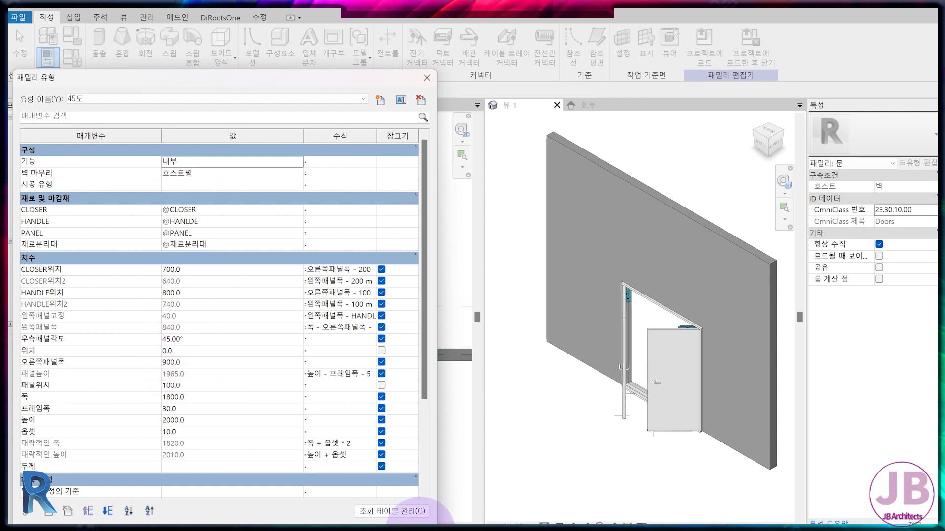
Step: Apply the 90도 type with 폭 2400 and 오른쪽패널폭 900, and finally reduce its 폭 to 1800
{"action": "left_click", "coordinate": [158, 99]}
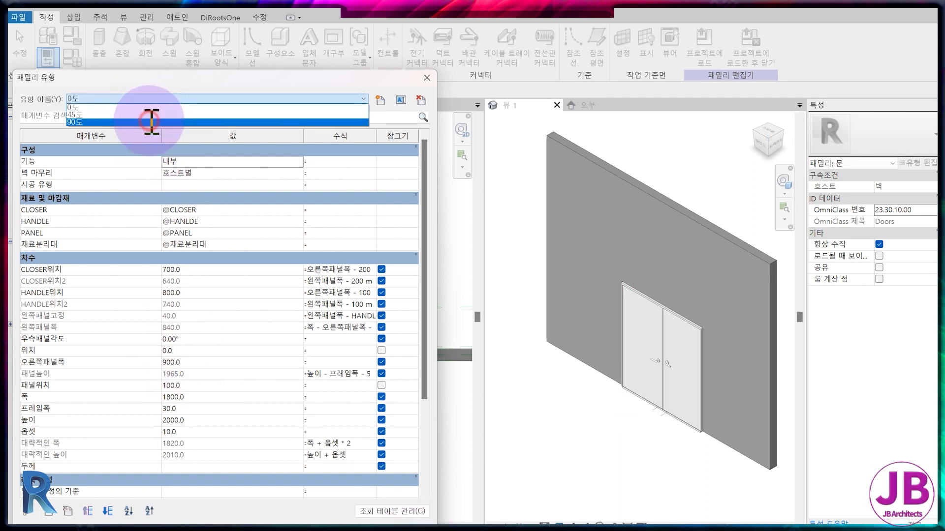
{"action": "left_click", "coordinate": [157, 121]}
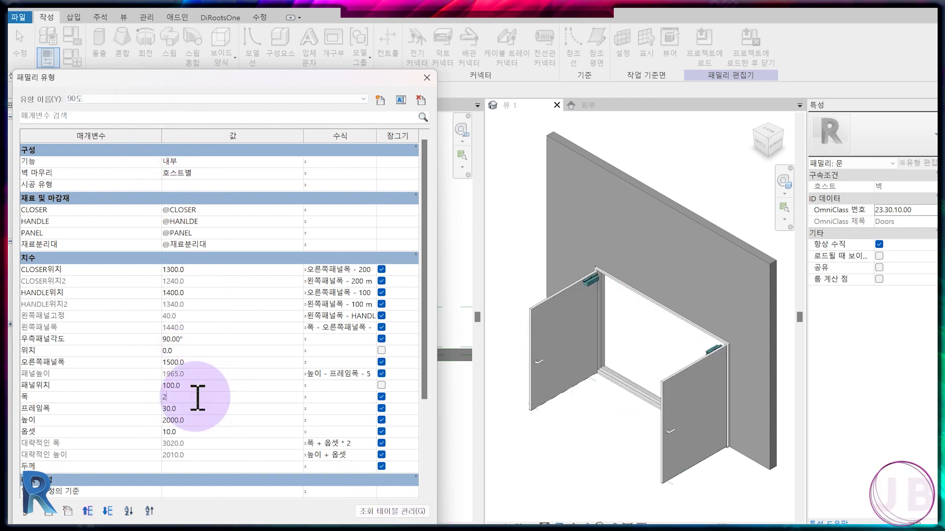
{"action": "type", "text": "2400"}
{"action": "left_click", "coordinate": [197, 362]}
{"action": "left_click", "coordinate": [394, 517]}
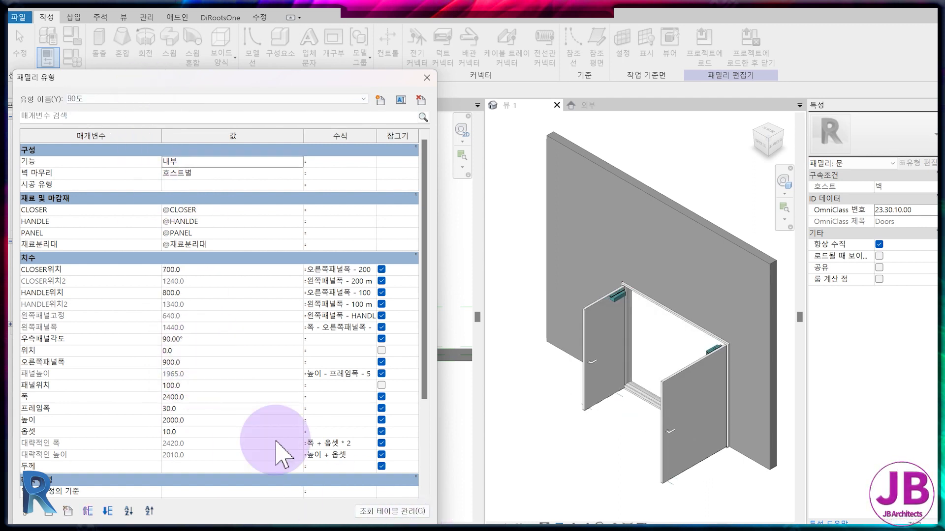
{"action": "left_click", "coordinate": [211, 396]}
{"action": "left_click", "coordinate": [389, 512]}
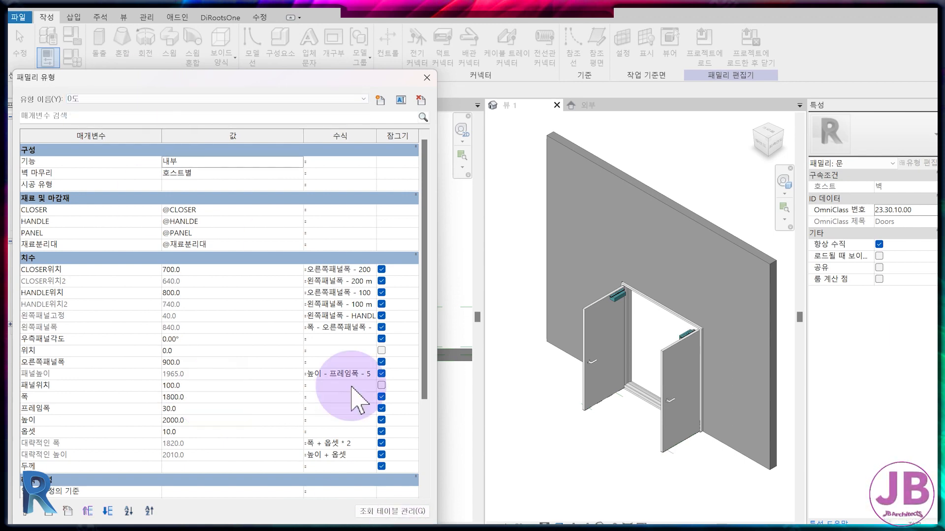
Step: Preview the 0도 type and make 45도 the current family type
{"action": "left_click", "coordinate": [205, 99]}
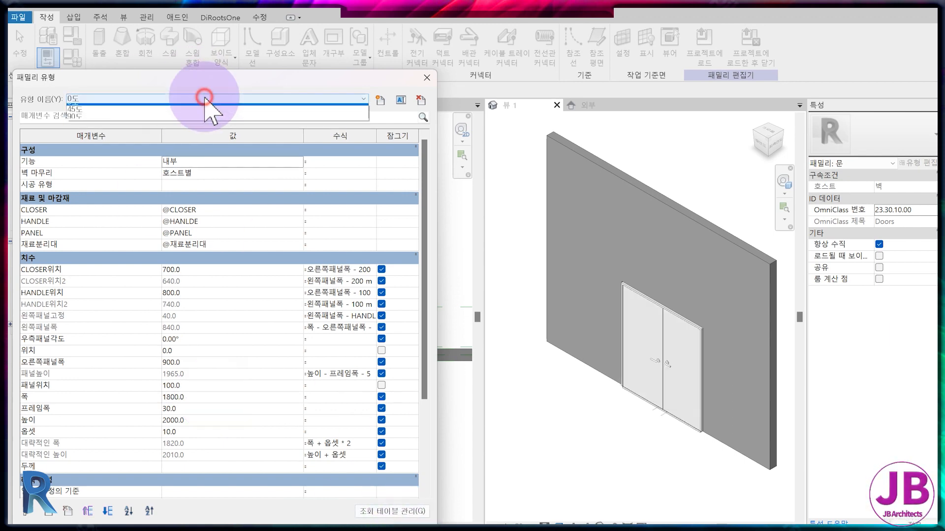
{"action": "left_click", "coordinate": [205, 109]}
{"action": "left_click", "coordinate": [127, 99]}
{"action": "left_click", "coordinate": [127, 104]}
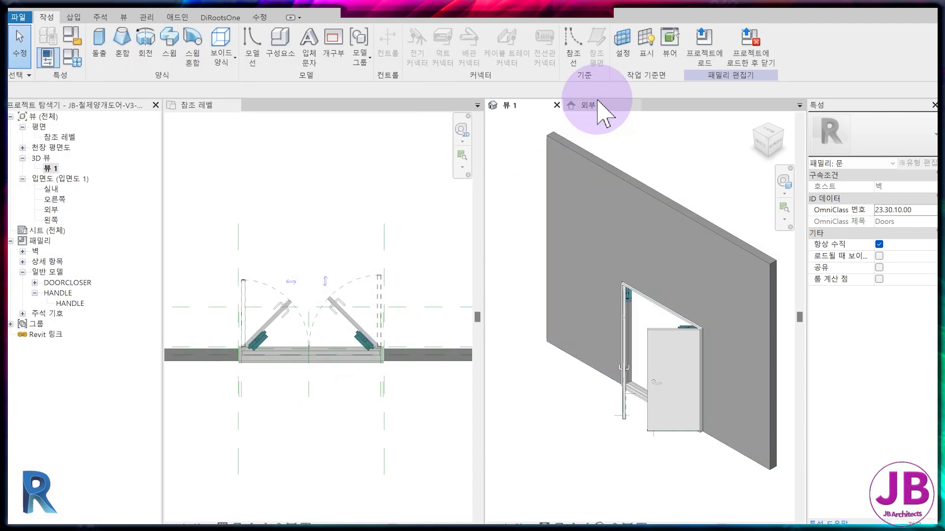
Step: With the 외부 elevation open, set the work plane by picking the reference line along the right door panel in plan
{"action": "left_click", "coordinate": [588, 106]}
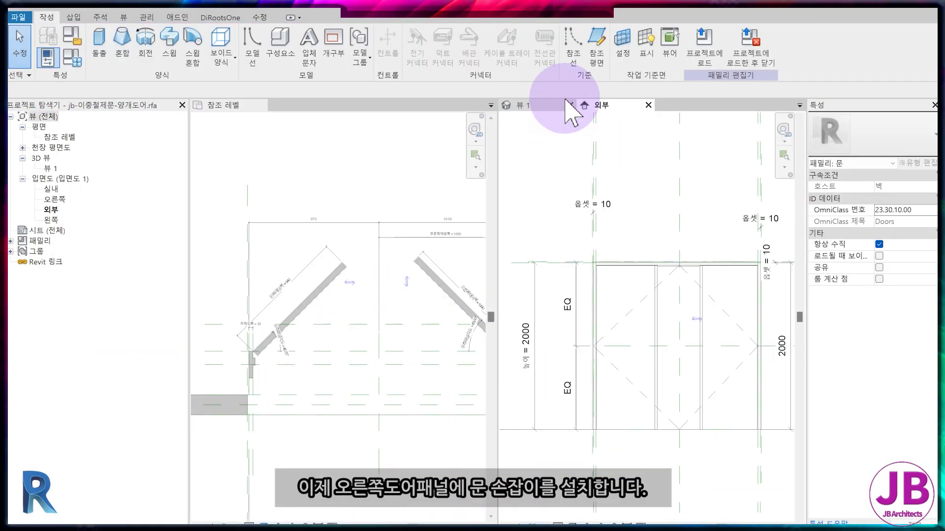
{"action": "left_click", "coordinate": [618, 54]}
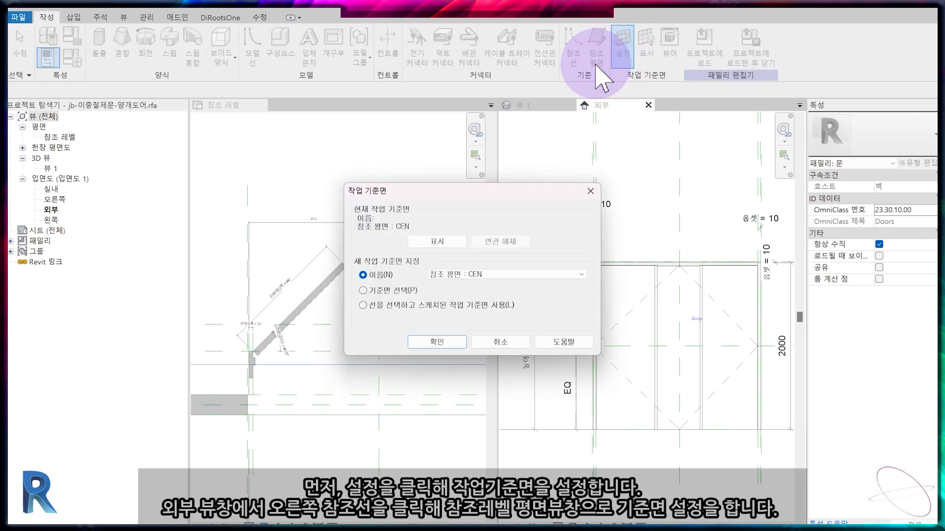
{"action": "left_click", "coordinate": [422, 342]}
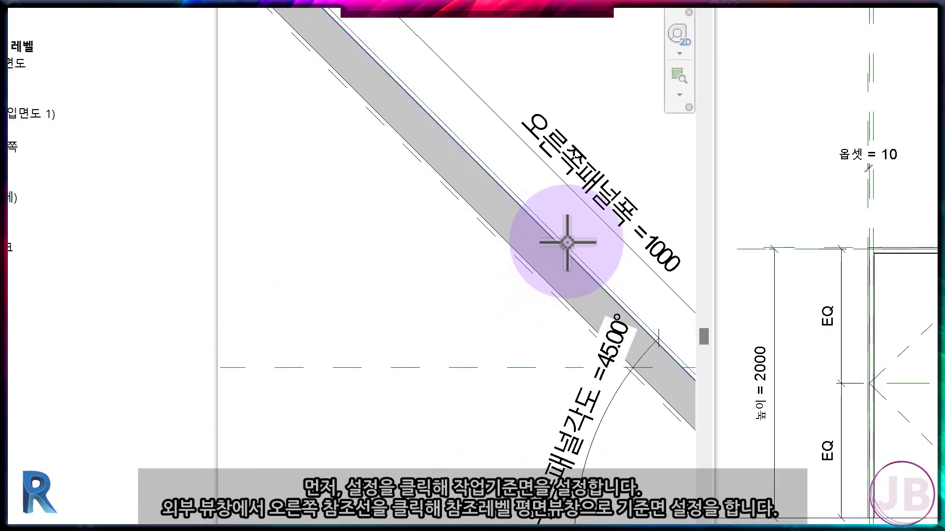
{"action": "scroll", "coordinate": [541, 244], "scroll_direction": "up", "scroll_amount": 2}
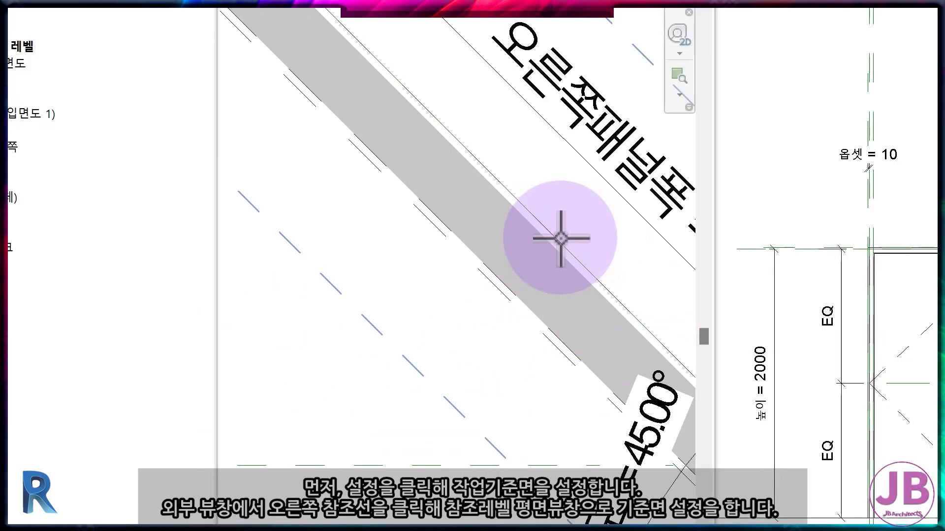
{"action": "left_click", "coordinate": [535, 213]}
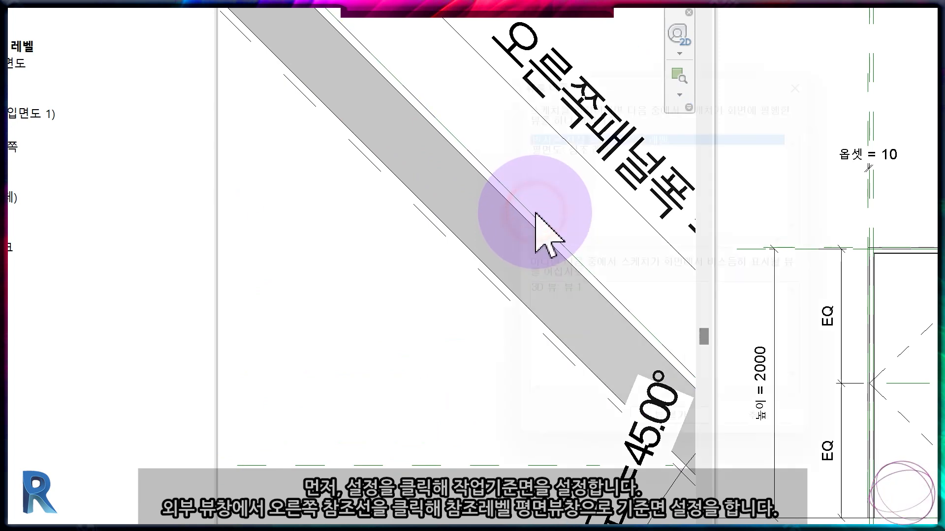
{"action": "left_click", "coordinate": [607, 136]}
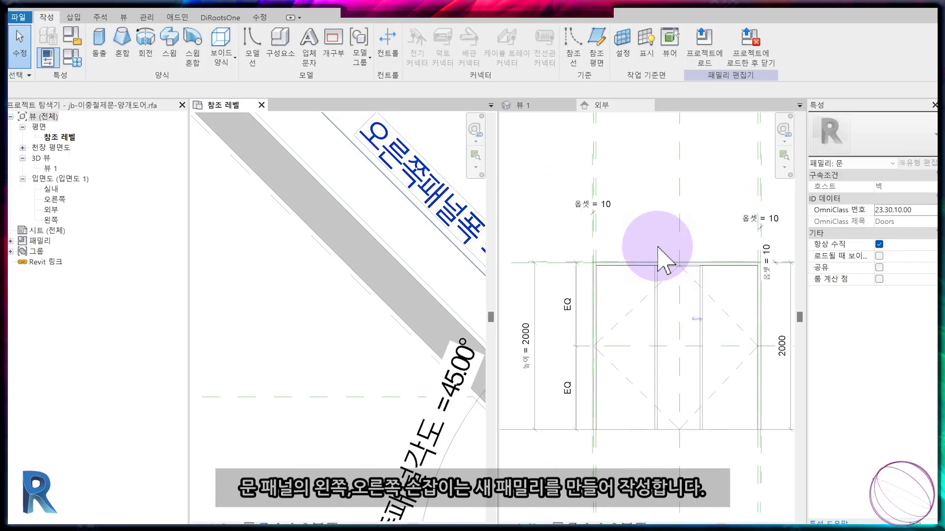
Step: Create a new family from the metric face-based generic model template for the door handle
{"action": "left_click", "coordinate": [19, 17]}
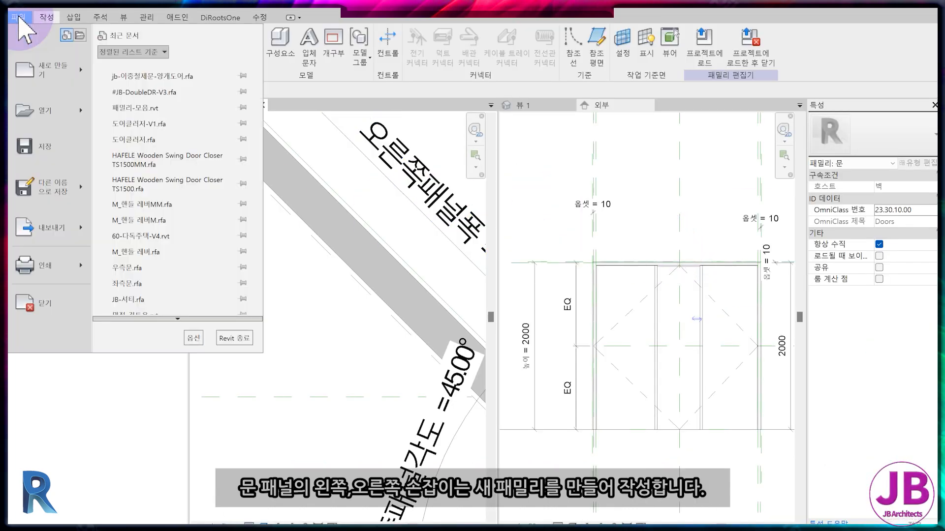
{"action": "left_click", "coordinate": [52, 69]}
{"action": "left_click", "coordinate": [167, 120]}
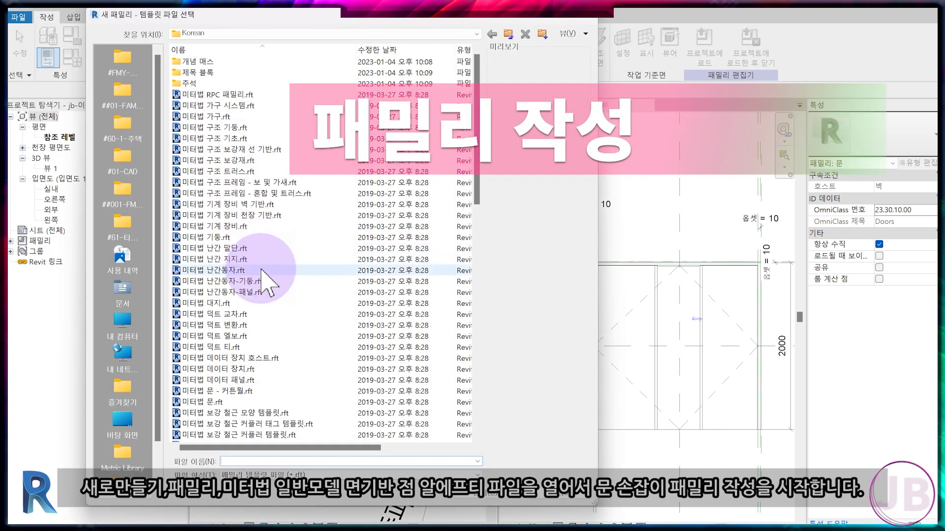
{"action": "left_click", "coordinate": [260, 270]}
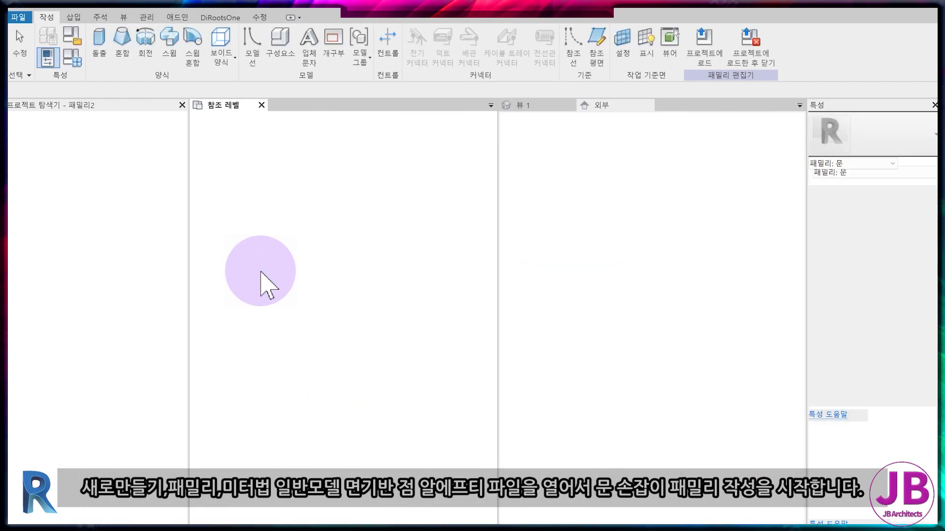
Step: Extrude a circle of radius 30 centred on the intersection of the reference planes
{"action": "left_click", "coordinate": [101, 53]}
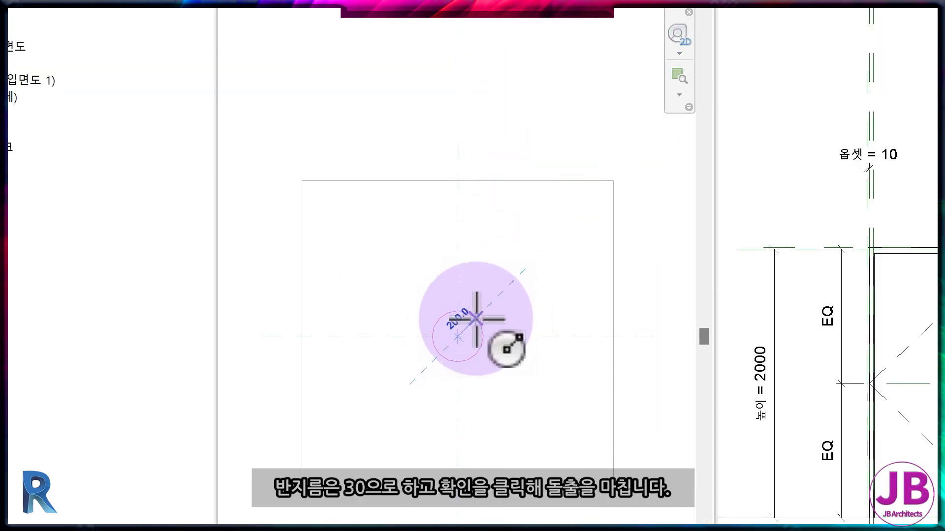
{"action": "scroll", "coordinate": [472, 320], "scroll_direction": "up", "scroll_amount": 10}
{"action": "left_click", "coordinate": [364, 470]}
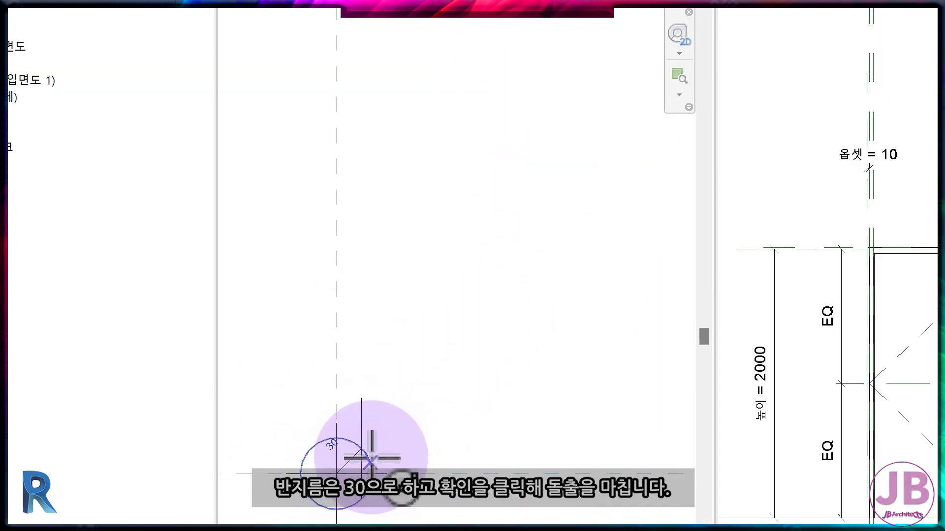
{"action": "left_click", "coordinate": [440, 61]}
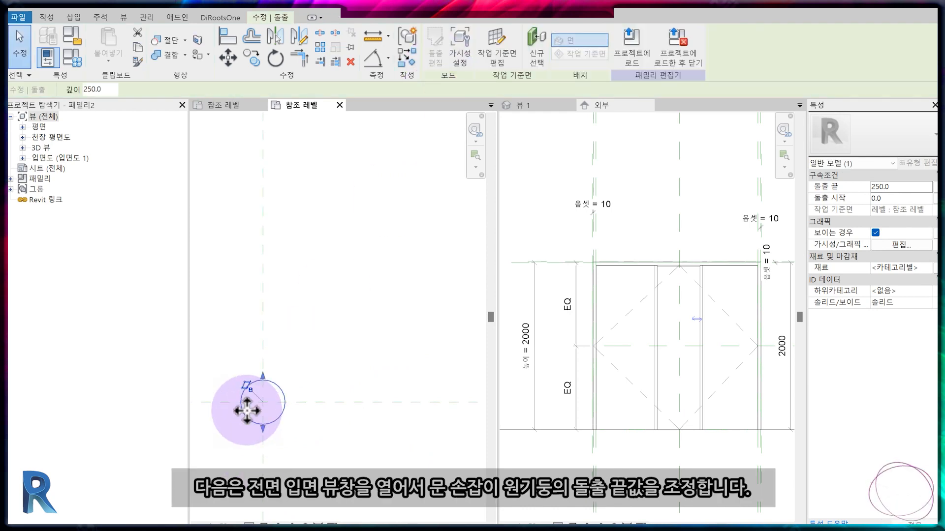
Step: Open the 전면 elevation and set the circular extrusion's end (돌출 끝) to 8
{"action": "left_click", "coordinate": [22, 158]}
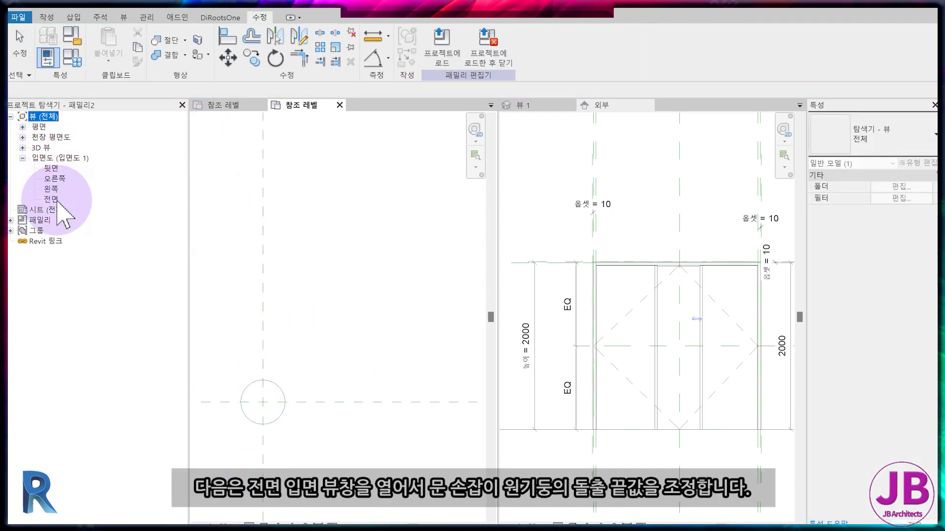
{"action": "double_click", "coordinate": [52, 198]}
{"action": "left_click", "coordinate": [315, 399]}
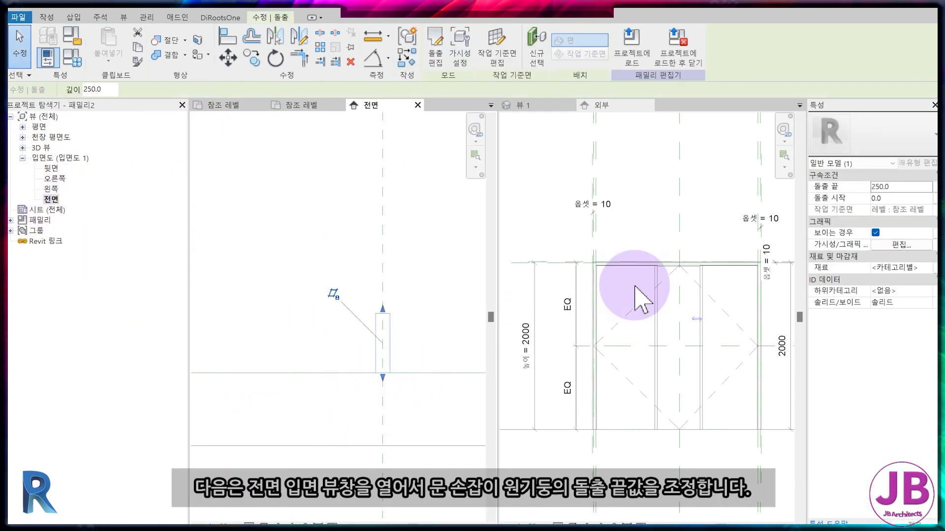
{"action": "left_click", "coordinate": [924, 188]}
{"action": "type", "text": "8"}
Step: Start a sweep in the 전면 elevation and sketch its path from the disc, 45 vertically and 120 horizontally
{"action": "left_click", "coordinate": [298, 96]}
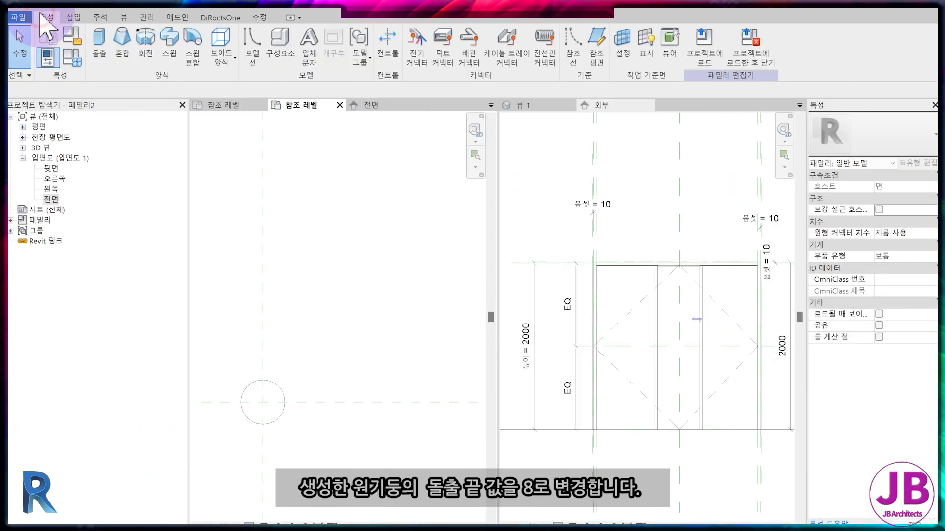
{"action": "left_click", "coordinate": [169, 50]}
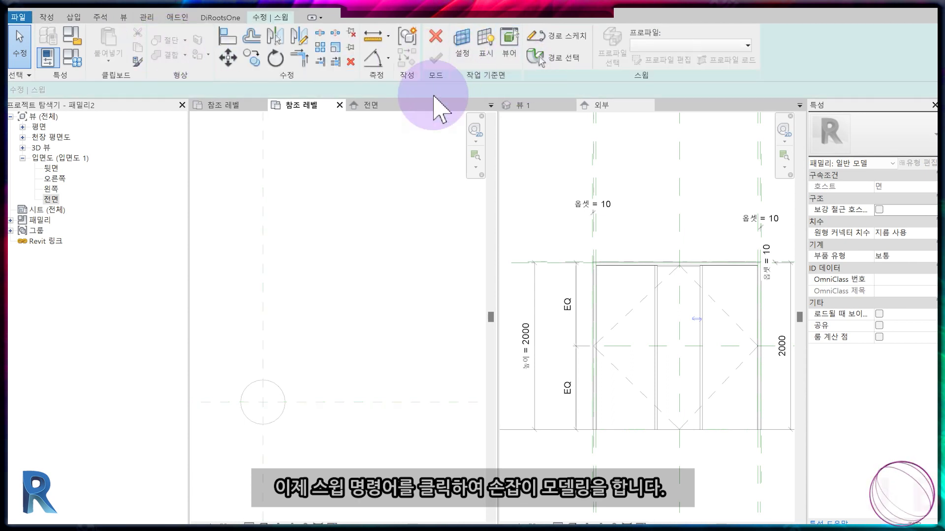
{"action": "left_click", "coordinate": [395, 100]}
{"action": "left_click", "coordinate": [549, 41]}
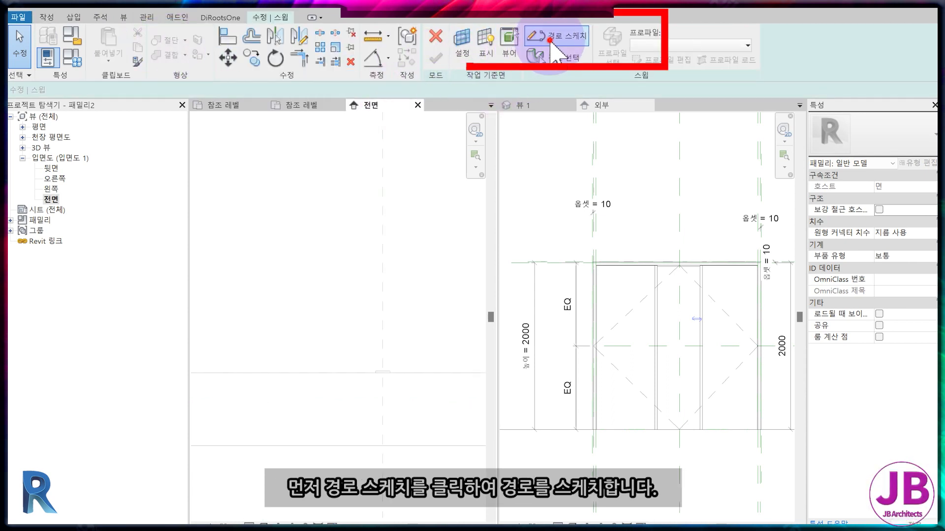
{"action": "scroll", "coordinate": [378, 400], "scroll_direction": "up", "scroll_amount": 2}
{"action": "middle_click_drag", "start_coordinate": [378, 400], "coordinate": [267, 364]}
{"action": "scroll", "coordinate": [267, 364], "scroll_direction": "up", "scroll_amount": 1}
{"action": "left_click", "coordinate": [275, 313]}
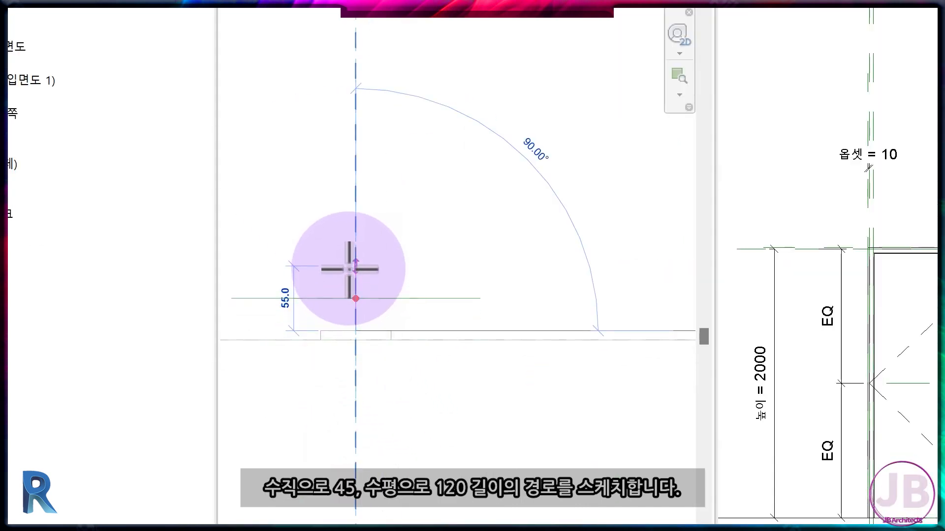
{"action": "left_click", "coordinate": [356, 279]}
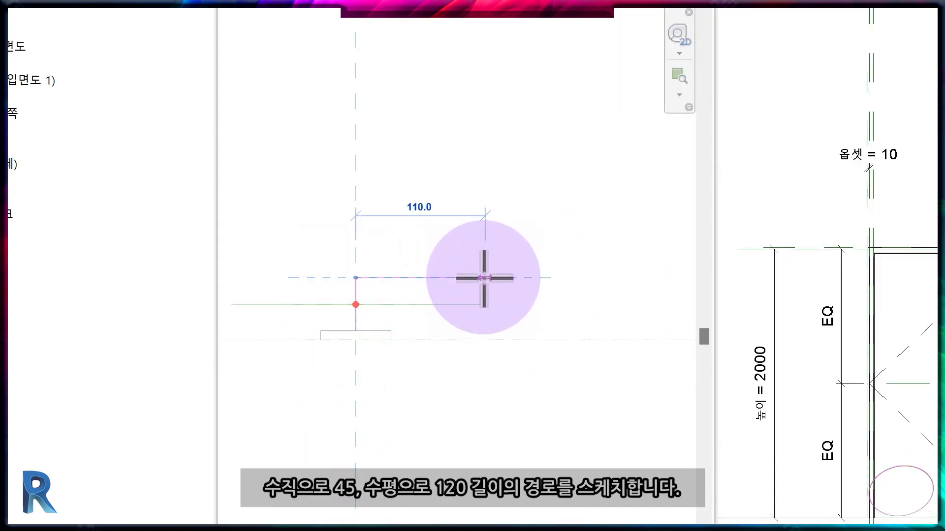
{"action": "left_click", "coordinate": [495, 279]}
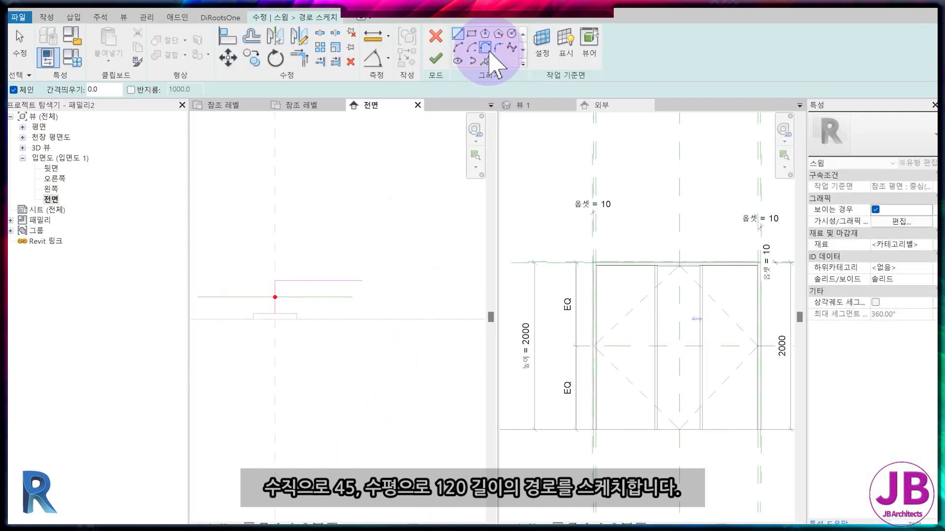
Step: Round the corner of the sweep path with a fillet arc of radius 15 and finish the path
{"action": "left_click", "coordinate": [485, 46]}
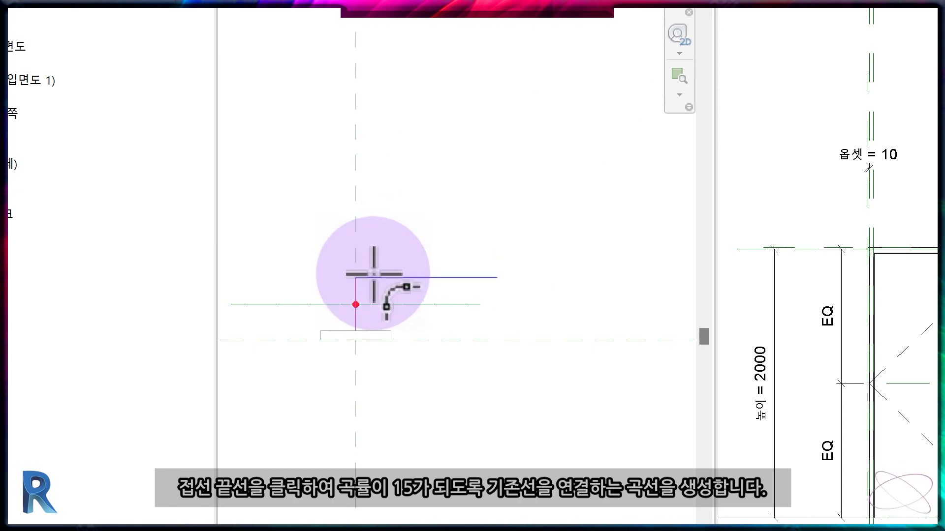
{"action": "left_click", "coordinate": [373, 276]}
{"action": "left_click", "coordinate": [358, 293]}
{"action": "scroll", "coordinate": [371, 299], "scroll_direction": "up", "scroll_amount": 4}
{"action": "left_click", "coordinate": [344, 247]}
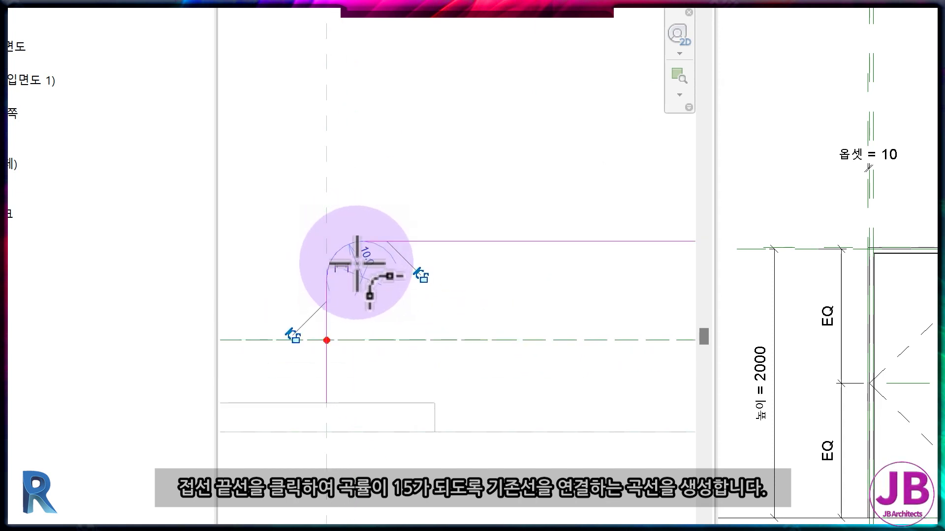
{"action": "type", "text": "15"}
{"action": "key", "text": "Return"}
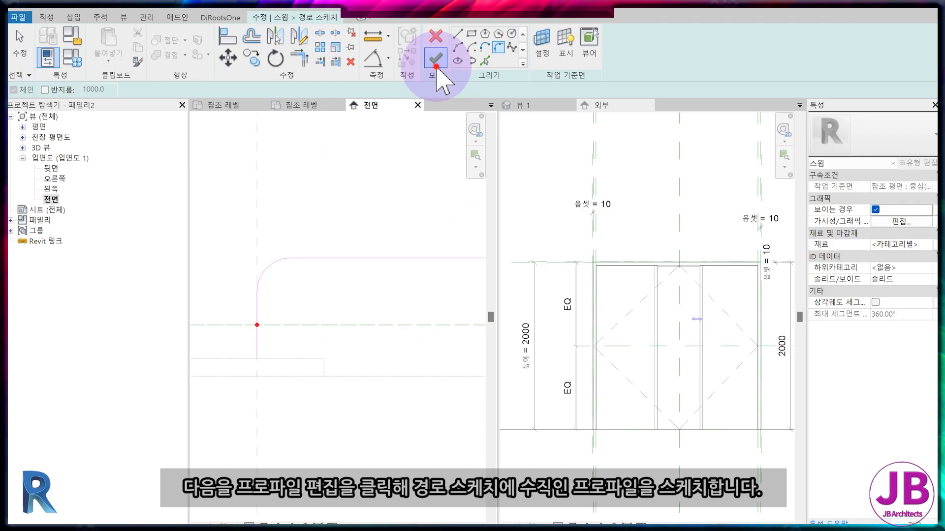
{"action": "left_click", "coordinate": [436, 59]}
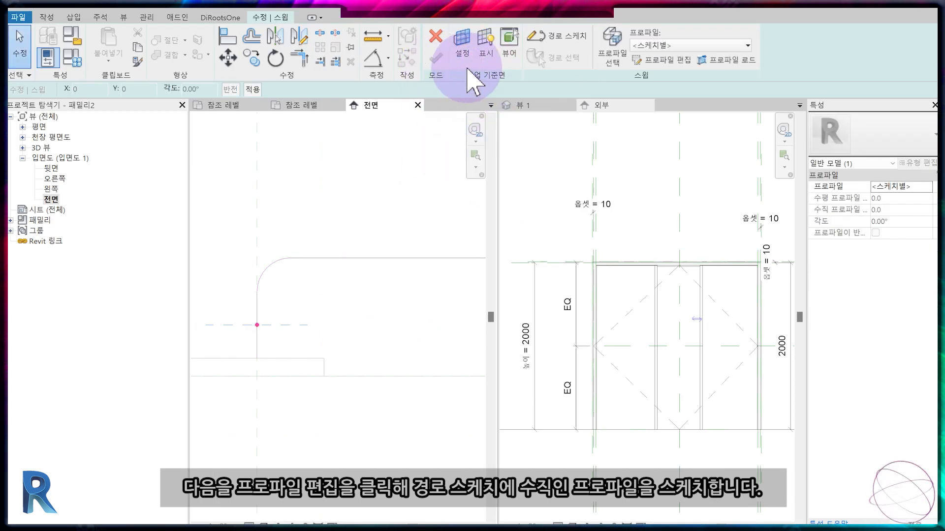
Step: Sketch the sweep profile in the 참조 레벨 view as a circle of radius 10 centred on the path, and finish the sweep
{"action": "left_click", "coordinate": [640, 63]}
{"action": "double_click", "coordinate": [425, 196]}
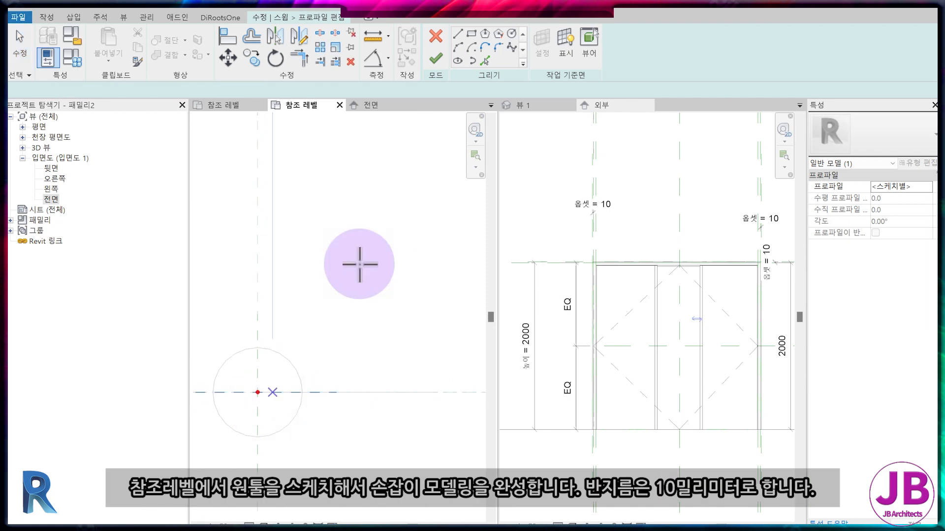
{"action": "left_click", "coordinate": [512, 34]}
{"action": "left_click", "coordinate": [241, 416]}
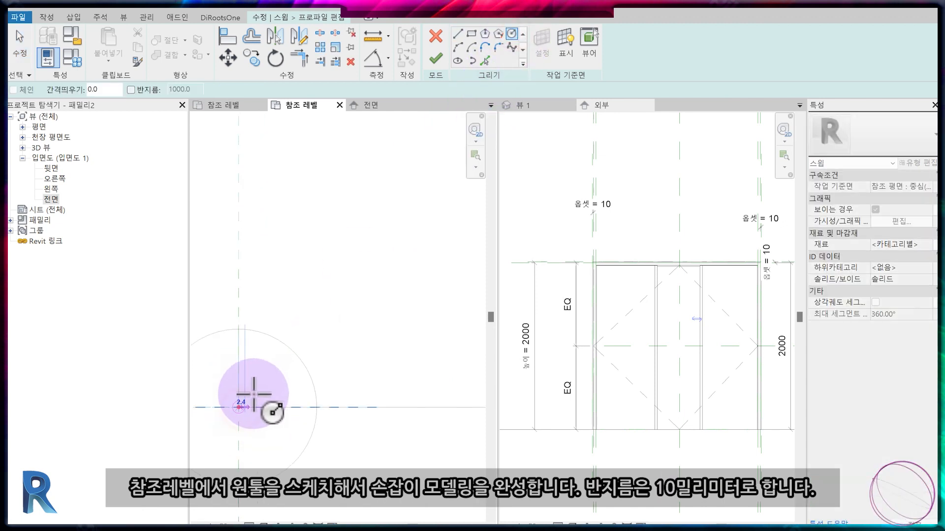
{"action": "left_click", "coordinate": [258, 387]}
{"action": "scroll", "coordinate": [313, 415], "scroll_direction": "down", "scroll_amount": 2}
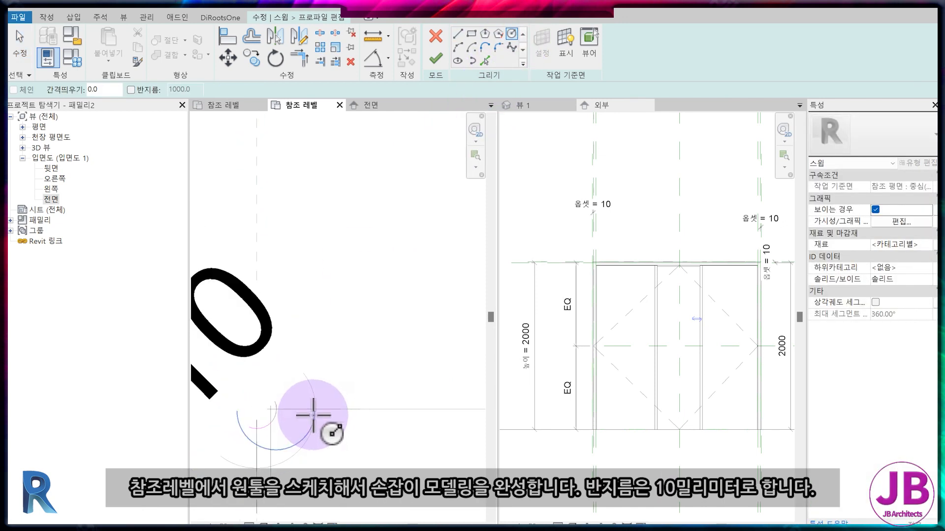
{"action": "left_click", "coordinate": [215, 525]}
{"action": "left_click", "coordinate": [221, 390]}
{"action": "key", "text": "Escape"}
{"action": "middle_click_drag", "start_coordinate": [284, 436], "coordinate": [336, 357]}
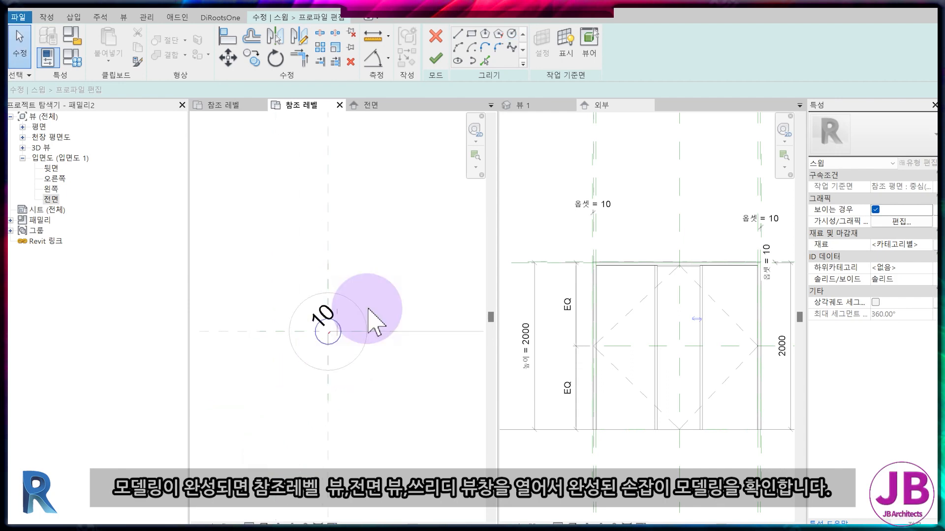
{"action": "left_click", "coordinate": [436, 59]}
{"action": "left_click", "coordinate": [435, 60]}
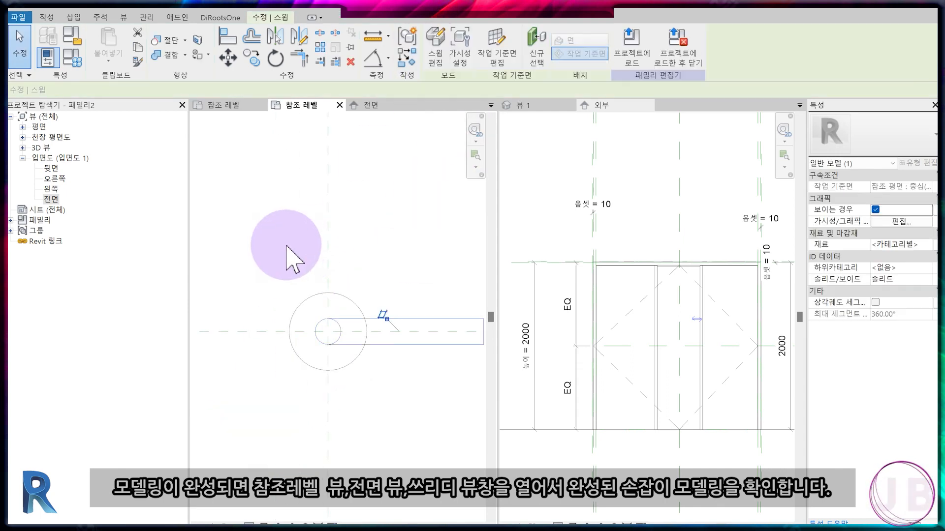
Step: Examine the finished handle in the 전면 elevation and in 3D view 뷰 1
{"action": "left_click", "coordinate": [377, 105]}
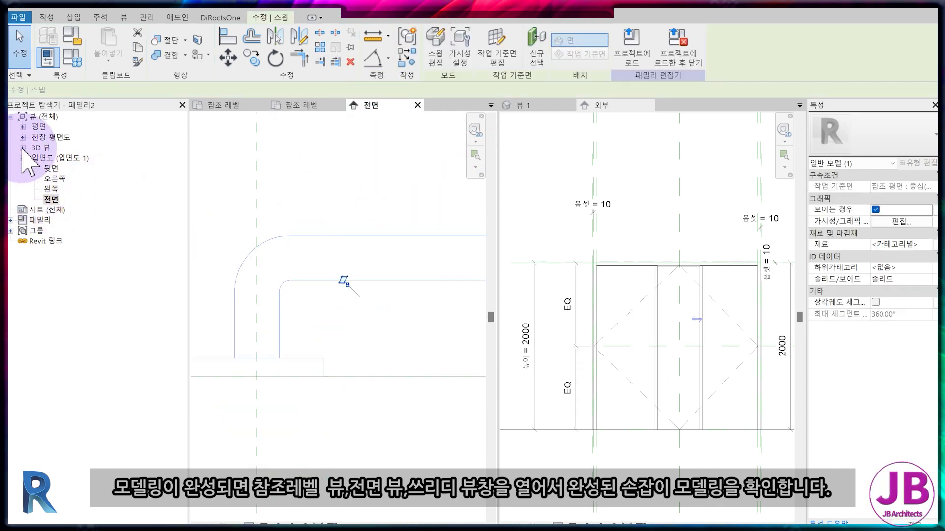
{"action": "left_click", "coordinate": [23, 148]}
{"action": "double_click", "coordinate": [50, 158]}
{"action": "scroll", "coordinate": [333, 315], "scroll_direction": "up", "scroll_amount": 3}
{"action": "left_click", "coordinate": [333, 314]}
{"action": "scroll", "coordinate": [333, 314], "scroll_direction": "up", "scroll_amount": 3}
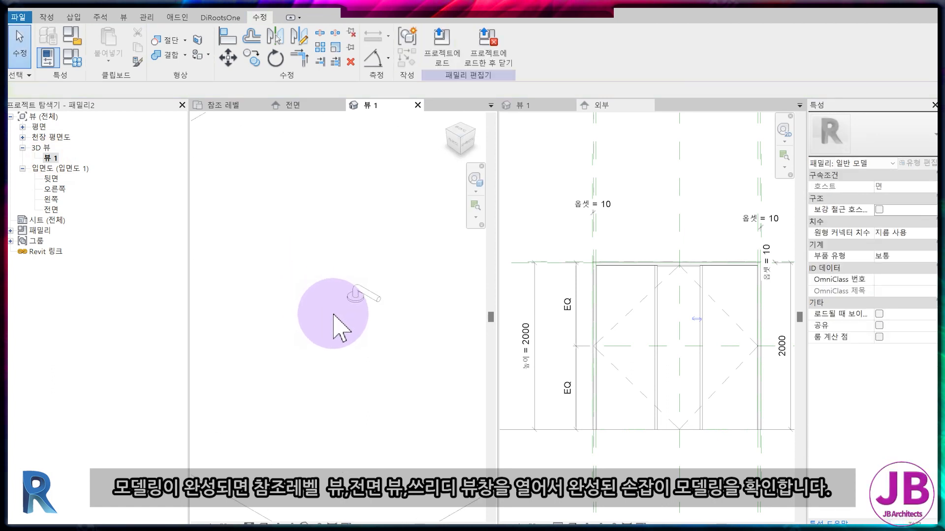
Step: Create a type material parameter named HANDLE and associate it with the swept lever's material
{"action": "left_click", "coordinate": [389, 295]}
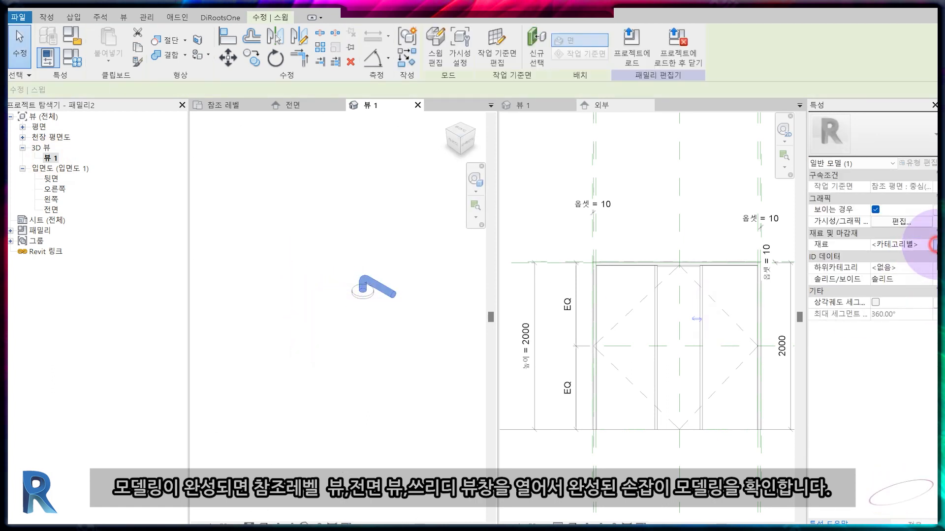
{"action": "left_click", "coordinate": [934, 245]}
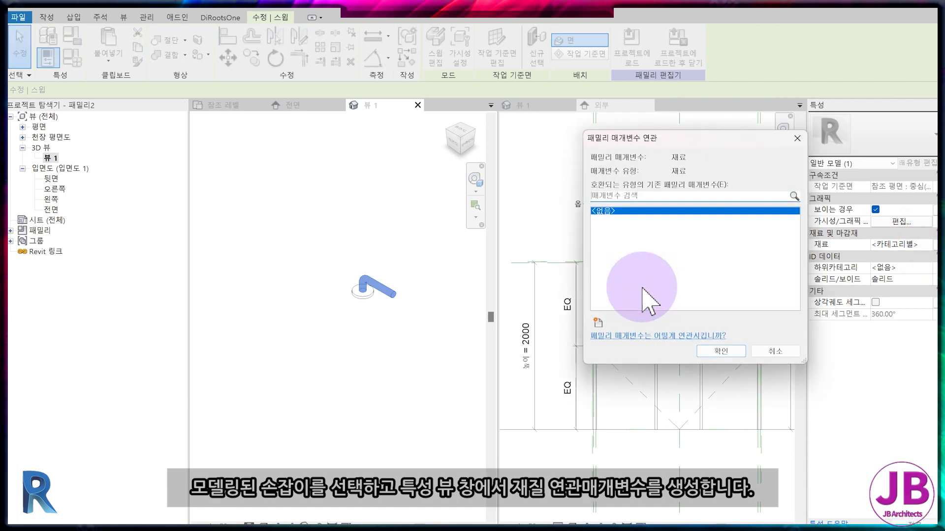
{"action": "left_click", "coordinate": [598, 323]}
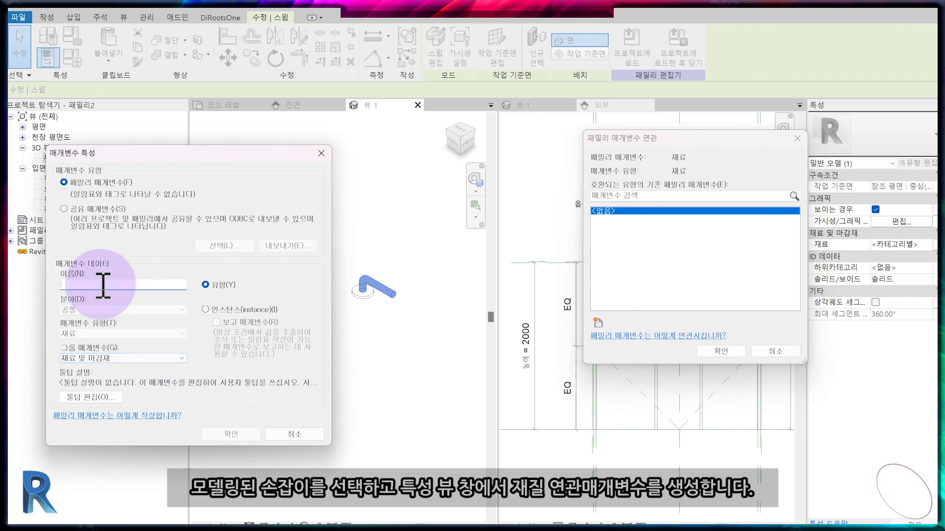
{"action": "type", "text": "HANDLE"}
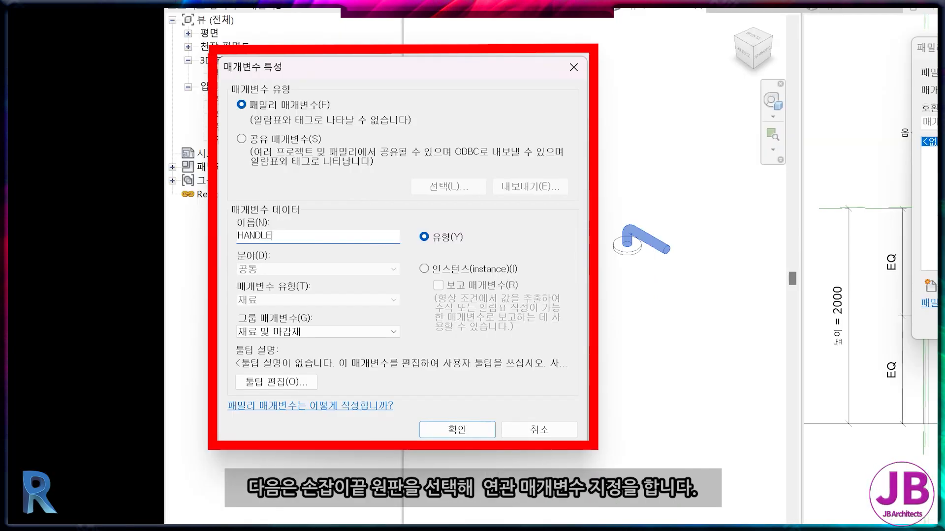
{"action": "key", "text": "Return"}
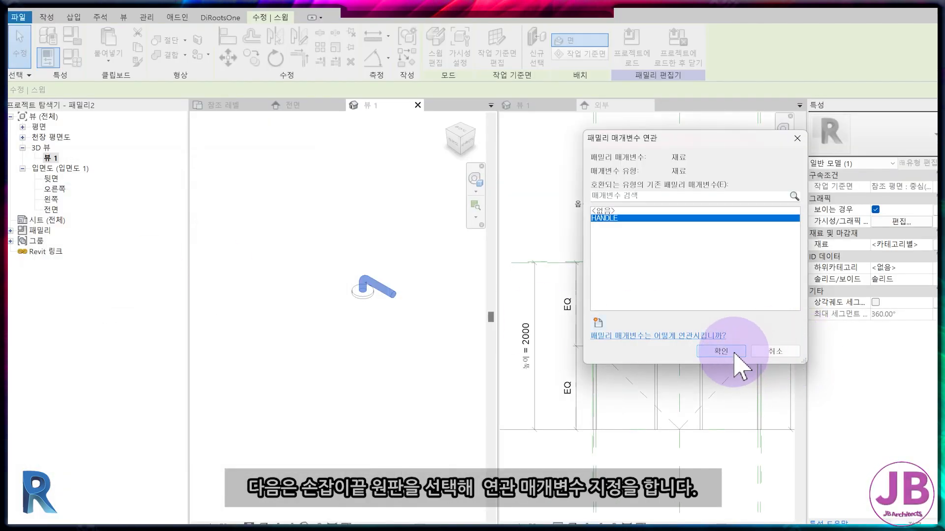
{"action": "left_click", "coordinate": [735, 355]}
Step: Associate the disc's material with the HANDLE parameter and check the parameter in the family types
{"action": "left_click", "coordinate": [363, 291]}
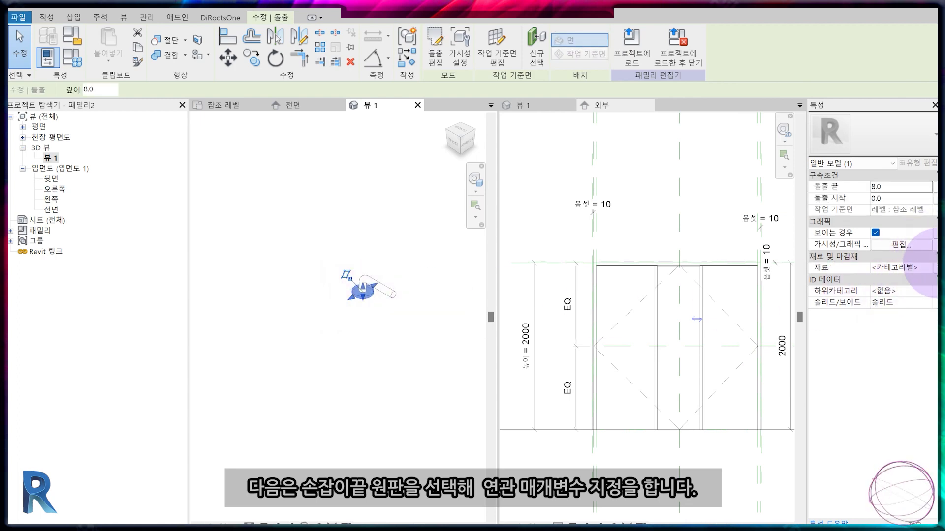
{"action": "left_click", "coordinate": [934, 267]}
{"action": "left_click", "coordinate": [412, 178]}
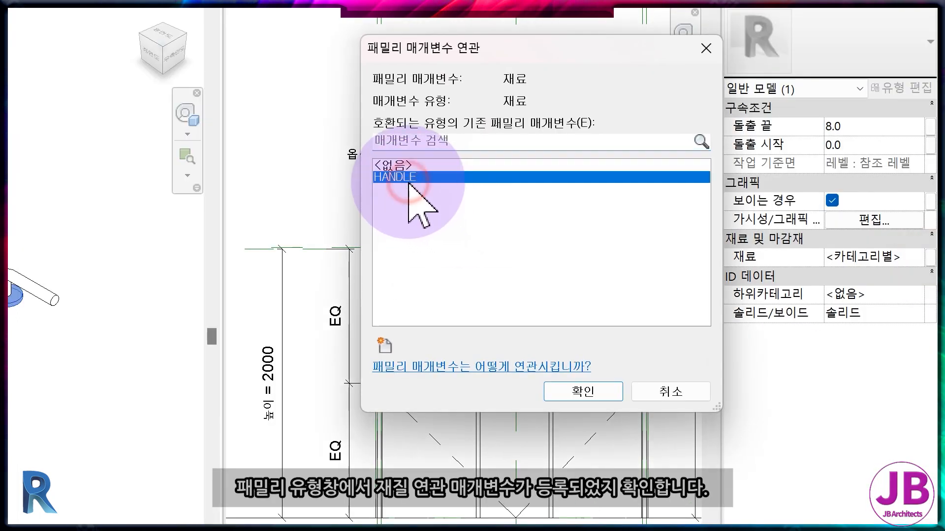
{"action": "key", "text": "Return"}
{"action": "left_click", "coordinate": [73, 58]}
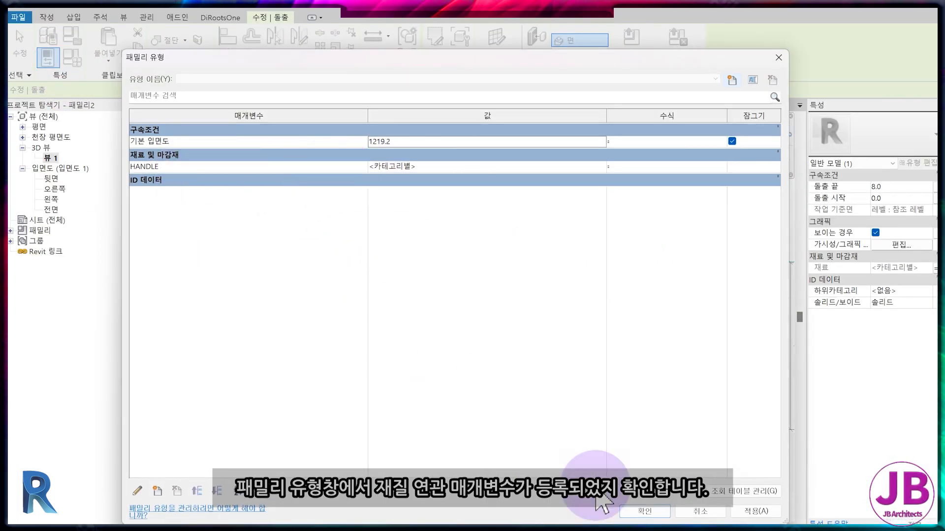
{"action": "left_click", "coordinate": [657, 514]}
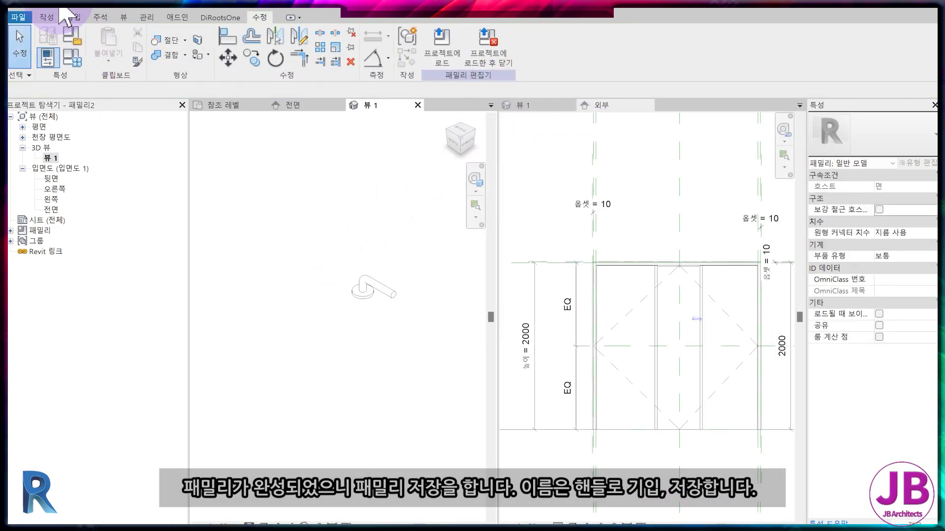
Step: Save the family as HANDLE, load it into the door family and close it
{"action": "key", "text": "ctrl+s"}
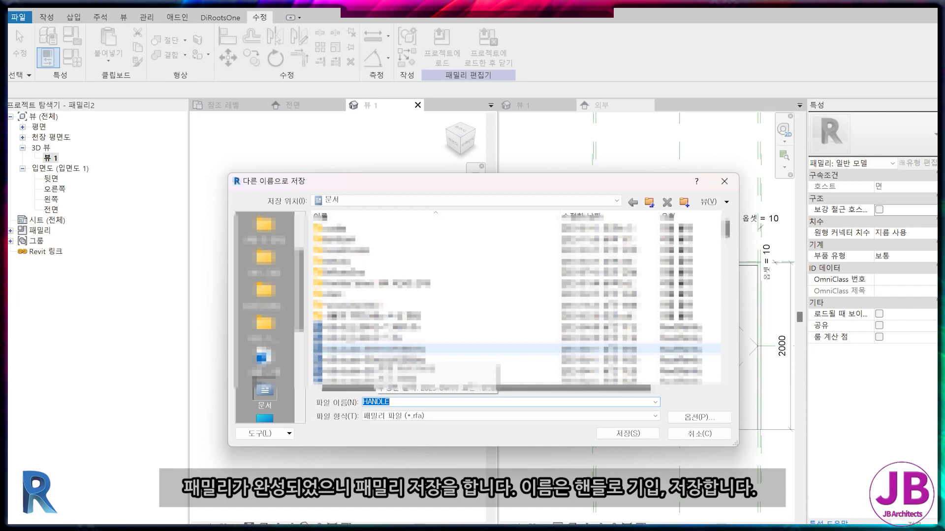
{"action": "key", "text": "Return"}
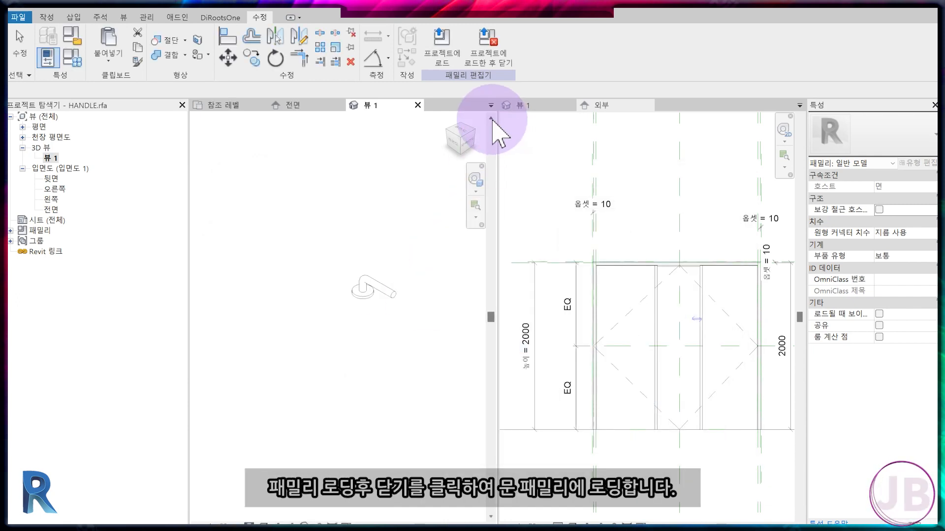
{"action": "left_click", "coordinate": [507, 59]}
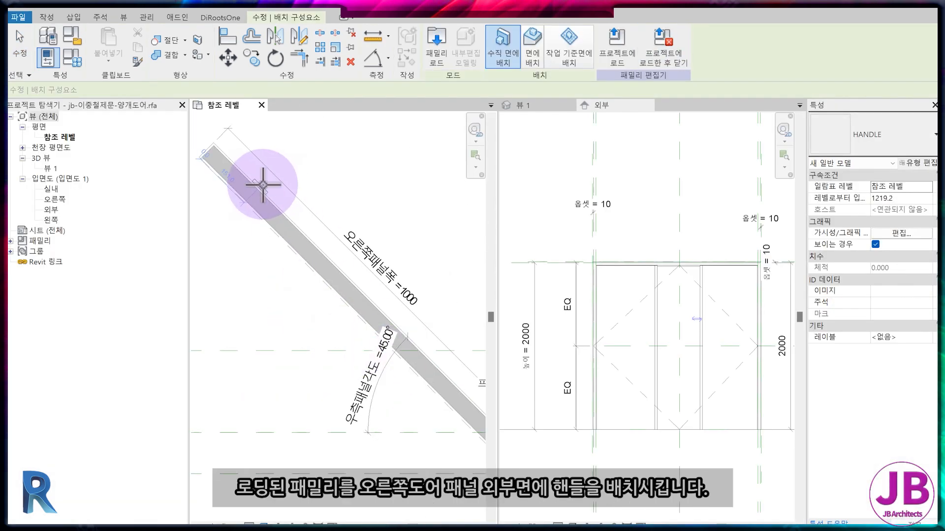
Step: Place the HANDLE component on the outer face of the right door panel near its free end in plan
{"action": "left_click", "coordinate": [242, 172]}
{"action": "key", "text": "Escape"}
{"action": "scroll", "coordinate": [264, 207], "scroll_direction": "up", "scroll_amount": 1}
{"action": "left_click", "coordinate": [243, 166]}
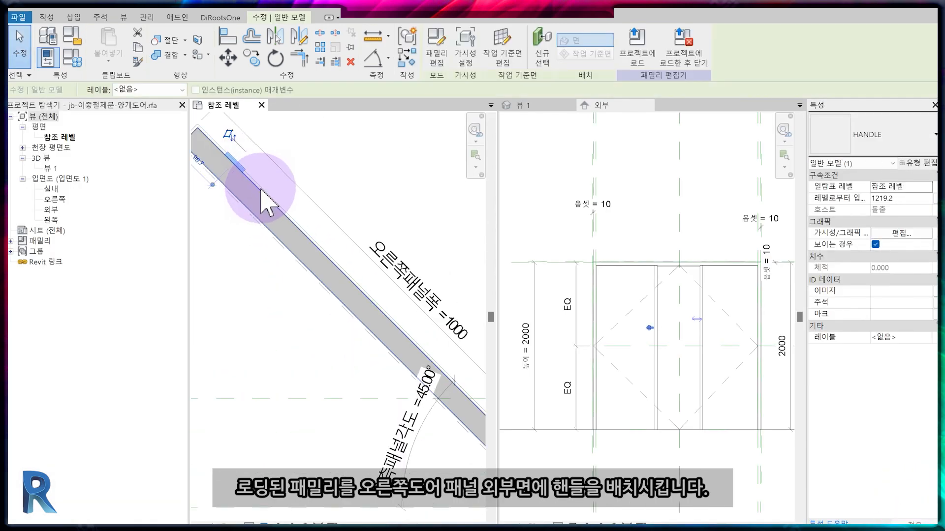
{"action": "scroll", "coordinate": [251, 172], "scroll_direction": "up", "scroll_amount": 2}
Step: Inspect the handle's placement on the right panel in 3D view 뷰 1 and in plan
{"action": "left_click", "coordinate": [533, 108]}
{"action": "scroll", "coordinate": [382, 360], "scroll_direction": "down", "scroll_amount": 4}
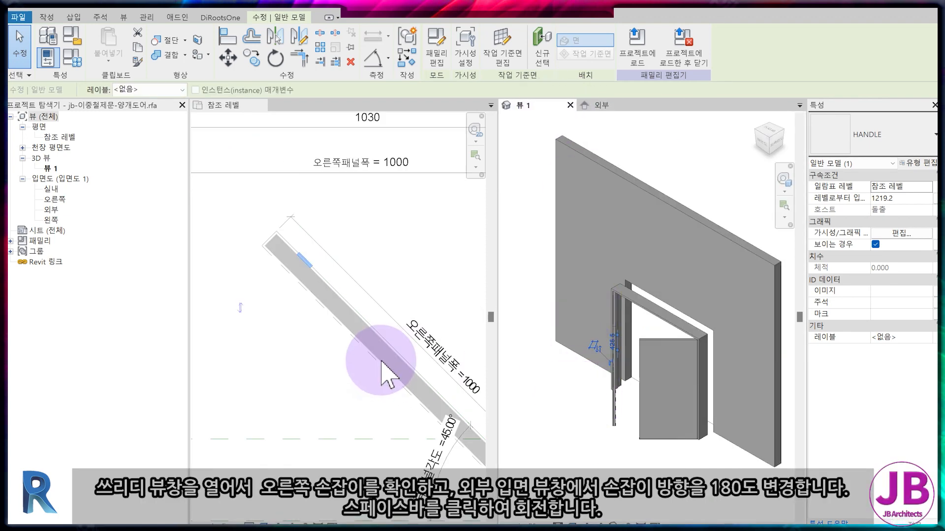
{"action": "scroll", "coordinate": [432, 369], "scroll_direction": "up", "scroll_amount": 1}
{"action": "middle_click_drag", "start_coordinate": [578, 393], "coordinate": [601, 396], "text": "shift"}
{"action": "scroll", "coordinate": [375, 331], "scroll_direction": "up", "scroll_amount": 4}
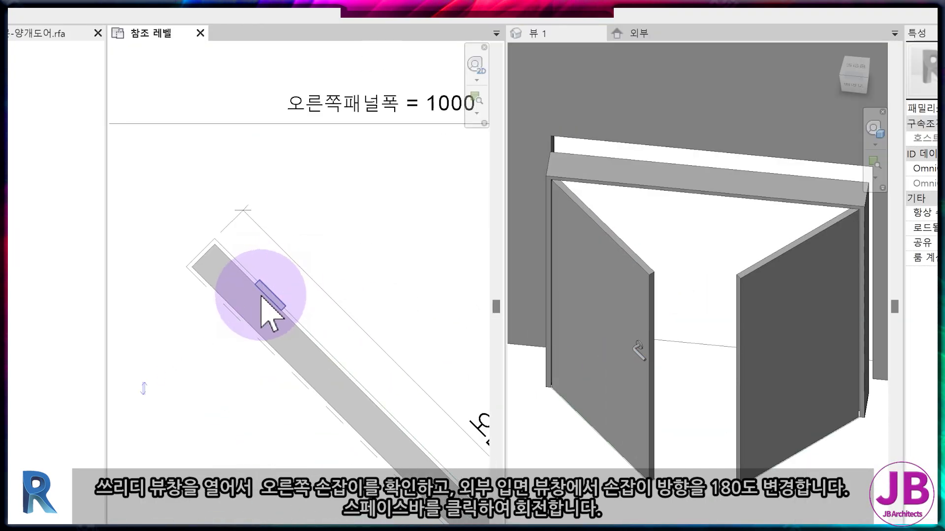
{"action": "scroll", "coordinate": [268, 313], "scroll_direction": "up", "scroll_amount": 3}
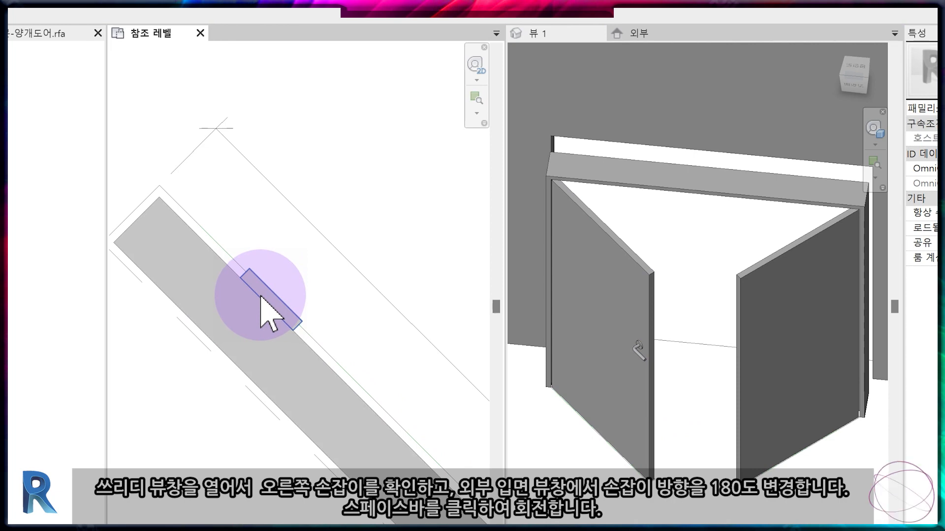
Step: Rotate the placed handle 180 degrees in the 외부 elevation
{"action": "left_click", "coordinate": [656, 33]}
{"action": "left_click", "coordinate": [696, 321]}
{"action": "scroll", "coordinate": [696, 321], "scroll_direction": "up", "scroll_amount": 4}
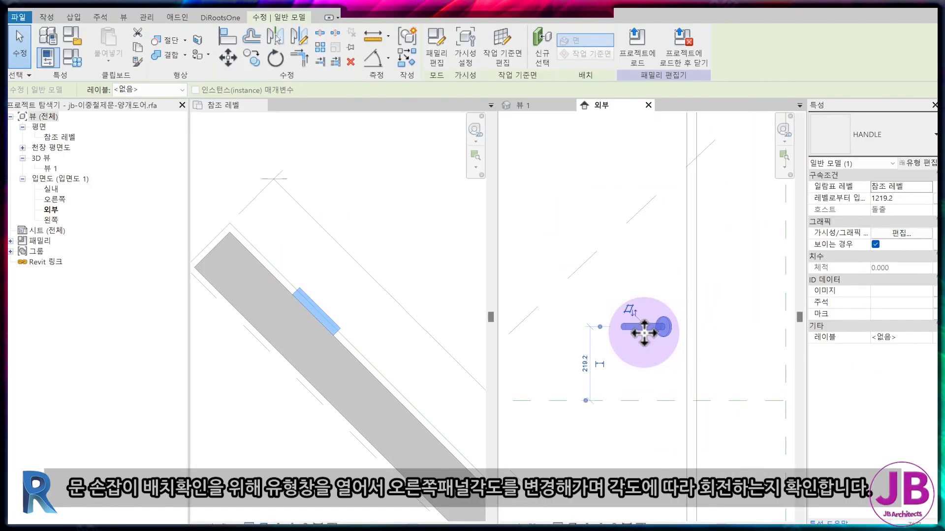
{"action": "key", "text": "Escape"}
Step: Change the 우측패널각도 value in the family types to close the right panel and test the handle's rotation
{"action": "scroll", "coordinate": [635, 332], "scroll_direction": "down", "scroll_amount": 5}
{"action": "middle_click_drag", "start_coordinate": [629, 331], "coordinate": [600, 335]}
{"action": "left_click", "coordinate": [75, 65]}
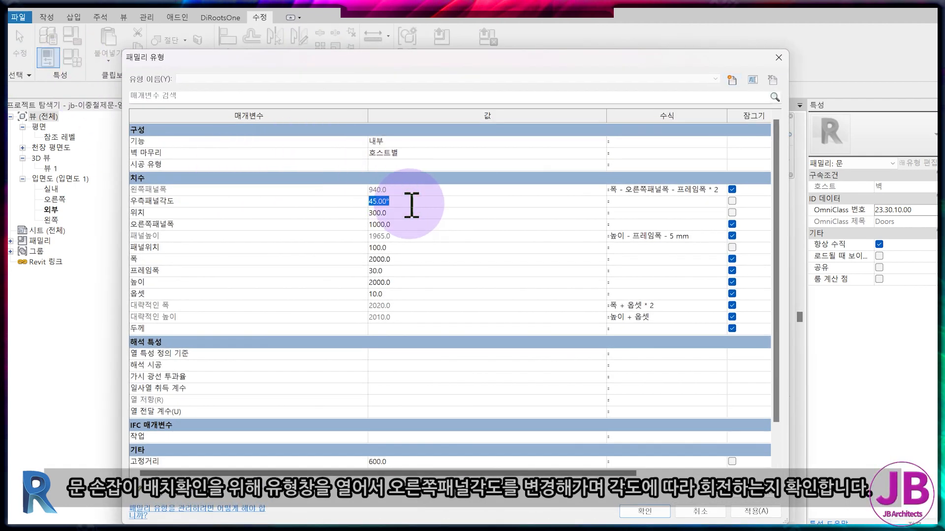
{"action": "key", "text": "Return"}
{"action": "scroll", "coordinate": [612, 338], "scroll_direction": "up", "scroll_amount": 6}
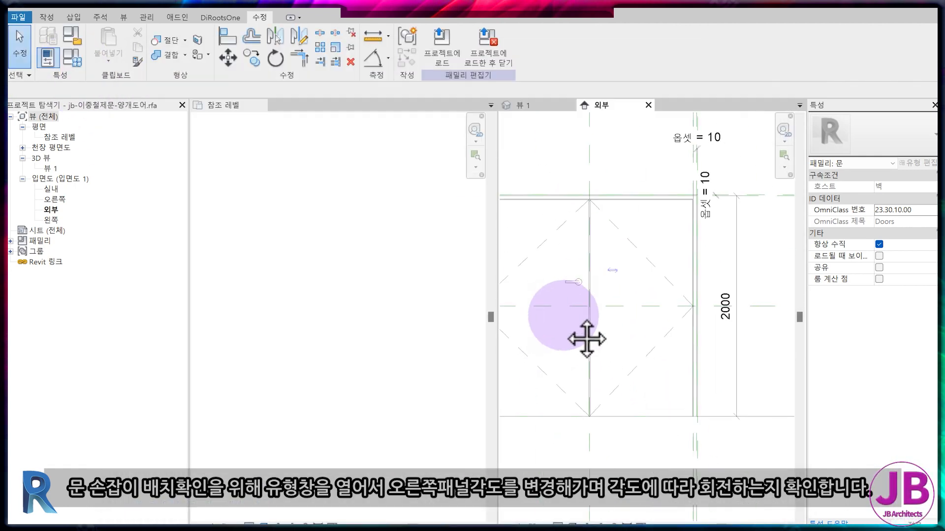
Step: Dimension the outer handle's height from the door's bottom edge in the 외부 elevation and set it to 900
{"action": "left_click", "coordinate": [577, 266]}
{"action": "left_click", "coordinate": [541, 381]}
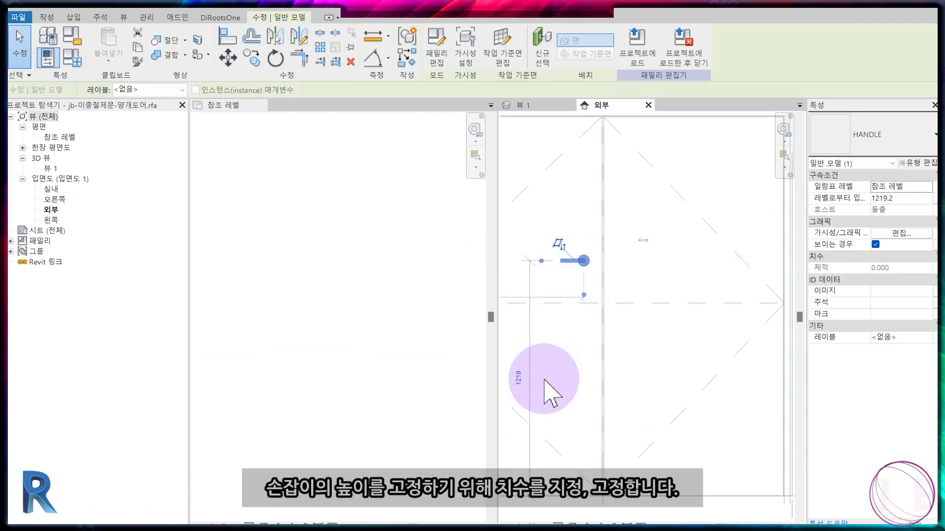
{"action": "key", "text": "Escape"}
{"action": "left_click", "coordinate": [572, 261]}
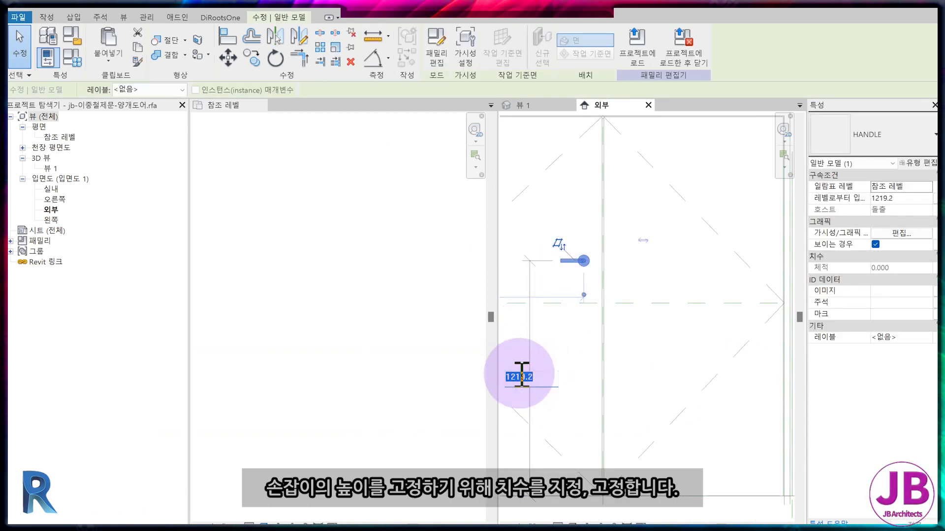
{"action": "key", "text": "Return"}
{"action": "left_click", "coordinate": [543, 397]}
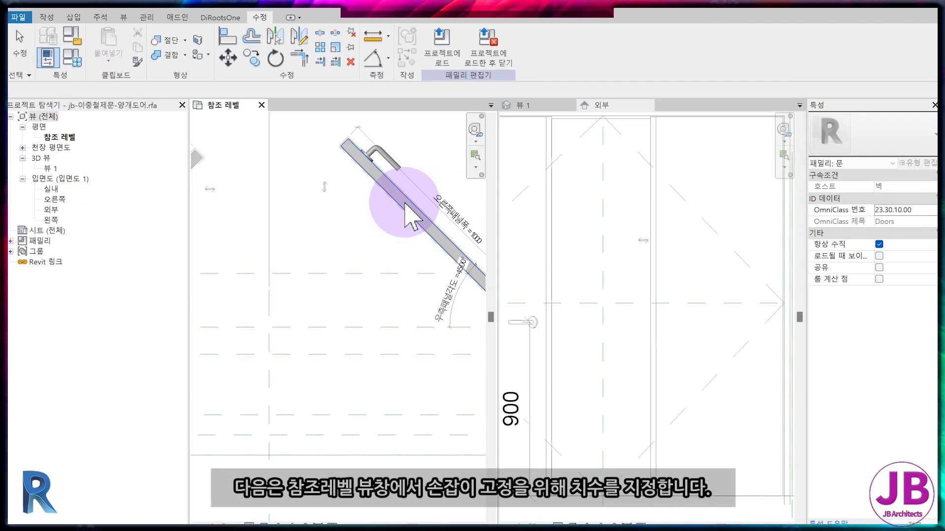
Step: In the 참조 레벨 plan, dimension the outer handle's reference 100 mm from the right panel's free end
{"action": "scroll", "coordinate": [320, 310], "scroll_direction": "up", "scroll_amount": 5}
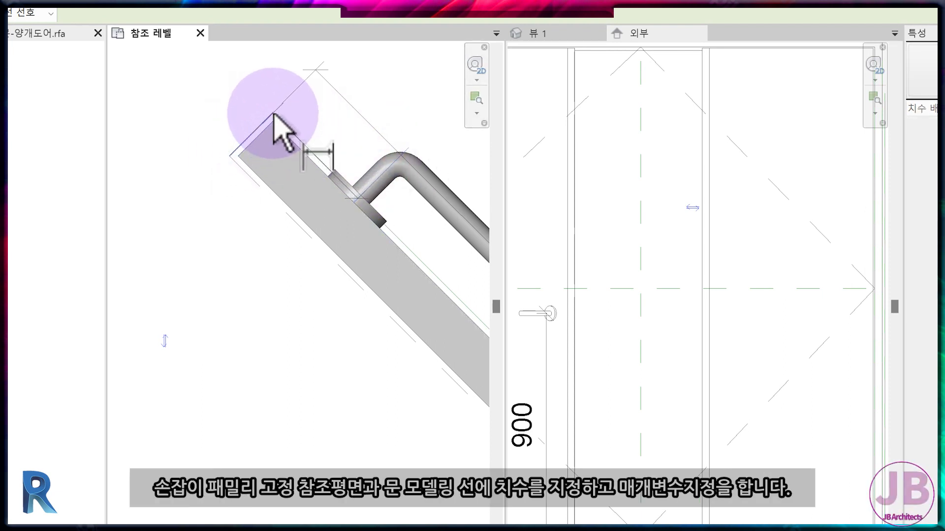
{"action": "left_click", "coordinate": [273, 113]}
{"action": "left_click", "coordinate": [313, 107]}
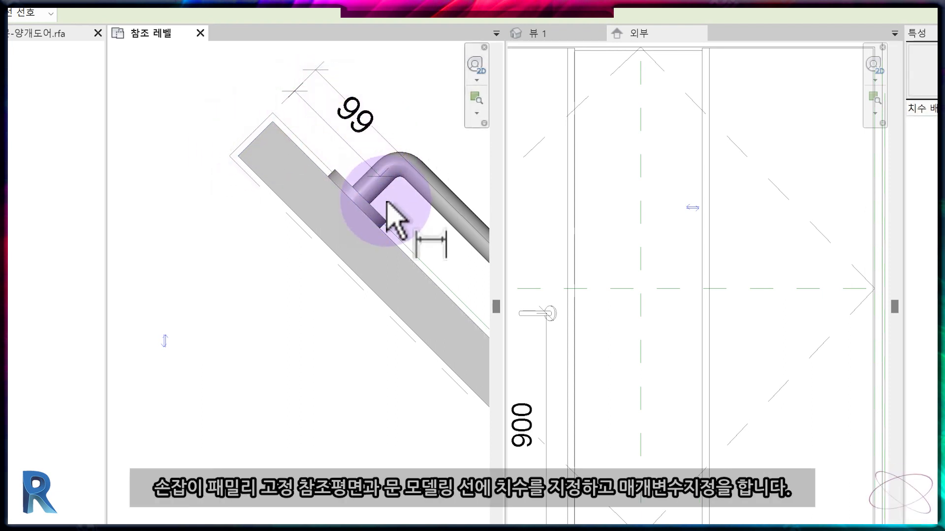
{"action": "left_click", "coordinate": [393, 209]}
{"action": "left_click", "coordinate": [347, 118]}
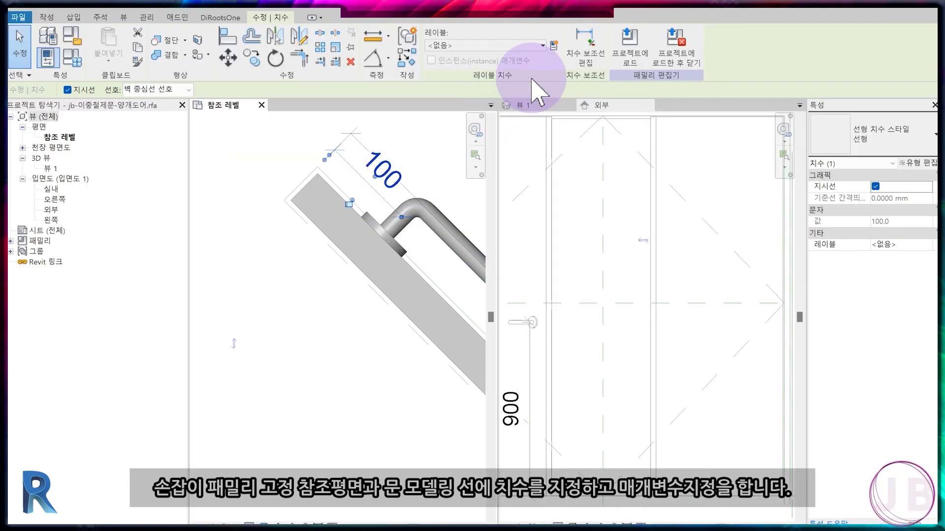
Step: Label the outer handle's position dimension with a new type-based family parameter named HANDLE-위치
{"action": "left_click", "coordinate": [554, 46]}
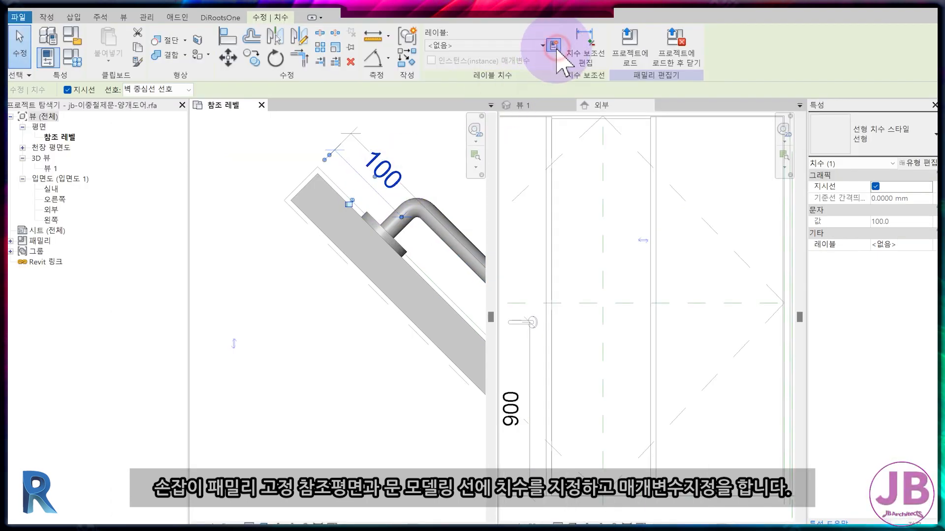
{"action": "type", "text": "HANDLE-위치"}
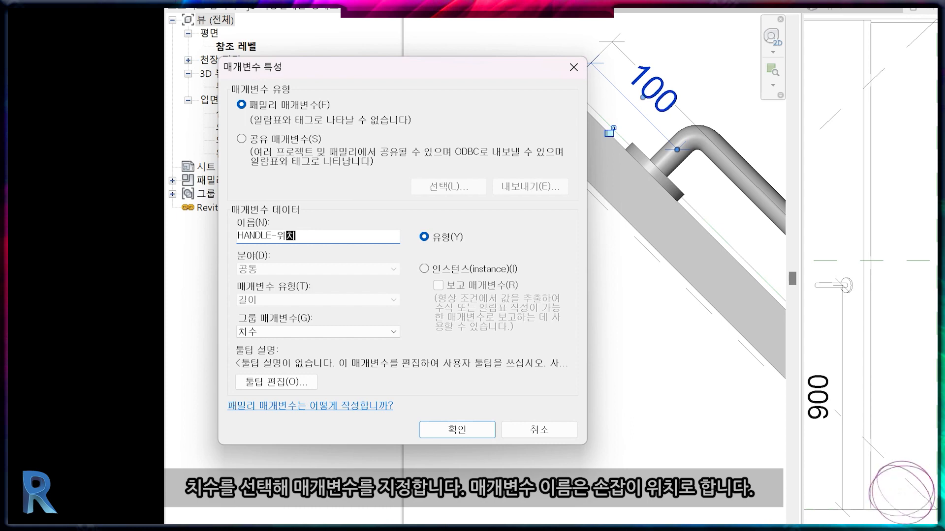
{"action": "key", "text": "Return"}
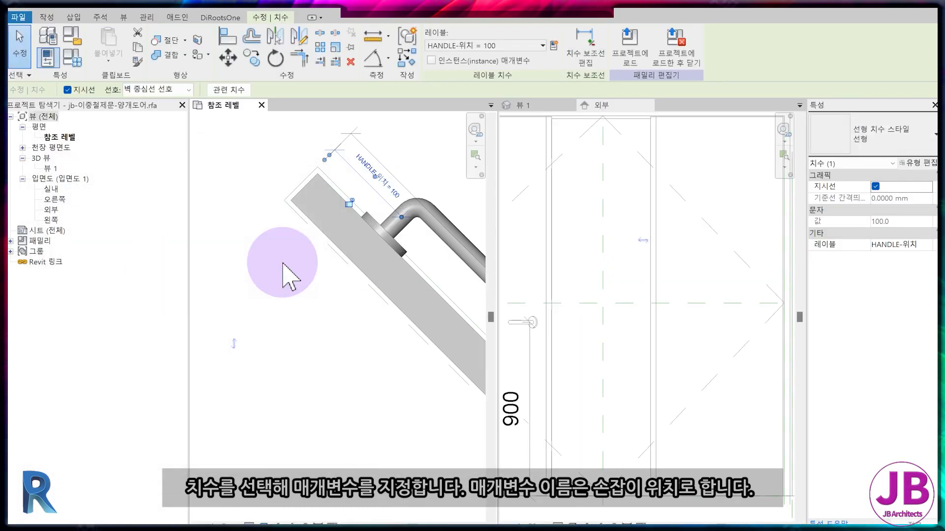
{"action": "left_click", "coordinate": [292, 279]}
Step: Place a second HANDLE component on the right panel's opposite face in 3D view 뷰 1
{"action": "scroll", "coordinate": [288, 290], "scroll_direction": "down", "scroll_amount": 2}
{"action": "scroll", "coordinate": [531, 337], "scroll_direction": "down", "scroll_amount": 2}
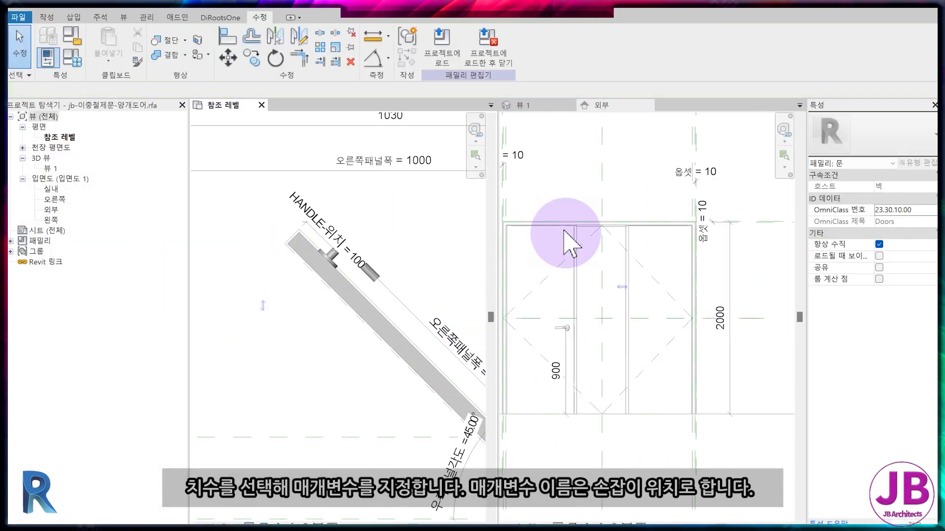
{"action": "left_click", "coordinate": [551, 106]}
{"action": "middle_click_drag", "start_coordinate": [659, 369], "coordinate": [570, 390], "text": "shift"}
{"action": "double_click", "coordinate": [31, 241]}
{"action": "left_click", "coordinate": [45, 272]}
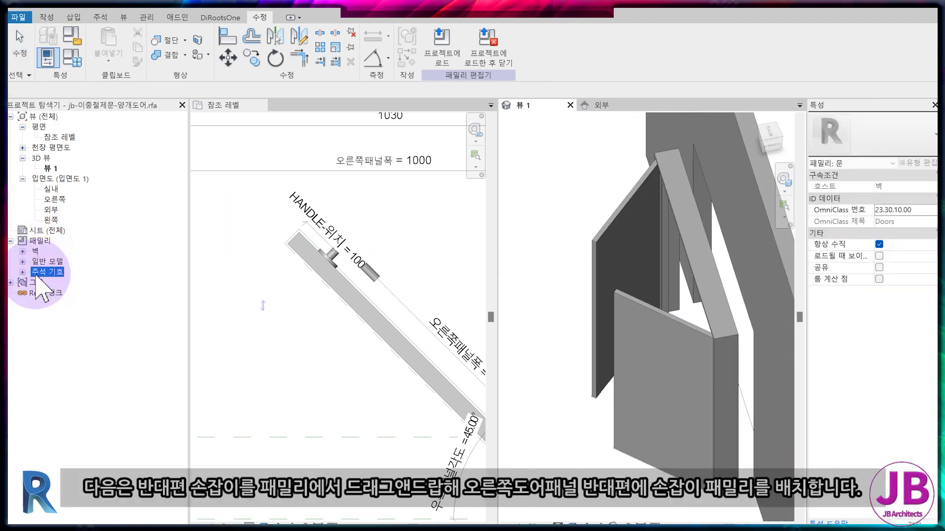
{"action": "left_click_drag", "start_coordinate": [69, 283], "coordinate": [395, 291]}
{"action": "left_click_drag", "start_coordinate": [619, 281], "coordinate": [606, 279]}
{"action": "left_click", "coordinate": [607, 279]}
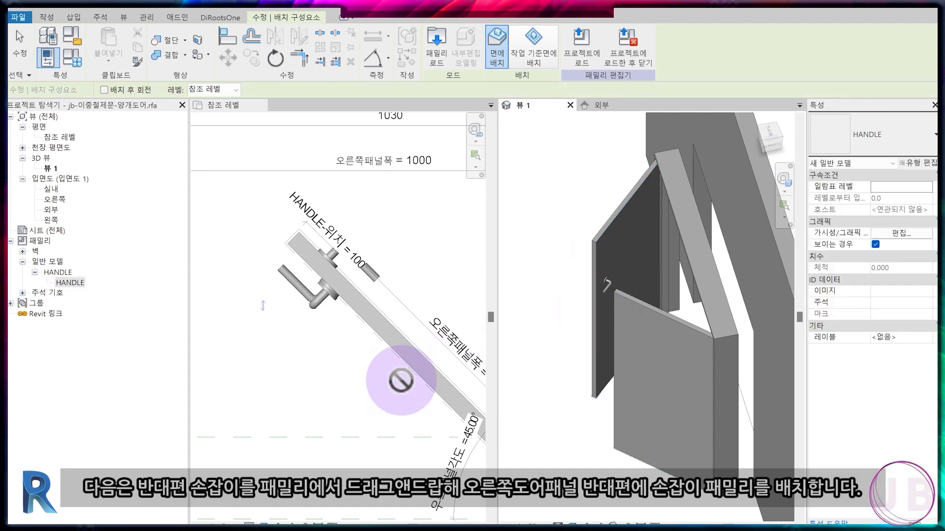
{"action": "key", "text": "Escape"}
Step: Rotate the second handle in plan so its lever points toward the panel's hinge side
{"action": "left_click", "coordinate": [317, 324]}
{"action": "scroll", "coordinate": [318, 325], "scroll_direction": "up", "scroll_amount": 2}
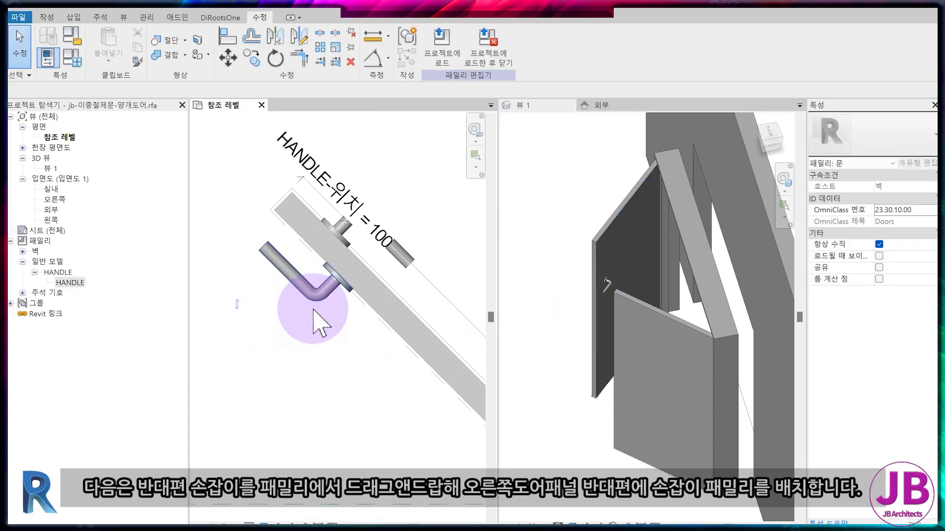
{"action": "left_click", "coordinate": [311, 301]}
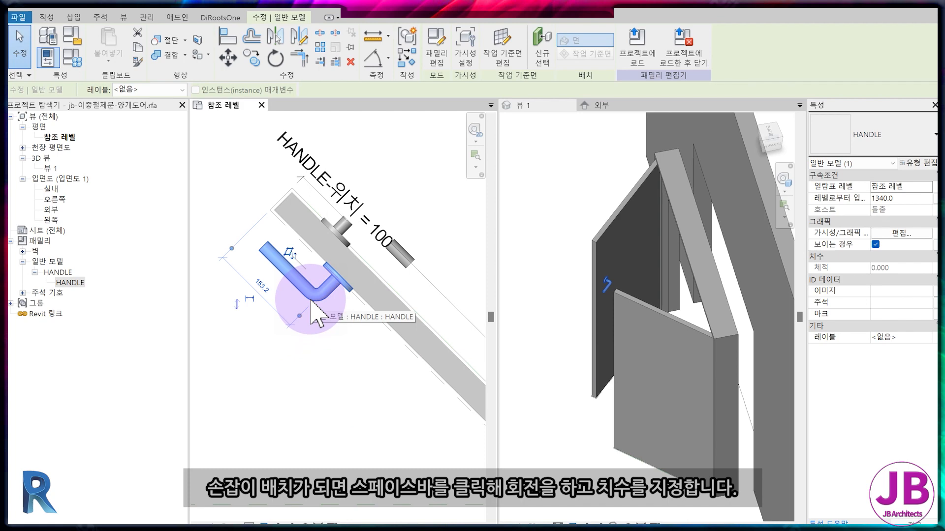
{"action": "key", "text": "space"}
{"action": "key", "text": "Escape"}
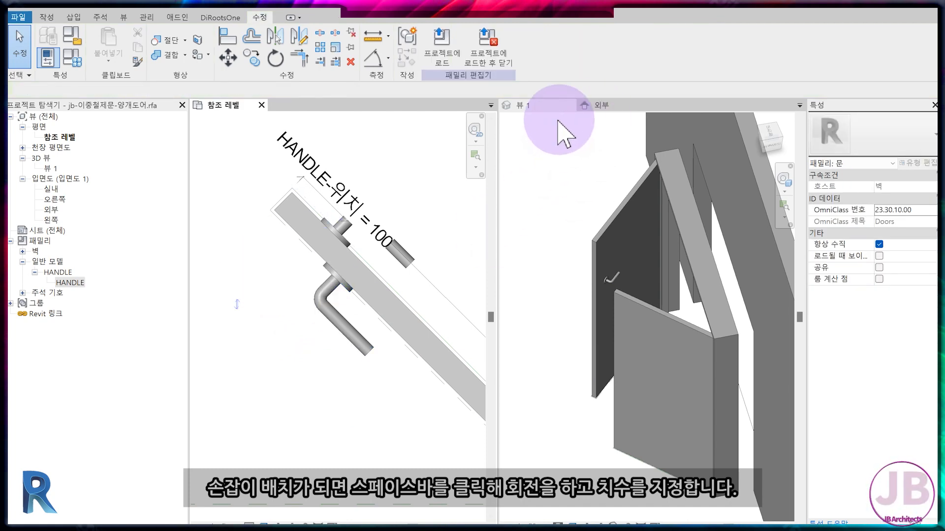
Step: Open the 실내 elevation and move the inner handle down to just below the door's horizontal centre line
{"action": "double_click", "coordinate": [51, 189]}
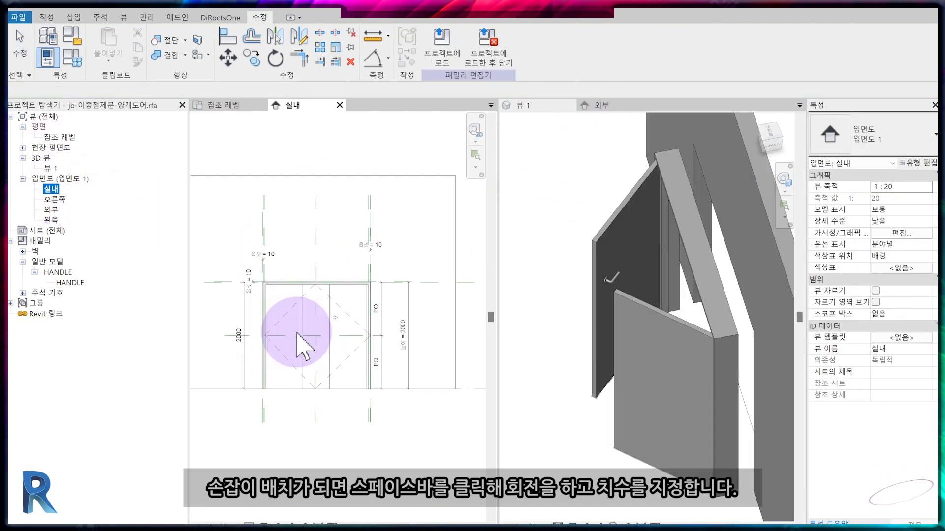
{"action": "left_click", "coordinate": [376, 279]}
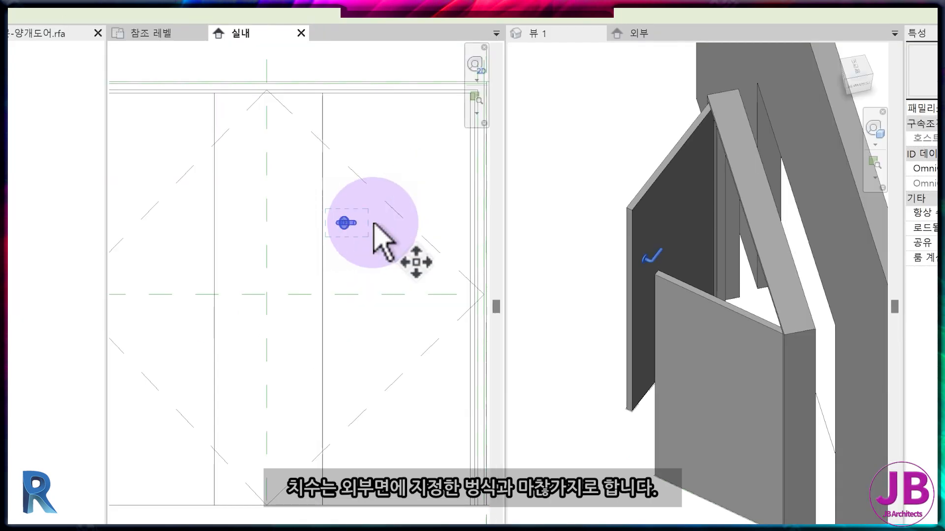
{"action": "left_click_drag", "start_coordinate": [376, 310], "coordinate": [384, 312]}
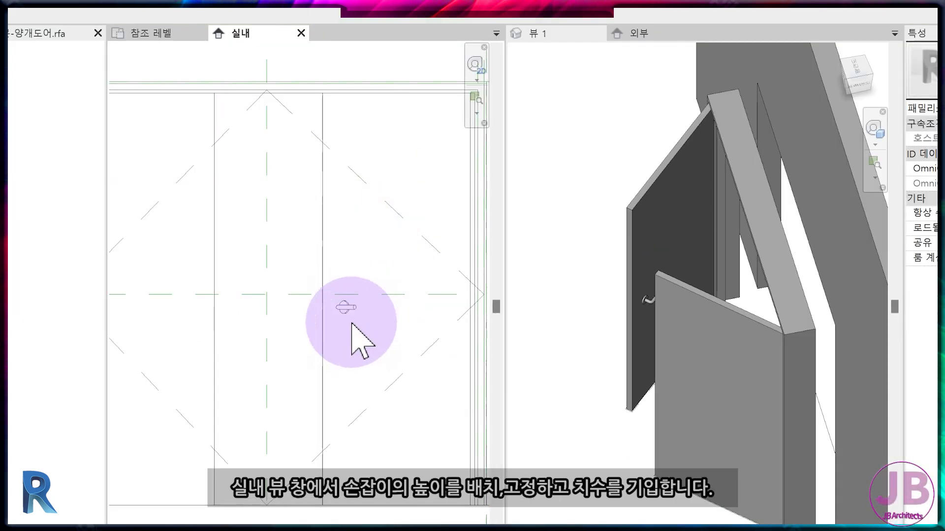
Step: Dimension the inner handle's height from the panel's bottom edge in the 실내 elevation and edit its height value
{"action": "left_click", "coordinate": [380, 345]}
{"action": "key", "text": "d"}
{"action": "key", "text": "i"}
{"action": "scroll", "coordinate": [367, 340], "scroll_direction": "down", "scroll_amount": 3}
{"action": "left_click", "coordinate": [320, 447]}
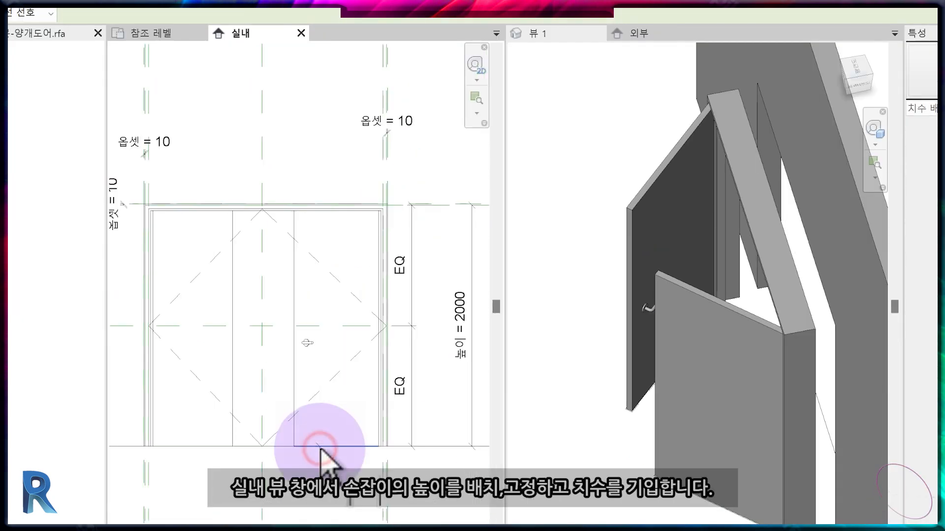
{"action": "scroll", "coordinate": [301, 331], "scroll_direction": "up", "scroll_amount": 6}
{"action": "left_click", "coordinate": [296, 320]}
{"action": "left_click", "coordinate": [385, 332]}
{"action": "scroll", "coordinate": [354, 380], "scroll_direction": "down", "scroll_amount": 3}
{"action": "left_click", "coordinate": [369, 413]}
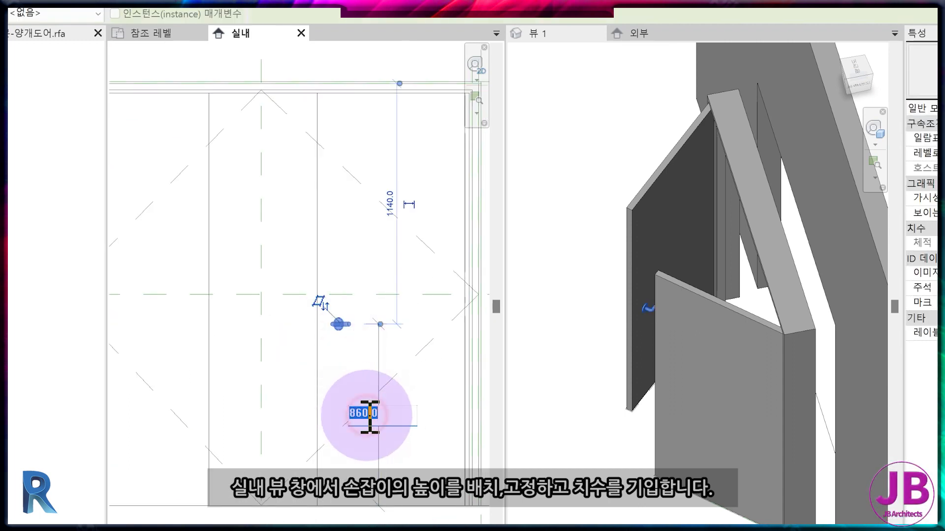
Step: In the 참조 레벨 plan, dimension the inner handle's reference from the right panel's free end
{"action": "left_click", "coordinate": [156, 34]}
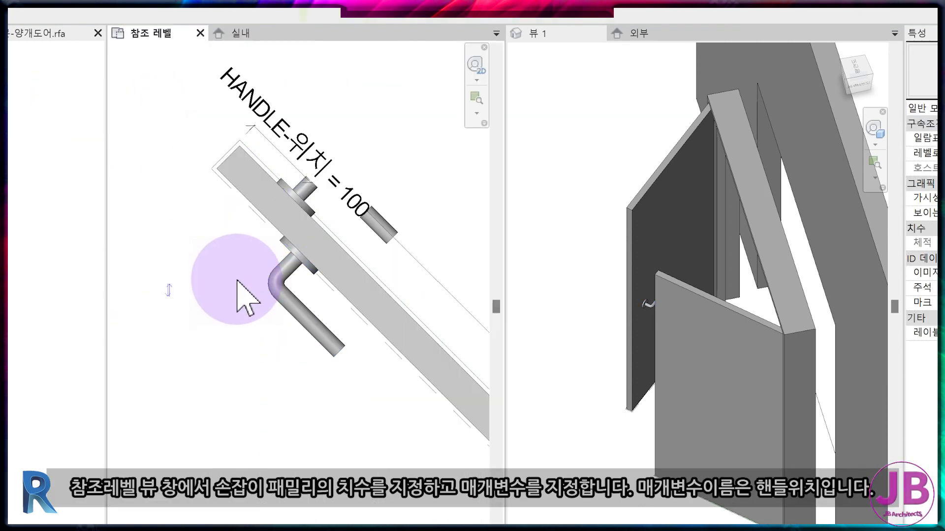
{"action": "left_click", "coordinate": [238, 281]}
{"action": "scroll", "coordinate": [238, 281], "scroll_direction": "up", "scroll_amount": 2}
{"action": "key", "text": "d"}
{"action": "key", "text": "i"}
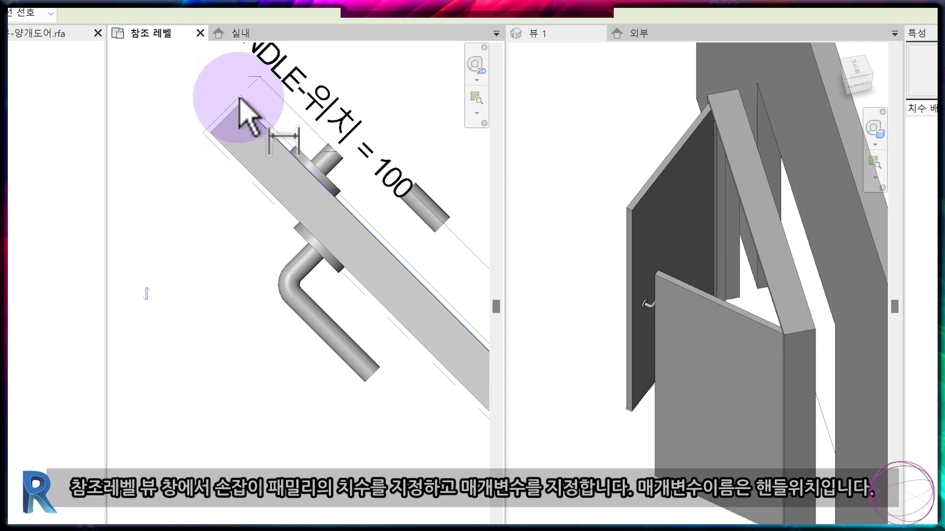
{"action": "left_click", "coordinate": [303, 266]}
{"action": "left_click", "coordinate": [243, 93]}
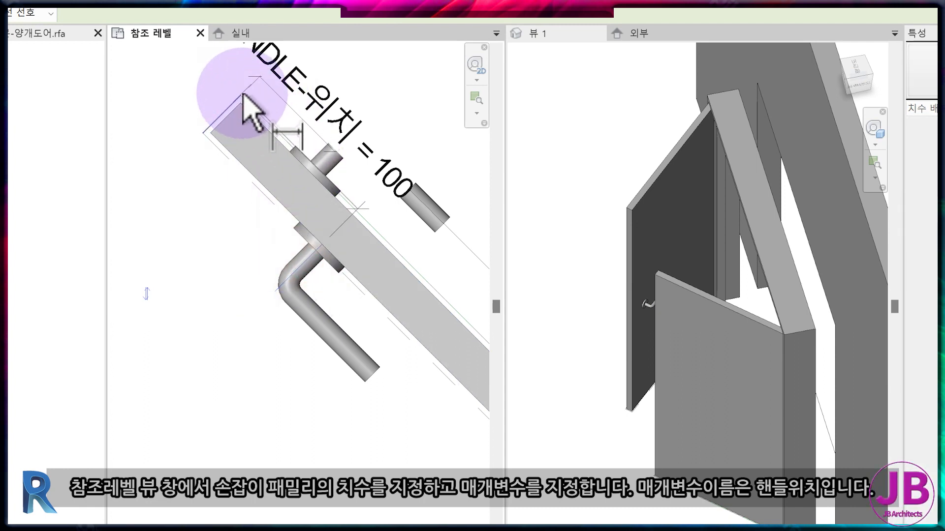
{"action": "scroll", "coordinate": [243, 97], "scroll_direction": "up", "scroll_amount": 1}
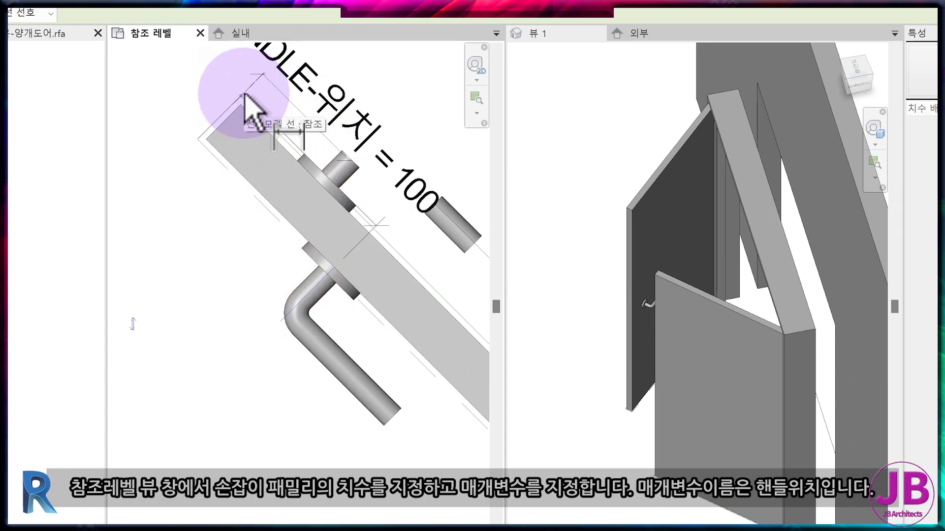
{"action": "left_click", "coordinate": [243, 96]}
{"action": "left_click", "coordinate": [169, 210]}
Step: Label the inner handle's position dimension with the existing HANDLE-위치 parameter
{"action": "left_click", "coordinate": [249, 189]}
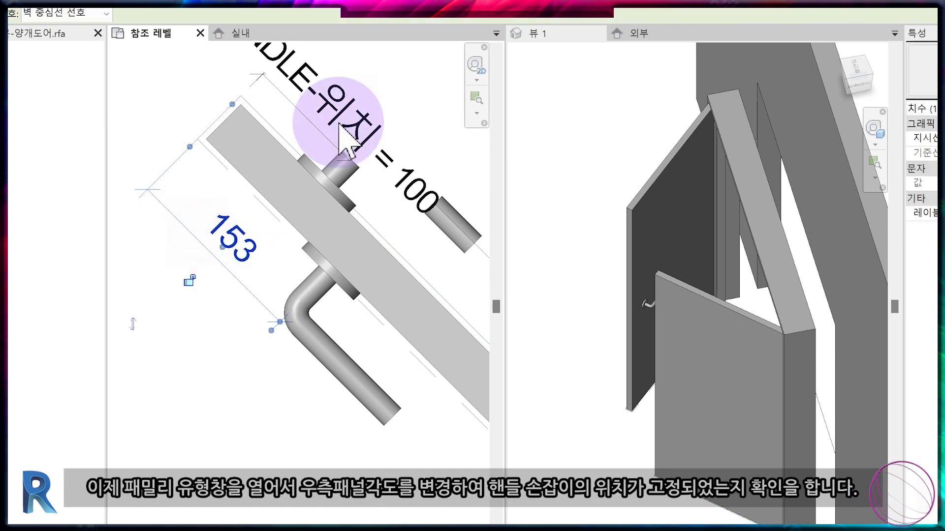
{"action": "left_click", "coordinate": [502, 45]}
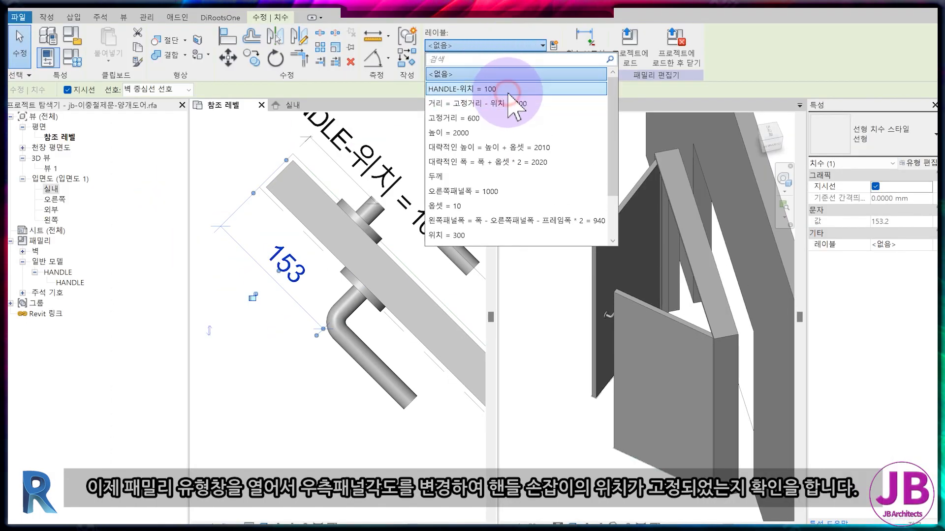
{"action": "left_click", "coordinate": [508, 93]}
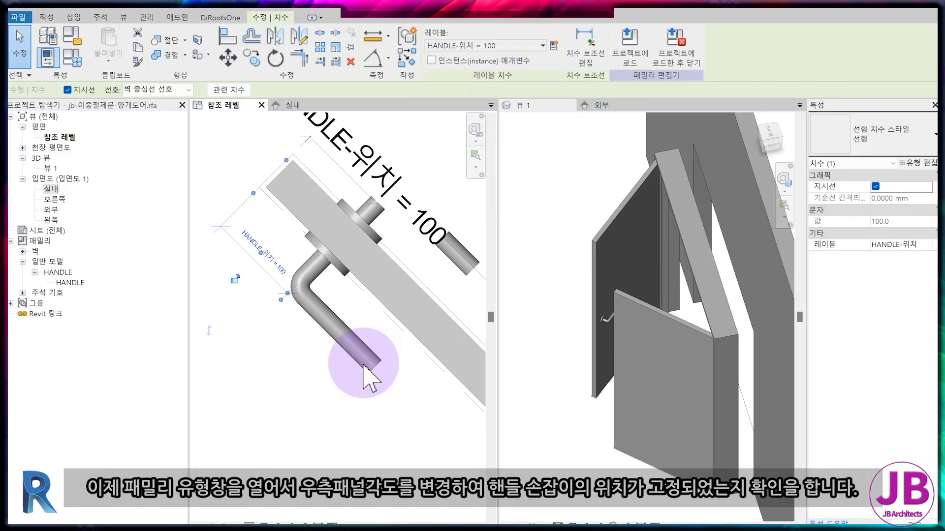
{"action": "left_click", "coordinate": [351, 414]}
Step: Set 우측패널각도 to 30° in the family types, removing the unsatisfied constraints, and apply the change
{"action": "scroll", "coordinate": [338, 399], "scroll_direction": "down", "scroll_amount": 3}
{"action": "scroll", "coordinate": [579, 406], "scroll_direction": "down", "scroll_amount": 3}
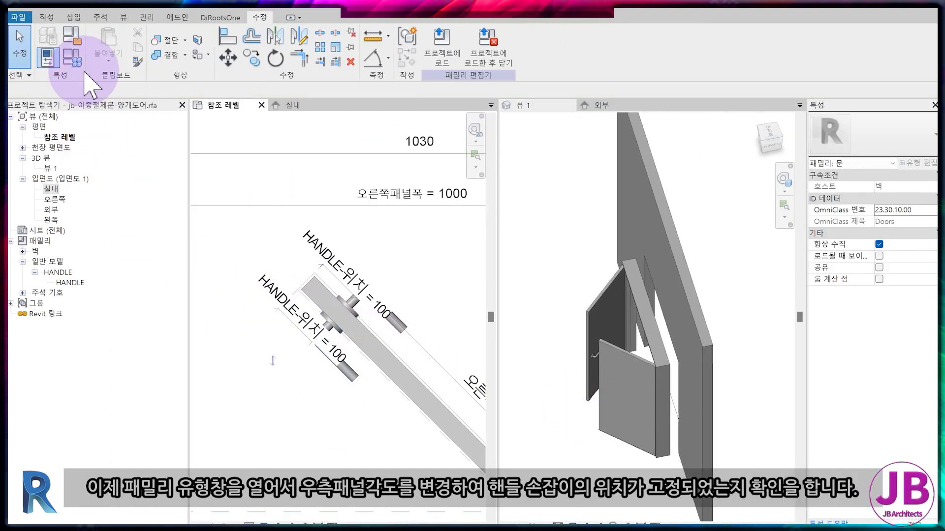
{"action": "left_click", "coordinate": [47, 57]}
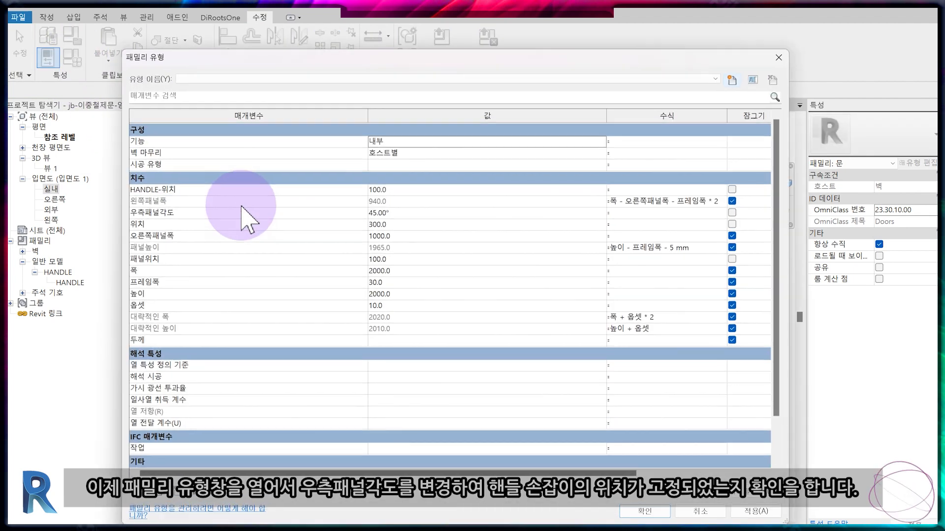
{"action": "left_click", "coordinate": [408, 217]}
{"action": "type", "text": "30"}
{"action": "key", "text": "Tab"}
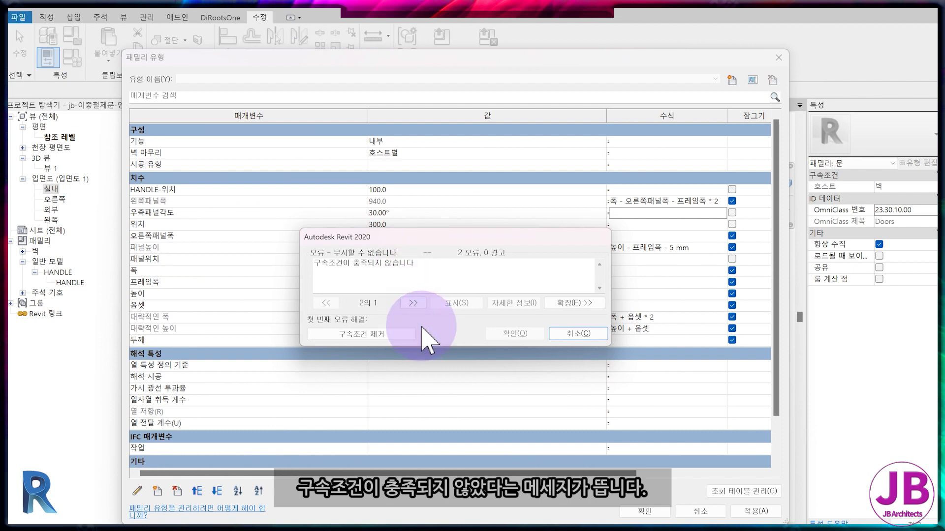
{"action": "left_click", "coordinate": [345, 357]}
{"action": "left_click", "coordinate": [640, 513]}
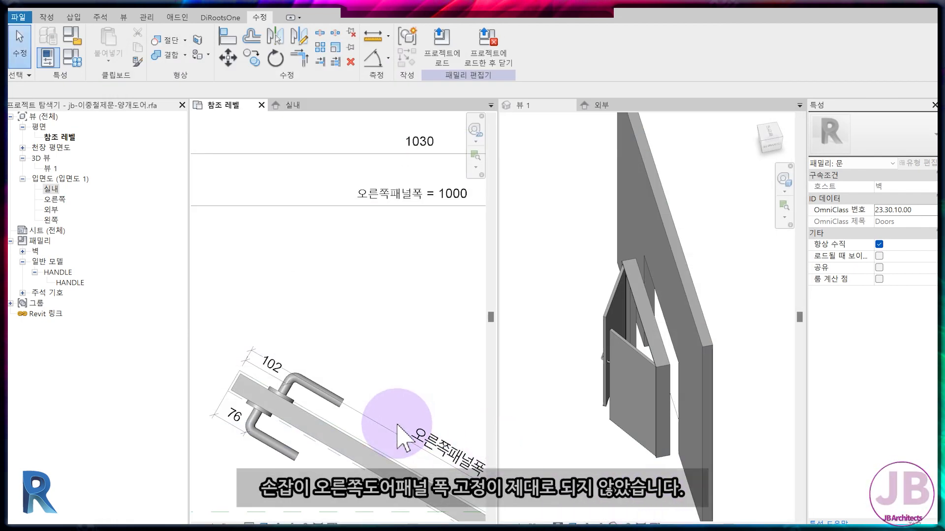
Step: Delete the two unlabelled position dimensions of the right panel's handles in the 참조 레벨 plan
{"action": "middle_click_drag", "start_coordinate": [297, 414], "coordinate": [325, 261]}
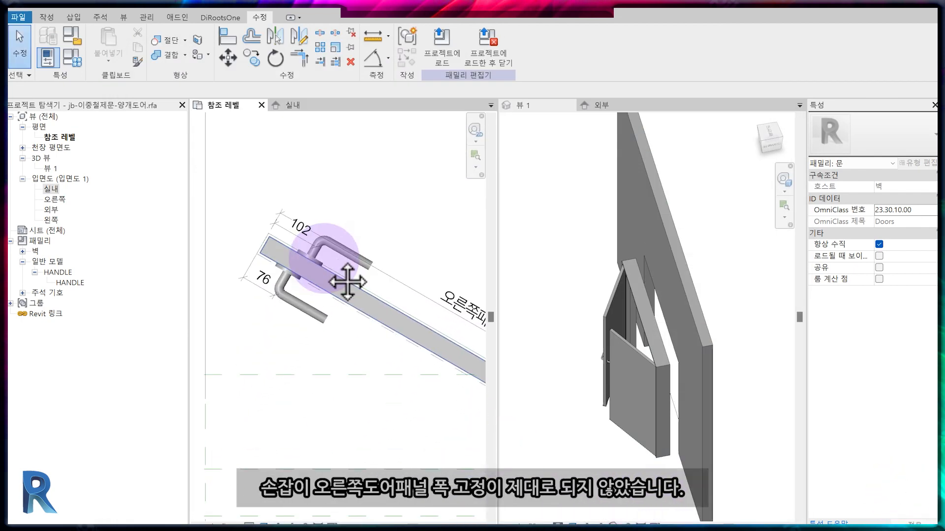
{"action": "scroll", "coordinate": [317, 263], "scroll_direction": "up", "scroll_amount": 2}
{"action": "left_click", "coordinate": [278, 199]}
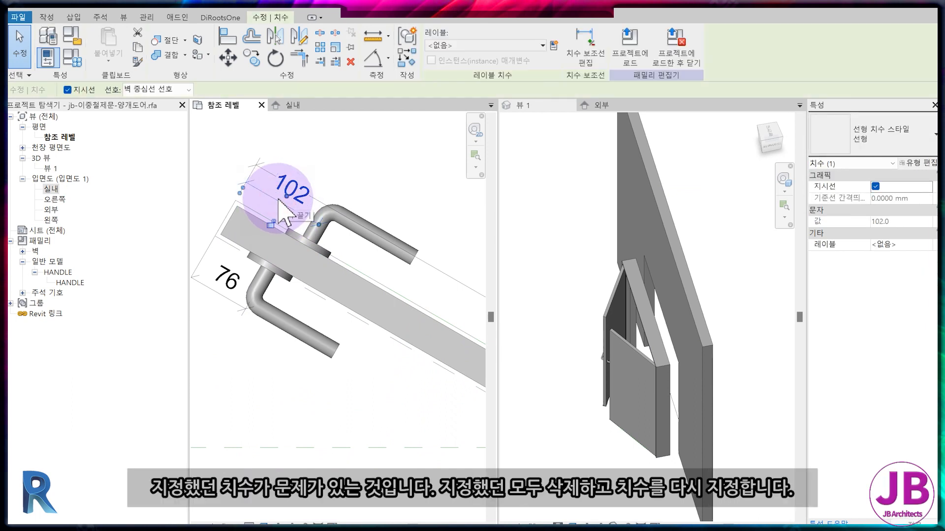
{"action": "key", "text": "Delete"}
{"action": "left_click", "coordinate": [232, 279]}
{"action": "key", "text": "Delete"}
Step: Re-dimension the handle on the right panel's lower face from the panel's free end, label it HANDLE-위치 and lock it
{"action": "left_click_drag", "start_coordinate": [241, 288], "coordinate": [268, 231]}
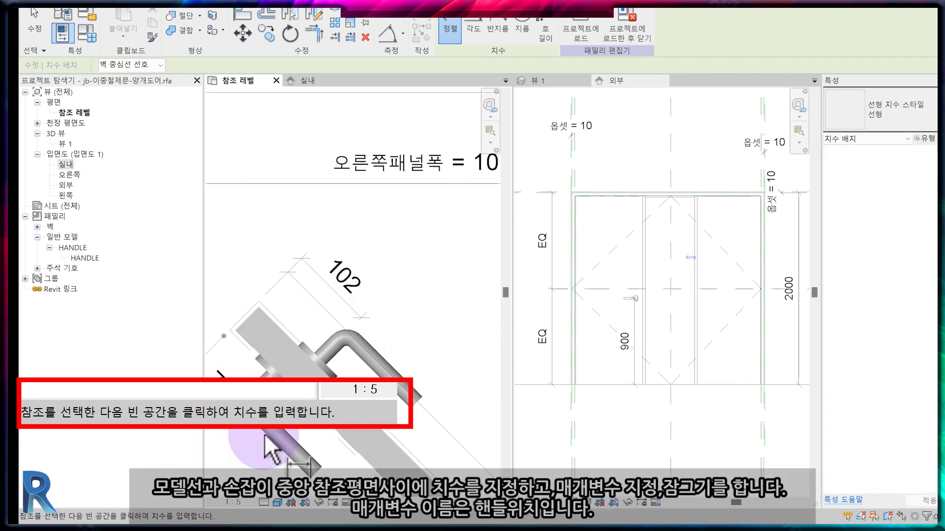
{"action": "middle_click_drag", "start_coordinate": [264, 433], "coordinate": [351, 369]}
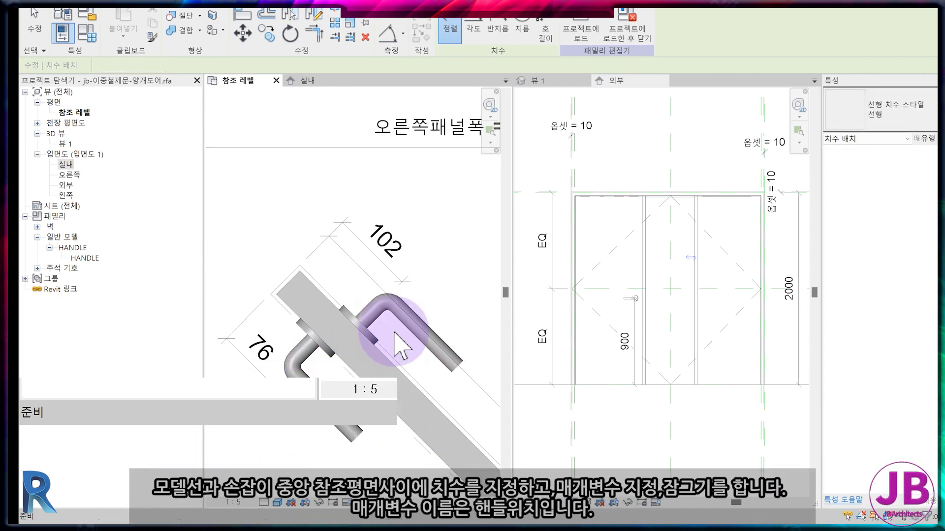
{"action": "left_click", "coordinate": [247, 355]}
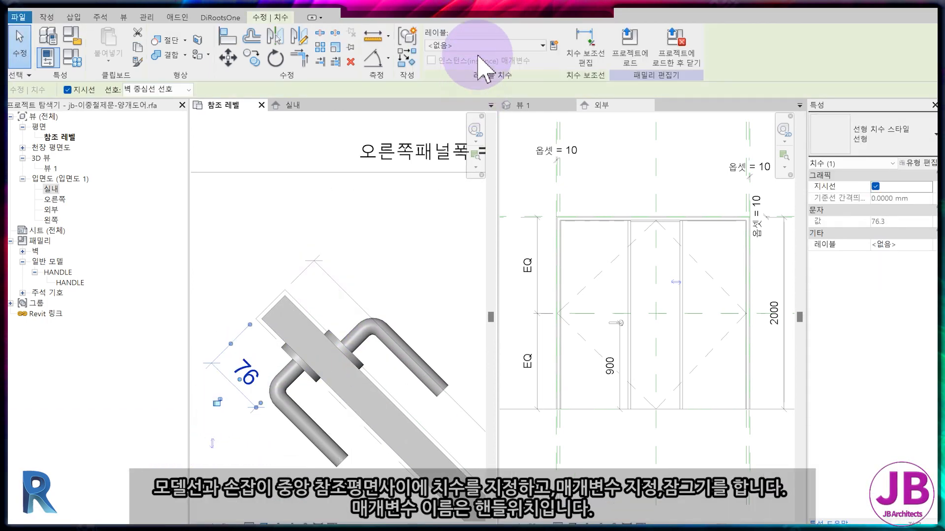
{"action": "left_click", "coordinate": [500, 21]}
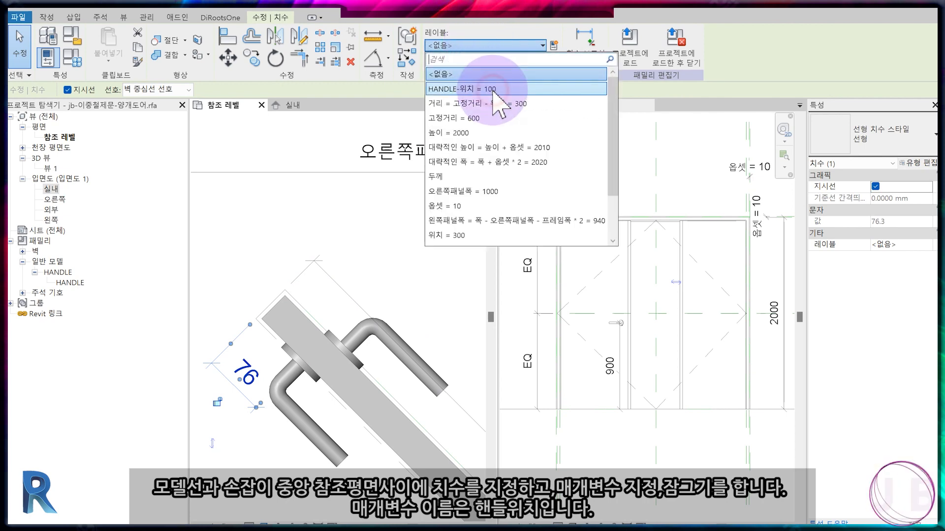
{"action": "left_click", "coordinate": [473, 89]}
{"action": "left_click", "coordinate": [222, 412]}
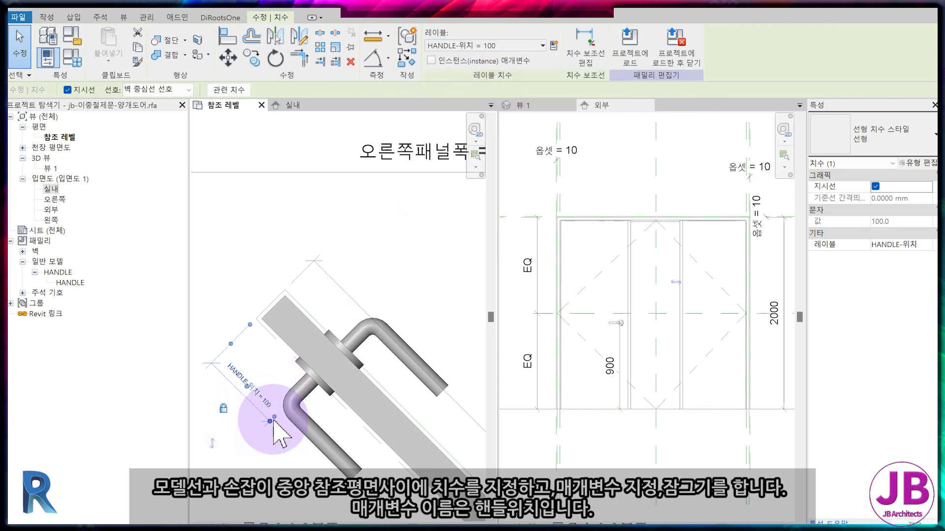
{"action": "key", "text": "Escape"}
Step: Dimension the opposite handle's center reference from the reference line at the right panel's free end
{"action": "key", "text": "d"}
{"action": "key", "text": "i"}
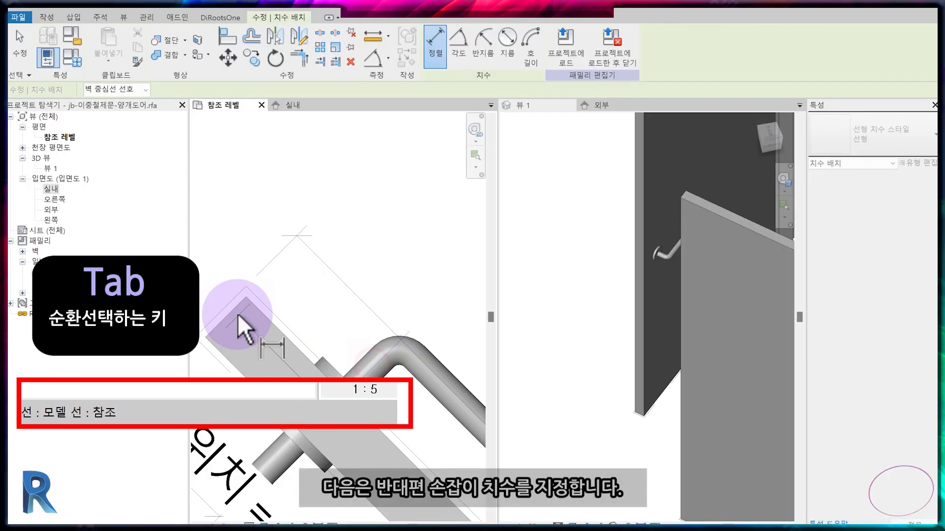
{"action": "left_click", "coordinate": [372, 213]}
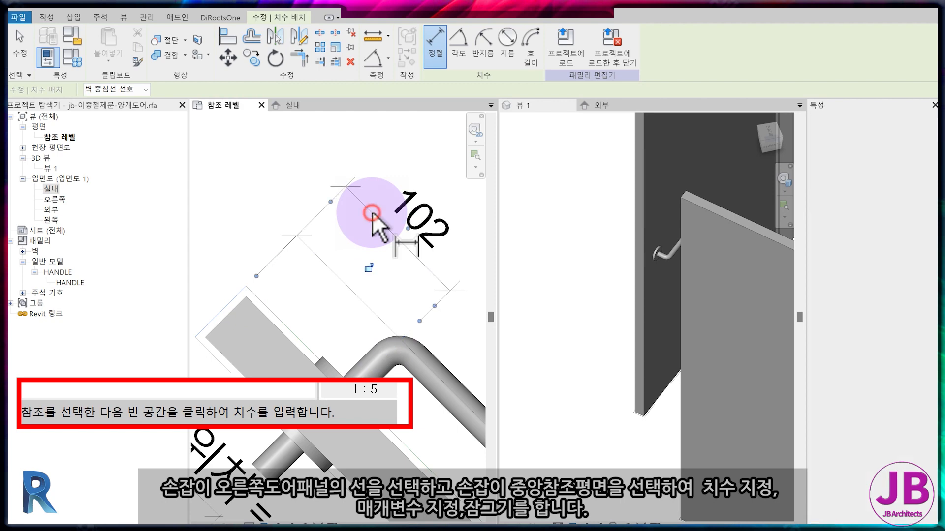
{"action": "key", "text": "Escape"}
{"action": "key", "text": "Escape"}
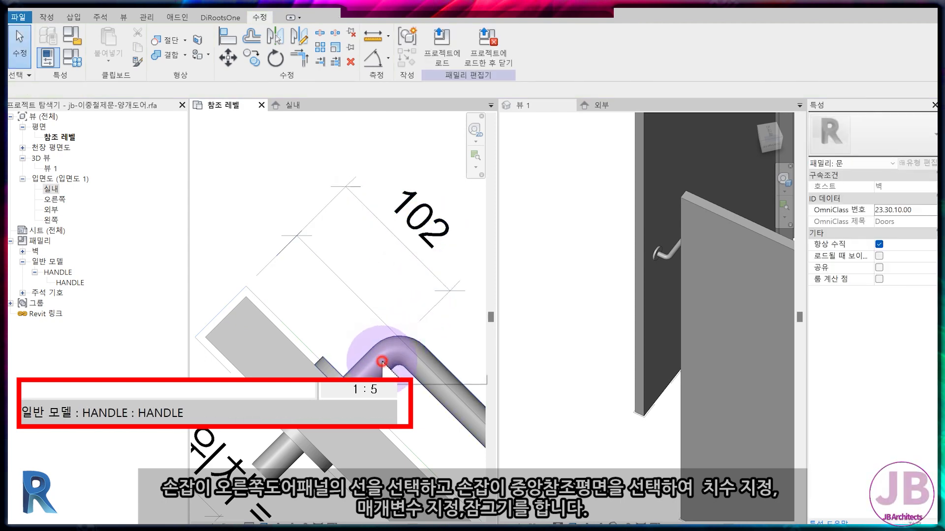
Step: Shift the opposite handle along the right panel by setting its temporary dimension to 95 mm
{"action": "left_click", "coordinate": [381, 361]}
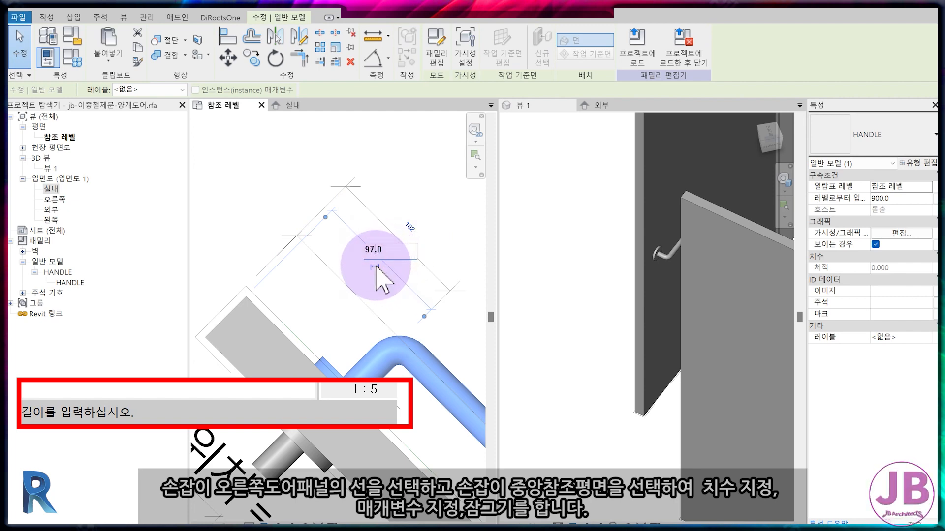
{"action": "key", "text": "BackSpace"}
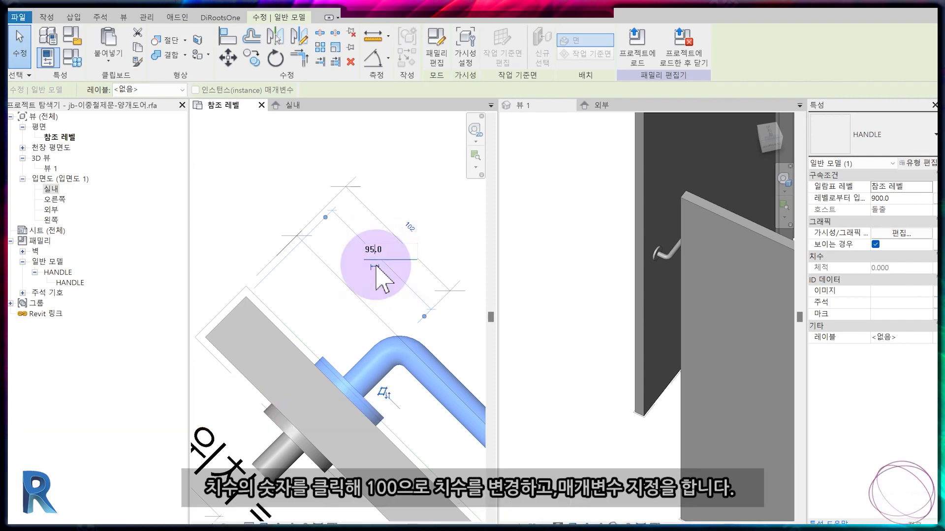
{"action": "key", "text": "Return"}
{"action": "left_click", "coordinate": [389, 268]}
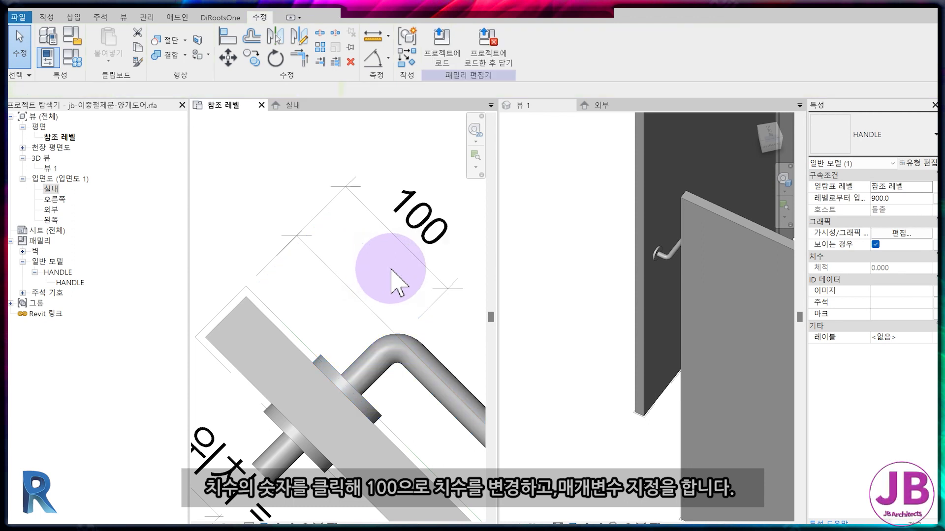
Step: Label the opposite handle's position dimension with the existing HANDLE-위치 parameter
{"action": "left_click", "coordinate": [396, 240]}
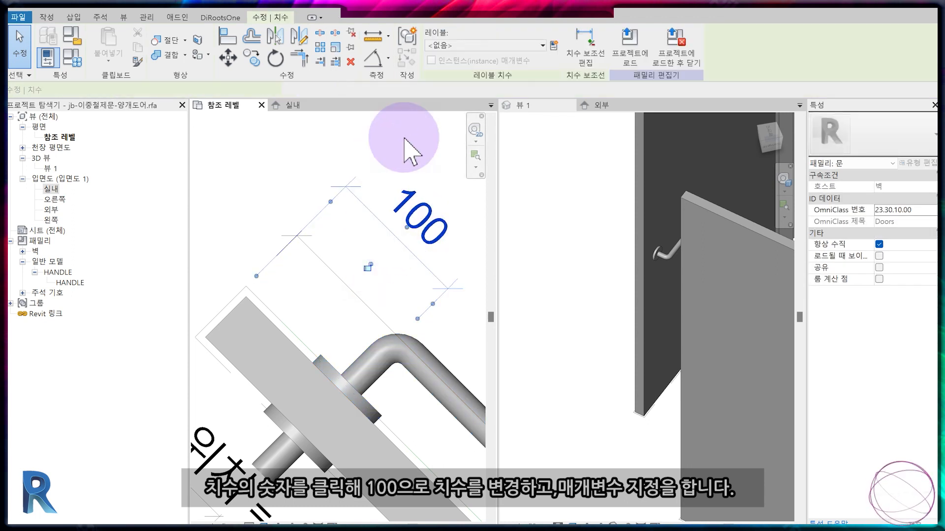
{"action": "left_click", "coordinate": [462, 46]}
{"action": "left_click", "coordinate": [477, 89]}
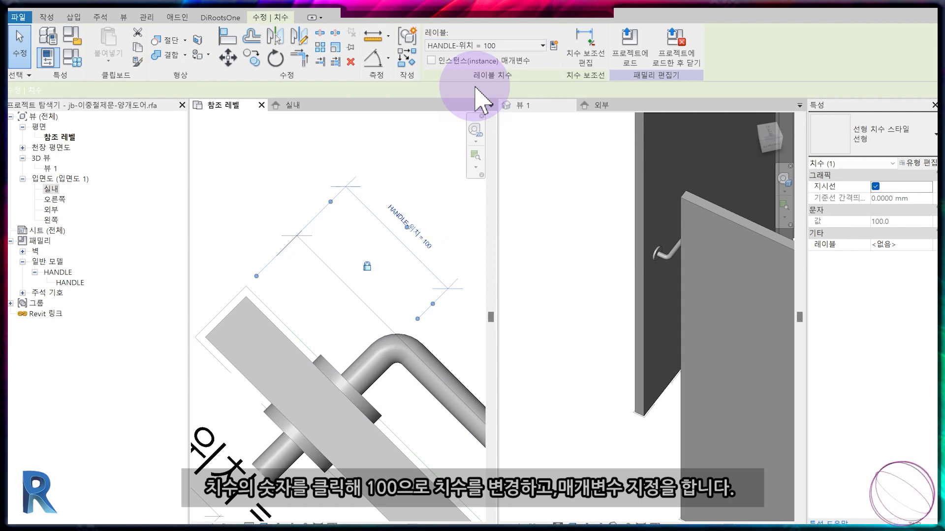
{"action": "left_click", "coordinate": [347, 301]}
Step: Test the right panel's handles by changing 우측패널각도 to 30° and 60°, and return the angle to 45°
{"action": "scroll", "coordinate": [327, 337], "scroll_direction": "down", "scroll_amount": 5}
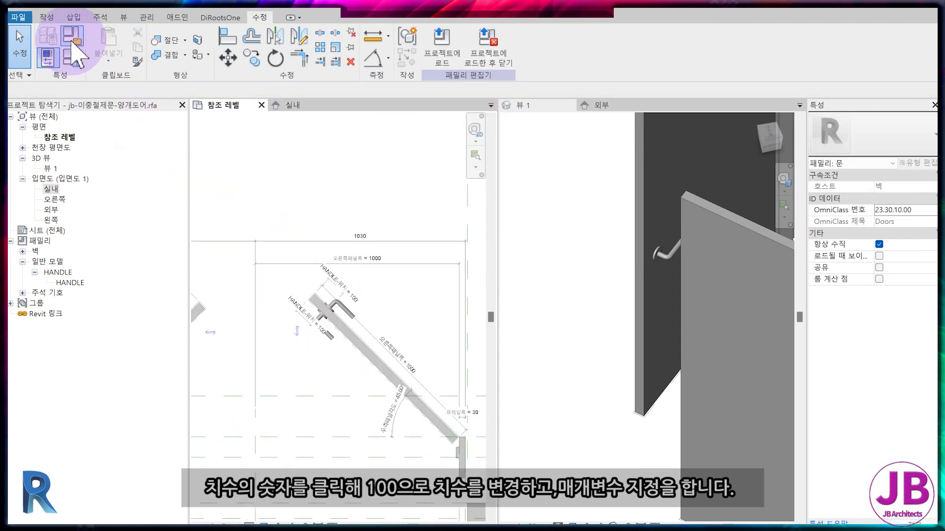
{"action": "left_click", "coordinate": [74, 65]}
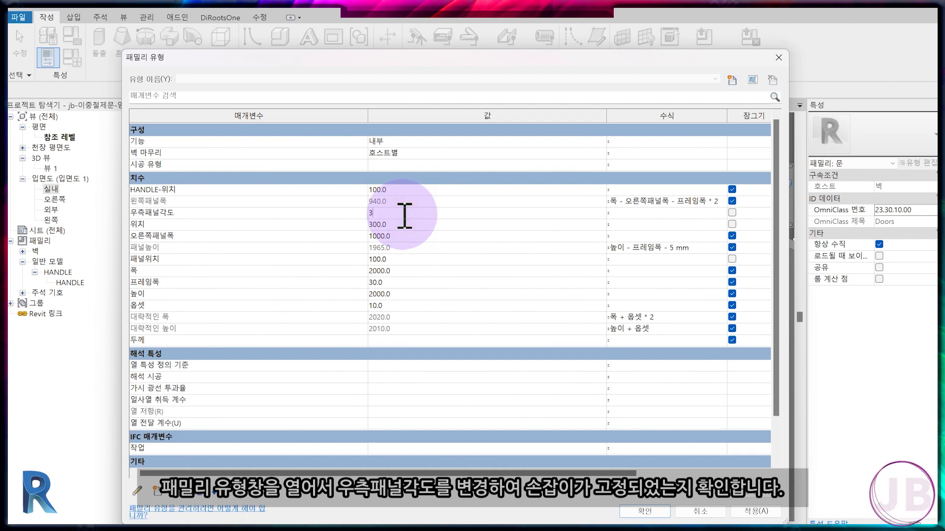
{"action": "key", "text": "Return"}
{"action": "left_click", "coordinate": [77, 54]}
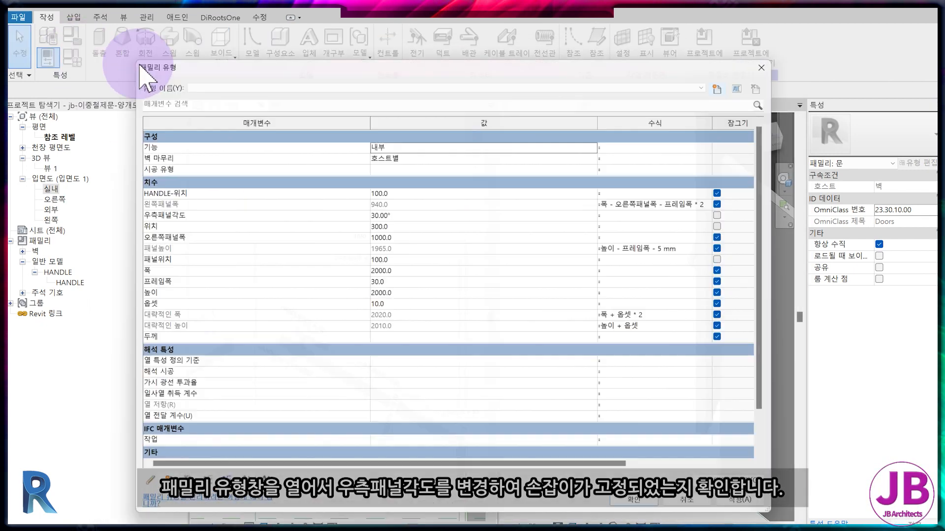
{"action": "key", "text": "Return"}
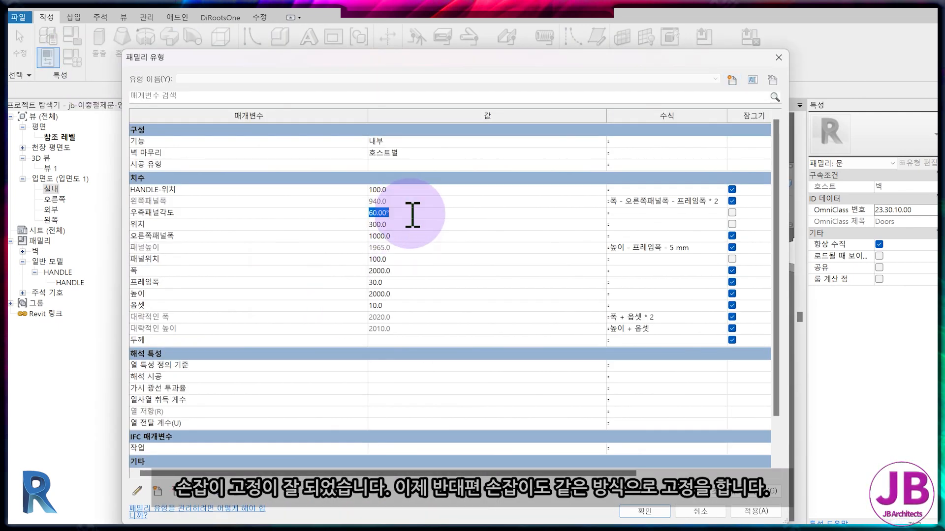
{"action": "key", "text": "Return"}
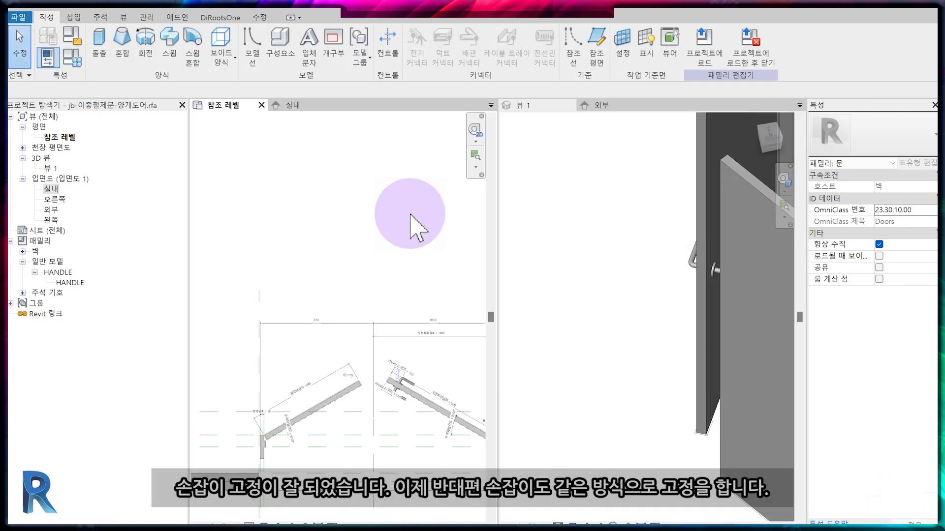
{"action": "left_click", "coordinate": [49, 55]}
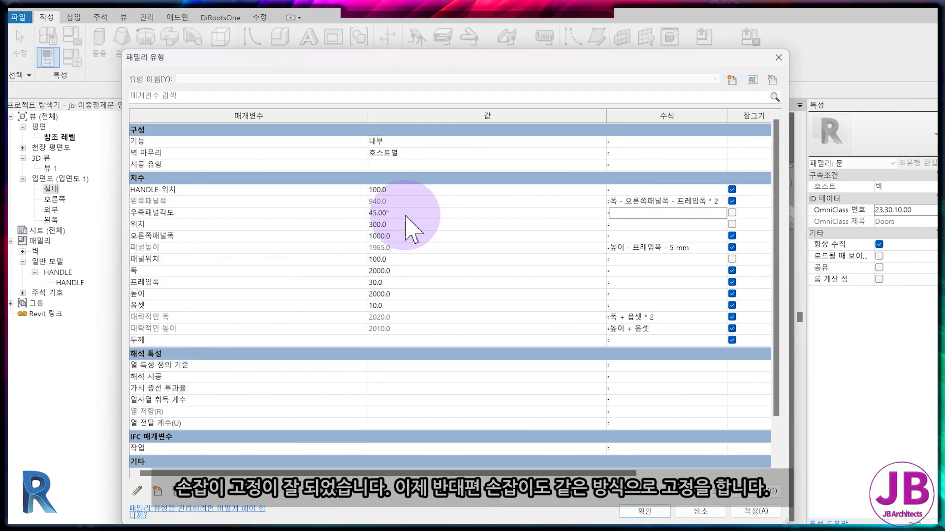
{"action": "key", "text": "Return"}
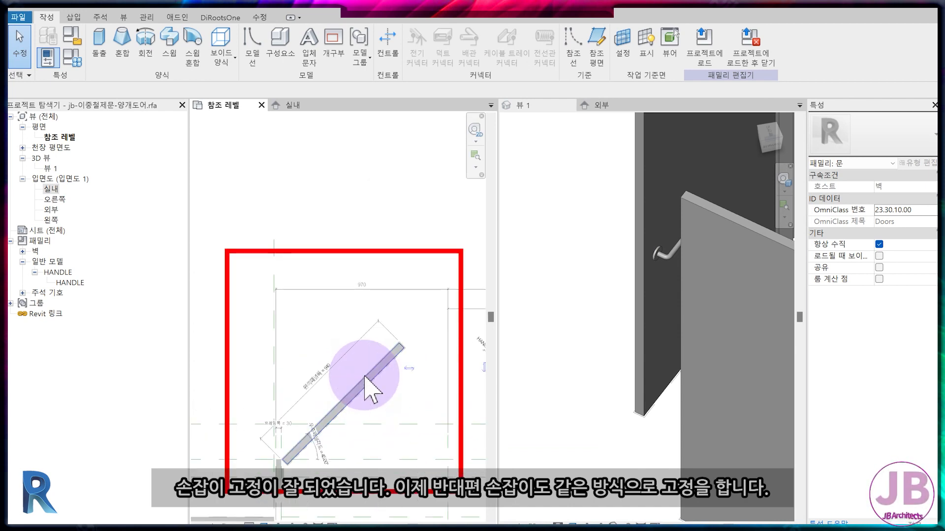
Step: Try to set the work plane by picking the left panel's upper face line in the plan
{"action": "scroll", "coordinate": [364, 377], "scroll_direction": "up", "scroll_amount": 1}
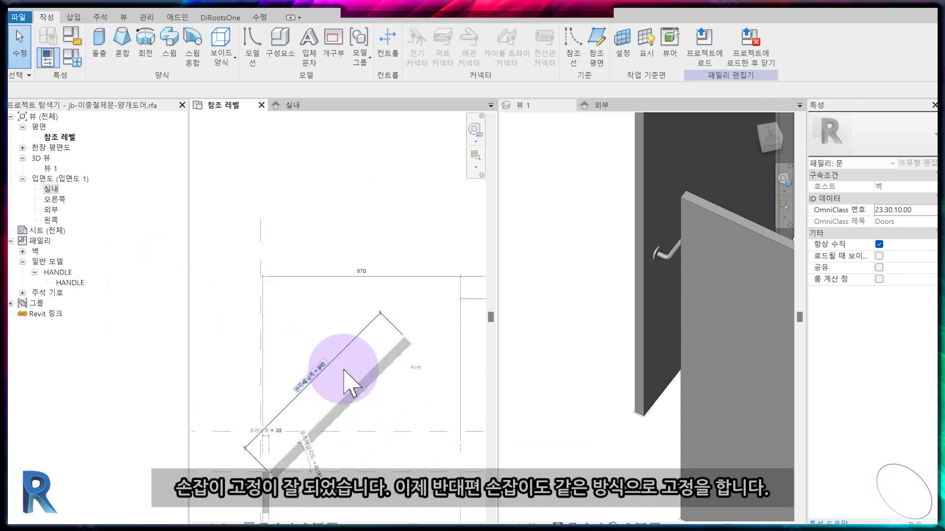
{"action": "left_click", "coordinate": [623, 40]}
{"action": "left_click", "coordinate": [370, 292]}
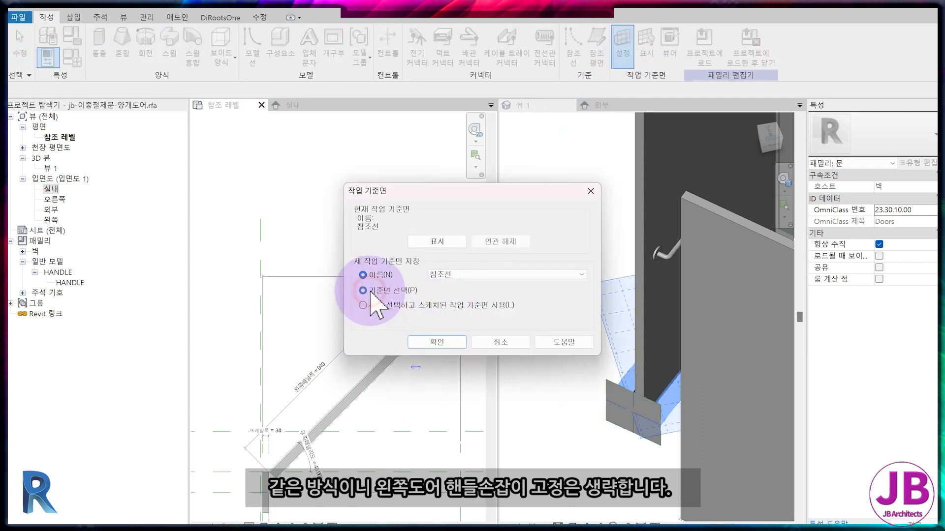
{"action": "left_click", "coordinate": [431, 340]}
{"action": "scroll", "coordinate": [367, 345], "scroll_direction": "up", "scroll_amount": 3}
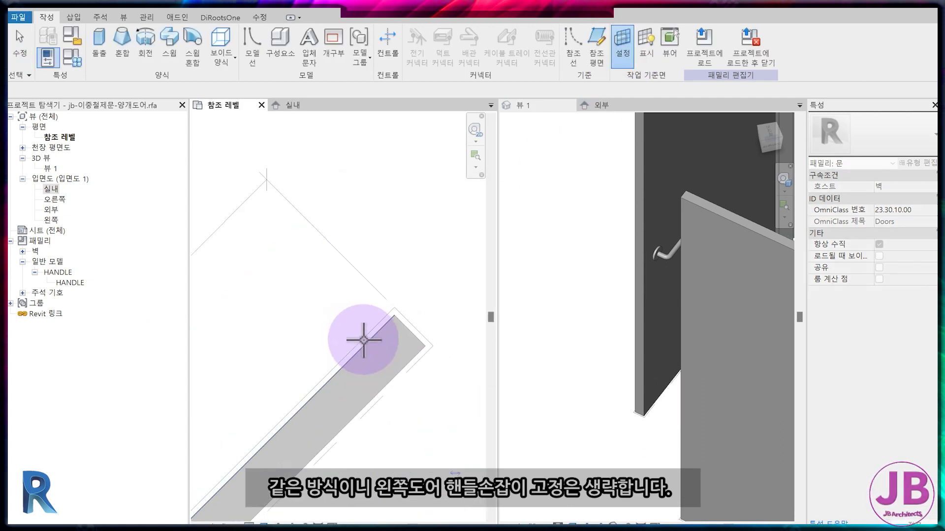
{"action": "left_click", "coordinate": [364, 336]}
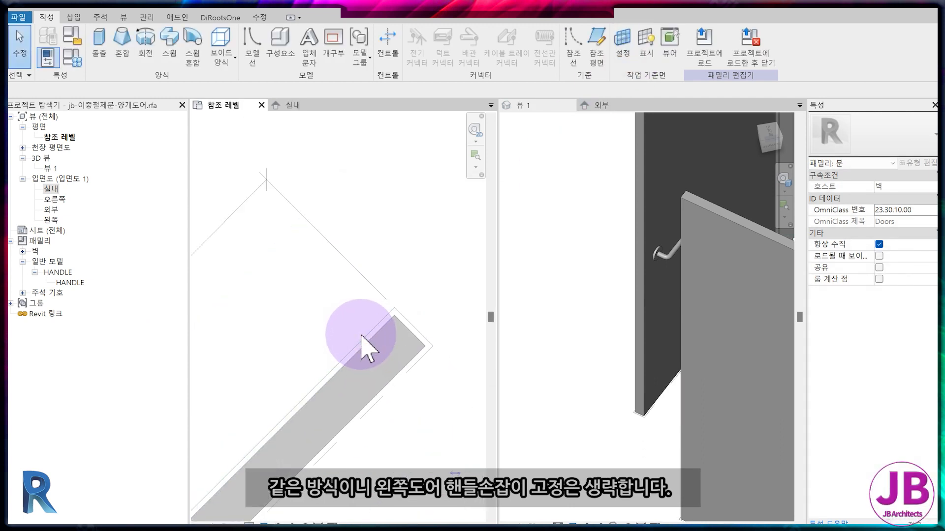
Step: Set the work plane by picking the reference line along the left panel's upper face
{"action": "left_click", "coordinate": [621, 46]}
{"action": "left_click", "coordinate": [374, 291]}
{"action": "left_click", "coordinate": [415, 340]}
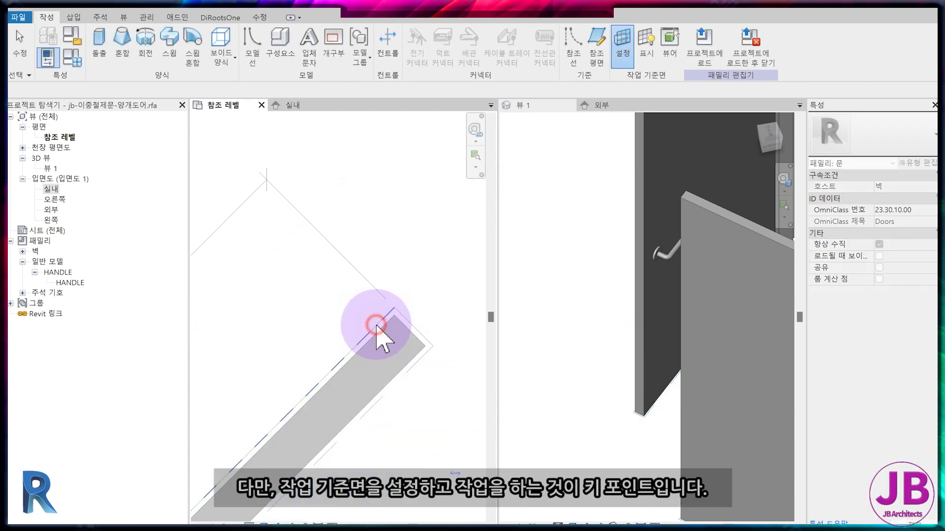
{"action": "left_click", "coordinate": [376, 326]}
Step: Go to the 외부 elevation and place a HANDLE family on the door panel that has no handle
{"action": "double_click", "coordinate": [404, 257]}
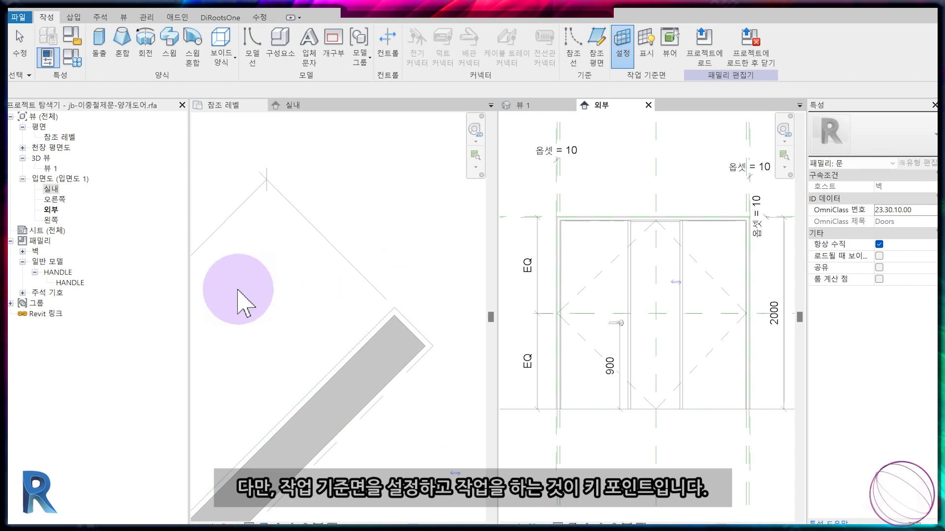
{"action": "left_click_drag", "start_coordinate": [58, 276], "coordinate": [701, 320]}
{"action": "left_click", "coordinate": [694, 321]}
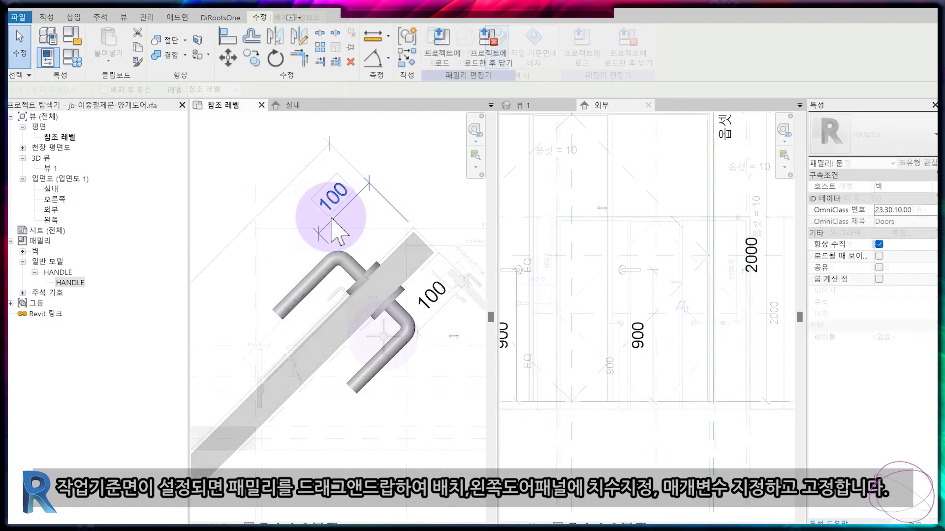
Step: Label the position dimensions of both left-panel handles in the plan with the HANDLE-위치 parameter
{"action": "left_click", "coordinate": [331, 219]}
{"action": "left_click", "coordinate": [487, 46]}
{"action": "left_click", "coordinate": [487, 91]}
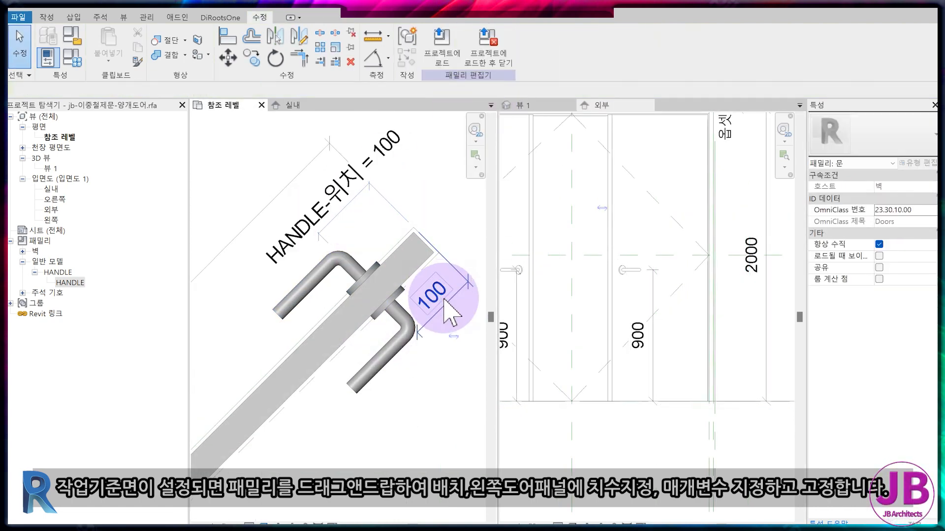
{"action": "left_click", "coordinate": [432, 296]}
{"action": "left_click", "coordinate": [485, 46]}
{"action": "left_click", "coordinate": [485, 91]}
{"action": "key", "text": "Escape"}
Step: Show the whole door in 3D view 뷰 1 and set 우측패널각도 to 30° in the family types
{"action": "scroll", "coordinate": [391, 316], "scroll_direction": "down", "scroll_amount": 5}
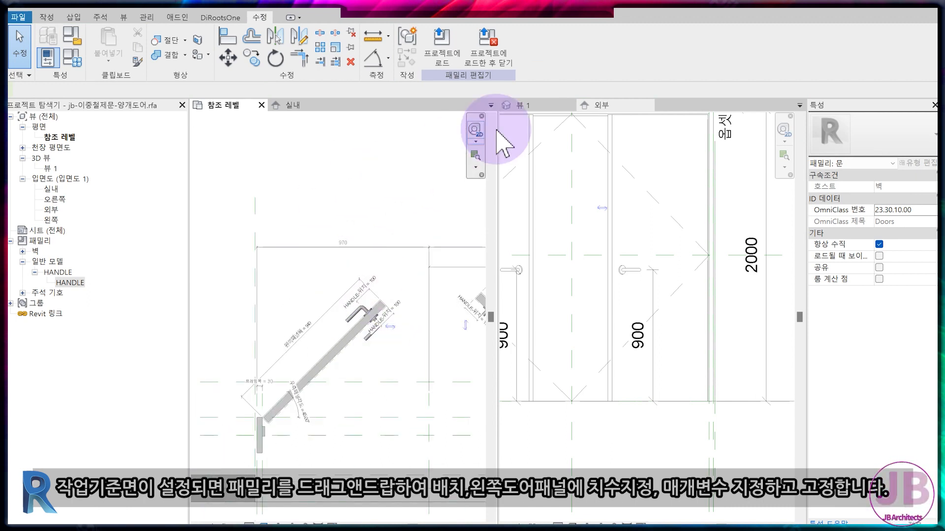
{"action": "left_click", "coordinate": [523, 106]}
{"action": "scroll", "coordinate": [604, 376], "scroll_direction": "down", "scroll_amount": 3}
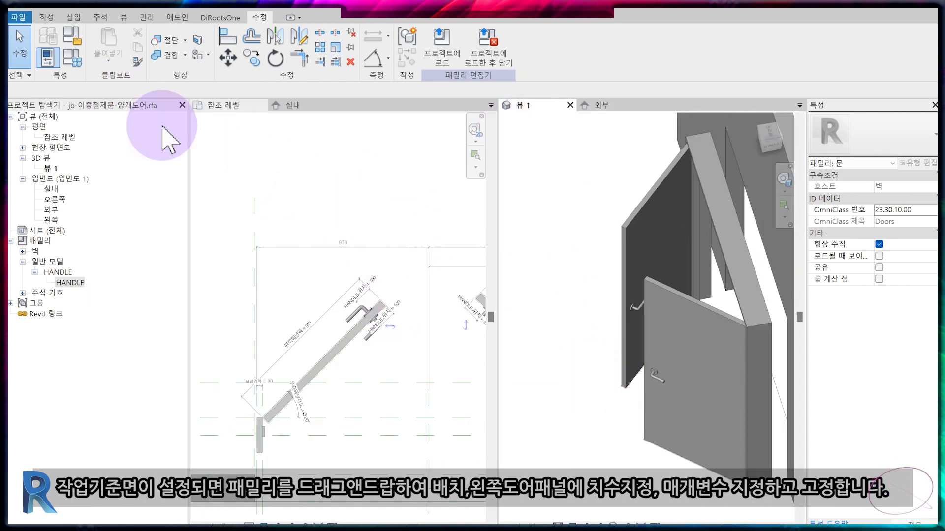
{"action": "left_click", "coordinate": [764, 142]}
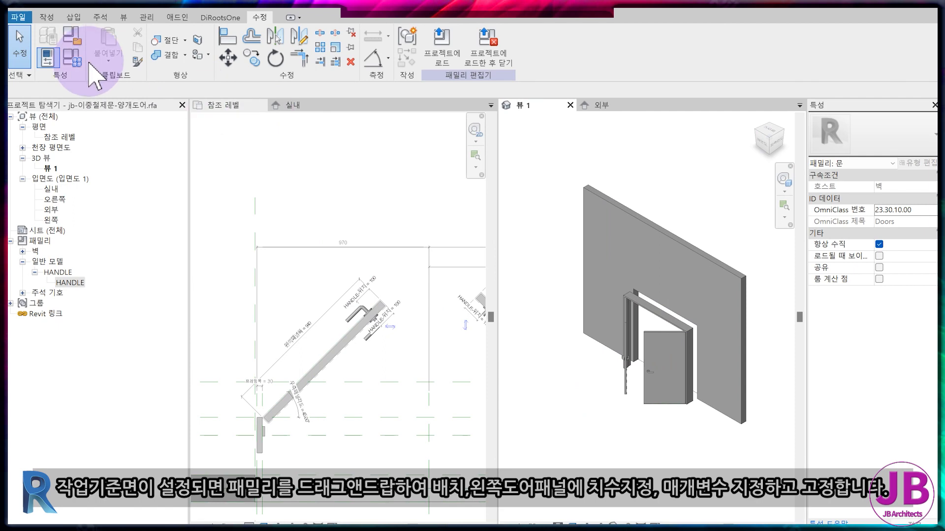
{"action": "scroll", "coordinate": [657, 379], "scroll_direction": "up", "scroll_amount": 3}
{"action": "left_click", "coordinate": [74, 58]}
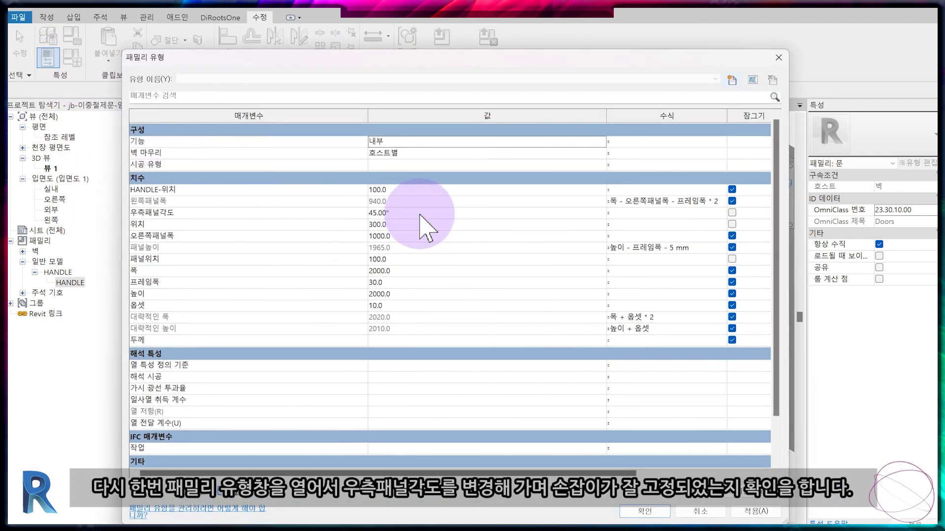
{"action": "key", "text": "Escape"}
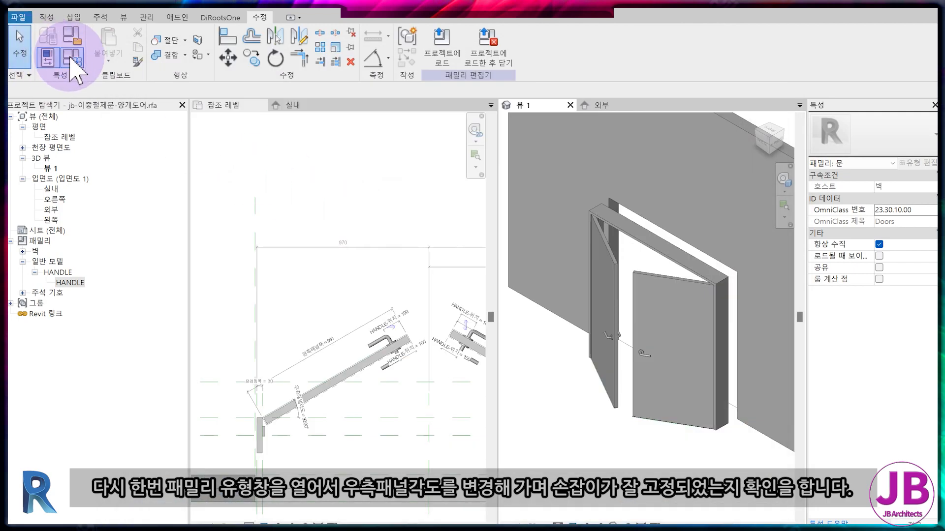
Step: Flex 우측패널각도 to 60° and then 89° in the family types to test the handles, and undo the last change
{"action": "left_click", "coordinate": [47, 57]}
{"action": "left_click", "coordinate": [415, 213]}
{"action": "type", "text": "60"}
{"action": "key", "text": "Return"}
{"action": "left_click", "coordinate": [48, 57]}
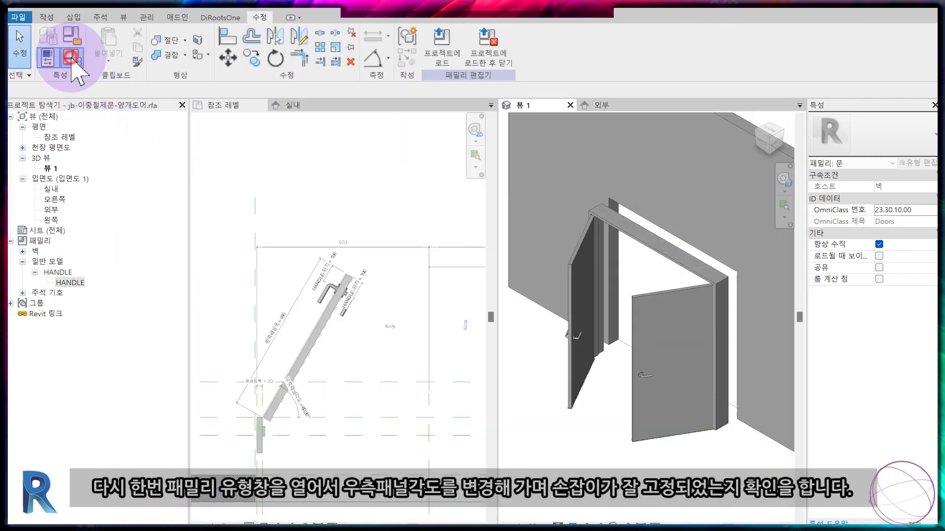
{"action": "left_click", "coordinate": [410, 213]}
{"action": "type", "text": "89"}
{"action": "key", "text": "Return"}
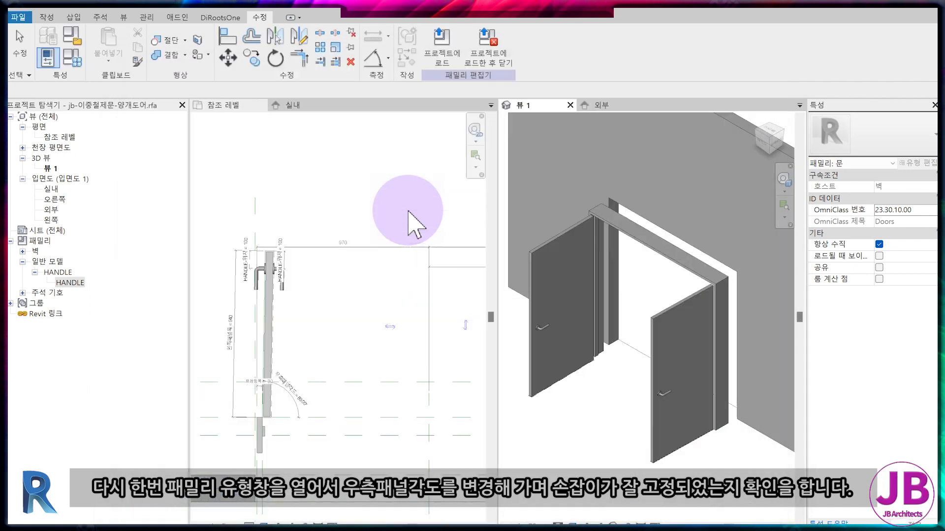
{"action": "key", "text": "ctrl+z"}
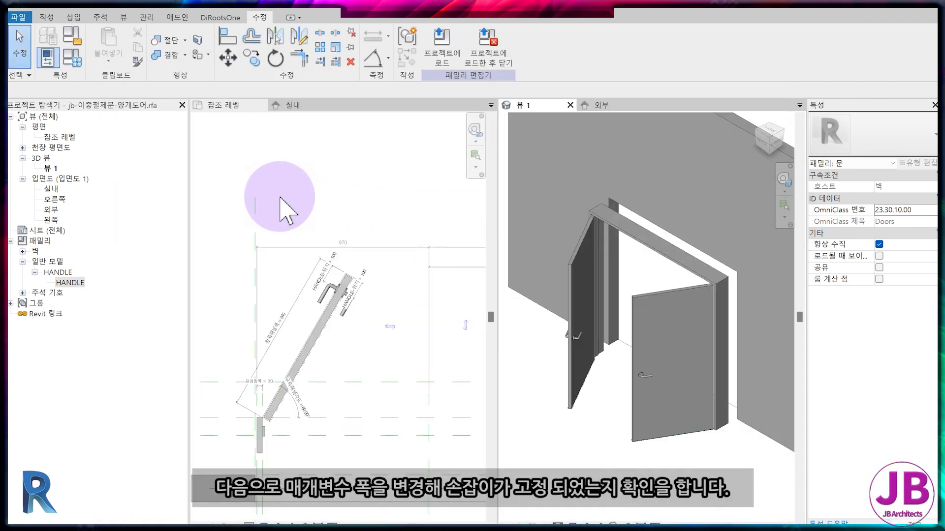
Step: Set 우측패널각도 to 34° in the family types
{"action": "left_click", "coordinate": [48, 57]}
{"action": "left_click", "coordinate": [418, 212]}
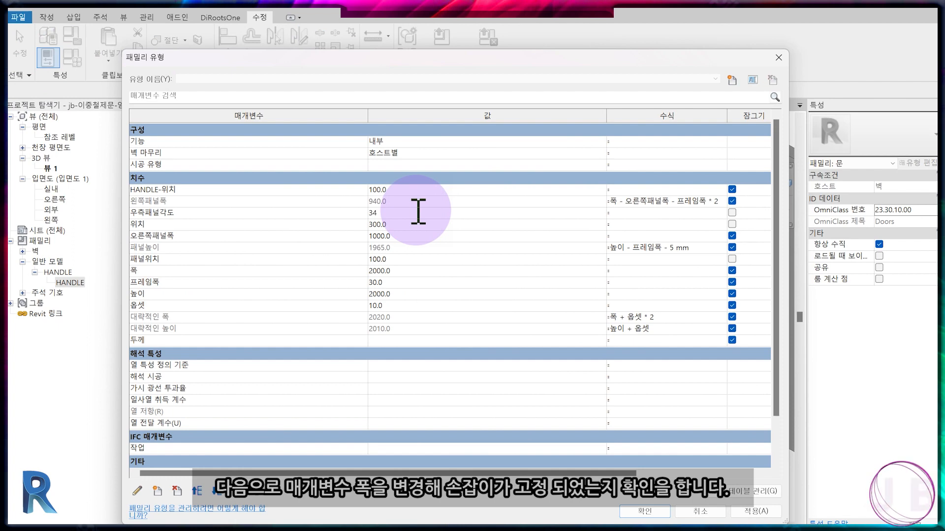
{"action": "type", "text": "34"}
{"action": "key", "text": "Return"}
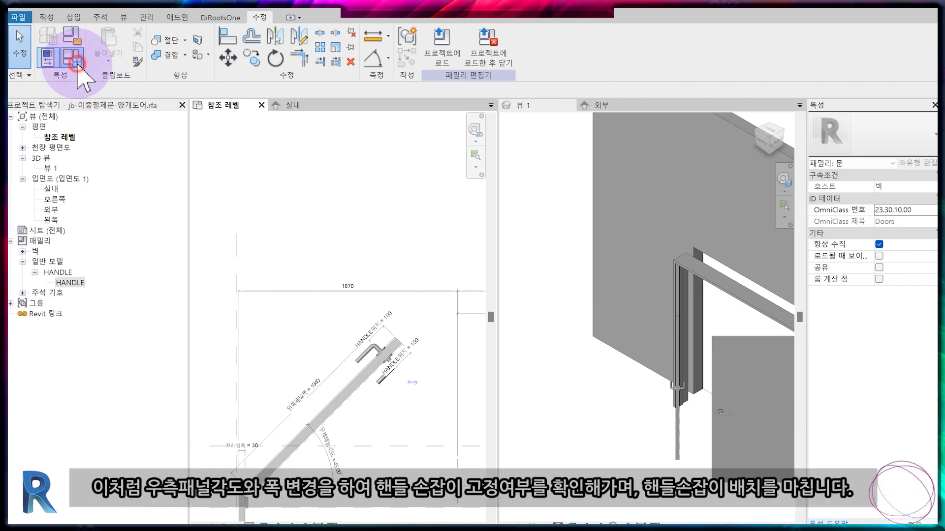
Step: Flex the door's 폭 parameter in the family types to 2400 and then to a larger width to check the handle positions
{"action": "left_click", "coordinate": [47, 58]}
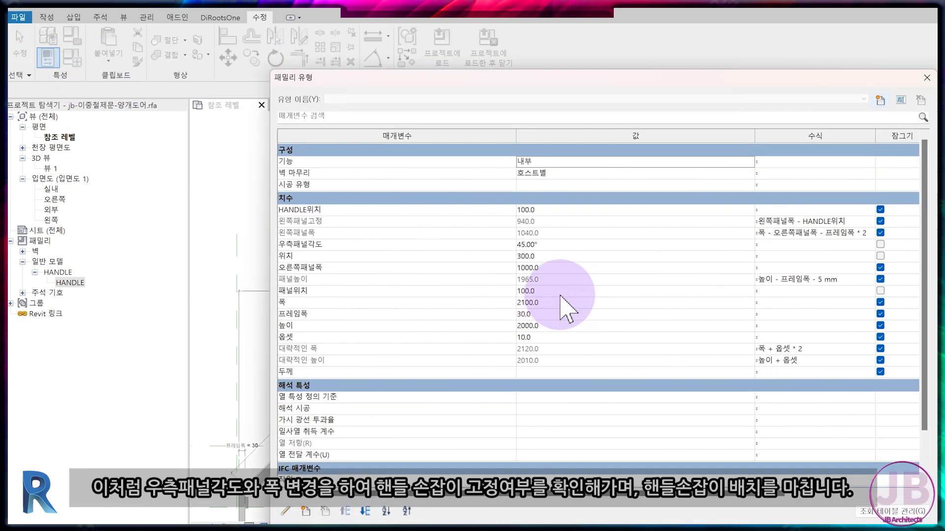
{"action": "left_click", "coordinate": [564, 302]}
{"action": "type", "text": "2400"}
{"action": "key", "text": "Return"}
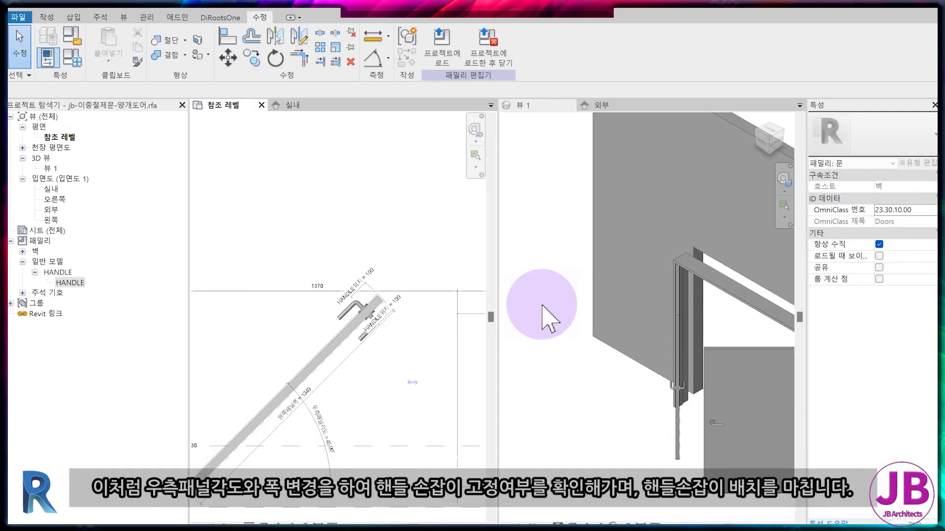
{"action": "left_click", "coordinate": [49, 57]}
{"action": "left_click", "coordinate": [563, 302]}
{"action": "key", "text": "Return"}
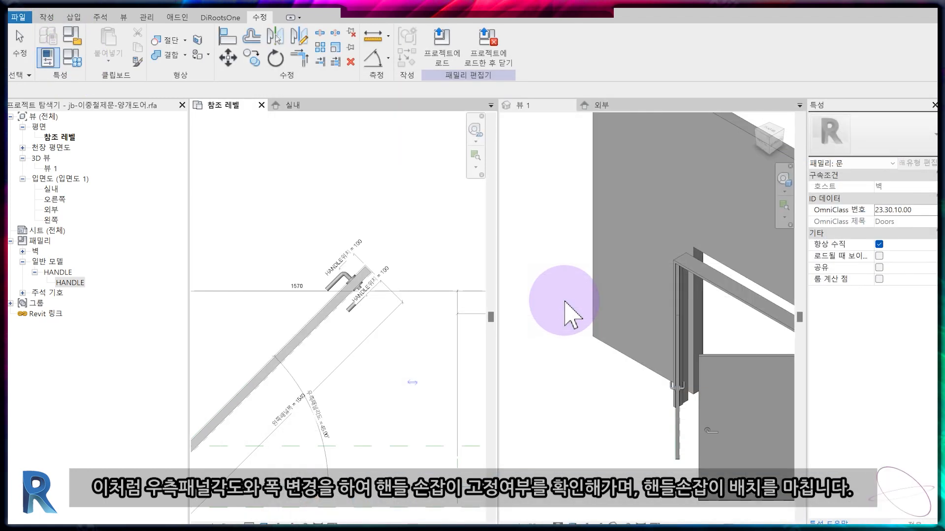
{"action": "scroll", "coordinate": [391, 275], "scroll_direction": "down", "scroll_amount": 4}
{"action": "middle_click_drag", "start_coordinate": [399, 340], "coordinate": [361, 331]}
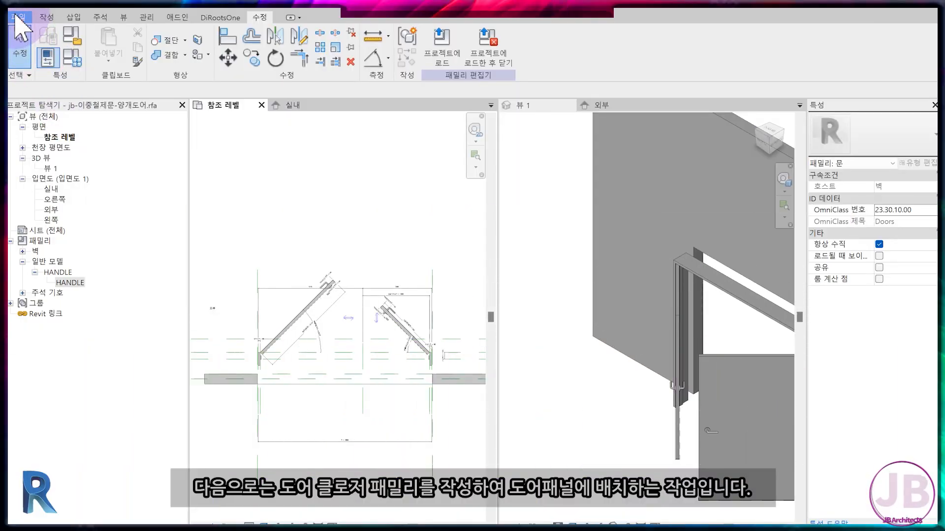
Step: Create a new family from the face-based generic model template (미터법 일반 모델 면 기반.rft)
{"action": "left_click", "coordinate": [18, 19]}
{"action": "mouse_move", "coordinate": [49, 69]}
{"action": "left_click", "coordinate": [146, 108]}
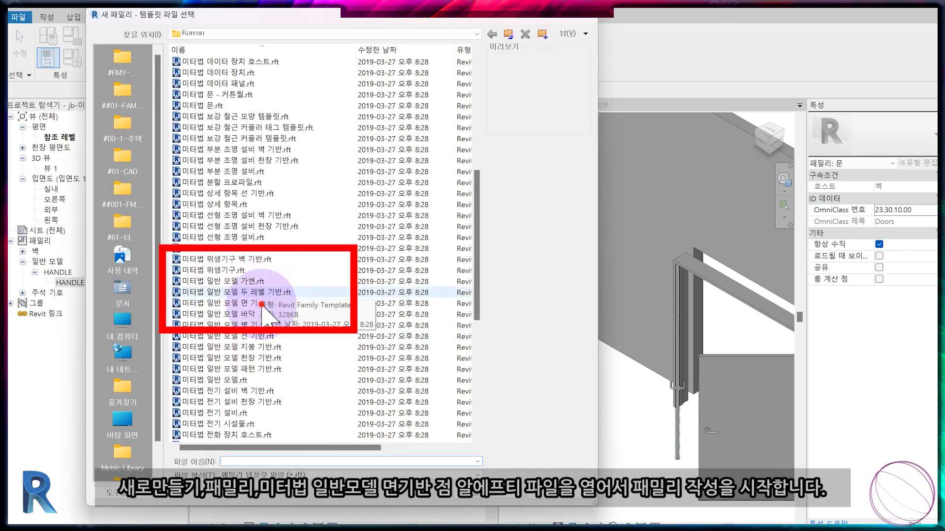
{"action": "left_click", "coordinate": [262, 304]}
{"action": "left_click", "coordinate": [497, 491]}
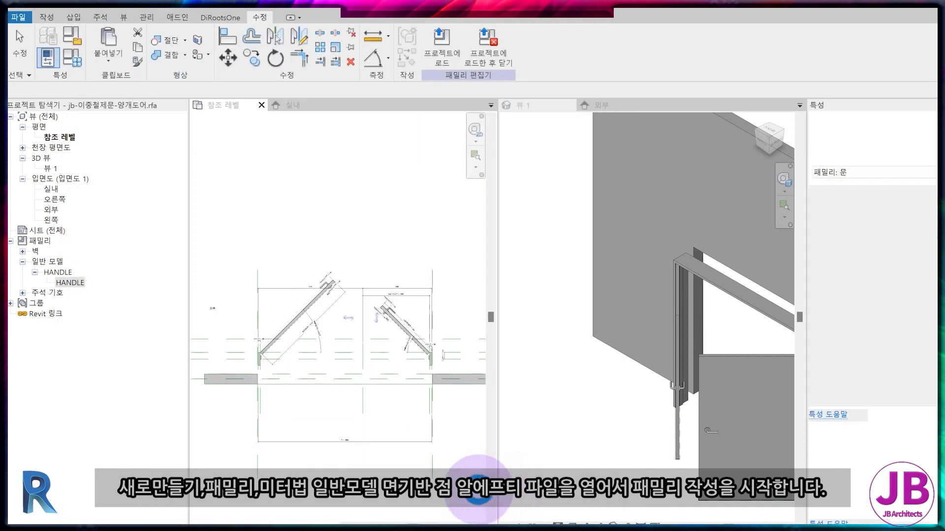
Step: Start an extrusion and sketch a rectangle about 700 by 300 mm around the reference plane intersection
{"action": "left_click", "coordinate": [107, 52]}
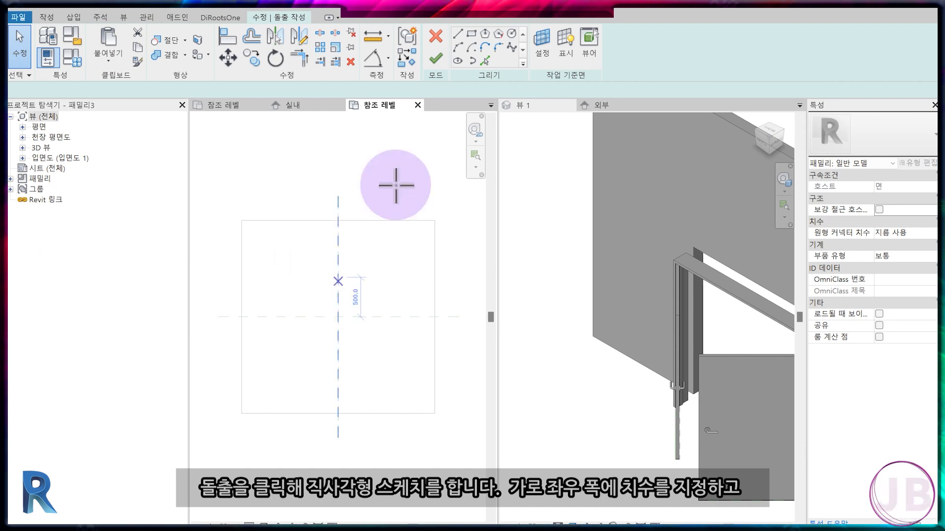
{"action": "left_click", "coordinate": [471, 33]}
{"action": "left_click", "coordinate": [364, 331]}
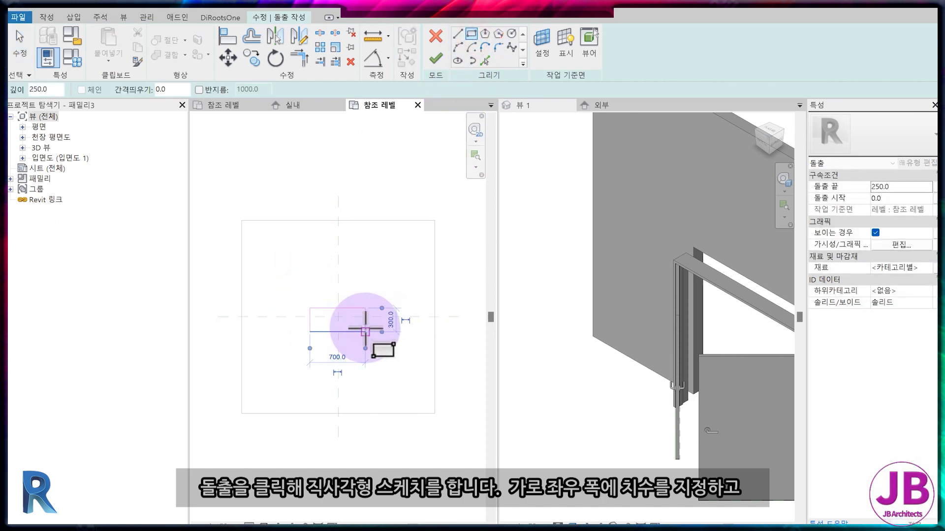
Step: Dimension the rectangle's width with equal spacing about the vertical centre plane plus an overall width dimension
{"action": "key", "text": "d"}
{"action": "key", "text": "i"}
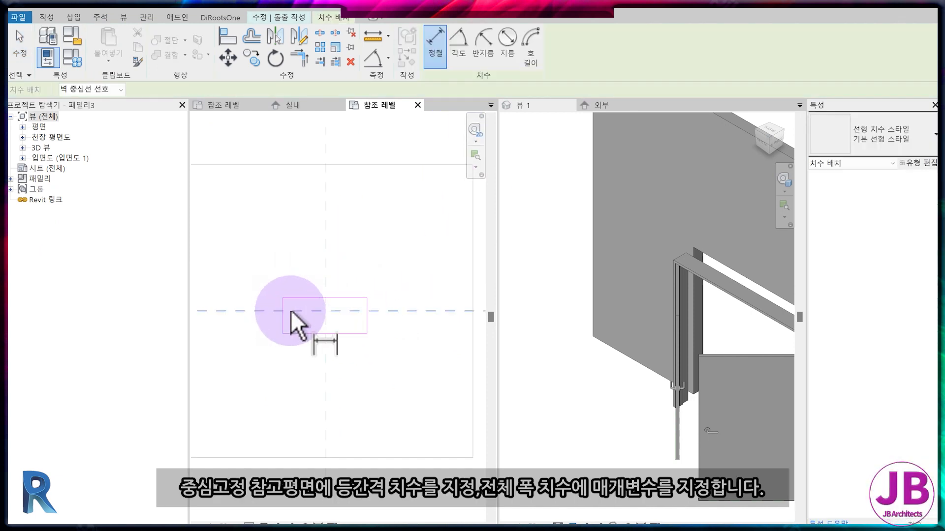
{"action": "left_click", "coordinate": [285, 311]}
{"action": "left_click", "coordinate": [366, 309]}
Step: Dimension the rectangle's depth with equal spacing about the horizontal centre plane plus an overall depth dimension
{"action": "left_click", "coordinate": [349, 299]}
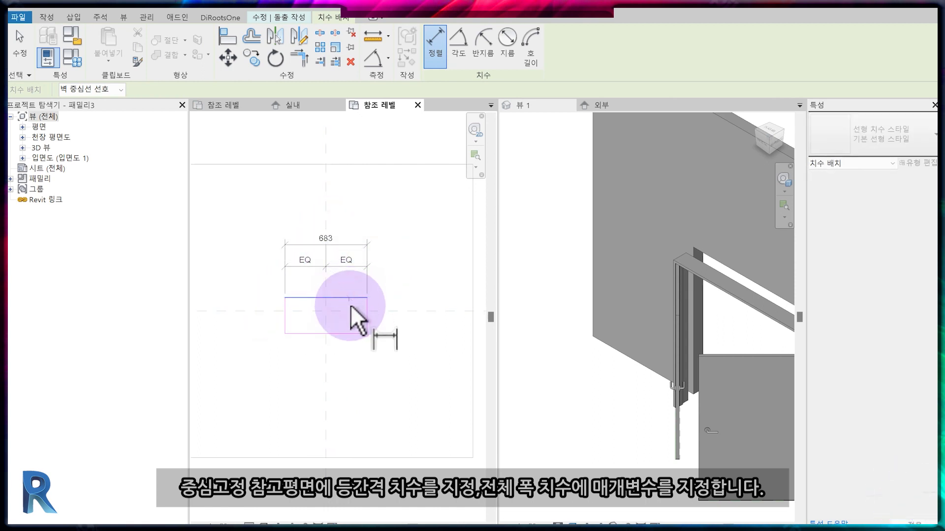
{"action": "left_click", "coordinate": [350, 307]}
{"action": "left_click", "coordinate": [356, 332]}
{"action": "left_click", "coordinate": [391, 331]}
{"action": "left_click", "coordinate": [358, 316]}
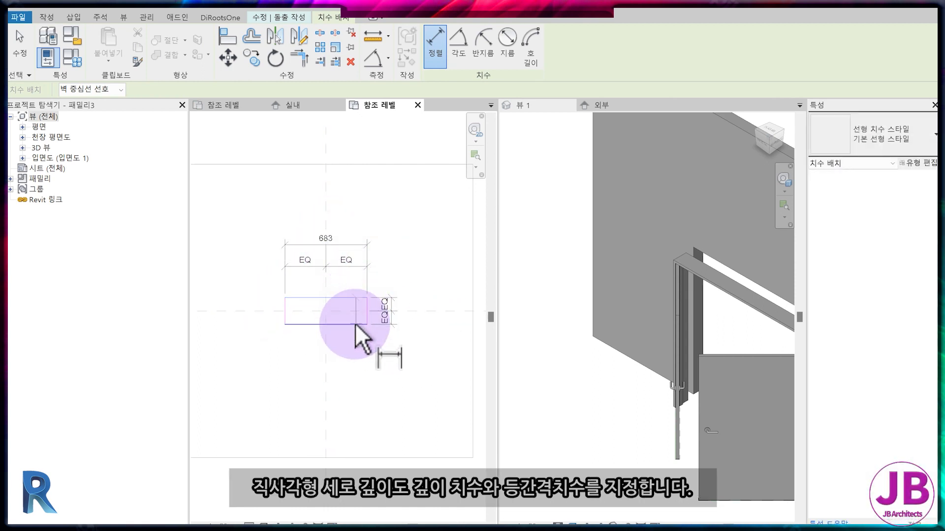
{"action": "left_click", "coordinate": [356, 298]}
{"action": "left_click", "coordinate": [354, 325]}
{"action": "left_click", "coordinate": [411, 332]}
{"action": "key", "text": "Escape"}
{"action": "key", "text": "Escape"}
Step: Label the rectangle's overall width dimension with a new type parameter named 폭
{"action": "left_click", "coordinate": [352, 260]}
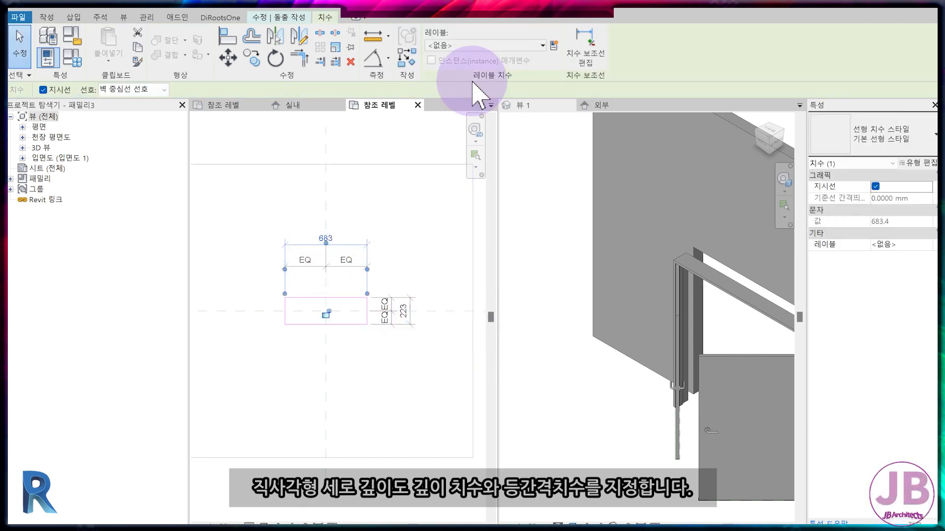
{"action": "left_click", "coordinate": [554, 45]}
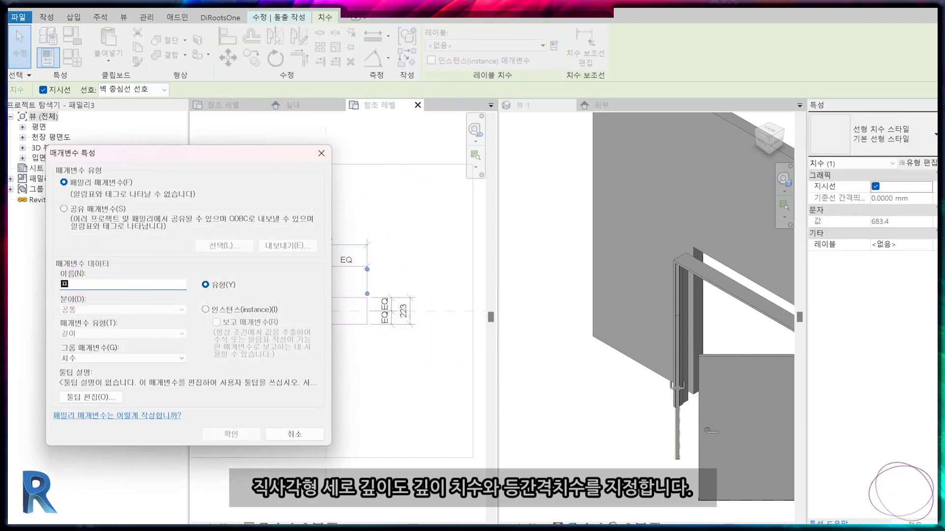
{"action": "key", "text": "Return"}
Step: Label the rectangle's overall depth dimension with a new parameter named 깊이
{"action": "left_click", "coordinate": [409, 328]}
{"action": "left_click", "coordinate": [554, 46]}
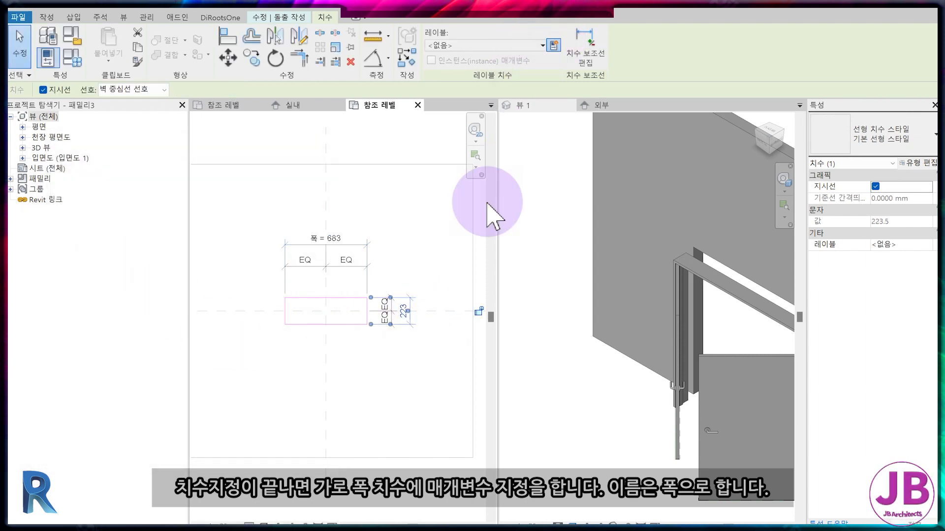
{"action": "type", "text": "깊이"}
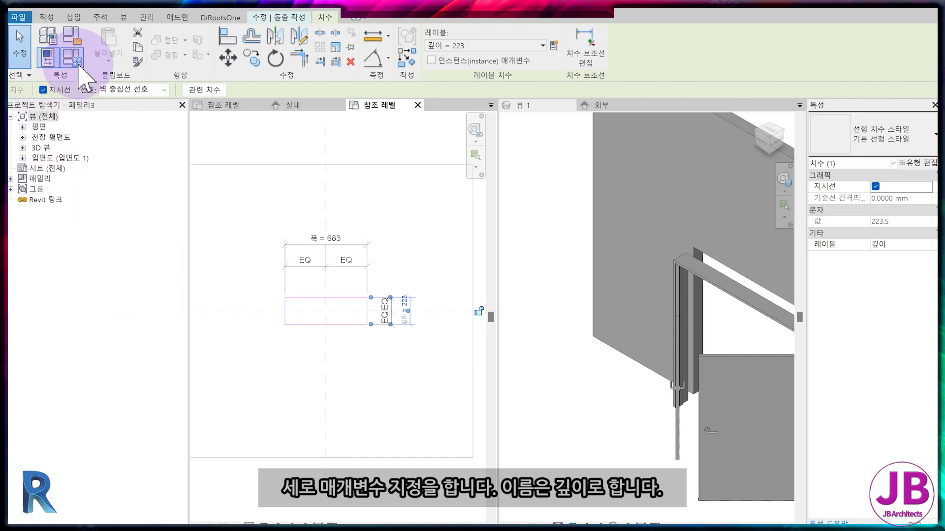
Step: Move the 폭 parameter above 깊이 in the family types
{"action": "left_click", "coordinate": [69, 42]}
{"action": "left_click", "coordinate": [472, 198]}
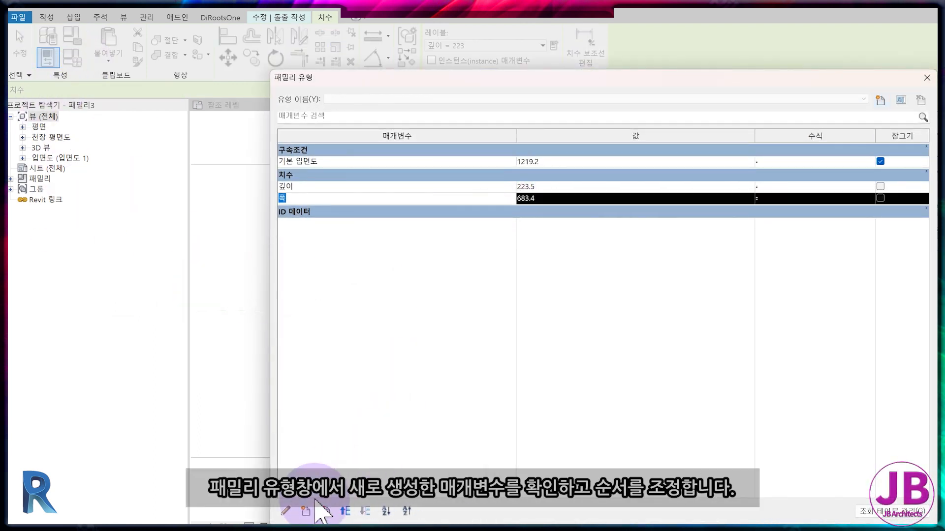
{"action": "left_click", "coordinate": [345, 512]}
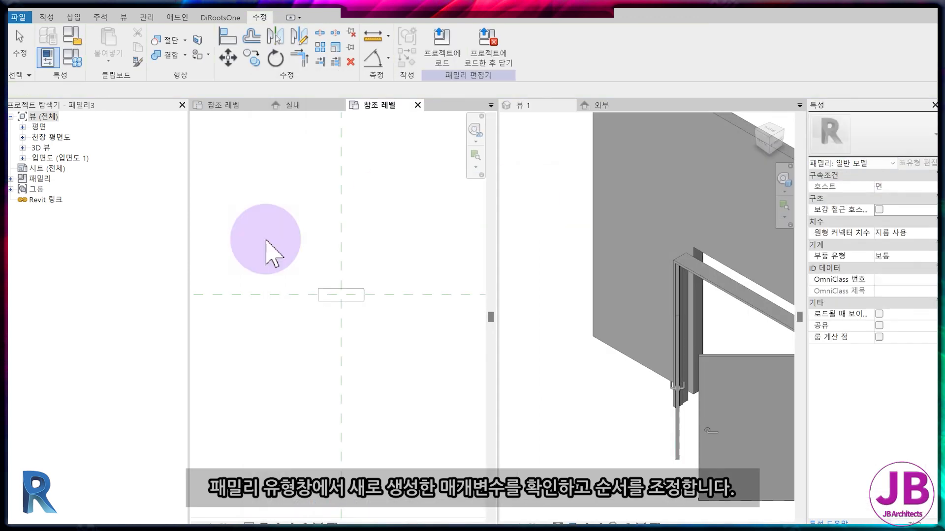
Step: Show the 전면 elevation and set the box extrusion's end (돌출 끝) to 150
{"action": "left_click", "coordinate": [22, 158]}
{"action": "double_click", "coordinate": [51, 199]}
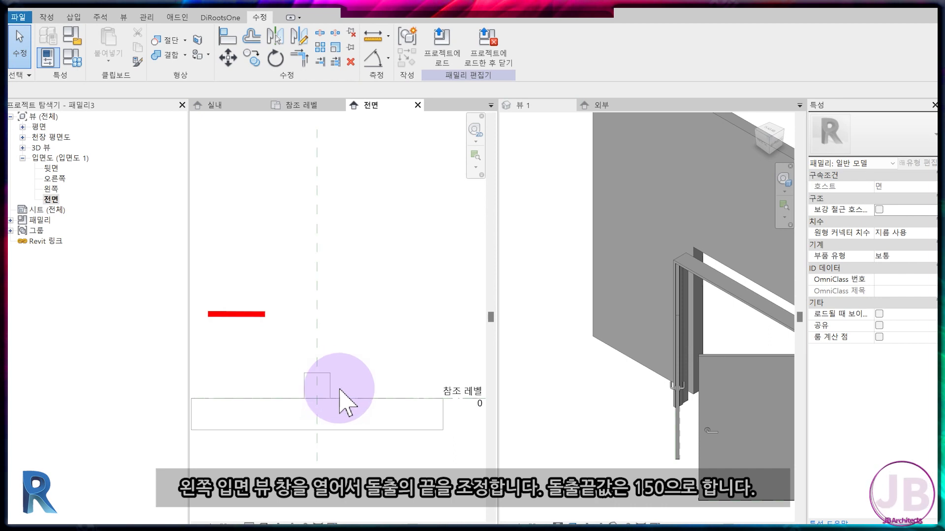
{"action": "left_click", "coordinate": [329, 389]}
{"action": "left_click", "coordinate": [935, 187]}
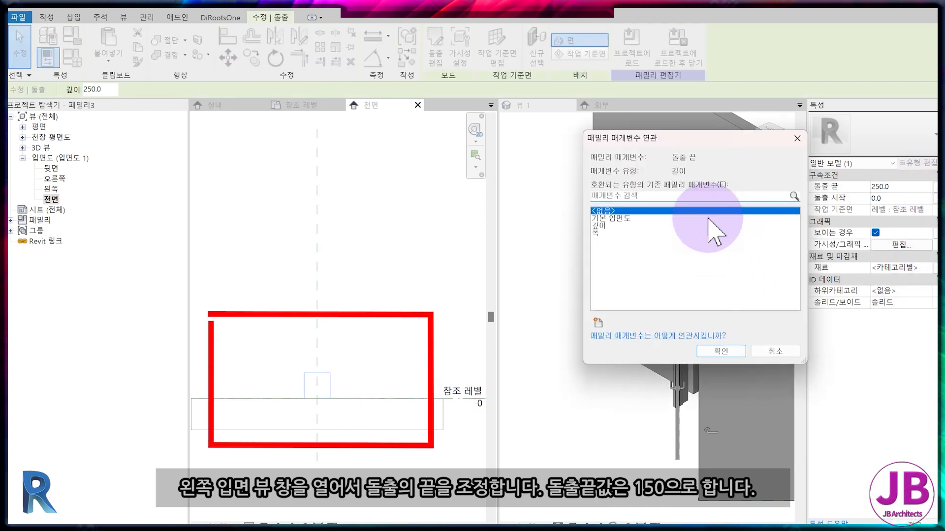
{"action": "key", "text": "Escape"}
{"action": "left_click", "coordinate": [914, 186]}
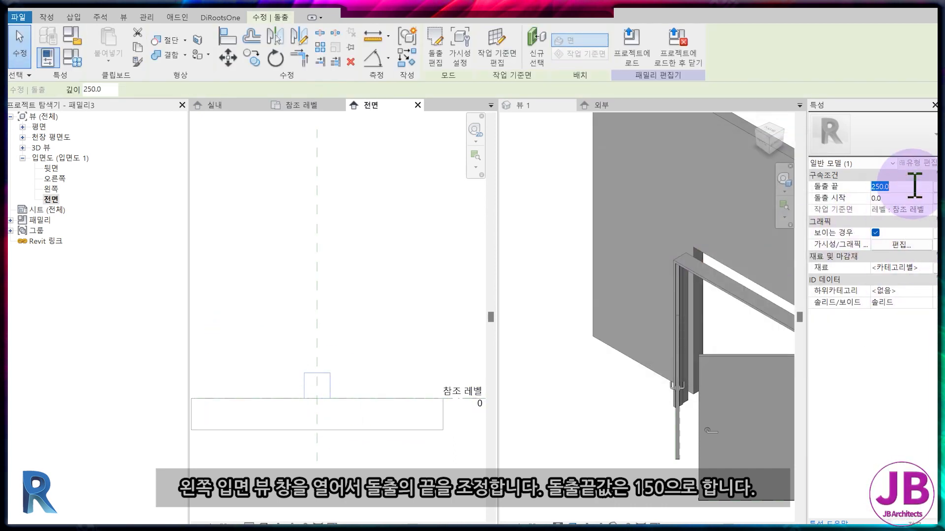
{"action": "left_click", "coordinate": [630, 247]}
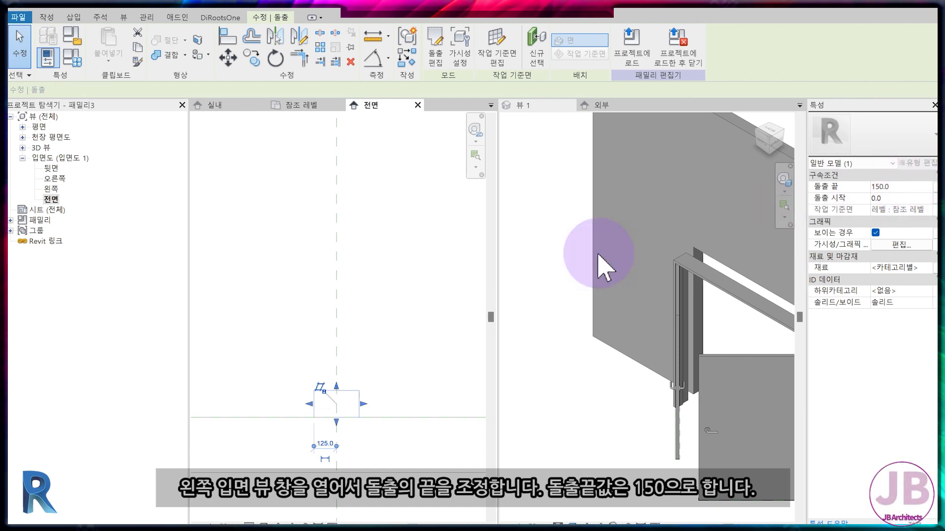
{"action": "left_click", "coordinate": [386, 273]}
Step: Start another extrusion in the 참조 레벨 plan and sketch a thin rectangle about 400 by 20 mm above the closer body
{"action": "left_click", "coordinate": [304, 106]}
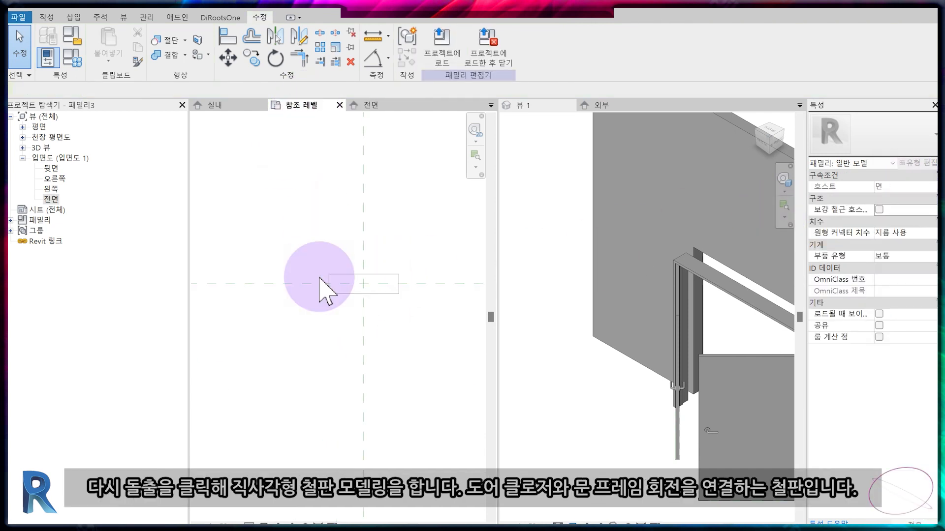
{"action": "left_click", "coordinate": [47, 17]}
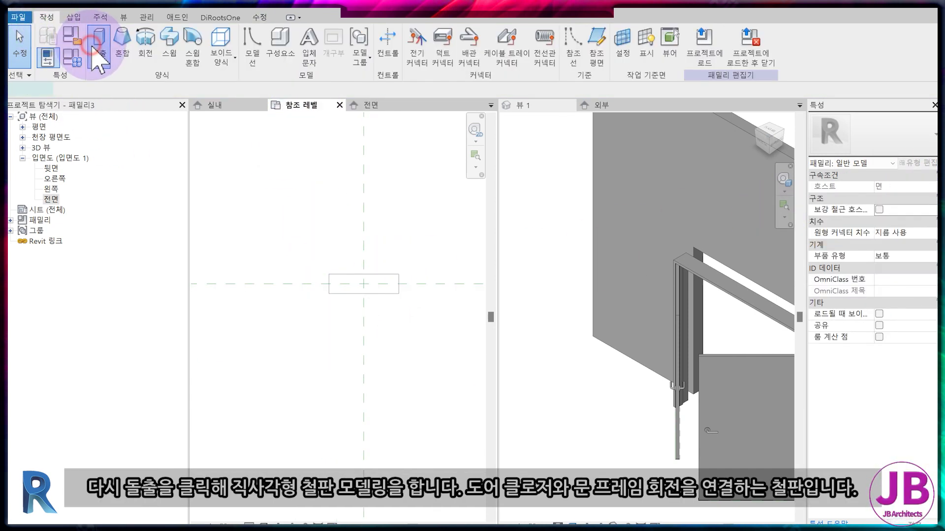
{"action": "left_click", "coordinate": [98, 49]}
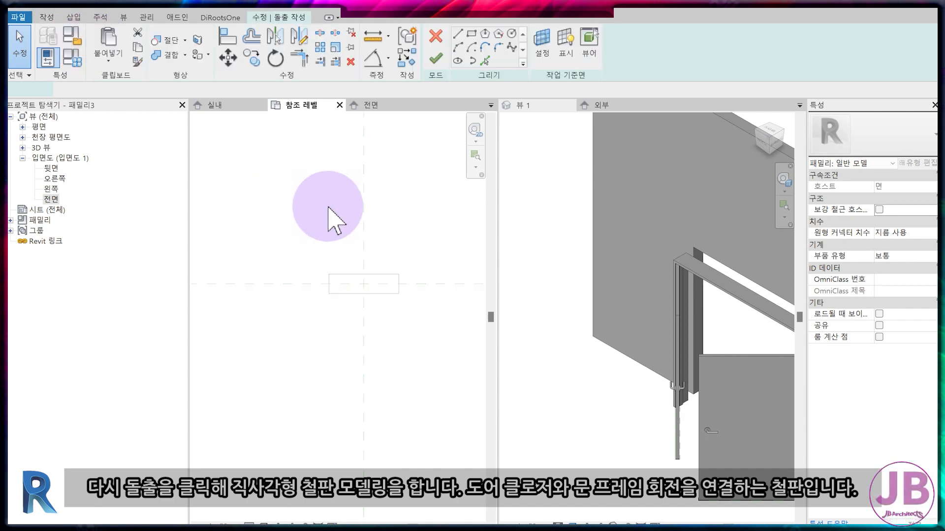
{"action": "left_click", "coordinate": [471, 33]}
{"action": "middle_click_drag", "start_coordinate": [391, 268], "coordinate": [312, 254]}
{"action": "left_click", "coordinate": [250, 237]}
{"action": "left_click", "coordinate": [441, 242]}
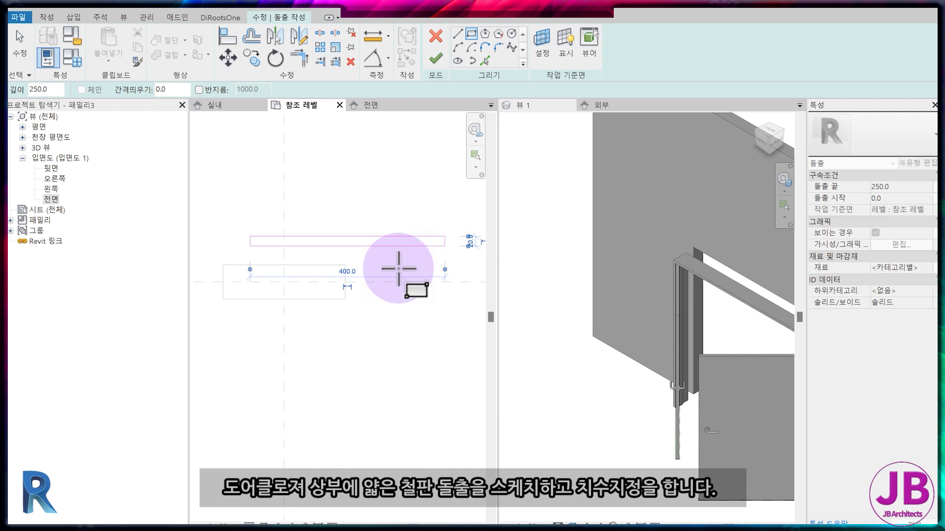
{"action": "middle_click_drag", "start_coordinate": [397, 274], "coordinate": [375, 371]}
{"action": "key", "text": "Escape"}
{"action": "key", "text": "Escape"}
Step: Set the thin plate rectangle's thickness to 5 mm
{"action": "left_click", "coordinate": [342, 308]}
{"action": "scroll", "coordinate": [448, 300], "scroll_direction": "up", "scroll_amount": 2}
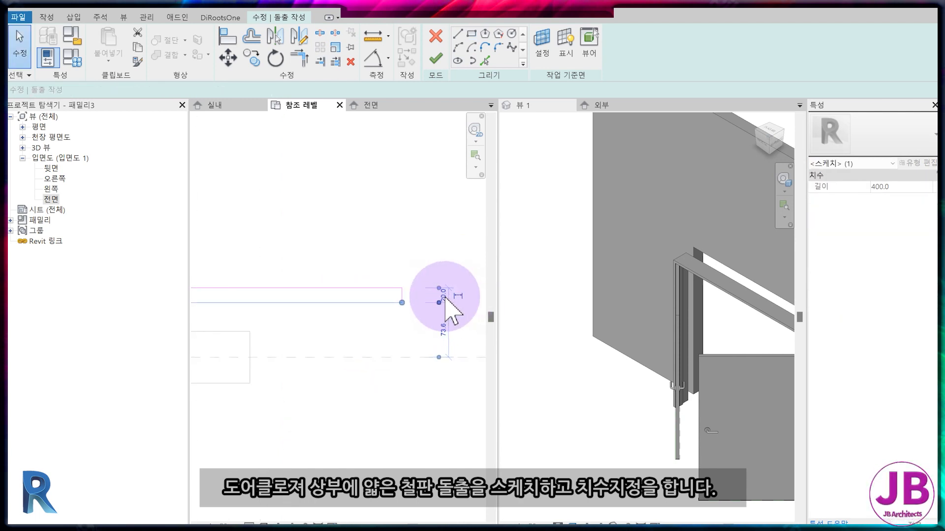
{"action": "scroll", "coordinate": [433, 298], "scroll_direction": "up", "scroll_amount": 2}
{"action": "left_click", "coordinate": [454, 290]}
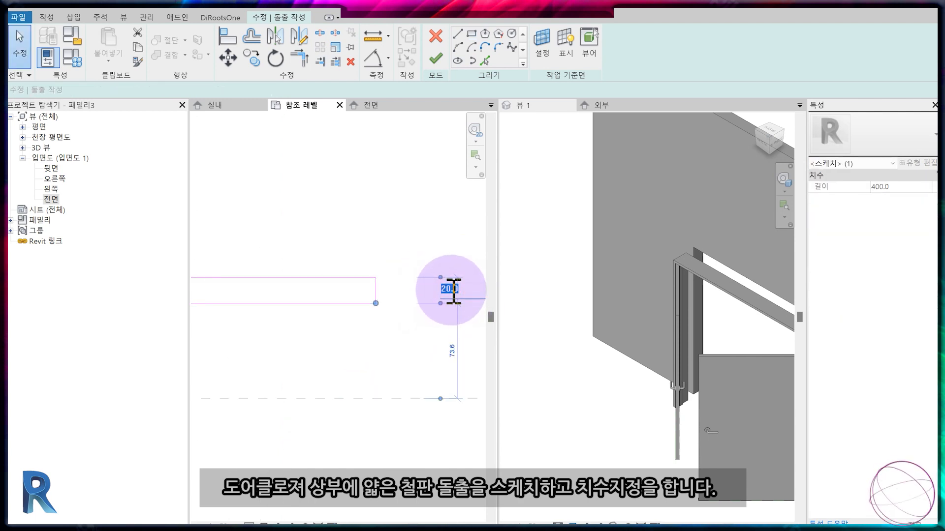
{"action": "key", "text": "Return"}
{"action": "scroll", "coordinate": [348, 317], "scroll_direction": "down", "scroll_amount": 2}
{"action": "left_click", "coordinate": [253, 375]}
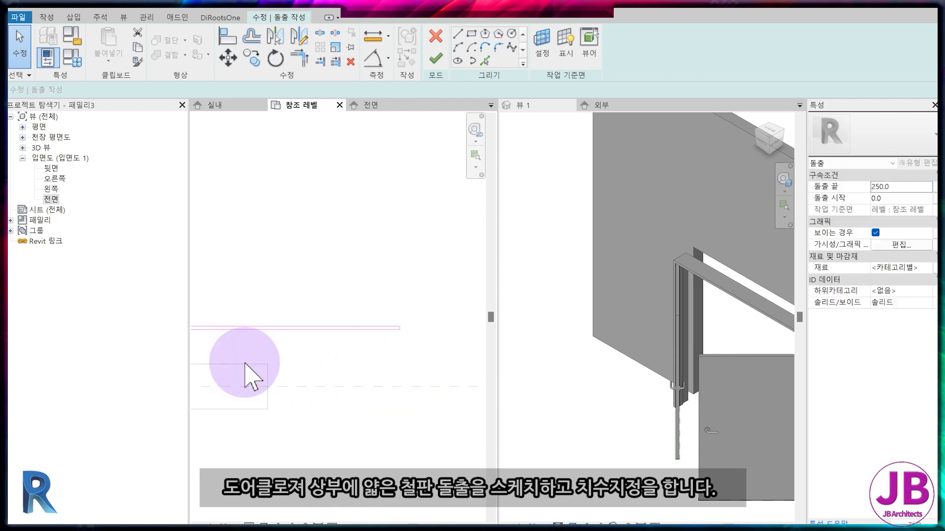
Step: Set the length of the thin plate rectangle to 300 mm
{"action": "scroll", "coordinate": [390, 364], "scroll_direction": "up", "scroll_amount": 2}
{"action": "left_click", "coordinate": [400, 338]}
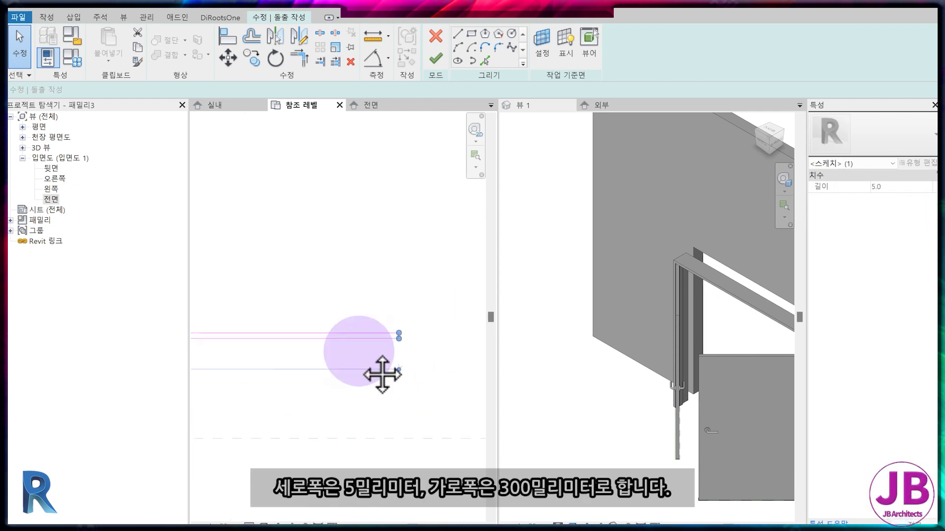
{"action": "middle_click_drag", "start_coordinate": [359, 350], "coordinate": [486, 304]}
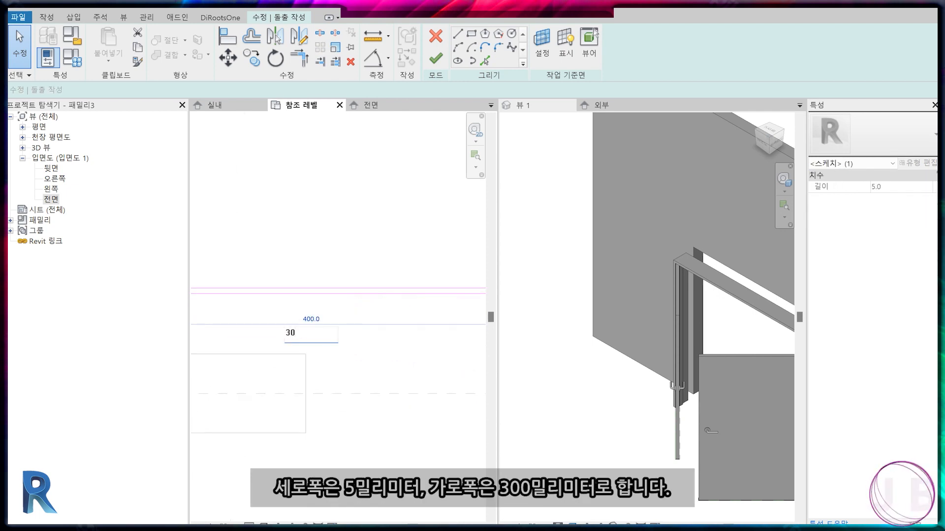
{"action": "scroll", "coordinate": [400, 353], "scroll_direction": "down", "scroll_amount": 2}
{"action": "left_click", "coordinate": [382, 348]}
Step: Move the whole plate sketch down to the upper edge of the closer body and finish the extrusion
{"action": "scroll", "coordinate": [350, 348], "scroll_direction": "down", "scroll_amount": 3}
{"action": "left_click_drag", "start_coordinate": [230, 316], "coordinate": [424, 351]}
{"action": "scroll", "coordinate": [337, 353], "scroll_direction": "up", "scroll_amount": 4}
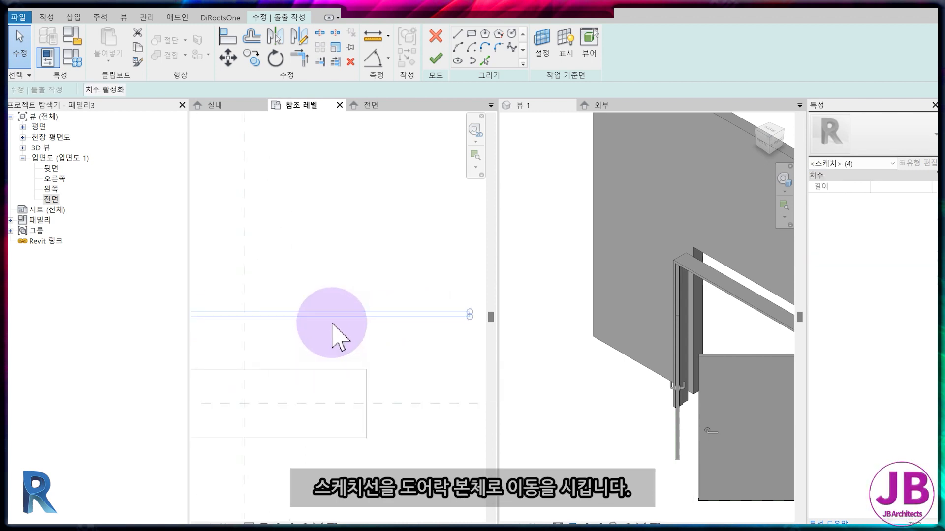
{"action": "key", "text": "m"}
{"action": "key", "text": "v"}
{"action": "left_click", "coordinate": [329, 317]}
{"action": "left_click", "coordinate": [328, 369]}
{"action": "key", "text": "m"}
{"action": "key", "text": "v"}
{"action": "left_click", "coordinate": [336, 376]}
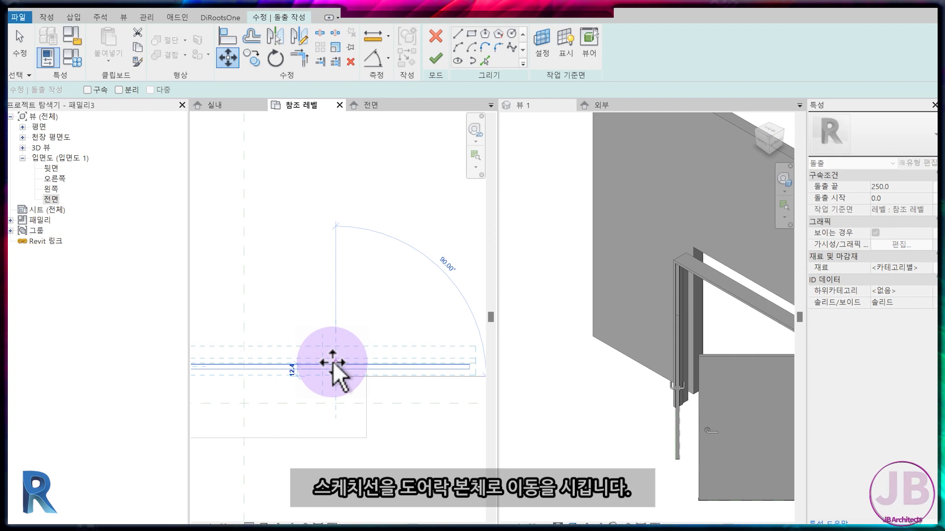
{"action": "left_click", "coordinate": [332, 361]}
{"action": "key", "text": "Escape"}
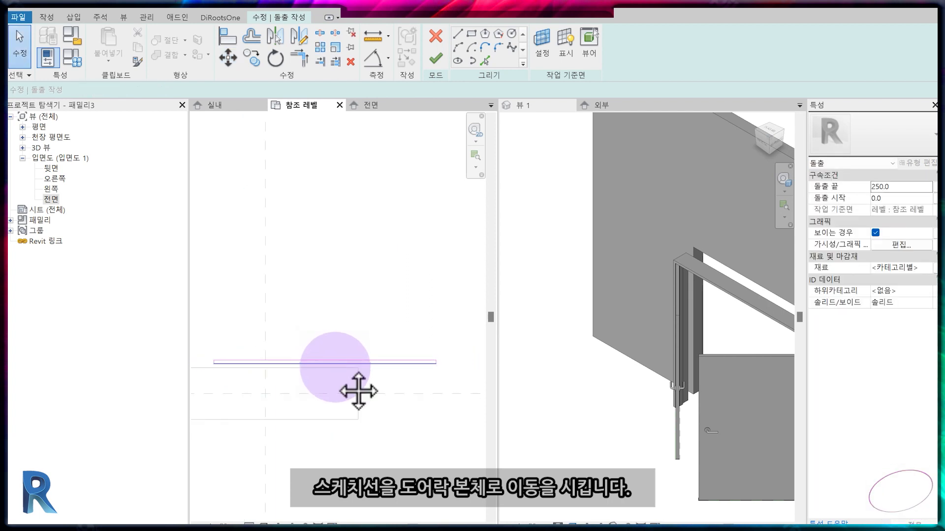
{"action": "middle_click_drag", "start_coordinate": [335, 367], "coordinate": [341, 375]}
{"action": "left_click", "coordinate": [436, 58]}
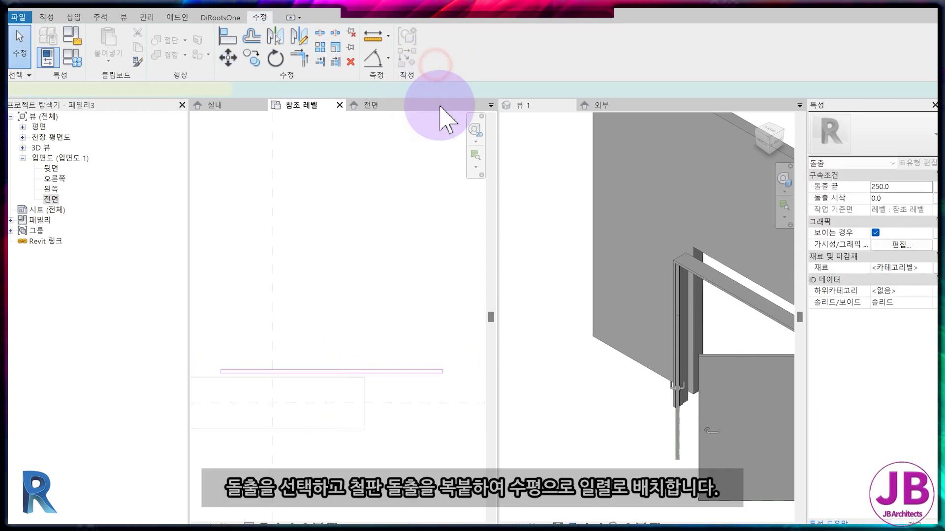
Step: Copy the plate extrusion 10 mm upward in the plan as a second parallel plate
{"action": "key", "text": "c"}
{"action": "key", "text": "o"}
{"action": "left_click", "coordinate": [406, 373]}
{"action": "type", "text": "10"}
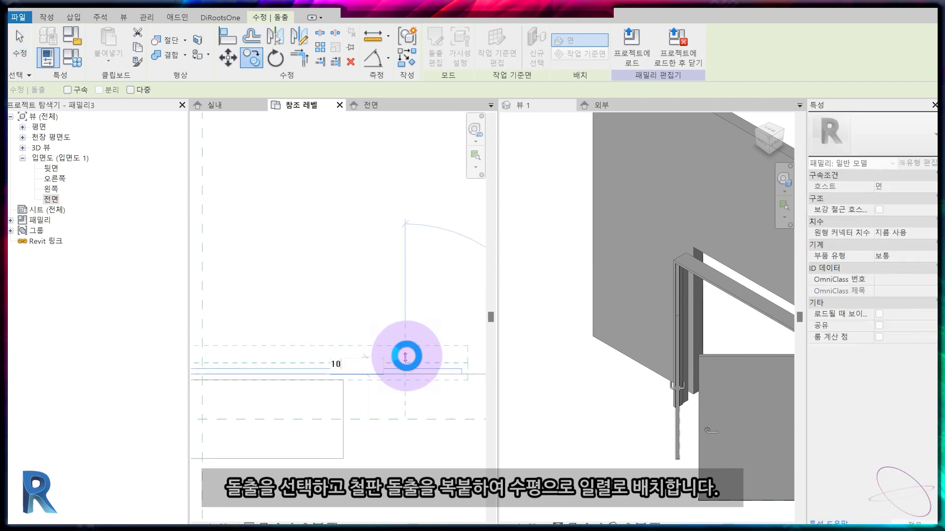
{"action": "key", "text": "Return"}
{"action": "key", "text": "Escape"}
Step: Move both plates down together so the lower one touches the closer body's upper edge
{"action": "scroll", "coordinate": [407, 360], "scroll_direction": "down", "scroll_amount": 3}
{"action": "middle_click_drag", "start_coordinate": [295, 396], "coordinate": [307, 434]}
{"action": "scroll", "coordinate": [378, 413], "scroll_direction": "up", "scroll_amount": 2}
{"action": "middle_click_drag", "start_coordinate": [378, 414], "coordinate": [315, 414]}
{"action": "left_click_drag", "start_coordinate": [447, 400], "coordinate": [401, 365]}
{"action": "scroll", "coordinate": [285, 407], "scroll_direction": "up", "scroll_amount": 3}
{"action": "key", "text": "m"}
{"action": "key", "text": "v"}
{"action": "left_click", "coordinate": [332, 383]}
{"action": "left_click", "coordinate": [330, 392]}
{"action": "middle_click_drag", "start_coordinate": [332, 399], "coordinate": [366, 305]}
{"action": "scroll", "coordinate": [336, 404], "scroll_direction": "down", "scroll_amount": 2}
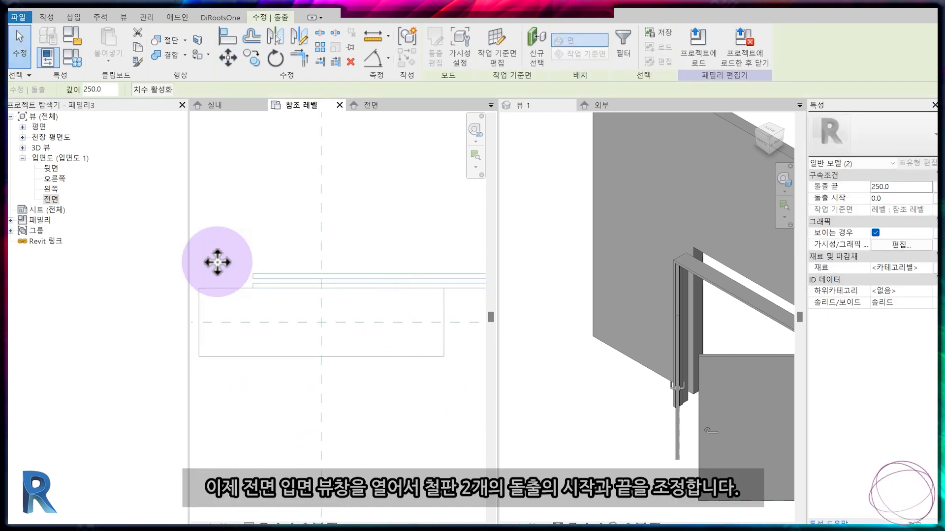
Step: Show the 전면 elevation and set the plates' extrusion end (돌출 끝) to 30
{"action": "left_click", "coordinate": [54, 180]}
{"action": "double_click", "coordinate": [52, 199]}
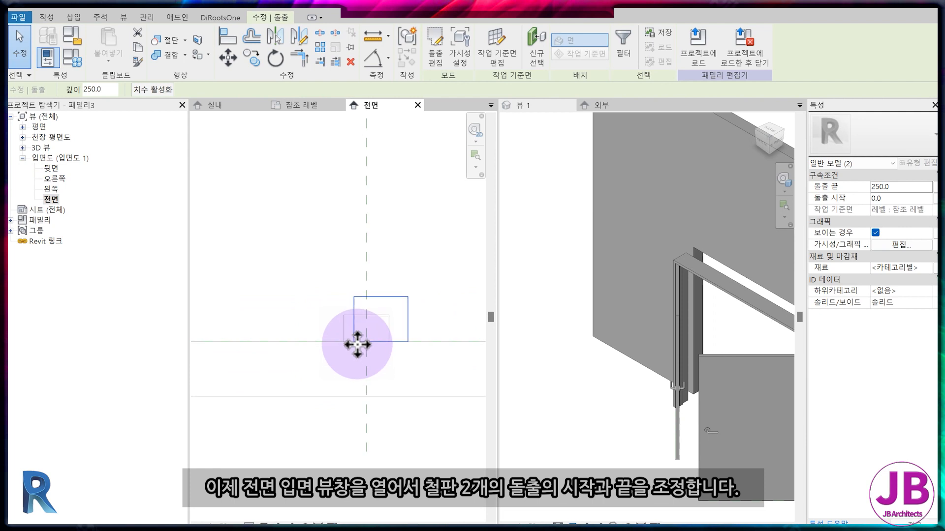
{"action": "left_click", "coordinate": [392, 272]}
{"action": "left_click_drag", "start_coordinate": [403, 295], "coordinate": [404, 315]}
{"action": "scroll", "coordinate": [462, 303], "scroll_direction": "up", "scroll_amount": 1}
{"action": "left_click", "coordinate": [374, 260]}
{"action": "left_click_drag", "start_coordinate": [367, 255], "coordinate": [362, 343]}
{"action": "left_click", "coordinate": [406, 363]}
{"action": "scroll", "coordinate": [406, 363], "scroll_direction": "up", "scroll_amount": 1}
{"action": "left_click", "coordinate": [416, 324]}
{"action": "left_click", "coordinate": [902, 188]}
{"action": "type", "text": "30"}
{"action": "scroll", "coordinate": [360, 324], "scroll_direction": "up", "scroll_amount": 2}
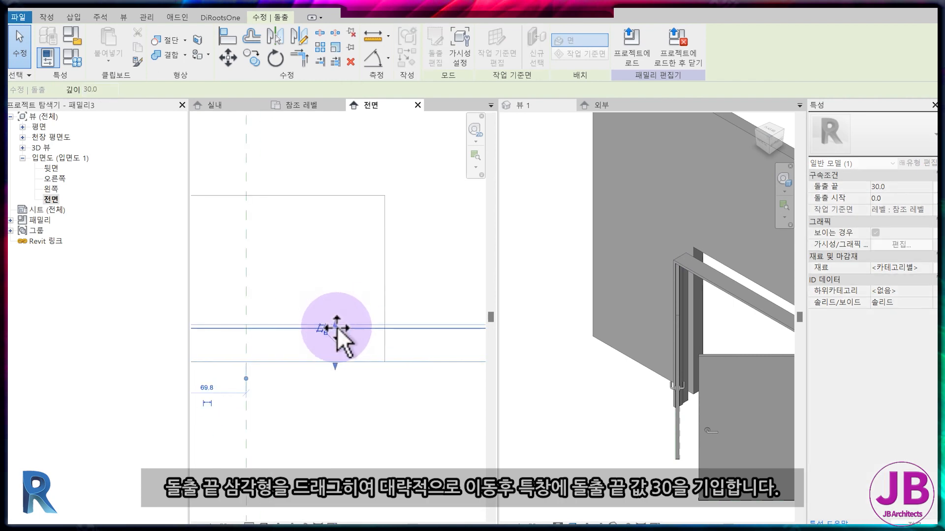
{"action": "key", "text": "Escape"}
Step: Inspect the placement of the plates beside the closer body in 3D view 뷰 1, and return to the 전면 elevation
{"action": "double_click", "coordinate": [41, 148]}
{"action": "double_click", "coordinate": [49, 158]}
{"action": "middle_click_drag", "start_coordinate": [342, 328], "coordinate": [298, 427], "text": "shift"}
{"action": "scroll", "coordinate": [344, 339], "scroll_direction": "up", "scroll_amount": 3}
{"action": "left_click", "coordinate": [338, 316]}
{"action": "left_click", "coordinate": [912, 190]}
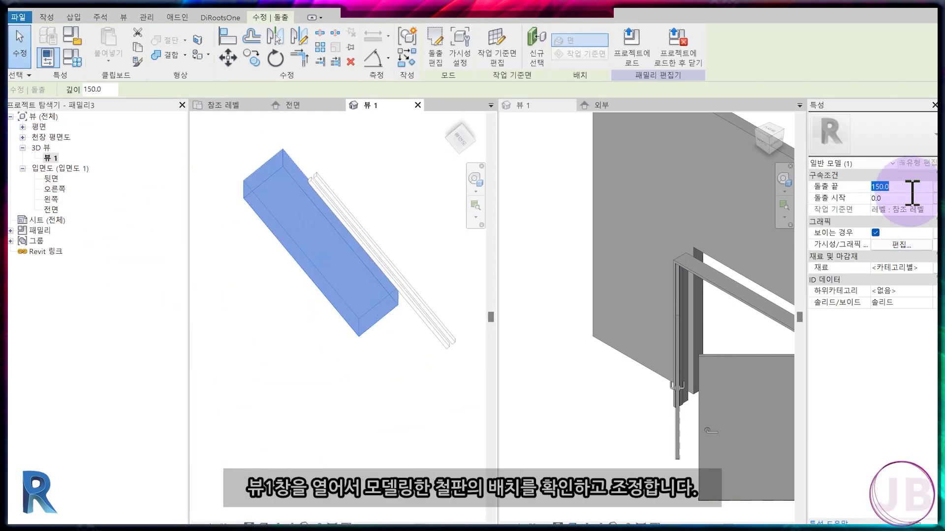
{"action": "key", "text": "Escape"}
{"action": "scroll", "coordinate": [398, 257], "scroll_direction": "up", "scroll_amount": 2}
{"action": "left_click", "coordinate": [321, 106]}
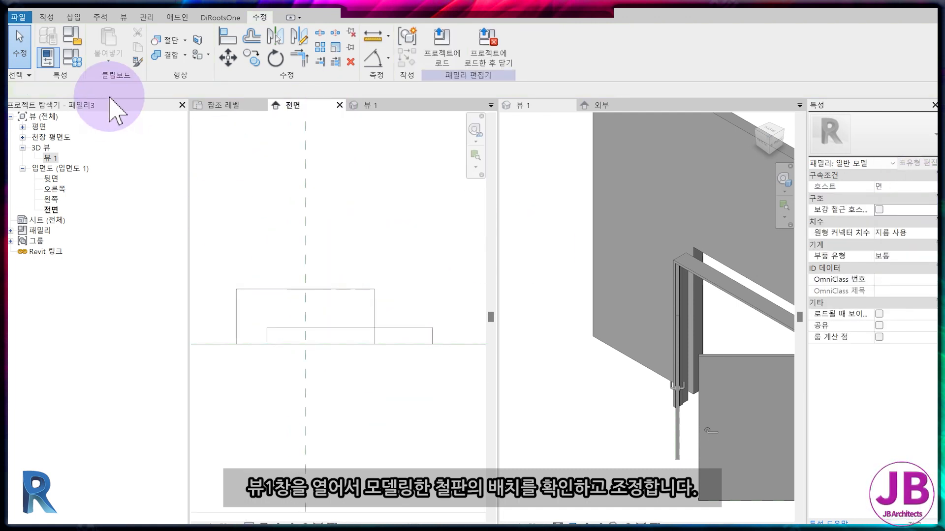
Step: Create an extrusion from a 20 mm radius circle centred where the vertical reference plane crosses the plates' upper edge
{"action": "left_click", "coordinate": [46, 17]}
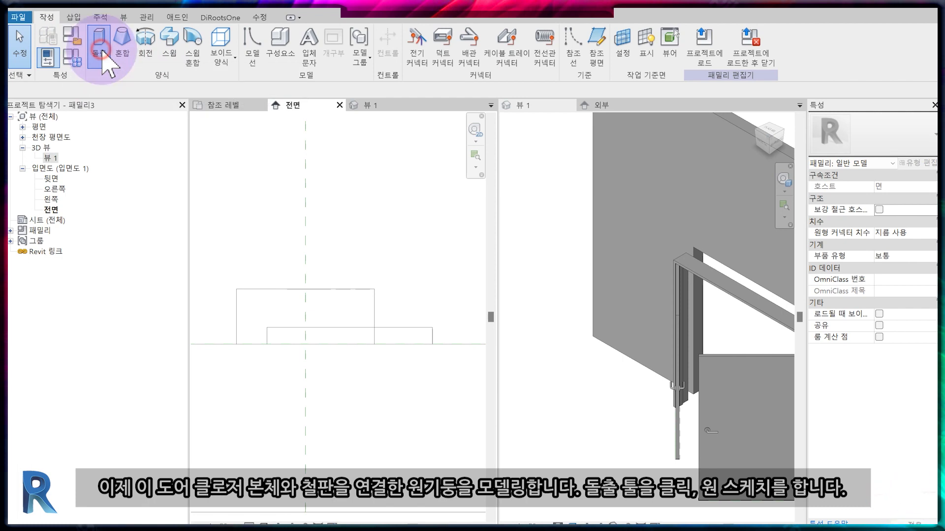
{"action": "left_click", "coordinate": [101, 51]}
{"action": "left_click", "coordinate": [512, 33]}
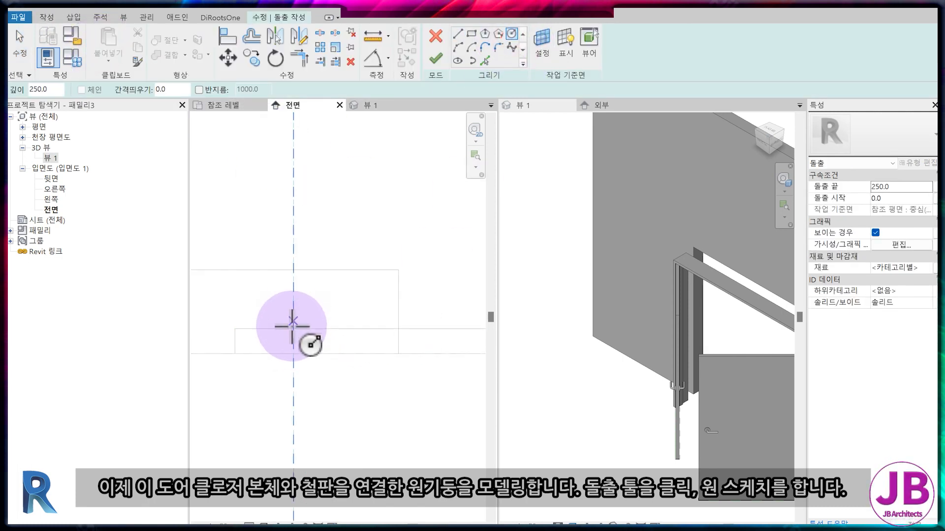
{"action": "scroll", "coordinate": [301, 323], "scroll_direction": "up", "scroll_amount": 2}
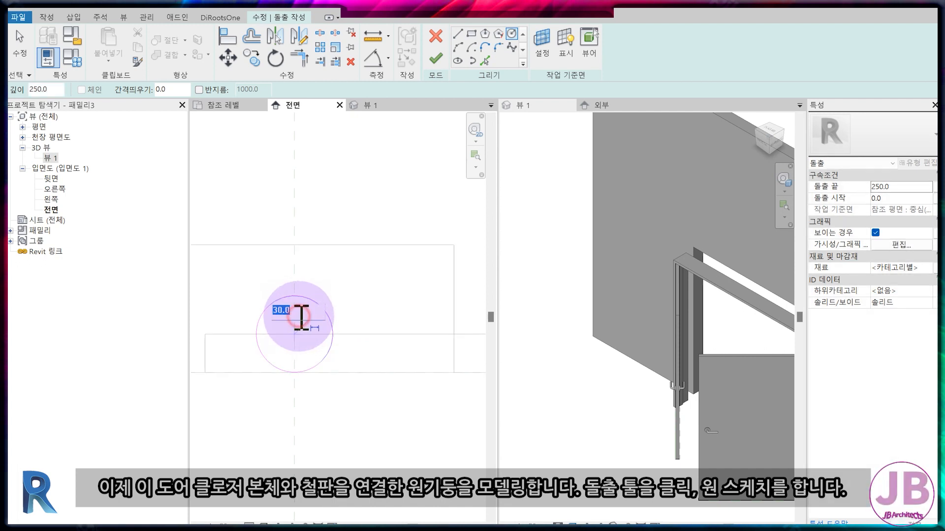
{"action": "left_click", "coordinate": [301, 328]}
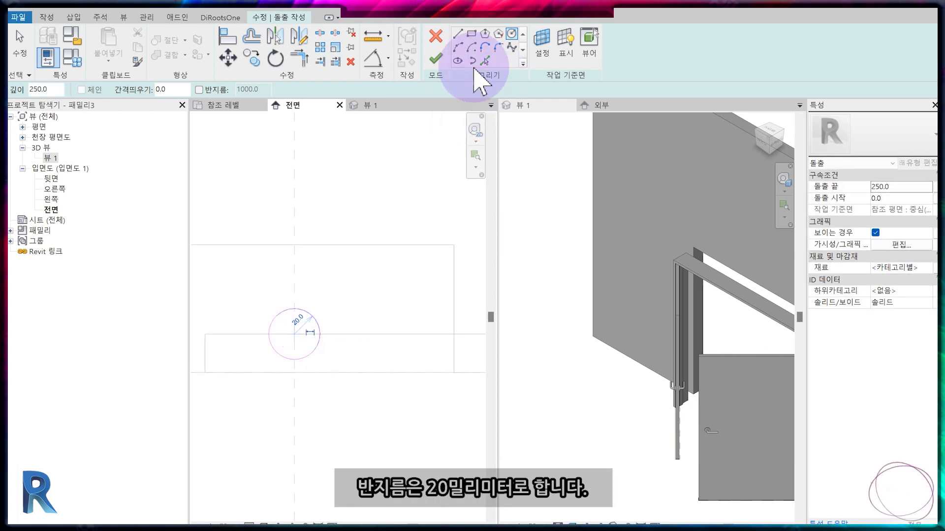
{"action": "left_click", "coordinate": [435, 59]}
Step: Adjust the cylinder's extrusion in 뷰 1 to start at -50 and end at about 54.5, and return to the 전면 elevation
{"action": "left_click", "coordinate": [367, 105]}
{"action": "scroll", "coordinate": [330, 315], "scroll_direction": "down", "scroll_amount": 2}
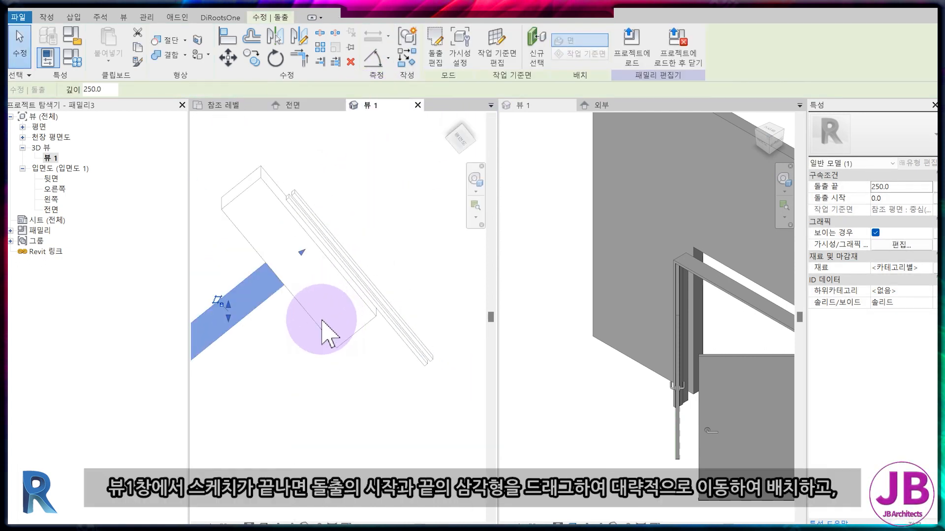
{"action": "middle_click_drag", "start_coordinate": [283, 324], "coordinate": [320, 307]}
{"action": "left_click_drag", "start_coordinate": [338, 233], "coordinate": [373, 218]}
{"action": "left_click_drag", "start_coordinate": [197, 350], "coordinate": [315, 266]}
{"action": "left_click", "coordinate": [322, 103]}
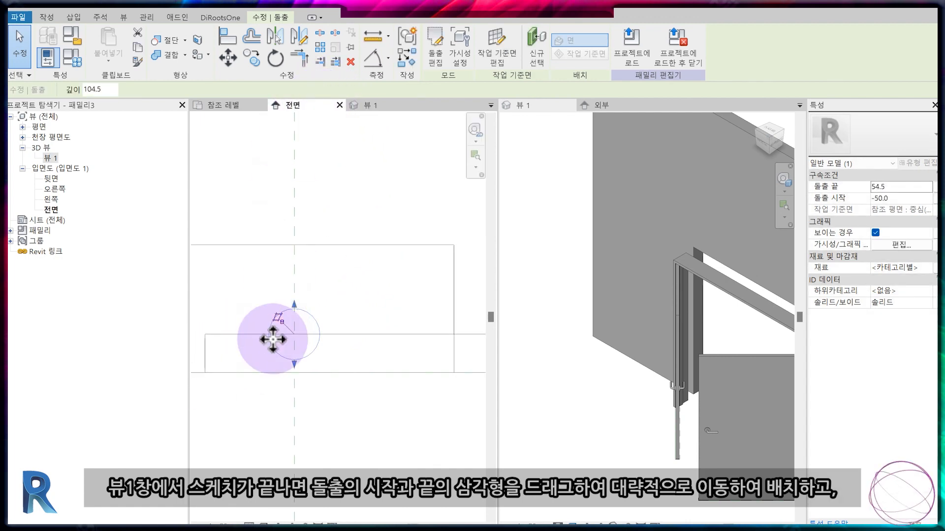
{"action": "left_click", "coordinate": [314, 351]}
{"action": "scroll", "coordinate": [317, 349], "scroll_direction": "down", "scroll_amount": 2}
{"action": "middle_click_drag", "start_coordinate": [393, 364], "coordinate": [308, 328]}
{"action": "left_click", "coordinate": [406, 303]}
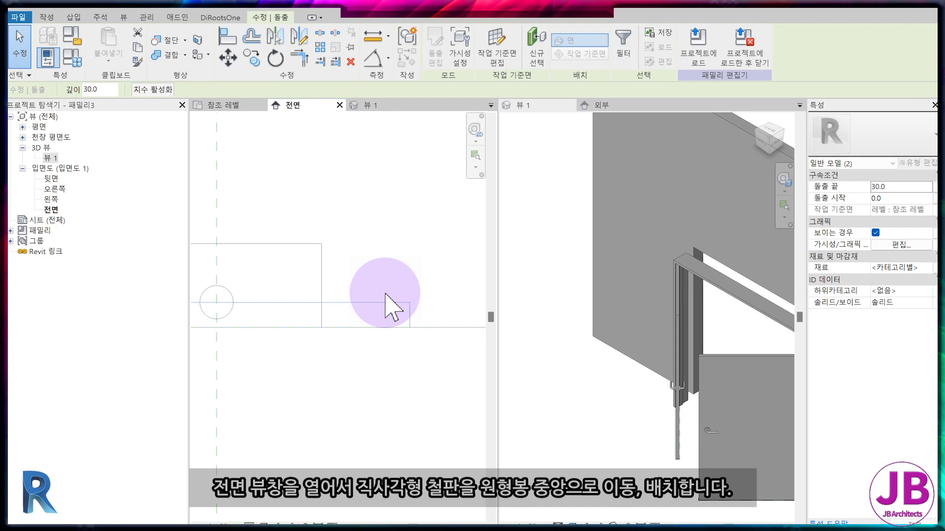
{"action": "key", "text": "m"}
{"action": "key", "text": "v"}
{"action": "left_click", "coordinate": [381, 296]}
{"action": "key", "text": "Escape"}
{"action": "key", "text": "Escape"}
Step: Raise the extrusion end and start of the plates so they sit around the cylinder's centre height
{"action": "scroll", "coordinate": [410, 315], "scroll_direction": "down", "scroll_amount": 1}
{"action": "left_click", "coordinate": [410, 315]}
{"action": "left_click_drag", "start_coordinate": [315, 300], "coordinate": [316, 292]}
{"action": "mouse_move", "coordinate": [315, 329]}
{"action": "left_mouse_down"}
{"action": "mouse_move", "coordinate": [316, 292]}
{"action": "mouse_move", "coordinate": [316, 317]}
{"action": "left_mouse_up"}
{"action": "key", "text": "Escape"}
{"action": "left_click", "coordinate": [393, 319]}
{"action": "scroll", "coordinate": [266, 311], "scroll_direction": "up", "scroll_amount": 1}
{"action": "key", "text": "Escape"}
Step: Move the cylinder vertically to the mid-height of the plates
{"action": "left_click", "coordinate": [284, 300]}
{"action": "scroll", "coordinate": [266, 304], "scroll_direction": "up", "scroll_amount": 2}
{"action": "key", "text": "m"}
{"action": "key", "text": "v"}
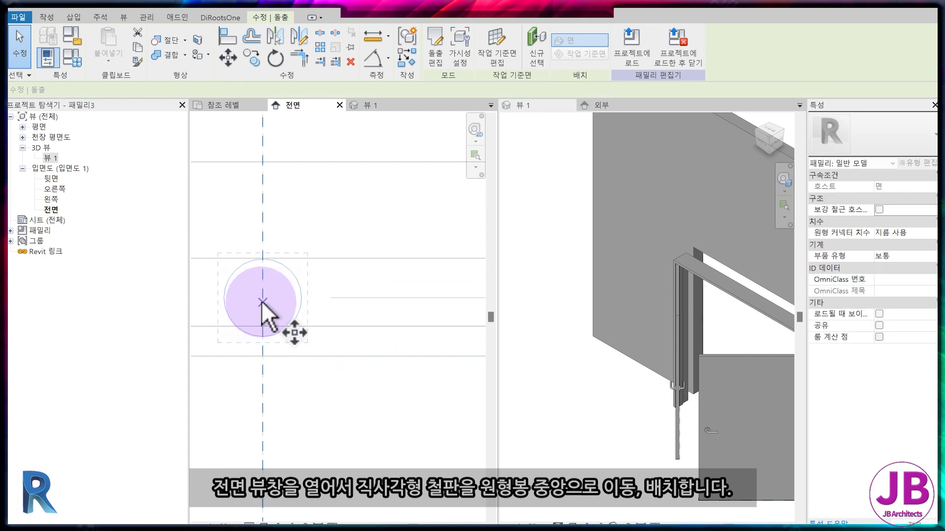
{"action": "left_click", "coordinate": [263, 299]}
{"action": "left_click", "coordinate": [263, 288]}
{"action": "scroll", "coordinate": [259, 292], "scroll_direction": "up", "scroll_amount": 2}
{"action": "key", "text": "Escape"}
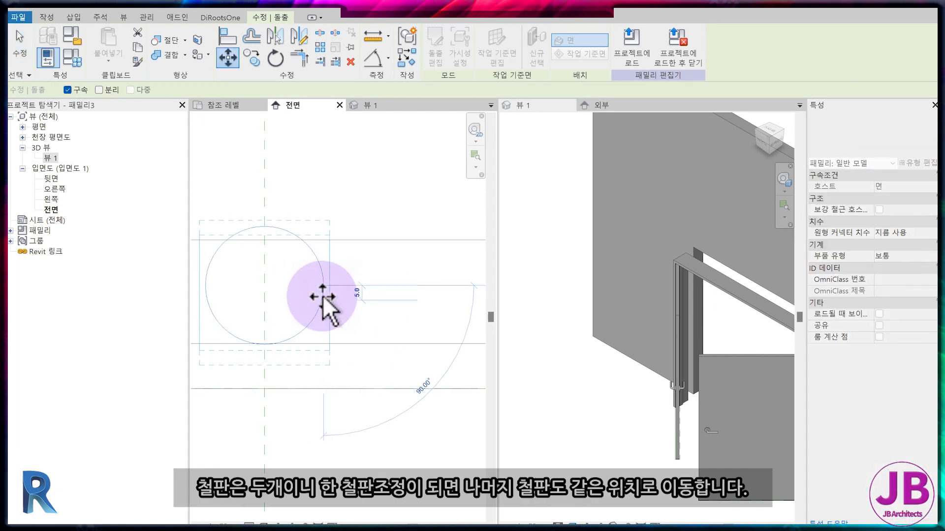
{"action": "scroll", "coordinate": [326, 335], "scroll_direction": "down", "scroll_amount": 4}
Step: Draw a horizontal reference plane through the cylinder's centre in the 전면 elevation
{"action": "left_click", "coordinate": [47, 17]}
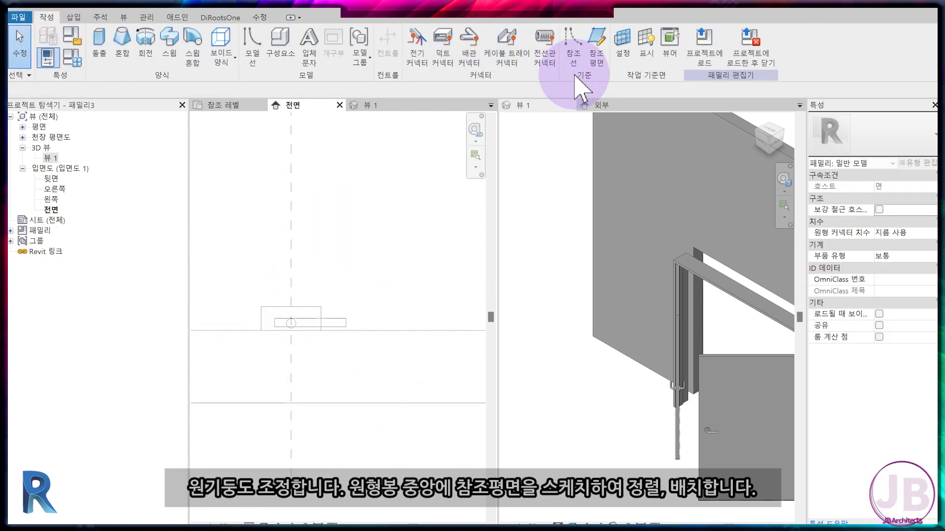
{"action": "left_click", "coordinate": [593, 49]}
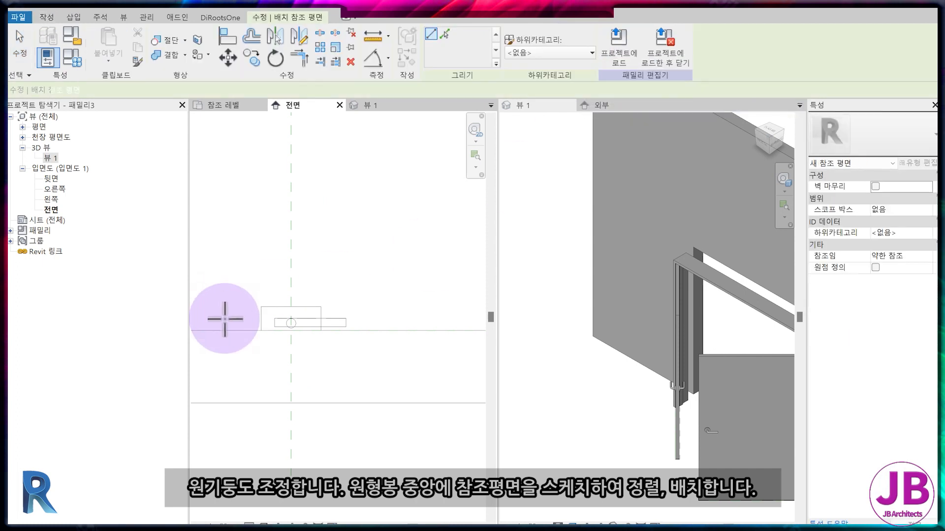
{"action": "scroll", "coordinate": [295, 329], "scroll_direction": "up", "scroll_amount": 3}
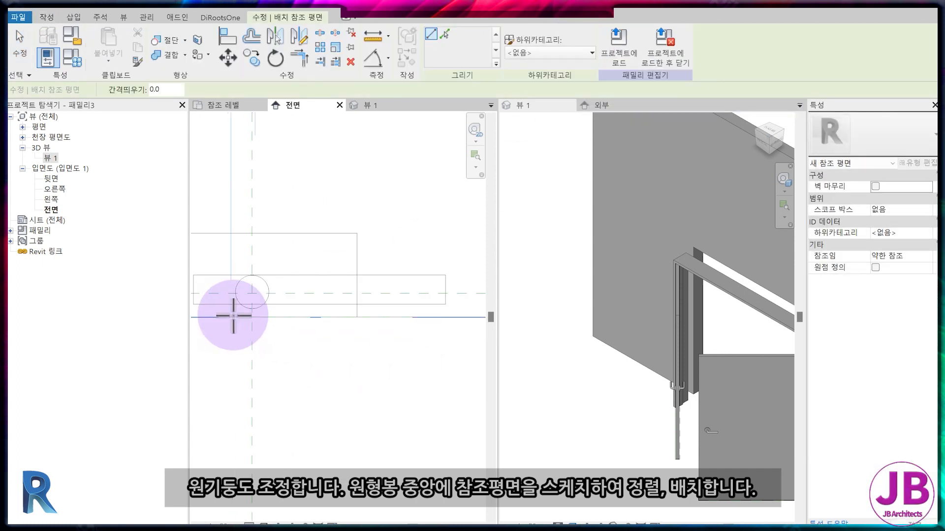
{"action": "key", "text": "Escape"}
{"action": "key", "text": "a"}
{"action": "key", "text": "l"}
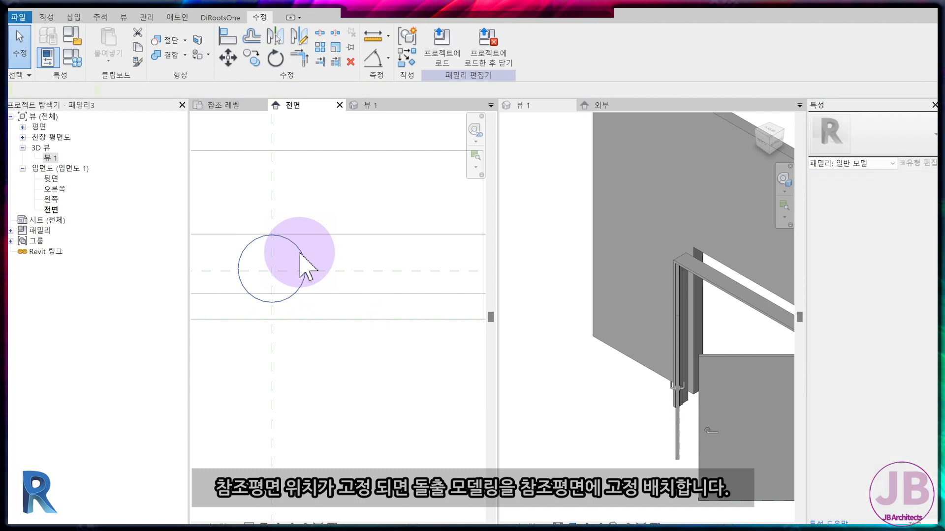
{"action": "key", "text": "Escape"}
Step: Edit the cylinder's sketch, move the circle's centre onto the horizontal reference plane and finish the sketch
{"action": "double_click", "coordinate": [284, 237]}
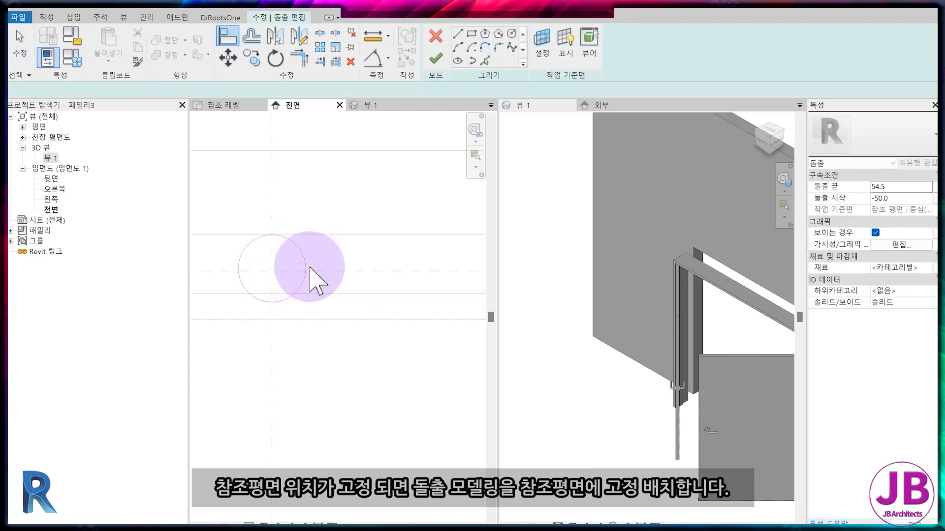
{"action": "left_click", "coordinate": [305, 271]}
{"action": "scroll", "coordinate": [246, 268], "scroll_direction": "up", "scroll_amount": 3}
{"action": "key", "text": "Escape"}
{"action": "left_click", "coordinate": [228, 260]}
{"action": "scroll", "coordinate": [226, 261], "scroll_direction": "up", "scroll_amount": 2}
{"action": "key", "text": "m"}
{"action": "key", "text": "v"}
{"action": "left_click", "coordinate": [232, 257]}
{"action": "left_click", "coordinate": [232, 265]}
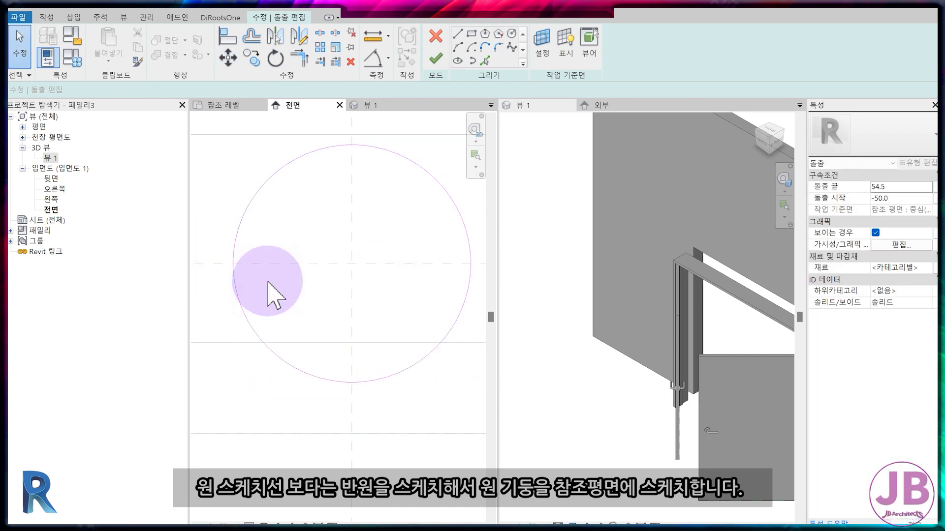
{"action": "left_click", "coordinate": [435, 59]}
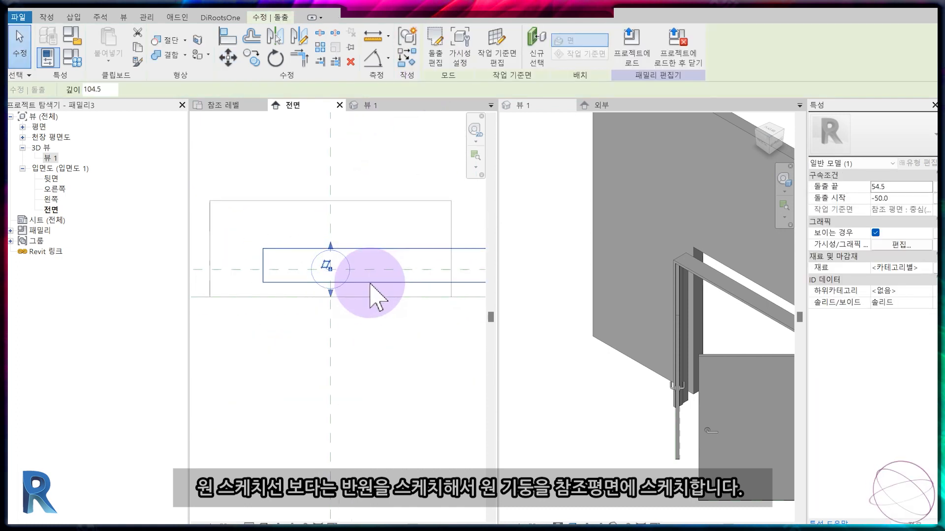
Step: Dimension the plate's upper edge, the horizontal reference plane and the plate's lower edge, and make the segments equal (EQ)
{"action": "key", "text": "d"}
{"action": "key", "text": "i"}
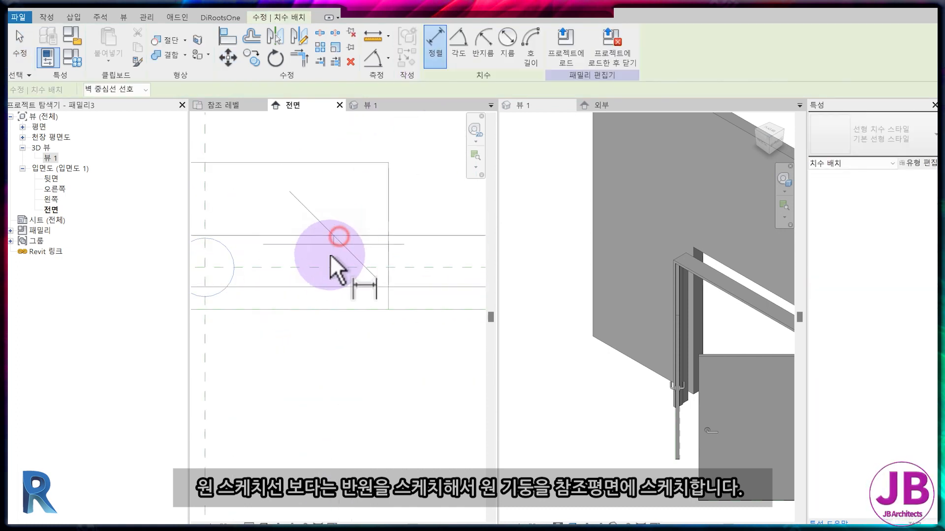
{"action": "left_click", "coordinate": [323, 268]}
{"action": "left_click", "coordinate": [318, 287]}
{"action": "middle_click_drag", "start_coordinate": [332, 282], "coordinate": [133, 285]}
{"action": "left_click", "coordinate": [418, 276]}
{"action": "scroll", "coordinate": [417, 270], "scroll_direction": "down", "scroll_amount": 2}
{"action": "middle_click_drag", "start_coordinate": [384, 275], "coordinate": [198, 274]}
{"action": "left_click", "coordinate": [445, 266]}
{"action": "scroll", "coordinate": [297, 331], "scroll_direction": "down", "scroll_amount": 3}
{"action": "middle_click_drag", "start_coordinate": [296, 334], "coordinate": [420, 314]}
{"action": "key", "text": "Escape"}
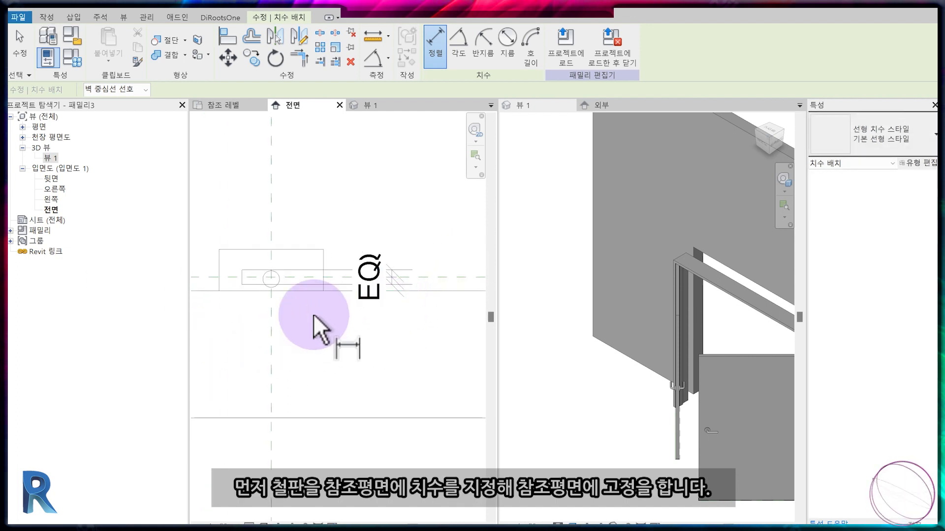
{"action": "key", "text": "Escape"}
Step: Edit the cylinder's sketch, delete the circle and draw an upper semicircular arc of 20 mm radius on the horizontal reference plane
{"action": "scroll", "coordinate": [308, 256], "scroll_direction": "up", "scroll_amount": 3}
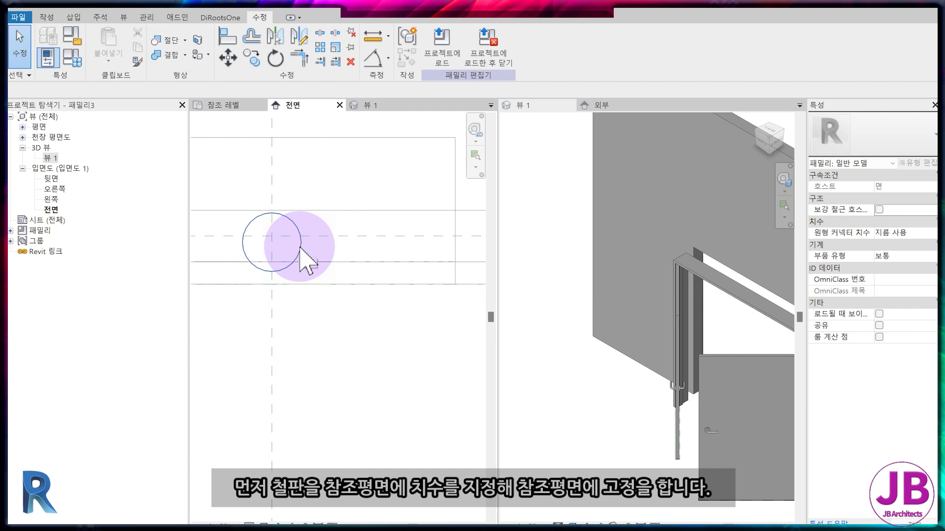
{"action": "left_click", "coordinate": [300, 249]}
{"action": "double_click", "coordinate": [301, 250]}
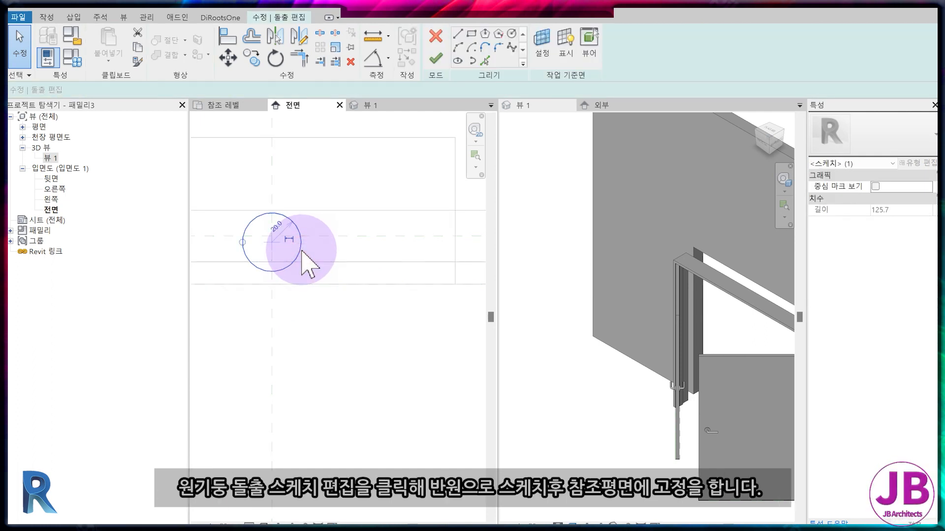
{"action": "key", "text": "Delete"}
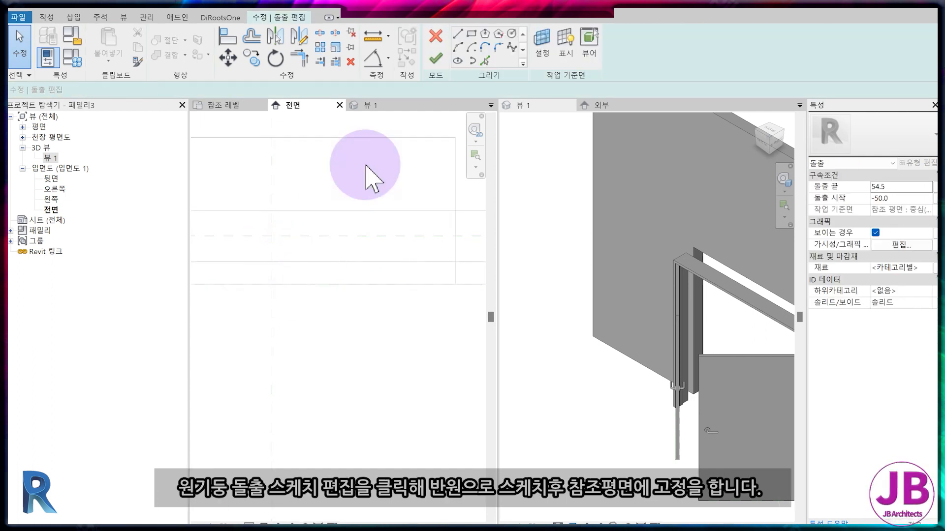
{"action": "left_click", "coordinate": [472, 49]}
{"action": "left_click", "coordinate": [243, 236]}
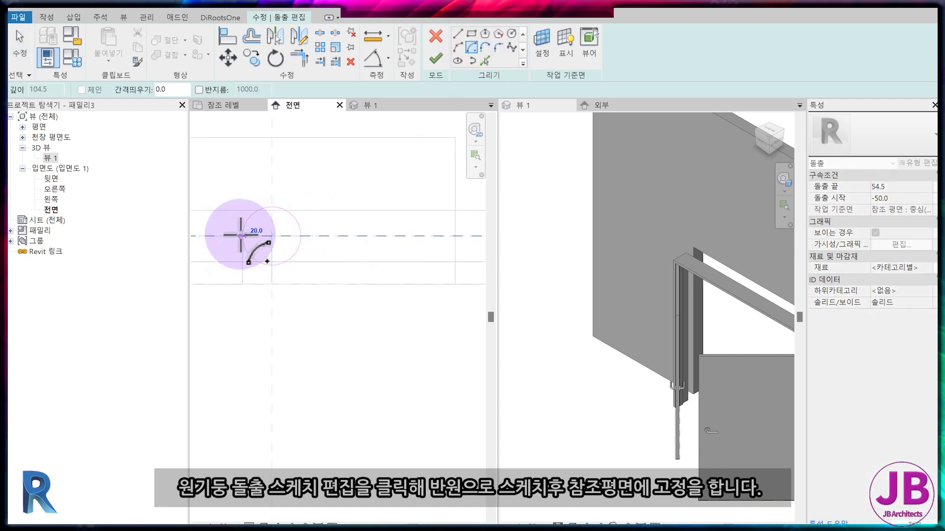
{"action": "left_click", "coordinate": [350, 227]}
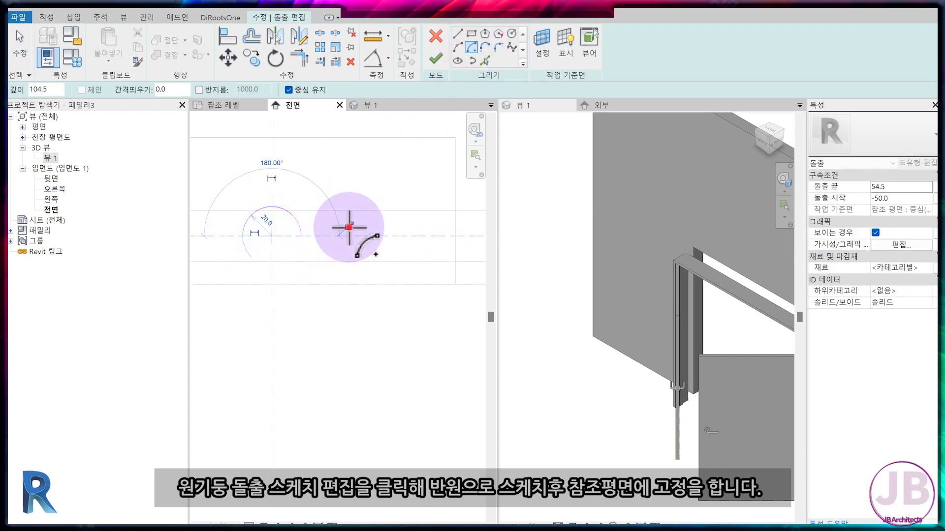
{"action": "left_click", "coordinate": [242, 237]}
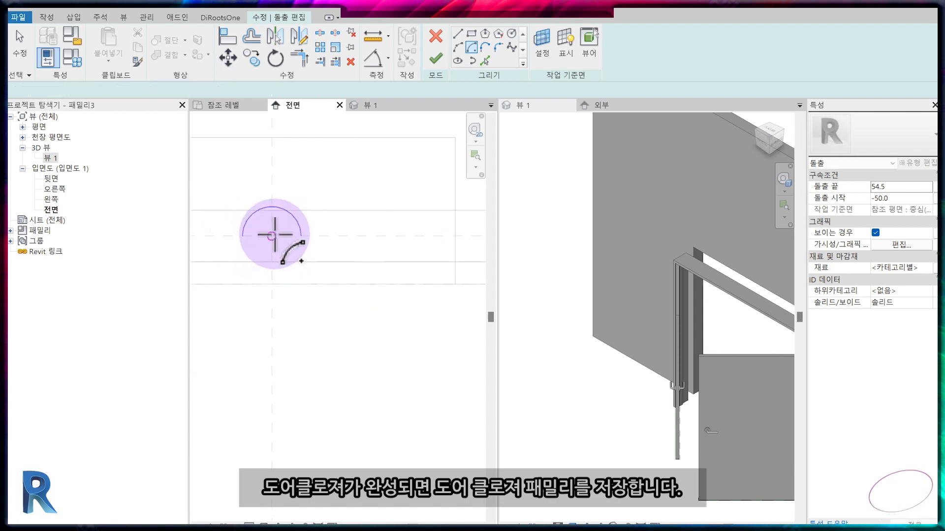
Step: Draw the lower 20 mm radius semicircle to close the cylinder's profile and finish the sketch
{"action": "left_click", "coordinate": [273, 236]}
{"action": "left_click", "coordinate": [242, 237]}
{"action": "left_click", "coordinate": [301, 237]}
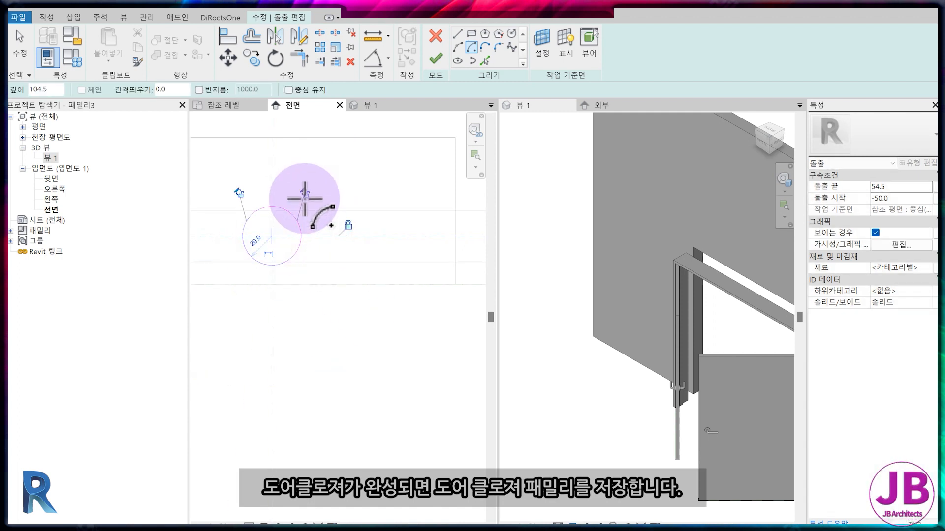
{"action": "left_click", "coordinate": [435, 59]}
{"action": "left_click", "coordinate": [435, 59]}
Step: Examine the door closer model in the 3D view from several angles, ending in an isometric orientation
{"action": "left_click", "coordinate": [372, 105]}
{"action": "scroll", "coordinate": [304, 272], "scroll_direction": "up", "scroll_amount": 1}
{"action": "left_click", "coordinate": [309, 266]}
{"action": "left_click_drag", "start_coordinate": [379, 196], "coordinate": [389, 190]}
{"action": "scroll", "coordinate": [383, 317], "scroll_direction": "down", "scroll_amount": 2}
{"action": "left_click", "coordinate": [366, 378]}
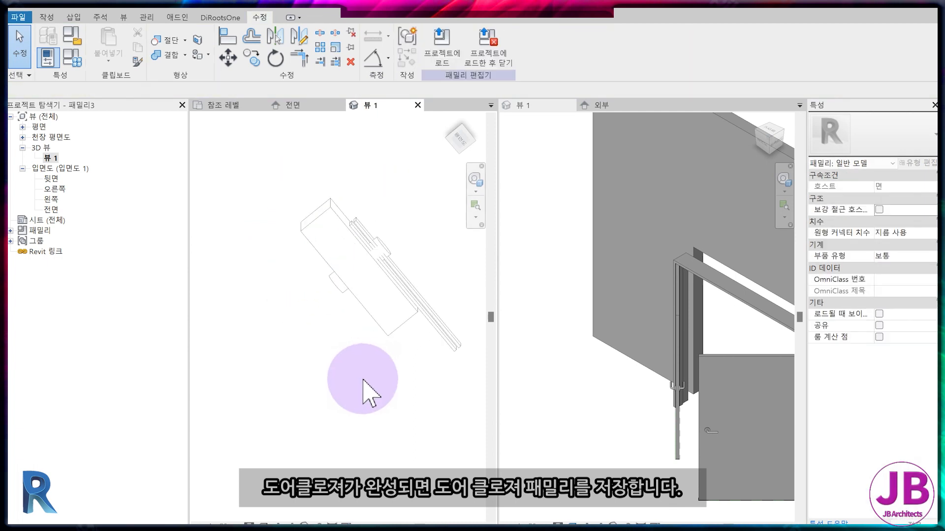
{"action": "left_click", "coordinate": [459, 154]}
{"action": "scroll", "coordinate": [338, 303], "scroll_direction": "up", "scroll_amount": 3}
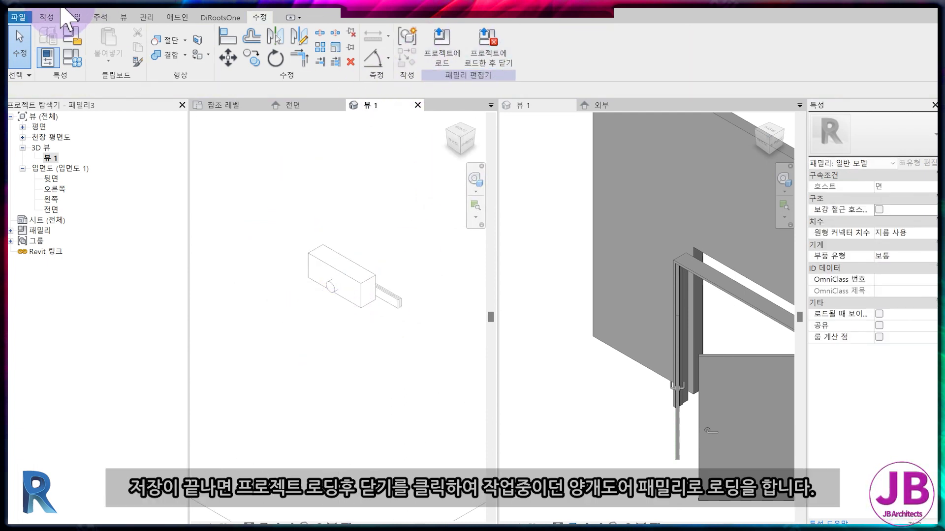
Step: Save the family as DOORCLOSER, then load it into the double-door family and close it
{"action": "left_click", "coordinate": [60, 9]}
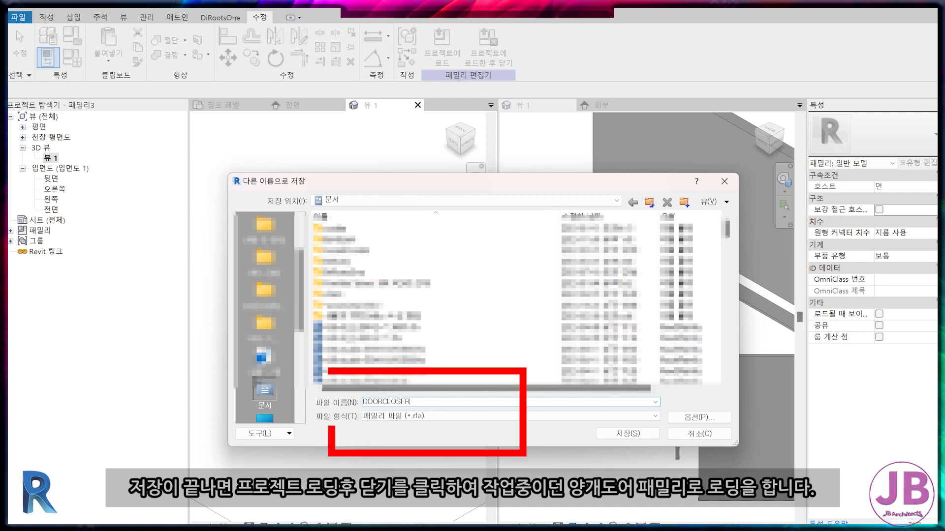
{"action": "key", "text": "Return"}
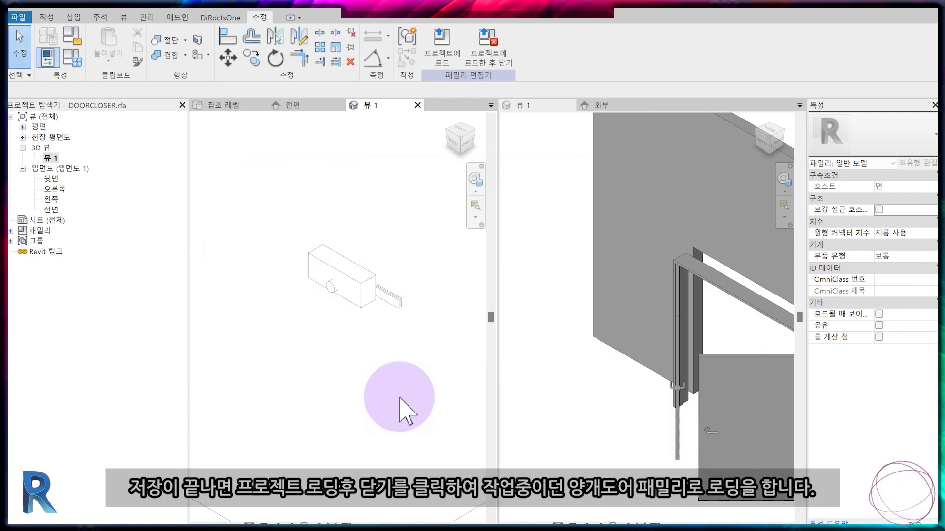
{"action": "left_click", "coordinate": [502, 55]}
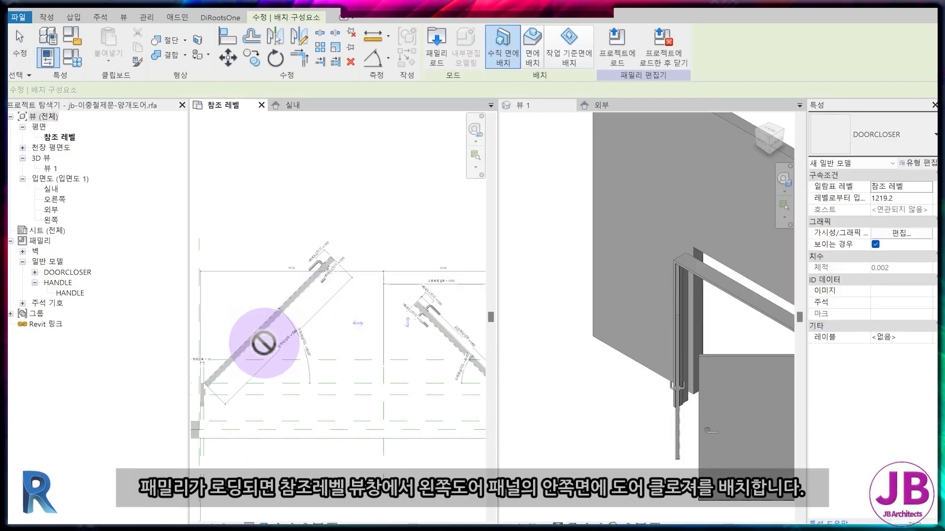
Step: Place the DOORCLOSER on the inner face of the left door panel in the reference level plan and check it in 3D
{"action": "left_click", "coordinate": [228, 362]}
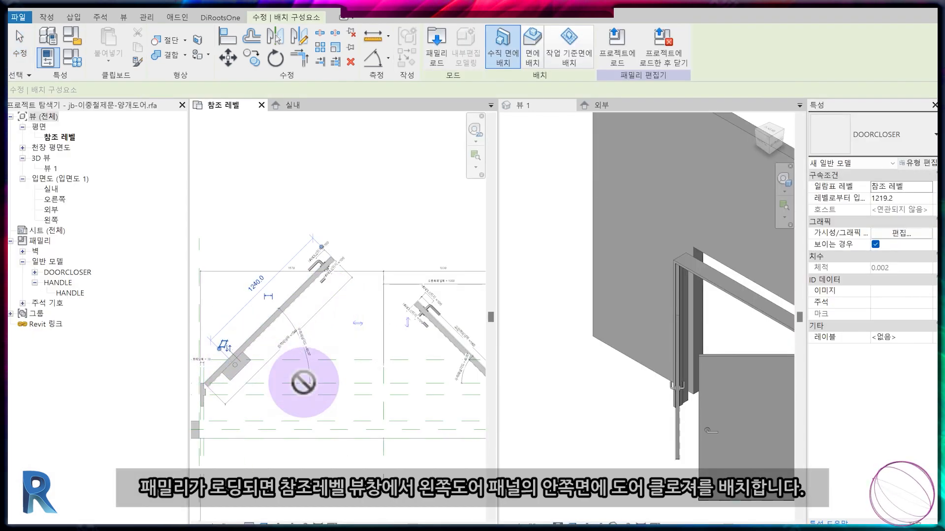
{"action": "scroll", "coordinate": [454, 363], "scroll_direction": "down", "scroll_amount": 2}
{"action": "scroll", "coordinate": [503, 362], "scroll_direction": "down", "scroll_amount": 3}
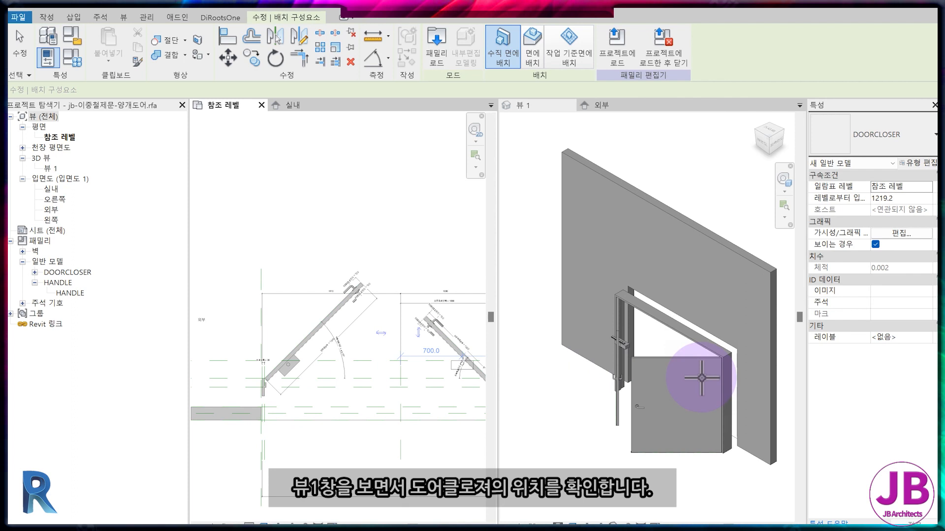
{"action": "middle_click_drag", "start_coordinate": [744, 387], "coordinate": [538, 389], "text": "shift"}
{"action": "scroll", "coordinate": [517, 361], "scroll_direction": "up", "scroll_amount": 3}
{"action": "key", "text": "Escape"}
{"action": "scroll", "coordinate": [595, 379], "scroll_direction": "up", "scroll_amount": 2}
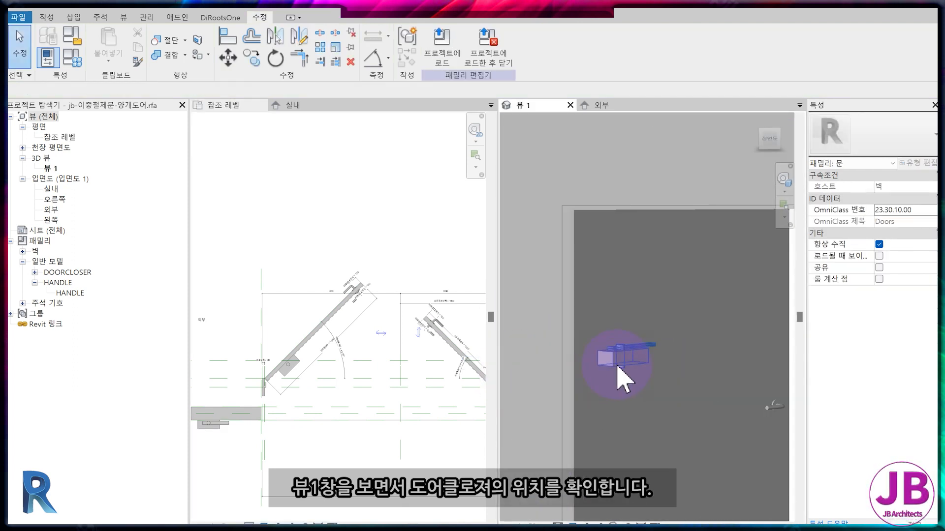
{"action": "left_click", "coordinate": [621, 382]}
Step: Dimension the height from the floor level to the door closer in the 실내 elevation
{"action": "left_click", "coordinate": [615, 107]}
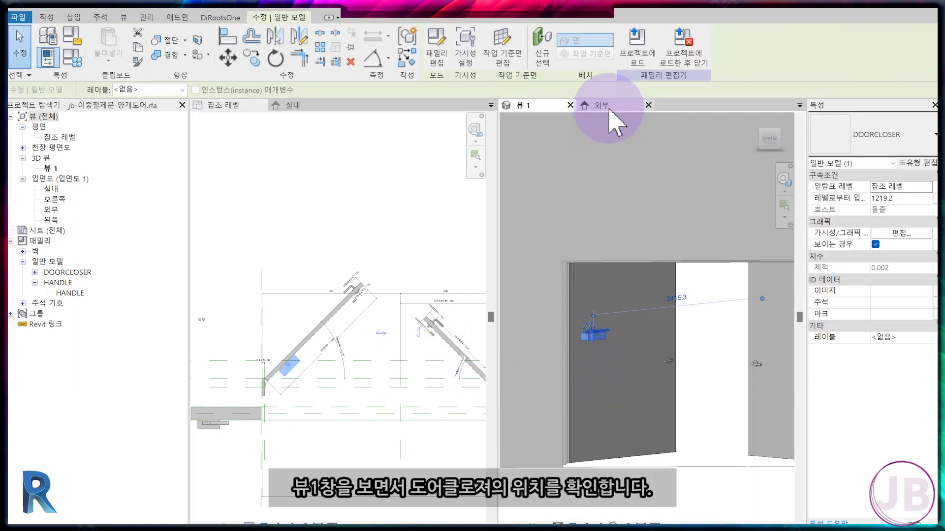
{"action": "left_click", "coordinate": [302, 106]}
{"action": "middle_click_drag", "start_coordinate": [345, 293], "coordinate": [489, 318]}
{"action": "key", "text": "Escape"}
{"action": "key", "text": "d"}
{"action": "key", "text": "i"}
{"action": "scroll", "coordinate": [322, 280], "scroll_direction": "up", "scroll_amount": 1}
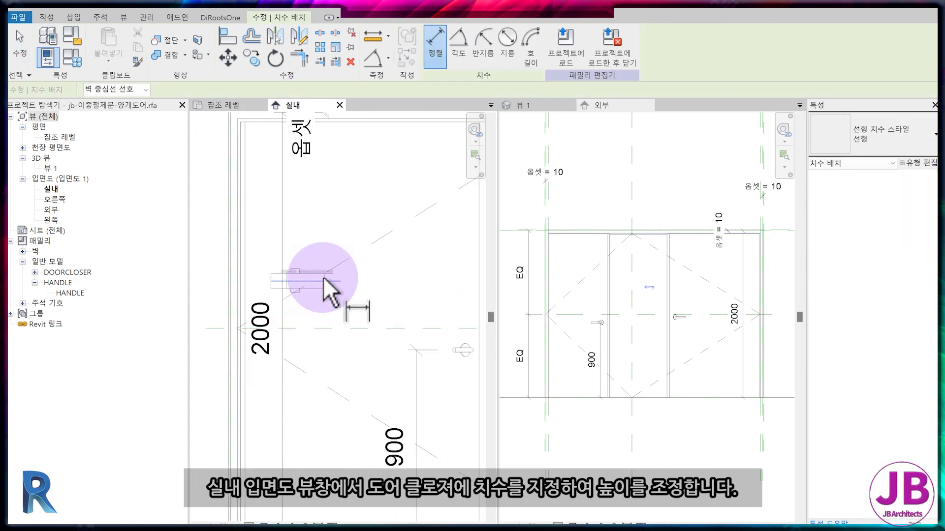
{"action": "left_click", "coordinate": [323, 281]}
{"action": "middle_click_drag", "start_coordinate": [339, 382], "coordinate": [349, 247]}
{"action": "left_click", "coordinate": [348, 408]}
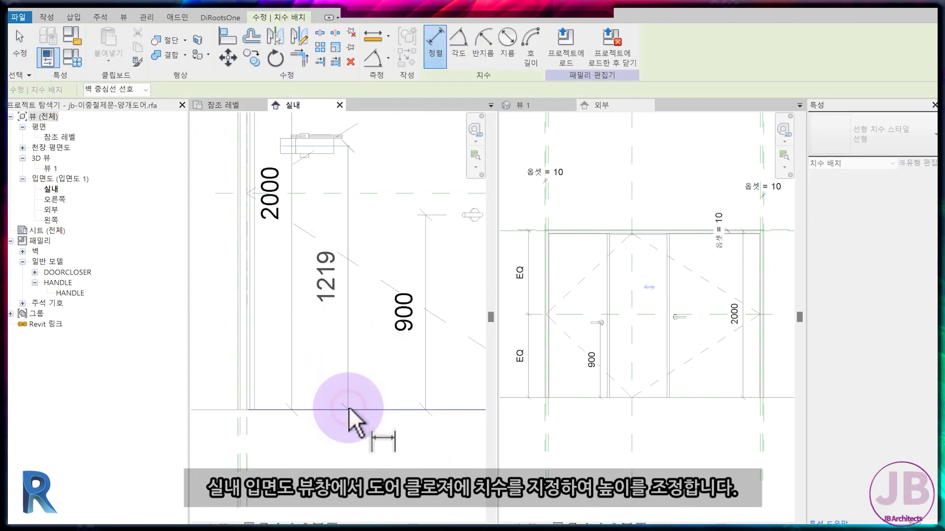
{"action": "left_click", "coordinate": [360, 357]}
Step: Set the door closer's height above the floor to 1910 mm and check its position in the 3D view
{"action": "middle_click_drag", "start_coordinate": [353, 289], "coordinate": [356, 352]}
{"action": "key", "text": "Escape"}
{"action": "left_click", "coordinate": [315, 233]}
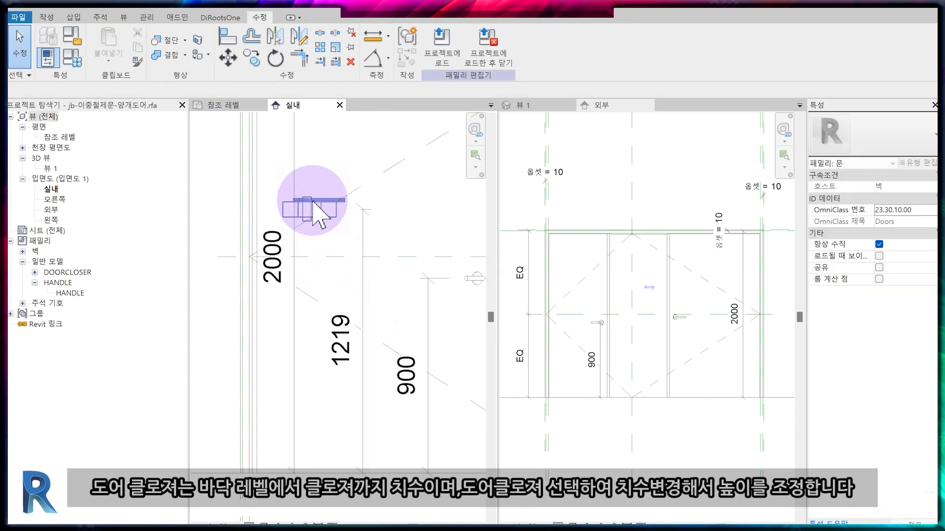
{"action": "left_click", "coordinate": [313, 202]}
{"action": "left_click", "coordinate": [352, 339]}
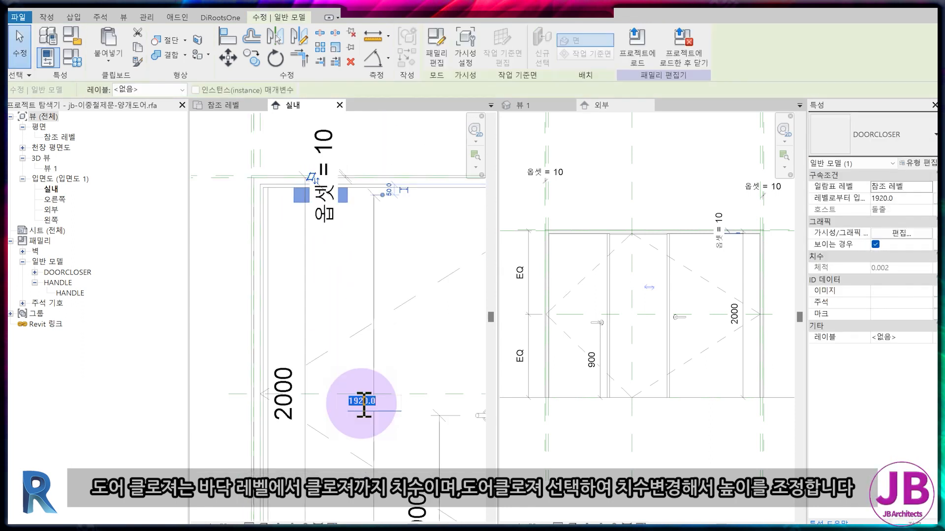
{"action": "key", "text": "Return"}
{"action": "left_click", "coordinate": [286, 242]}
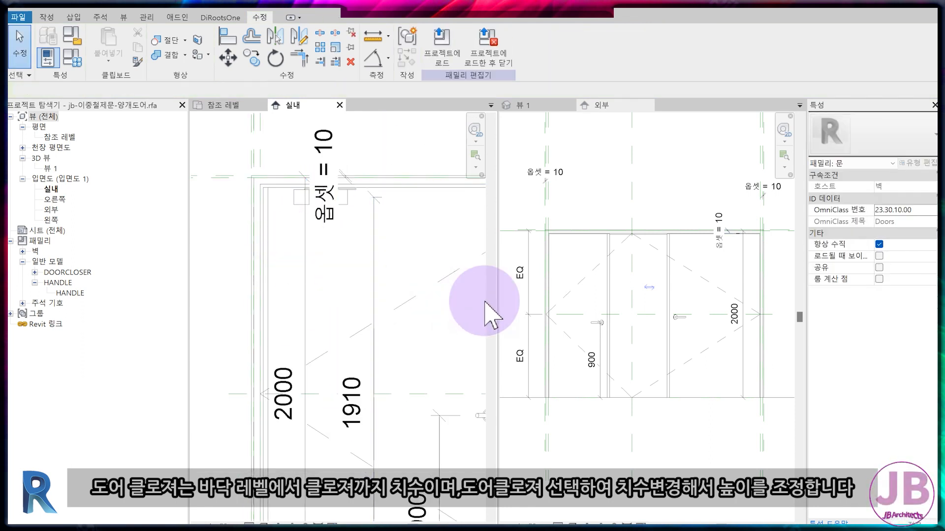
{"action": "left_click", "coordinate": [535, 102]}
{"action": "scroll", "coordinate": [602, 295], "scroll_direction": "up", "scroll_amount": 3}
{"action": "scroll", "coordinate": [602, 295], "scroll_direction": "down", "scroll_amount": 4}
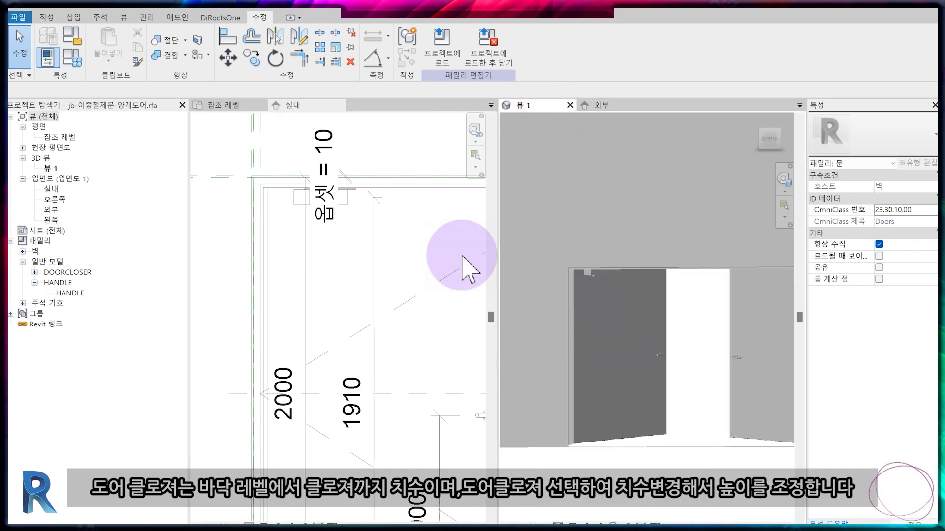
{"action": "scroll", "coordinate": [282, 192], "scroll_direction": "up", "scroll_amount": 3}
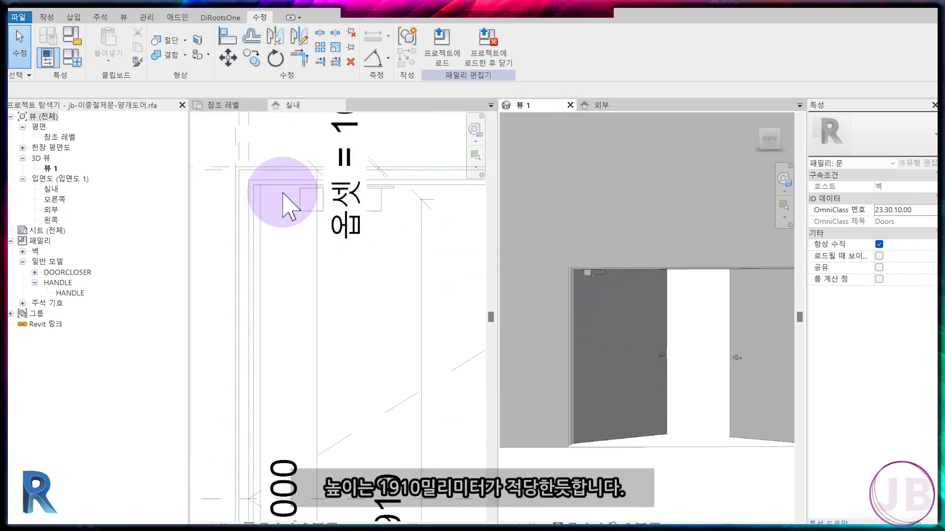
Step: Dimension the distance from the end of the left panel's reference line to the door closer's reference plane in the 참조 레벨 plan
{"action": "left_click", "coordinate": [225, 105]}
{"action": "scroll", "coordinate": [317, 359], "scroll_direction": "up", "scroll_amount": 3}
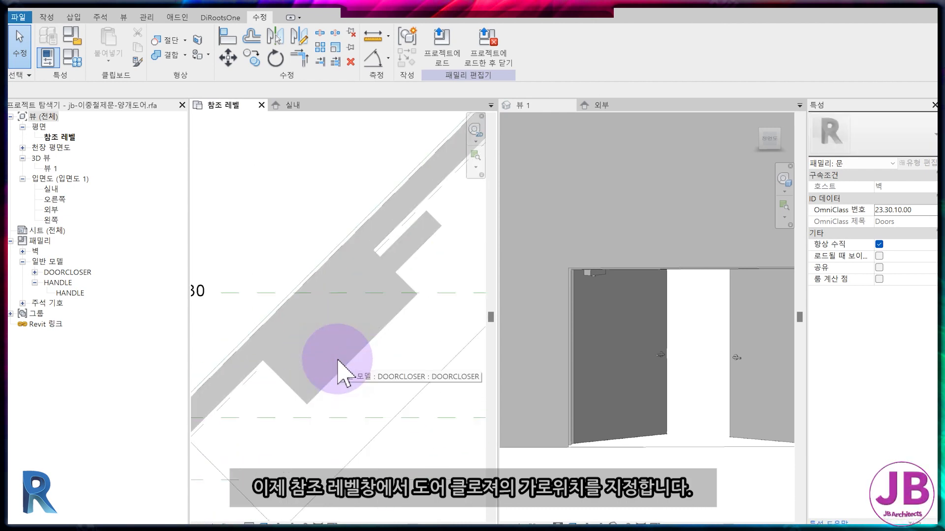
{"action": "key", "text": "d"}
{"action": "key", "text": "i"}
{"action": "key", "text": "Tab"}
{"action": "left_click", "coordinate": [332, 336]}
{"action": "middle_click_drag", "start_coordinate": [285, 386], "coordinate": [403, 329]}
{"action": "scroll", "coordinate": [300, 350], "scroll_direction": "up", "scroll_amount": 4}
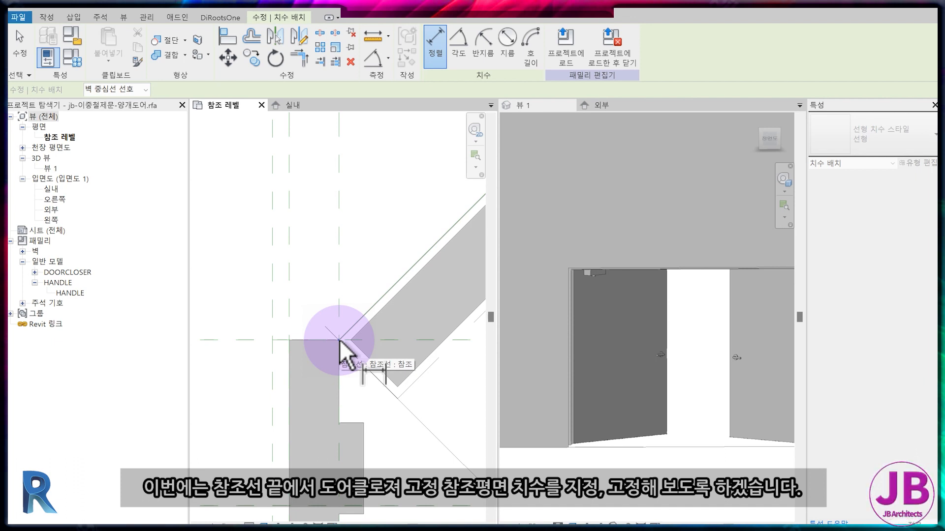
{"action": "scroll", "coordinate": [294, 282], "scroll_direction": "down", "scroll_amount": 4}
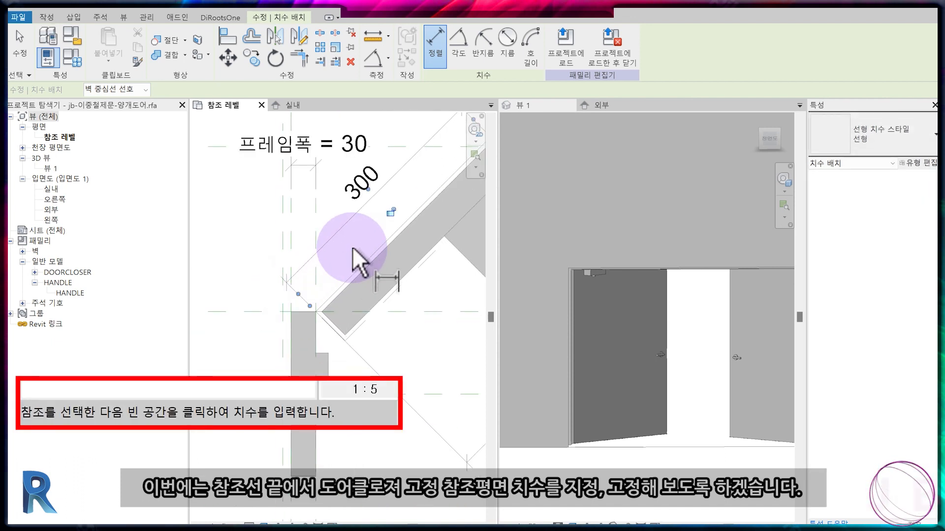
{"action": "scroll", "coordinate": [368, 237], "scroll_direction": "down", "scroll_amount": 2}
{"action": "middle_click_drag", "start_coordinate": [367, 238], "coordinate": [276, 305]}
{"action": "key", "text": "Escape"}
Step: Label the door closer's position dimension with a new family type parameter named CLOSER위치
{"action": "left_click", "coordinate": [267, 287]}
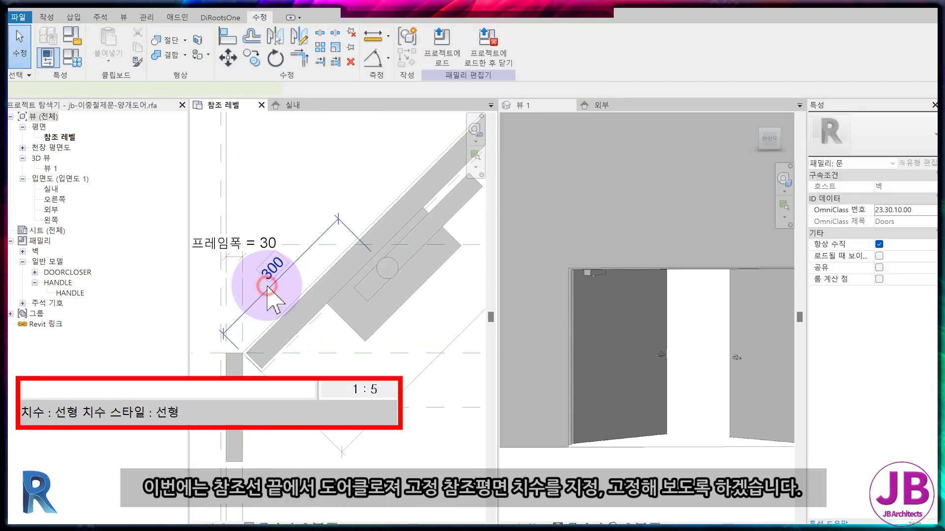
{"action": "left_click", "coordinate": [554, 45]}
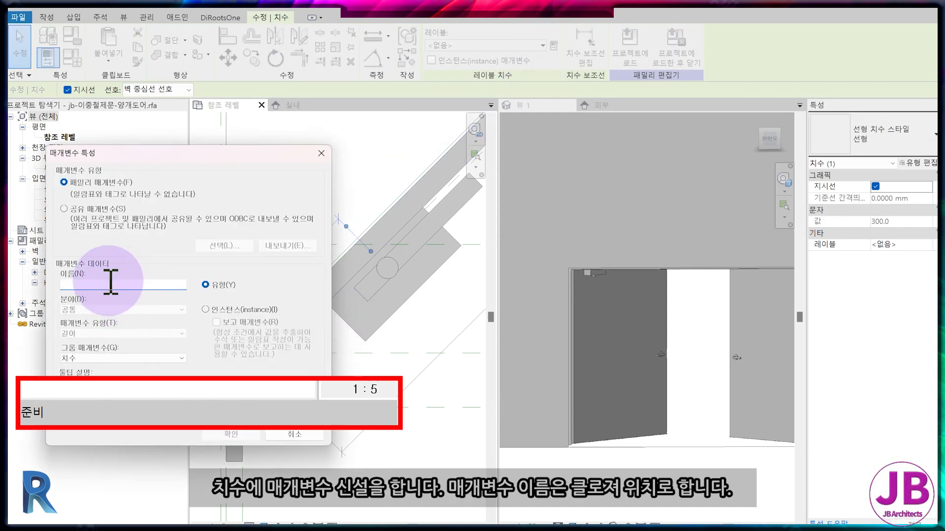
{"action": "left_click", "coordinate": [110, 283]}
{"action": "type", "text": "CLOSER위치"}
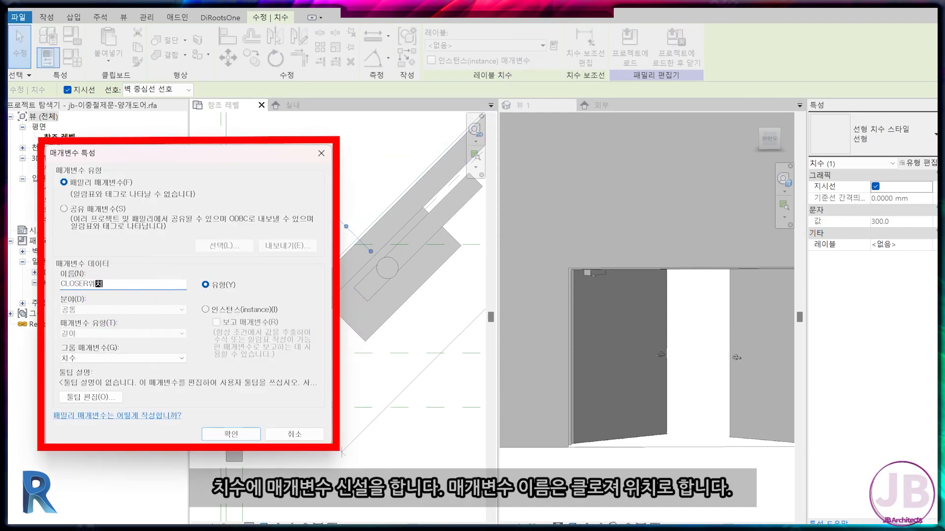
{"action": "key", "text": "Return"}
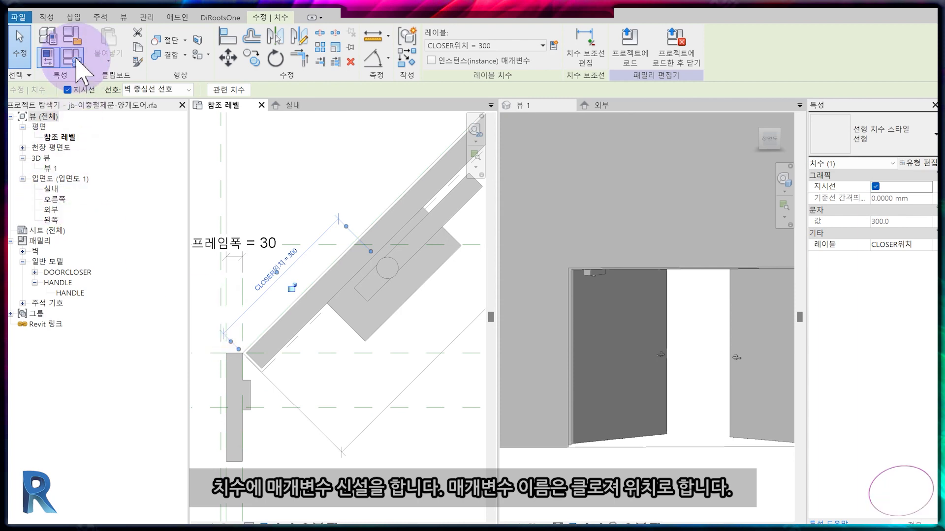
Step: Set the CLOSER위치 parameter to 200 in the family types
{"action": "left_click", "coordinate": [72, 59]}
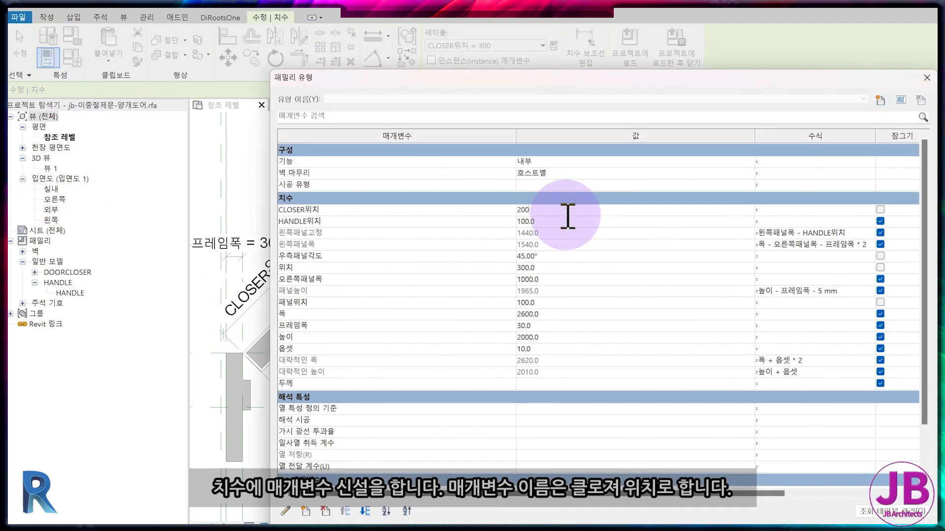
{"action": "left_click", "coordinate": [568, 215]}
{"action": "type", "text": "200"}
{"action": "key", "text": "Return"}
Step: Set the right door panel's reference line, picked in the 외부 elevation, as the work plane for working in the 참조 레벨 plan
{"action": "scroll", "coordinate": [295, 369], "scroll_direction": "down", "scroll_amount": 3}
{"action": "middle_click_drag", "start_coordinate": [312, 359], "coordinate": [211, 378]}
{"action": "middle_click_drag", "start_coordinate": [445, 371], "coordinate": [333, 315]}
{"action": "scroll", "coordinate": [355, 316], "scroll_direction": "up", "scroll_amount": 3}
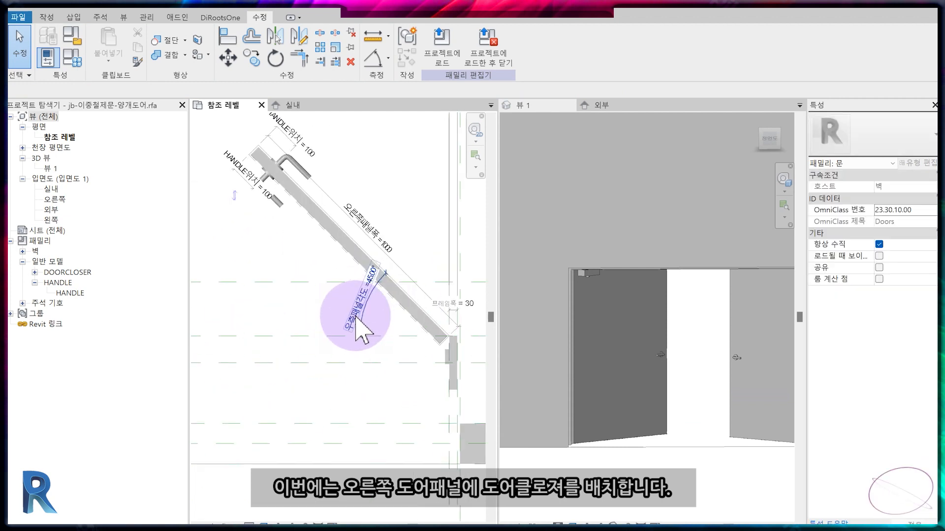
{"action": "left_click", "coordinate": [598, 105]}
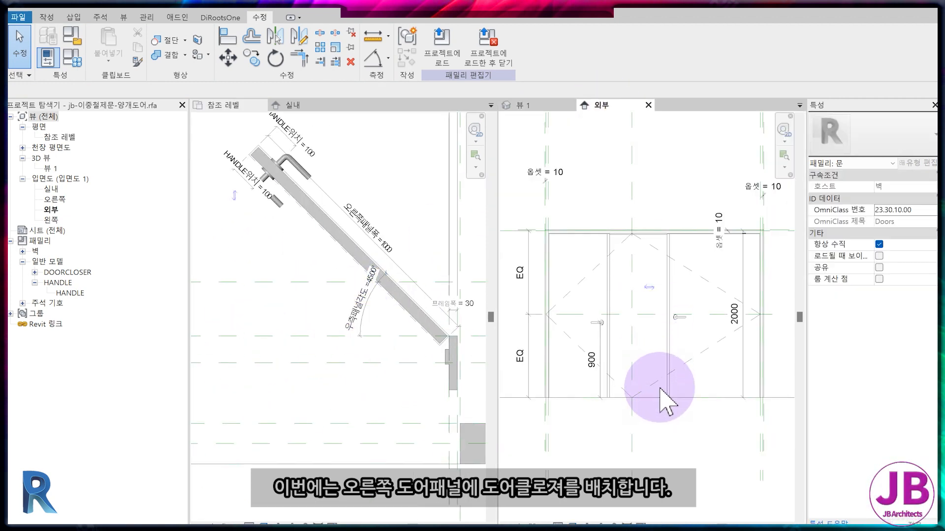
{"action": "left_click", "coordinate": [46, 18]}
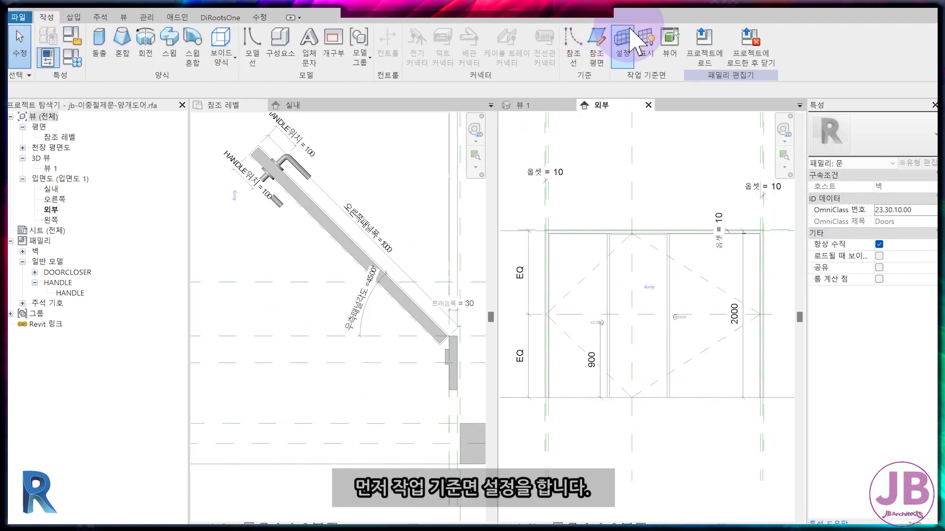
{"action": "left_click", "coordinate": [623, 49]}
{"action": "left_click", "coordinate": [376, 292]}
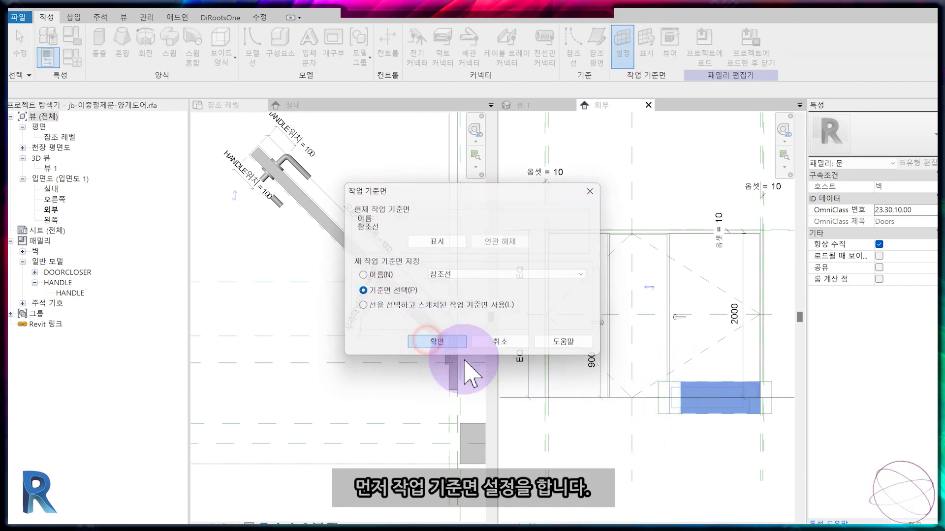
{"action": "left_click", "coordinate": [442, 344]}
{"action": "key", "text": "Tab"}
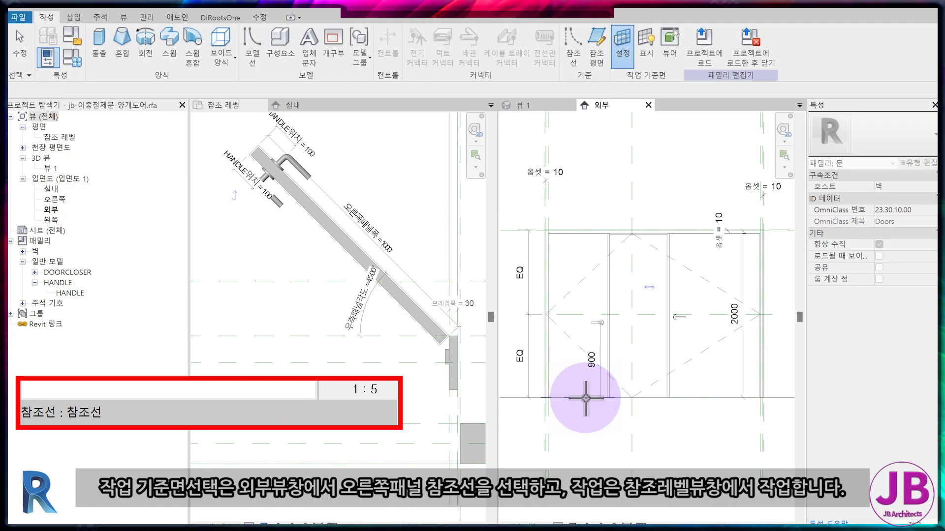
{"action": "left_click", "coordinate": [586, 398]}
{"action": "double_click", "coordinate": [401, 192]}
Step: Place a DOORCLOSER component on the right door panel's face near its hinge end in the 참조 레벨 plan
{"action": "left_click", "coordinate": [249, 274]}
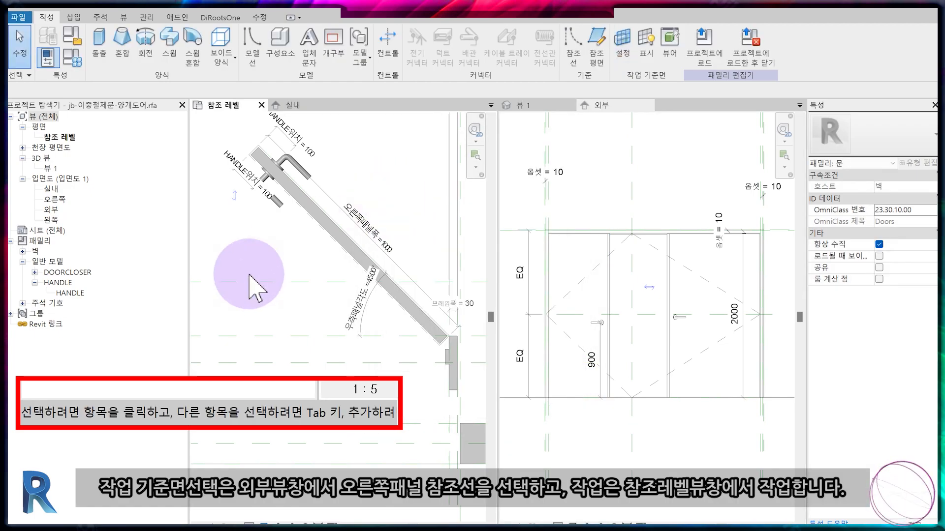
{"action": "left_click", "coordinate": [35, 273]}
{"action": "left_click_drag", "start_coordinate": [79, 282], "coordinate": [369, 274]}
{"action": "left_click", "coordinate": [398, 302]}
{"action": "key", "text": "Escape"}
{"action": "left_click", "coordinate": [401, 347]}
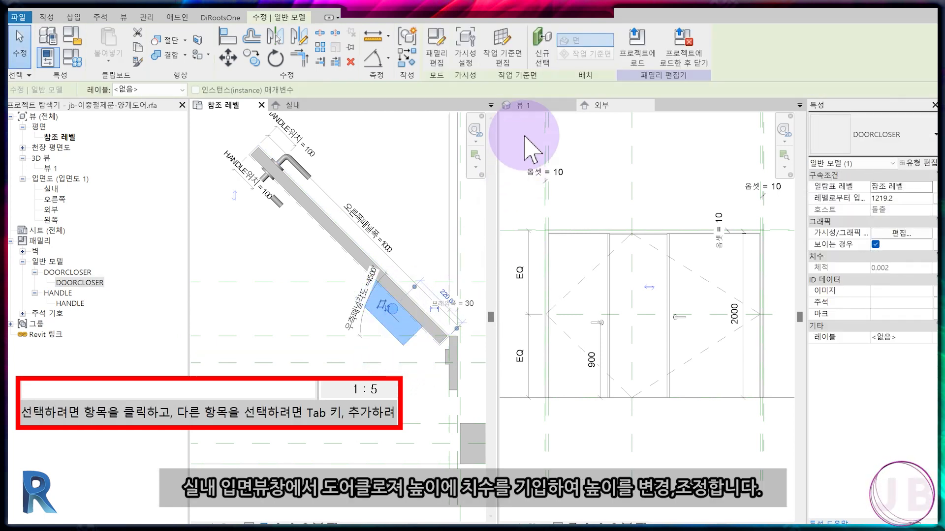
Step: Dimension the right door closer's height above the floor in the 실내 elevation
{"action": "left_click_drag", "start_coordinate": [312, 105], "coordinate": [653, 95]}
{"action": "scroll", "coordinate": [601, 274], "scroll_direction": "down", "scroll_amount": 5}
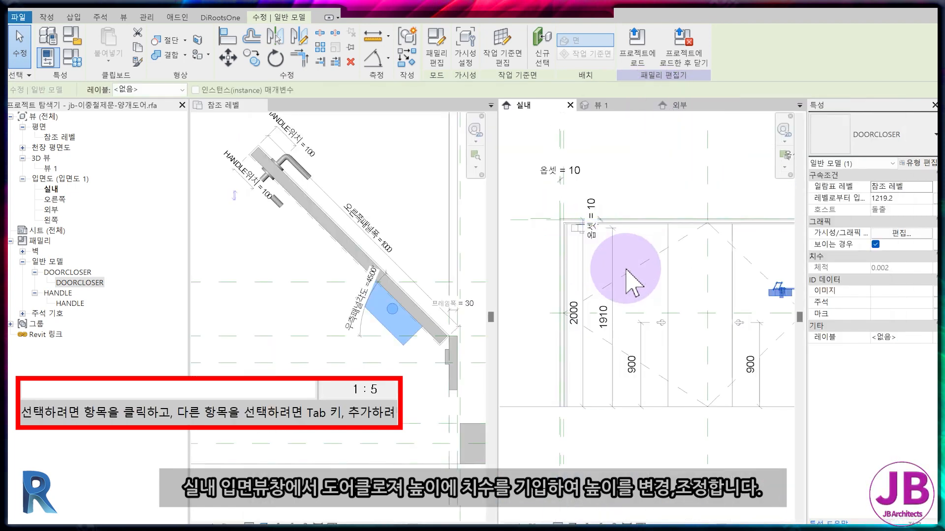
{"action": "key", "text": "Escape"}
{"action": "scroll", "coordinate": [696, 290], "scroll_direction": "up", "scroll_amount": 3}
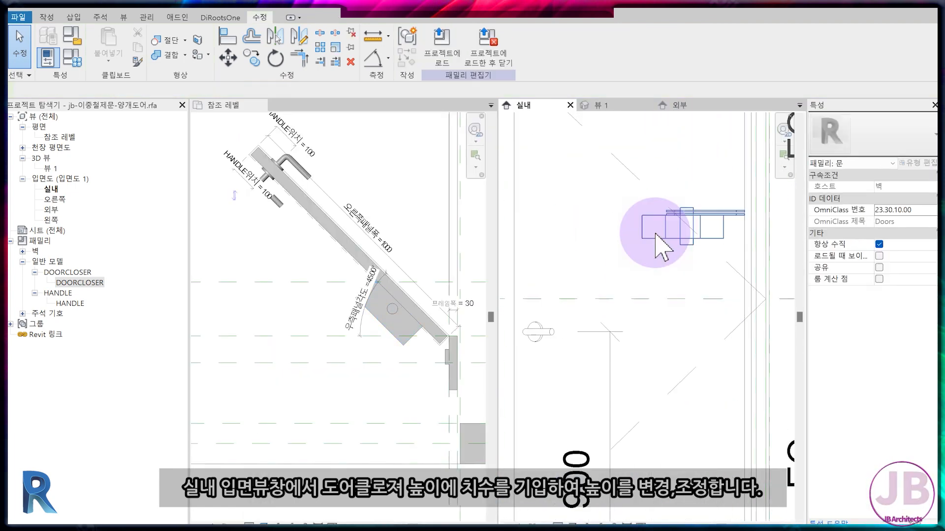
{"action": "key", "text": "d"}
{"action": "key", "text": "i"}
{"action": "left_click", "coordinate": [642, 229]}
{"action": "scroll", "coordinate": [641, 229], "scroll_direction": "down", "scroll_amount": 5}
{"action": "middle_click_drag", "start_coordinate": [643, 302], "coordinate": [630, 270]}
{"action": "scroll", "coordinate": [628, 355], "scroll_direction": "up", "scroll_amount": 4}
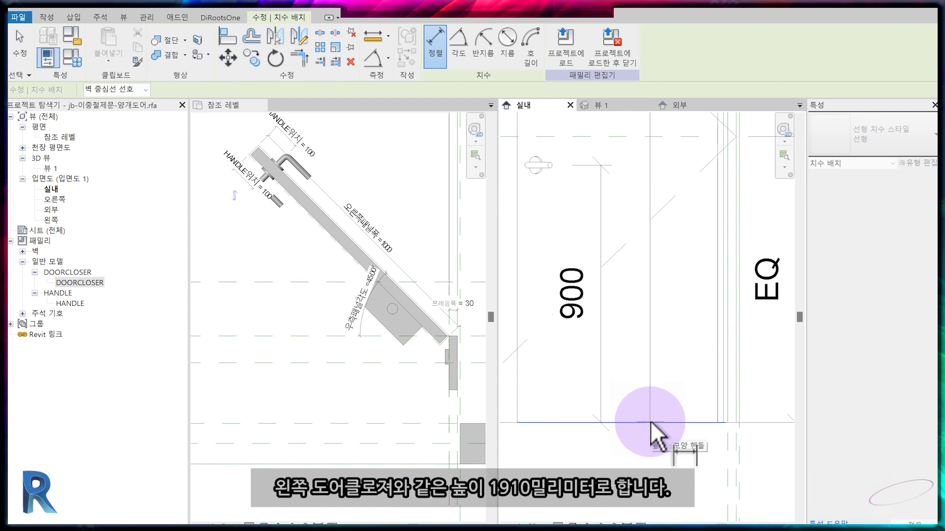
{"action": "left_click", "coordinate": [651, 421]}
{"action": "left_click", "coordinate": [654, 394]}
{"action": "scroll", "coordinate": [654, 394], "scroll_direction": "down", "scroll_amount": 3}
{"action": "key", "text": "Escape"}
{"action": "key", "text": "Escape"}
Step: Set the right door closer's height dimension to 1910 mm
{"action": "left_click", "coordinate": [684, 297]}
{"action": "type", "text": "1910"}
{"action": "key", "text": "Return"}
{"action": "key", "text": "Escape"}
Step: Dimension the distance from the model line at the right panel's hinge end to the door closer's centre in the 참조 레벨 plan
{"action": "scroll", "coordinate": [388, 333], "scroll_direction": "up", "scroll_amount": 2}
{"action": "mouse_move", "coordinate": [381, 352]}
{"action": "middle_mouse_down"}
{"action": "mouse_move", "coordinate": [304, 359]}
{"action": "mouse_move", "coordinate": [432, 411]}
{"action": "middle_mouse_up"}
{"action": "scroll", "coordinate": [344, 359], "scroll_direction": "down", "scroll_amount": 2}
{"action": "scroll", "coordinate": [416, 327], "scroll_direction": "up", "scroll_amount": 3}
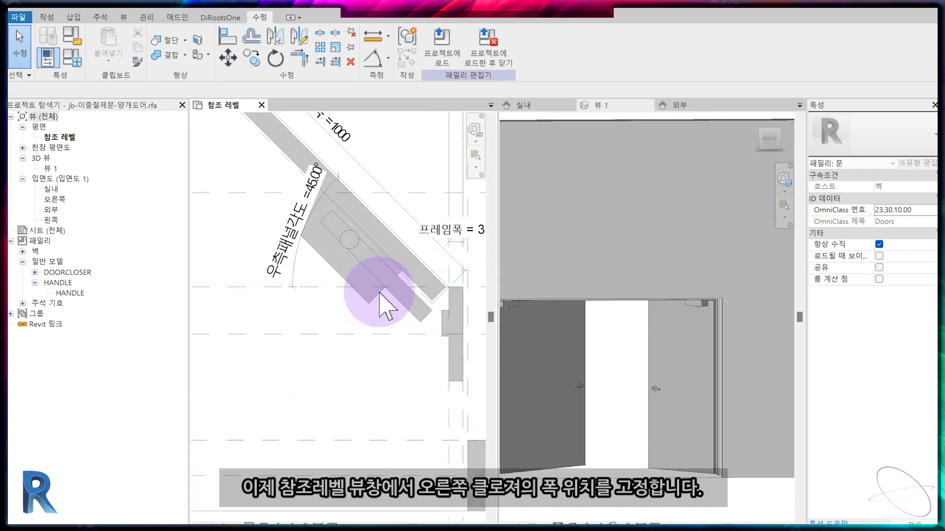
{"action": "scroll", "coordinate": [302, 263], "scroll_direction": "down", "scroll_amount": 2}
{"action": "key", "text": "d"}
{"action": "key", "text": "i"}
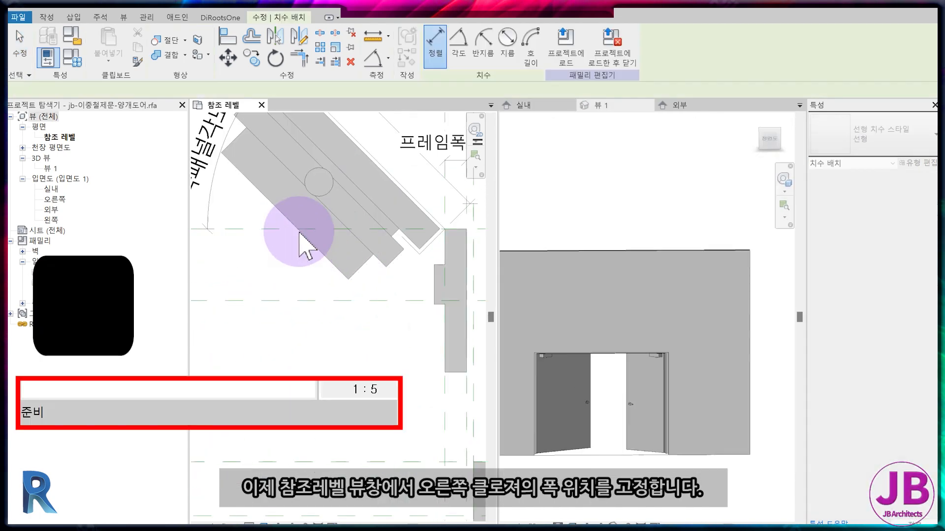
{"action": "scroll", "coordinate": [433, 242], "scroll_direction": "up", "scroll_amount": 2}
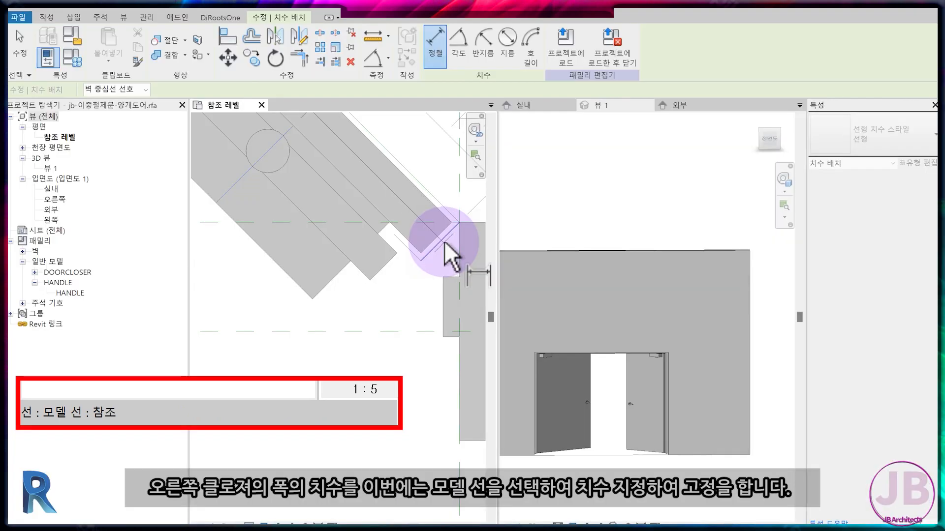
{"action": "left_click", "coordinate": [444, 241]}
{"action": "scroll", "coordinate": [367, 338], "scroll_direction": "down", "scroll_amount": 2}
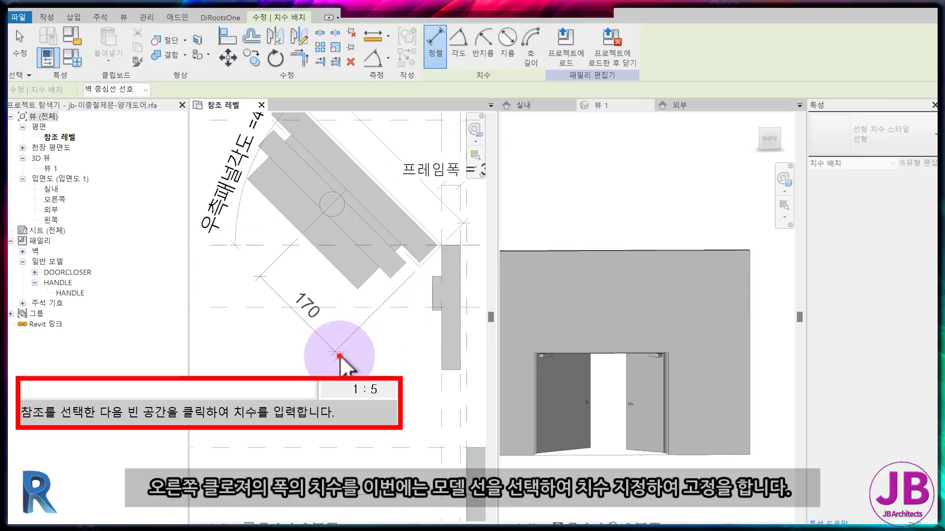
{"action": "left_click", "coordinate": [339, 355]}
{"action": "key", "text": "Escape"}
Step: Label the right door closer's position dimension with the existing CLOSER위치 parameter
{"action": "left_click", "coordinate": [318, 344]}
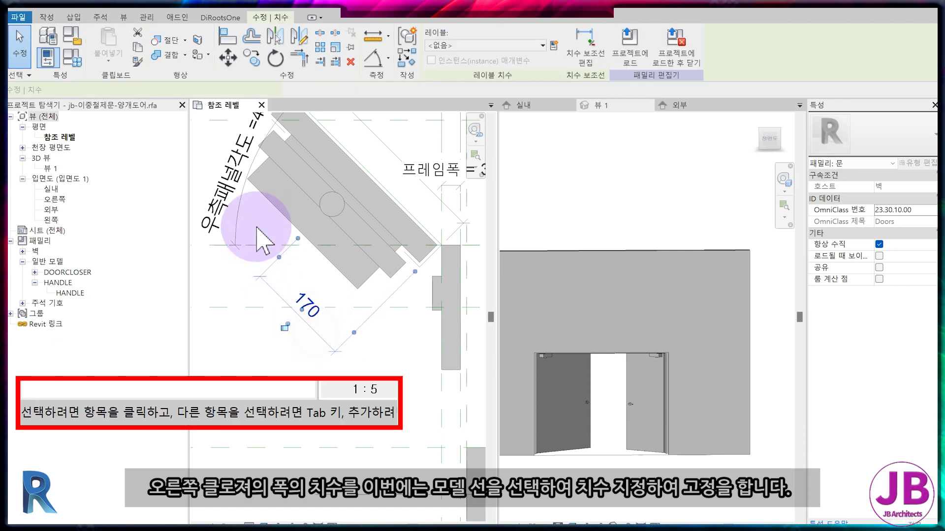
{"action": "left_click", "coordinate": [490, 45]}
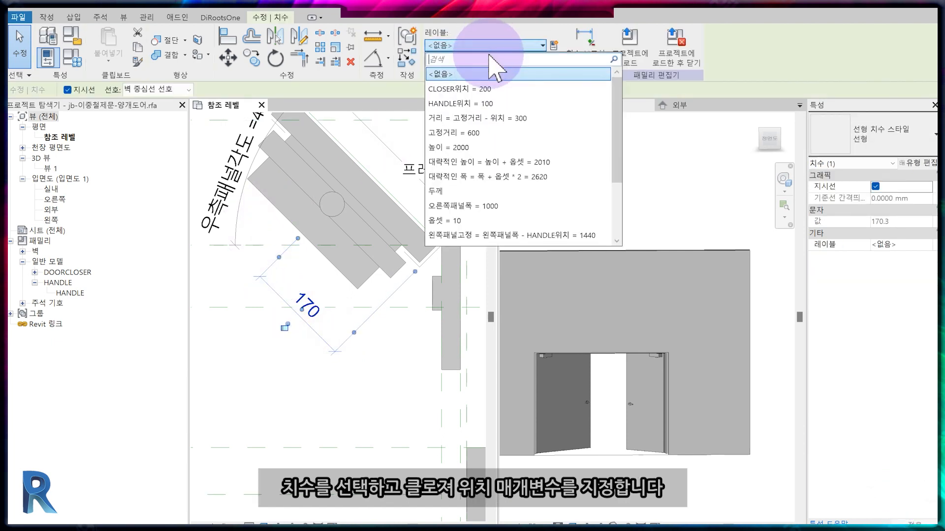
{"action": "left_click", "coordinate": [492, 89]}
{"action": "left_click", "coordinate": [401, 270]}
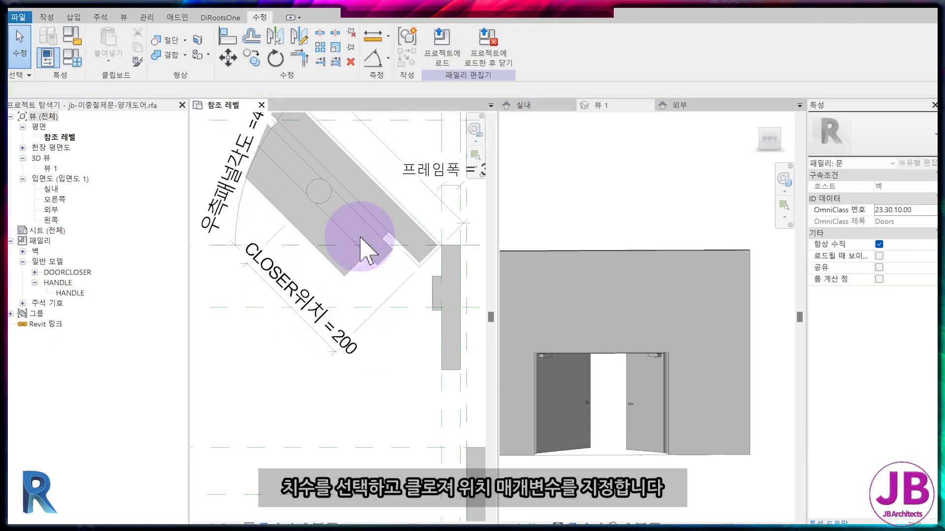
Step: Test the family with 우측패널각도 set to 60° and check the door in the plan and 3D views
{"action": "left_click", "coordinate": [73, 58]}
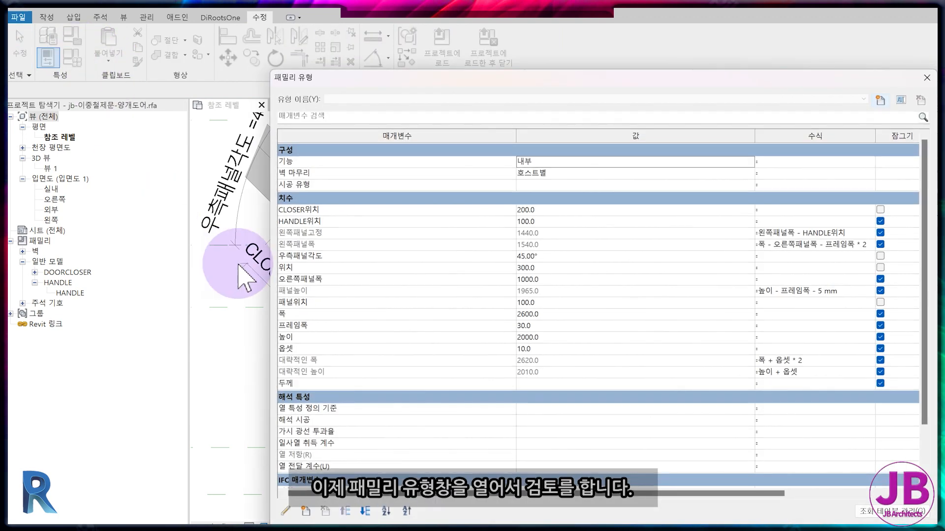
{"action": "left_click", "coordinate": [554, 257]}
{"action": "type", "text": "60"}
{"action": "key", "text": "Return"}
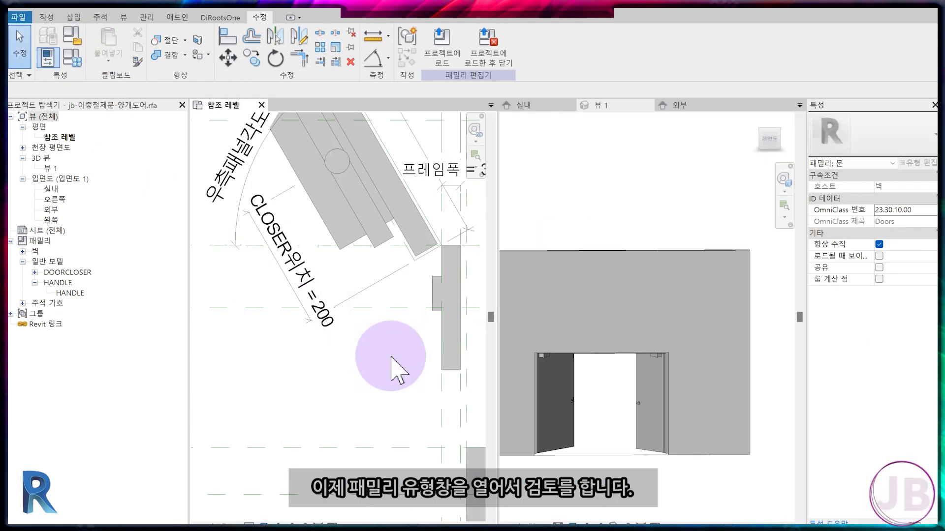
{"action": "scroll", "coordinate": [383, 354], "scroll_direction": "down", "scroll_amount": 5}
{"action": "scroll", "coordinate": [721, 492], "scroll_direction": "down", "scroll_amount": 2}
{"action": "left_click", "coordinate": [761, 130]}
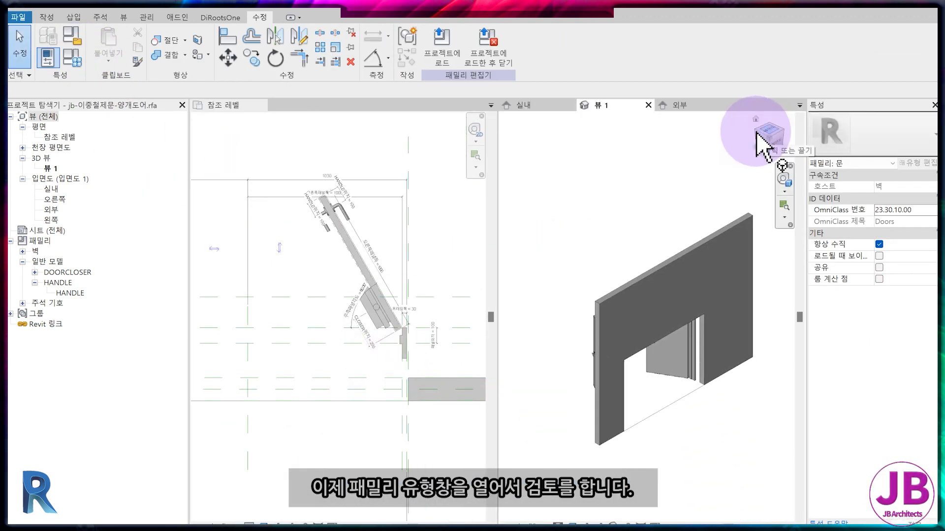
{"action": "scroll", "coordinate": [633, 316], "scroll_direction": "up", "scroll_amount": 3}
Step: Try 우측패널각도 at 90° in the family types and undo the panel angle changes
{"action": "left_click", "coordinate": [72, 58]}
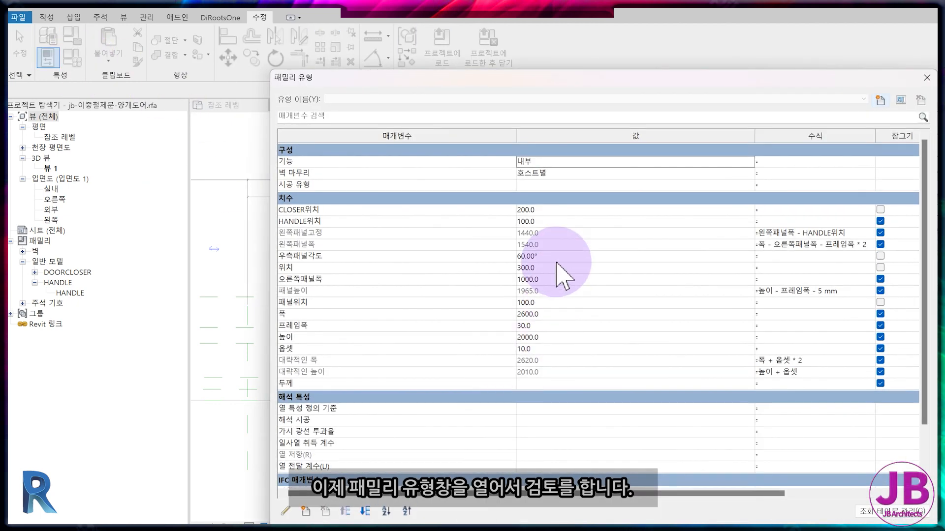
{"action": "type", "text": "90"}
{"action": "key", "text": "Return"}
{"action": "scroll", "coordinate": [681, 320], "scroll_direction": "down", "scroll_amount": 2}
{"action": "key", "text": "ctrl+z"}
{"action": "key", "text": "ctrl+z"}
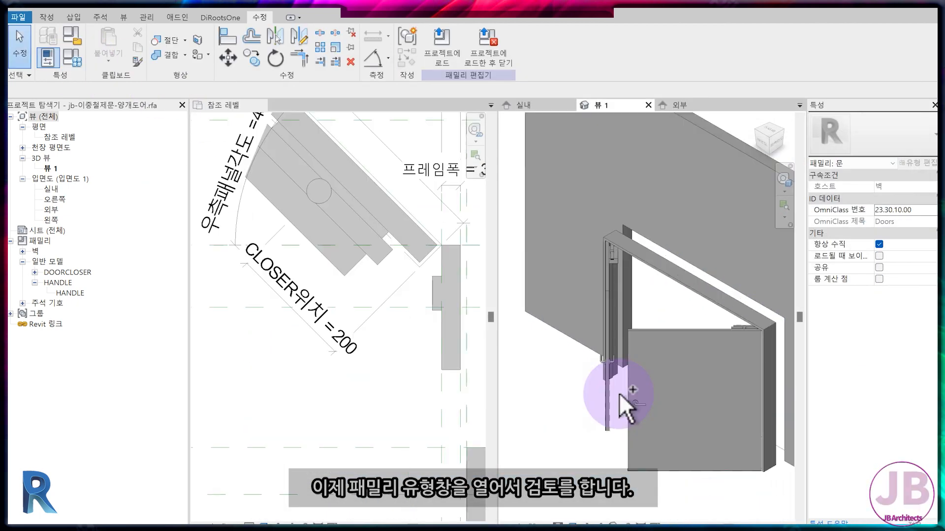
Step: Try a narrower door width and inspect the left handle's unlabelled position dimension in the 참조 레벨 plan
{"action": "left_click", "coordinate": [72, 55]}
{"action": "key", "text": "Escape"}
{"action": "scroll", "coordinate": [379, 437], "scroll_direction": "down", "scroll_amount": 3}
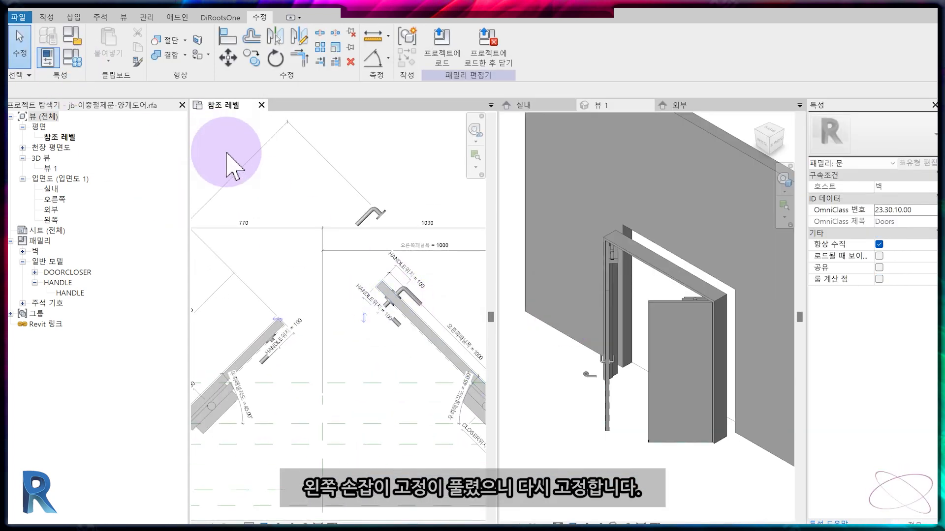
{"action": "left_click", "coordinate": [233, 169]}
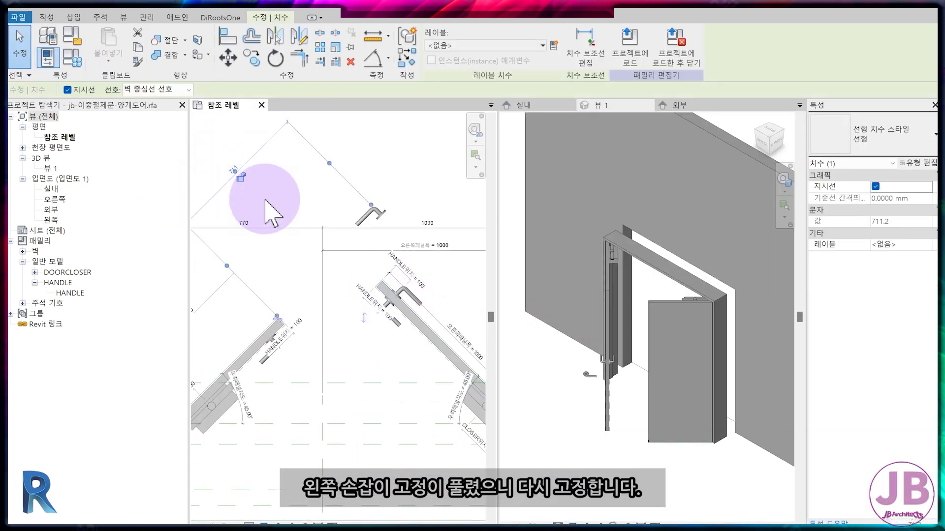
{"action": "left_click", "coordinate": [360, 213]}
{"action": "left_click", "coordinate": [240, 168]}
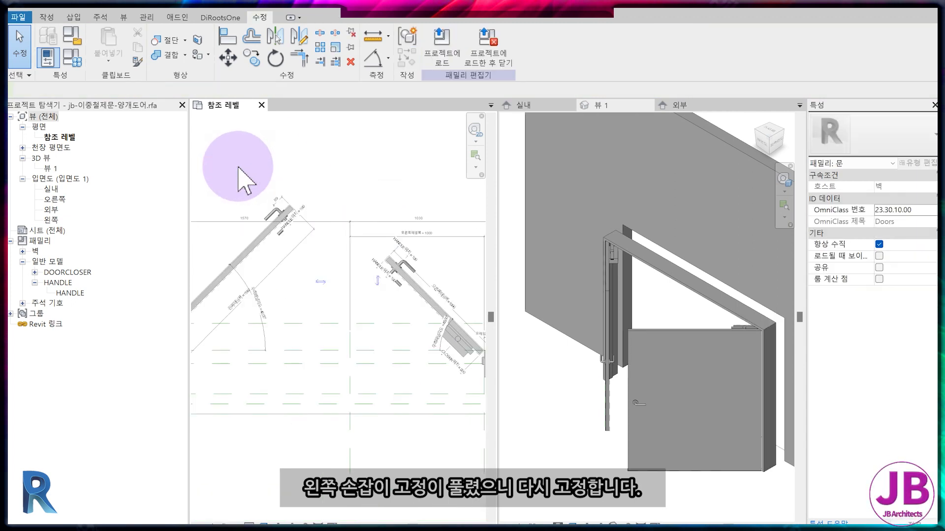
Step: Label the unlabelled position dimension of the left panel's handle with the HANDLE위치 parameter
{"action": "scroll", "coordinate": [261, 196], "scroll_direction": "up", "scroll_amount": 5}
{"action": "left_click", "coordinate": [295, 190]}
{"action": "left_click", "coordinate": [487, 45]}
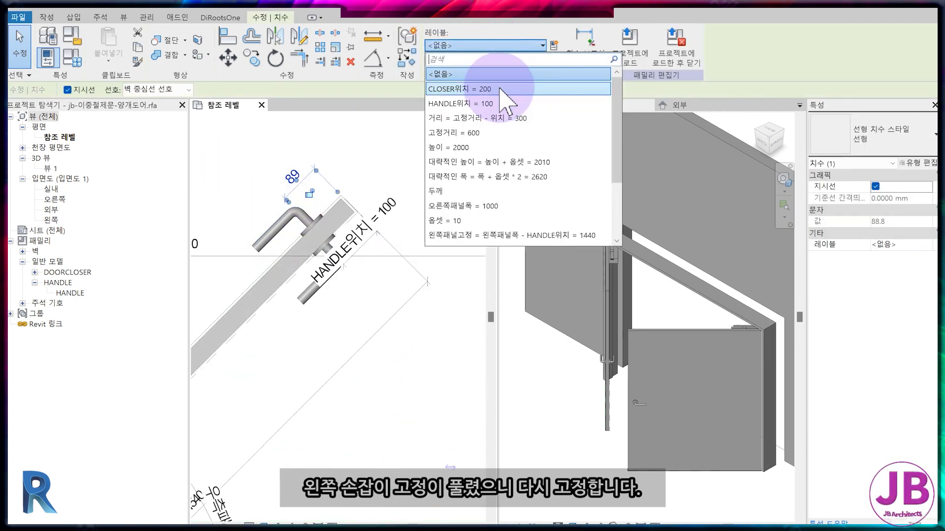
{"action": "left_click", "coordinate": [487, 103]}
{"action": "left_click", "coordinate": [401, 264]}
{"action": "scroll", "coordinate": [345, 344], "scroll_direction": "down", "scroll_amount": 2}
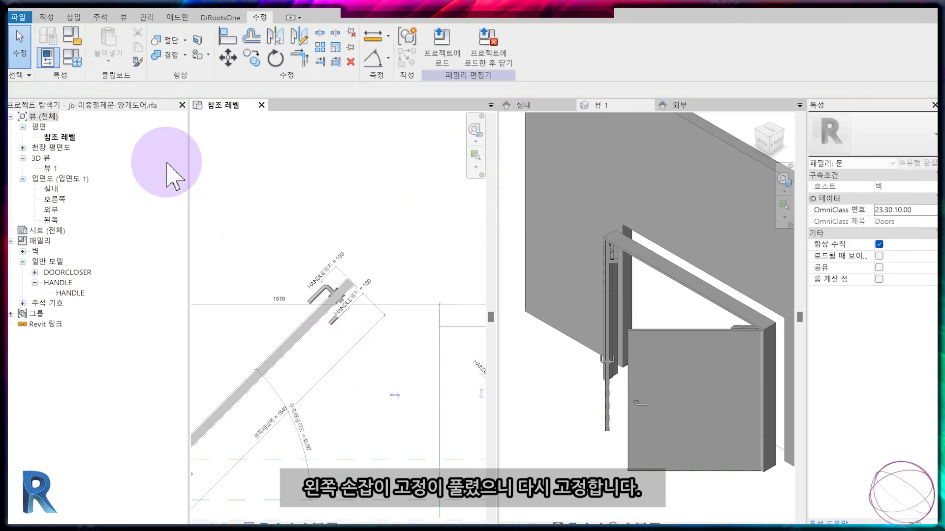
Step: Set the door width parameter 폭 to 2100 in the family types and check both panels in the plan
{"action": "left_click", "coordinate": [47, 58]}
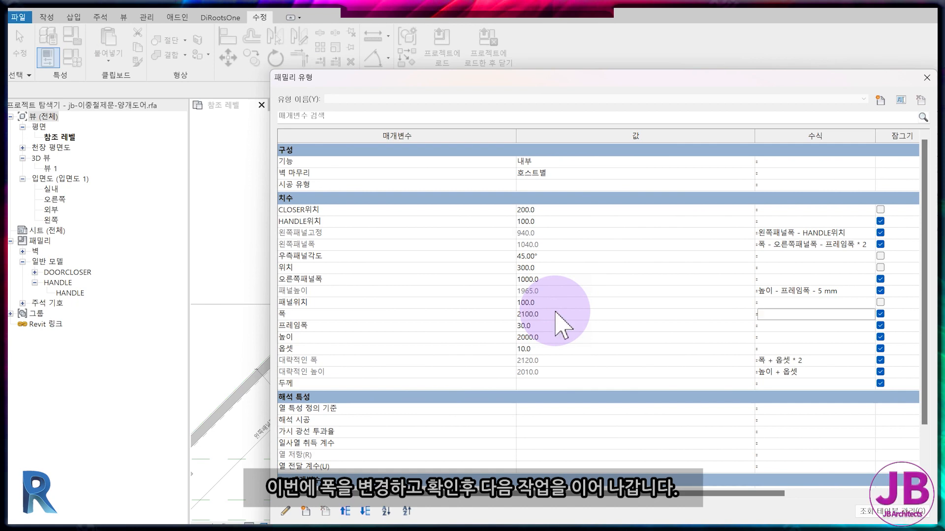
{"action": "key", "text": "Return"}
{"action": "scroll", "coordinate": [302, 329], "scroll_direction": "down", "scroll_amount": 3}
{"action": "scroll", "coordinate": [302, 400], "scroll_direction": "up", "scroll_amount": 2}
{"action": "scroll", "coordinate": [296, 365], "scroll_direction": "down", "scroll_amount": 1}
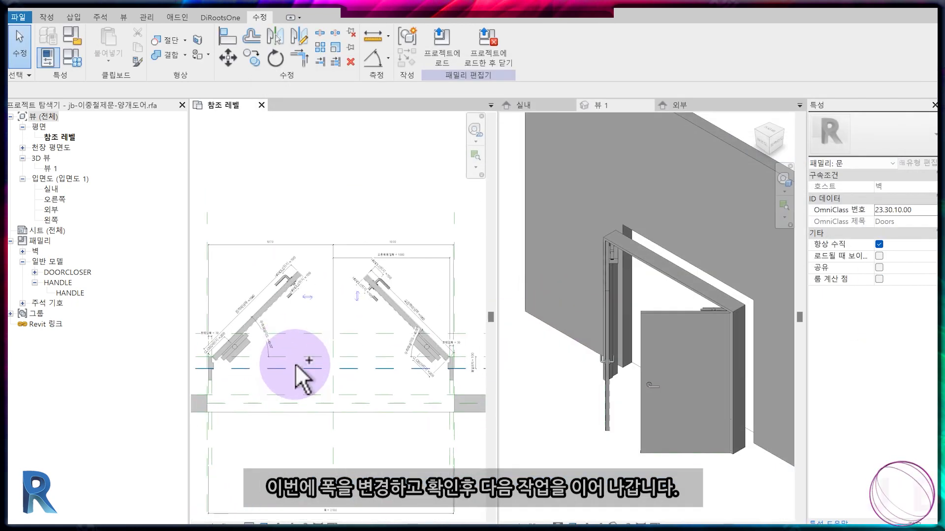
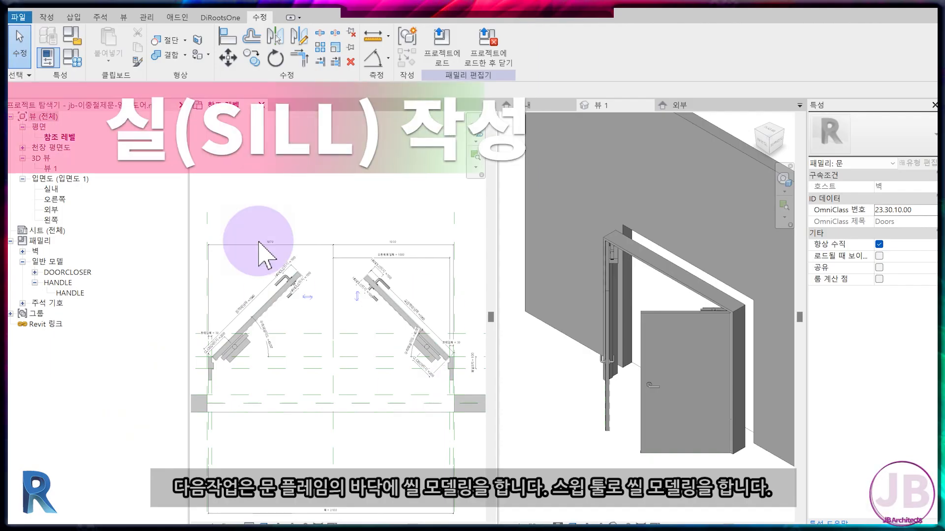
Step: Open the 왼쪽 elevation and start a sweep with a sketched path for the door sill
{"action": "double_click", "coordinate": [51, 209]}
{"action": "double_click", "coordinate": [52, 220]}
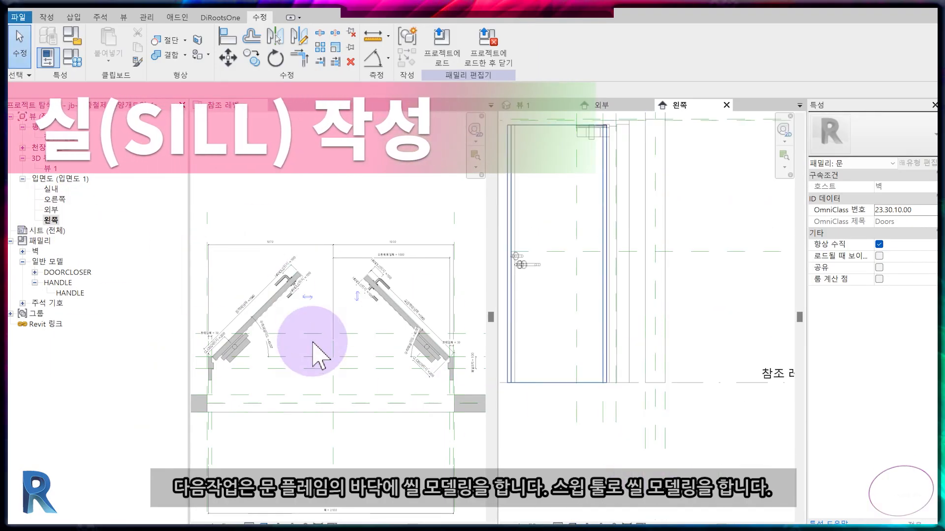
{"action": "left_click", "coordinate": [47, 18]}
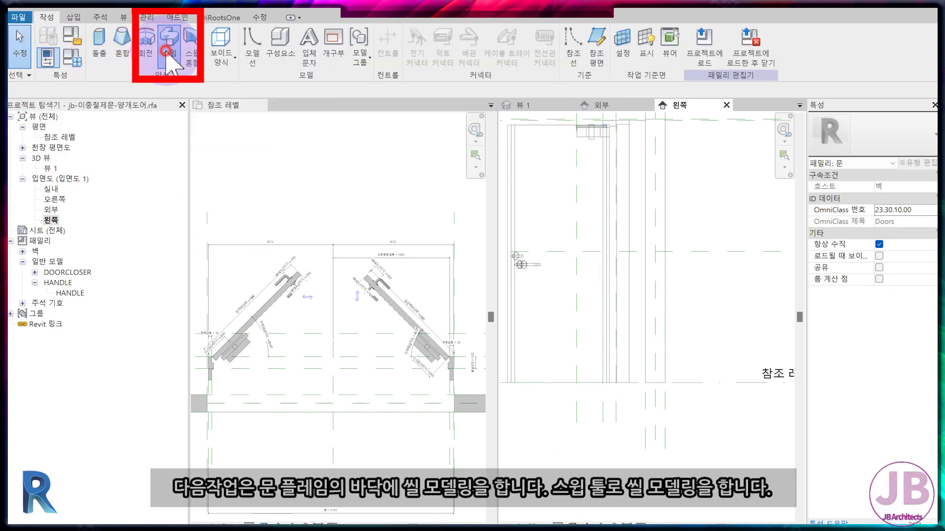
{"action": "left_click", "coordinate": [169, 51]}
{"action": "left_click", "coordinate": [538, 37]}
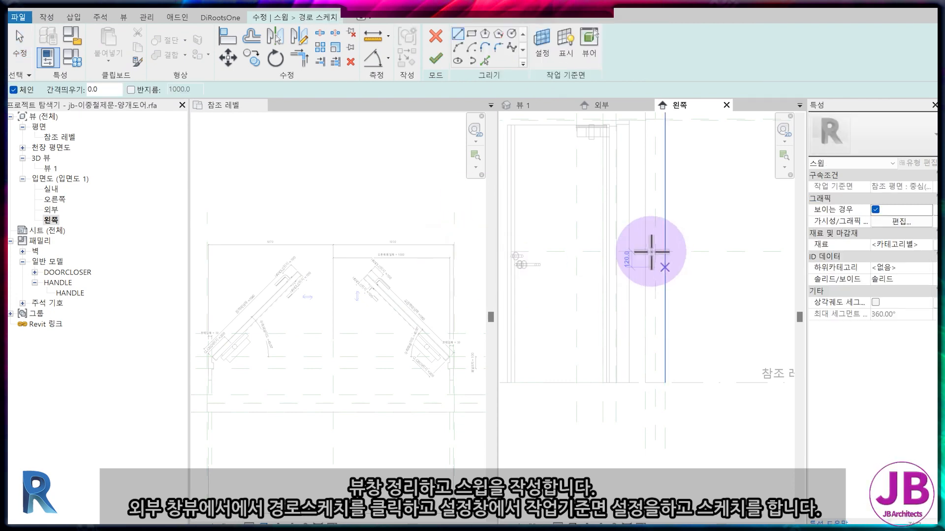
Step: Set the sweep path's work plane to reference plane CEN and open the 외부 elevation for sketching
{"action": "left_click", "coordinate": [542, 44]}
{"action": "left_click", "coordinate": [489, 275]}
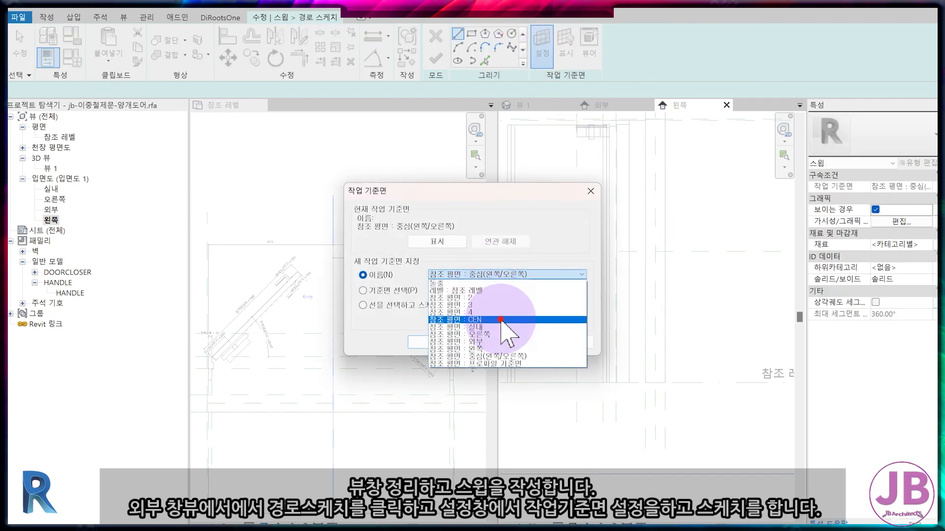
{"action": "left_click", "coordinate": [474, 319]}
{"action": "left_click", "coordinate": [448, 342]}
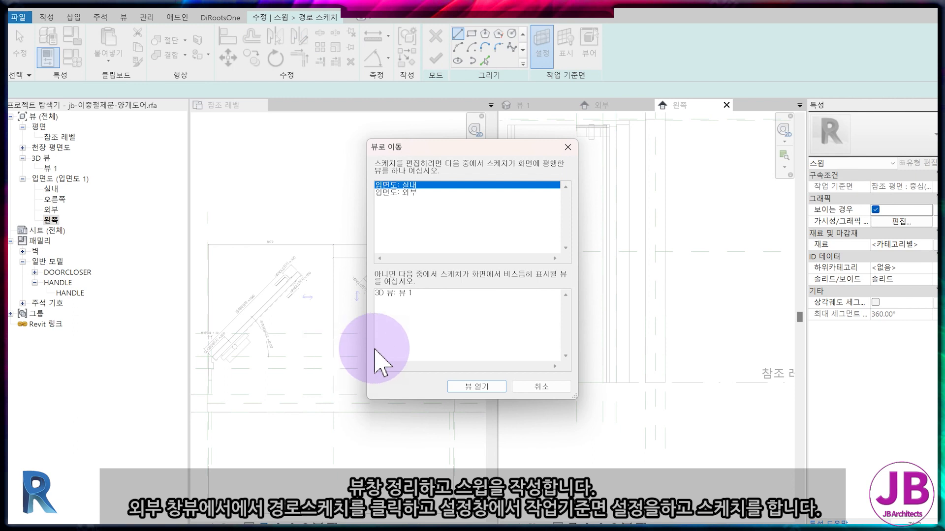
{"action": "double_click", "coordinate": [398, 193]}
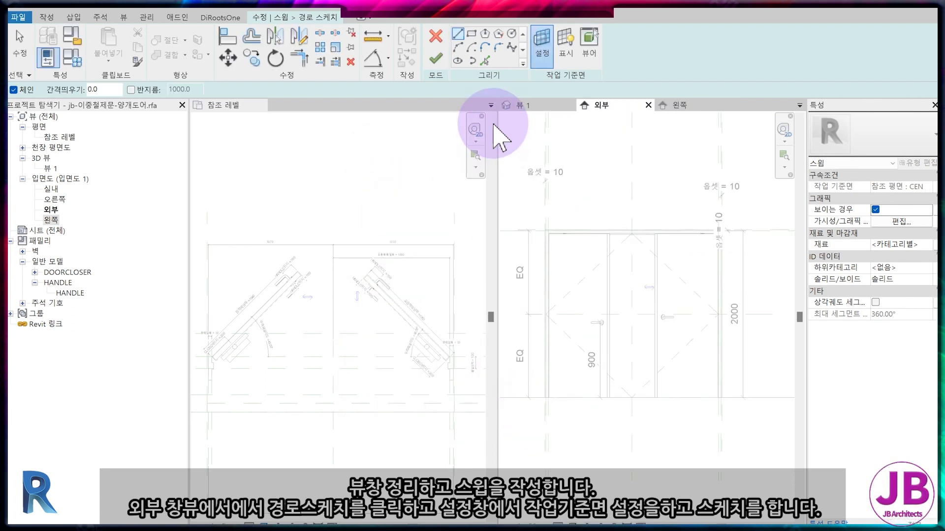
Step: Sketch the sill's straight path along the reference level at the base of the door, from one frame jamb to the other
{"action": "left_click", "coordinate": [558, 396]}
{"action": "left_click", "coordinate": [716, 397]}
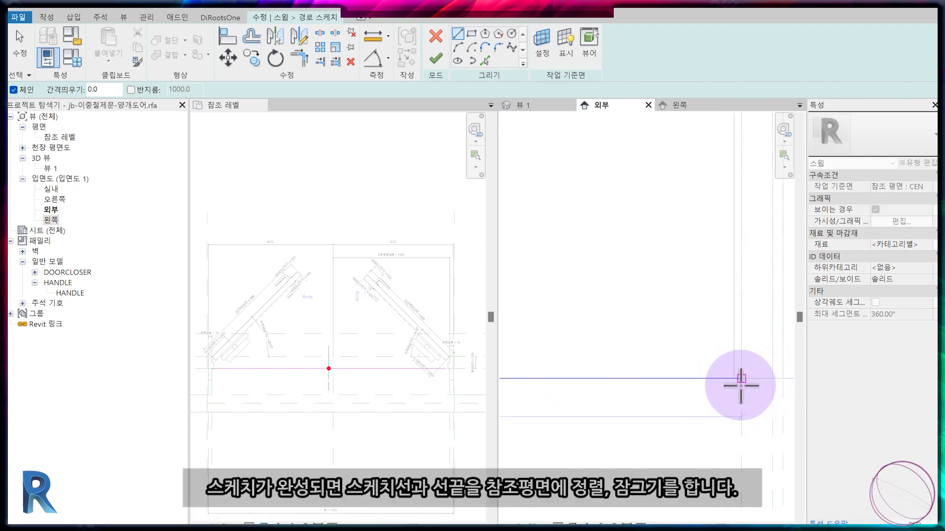
{"action": "scroll", "coordinate": [743, 407], "scroll_direction": "down", "scroll_amount": 5}
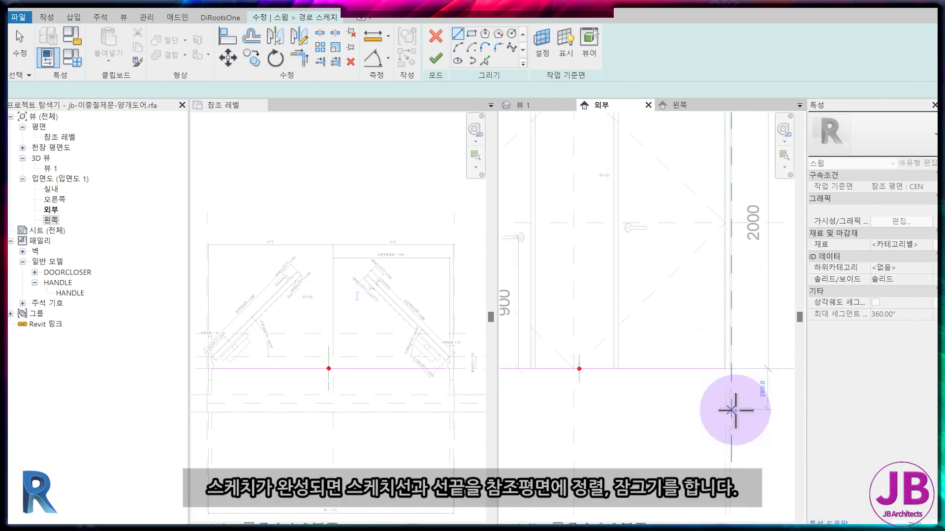
{"action": "key", "text": "Escape"}
{"action": "key", "text": "Escape"}
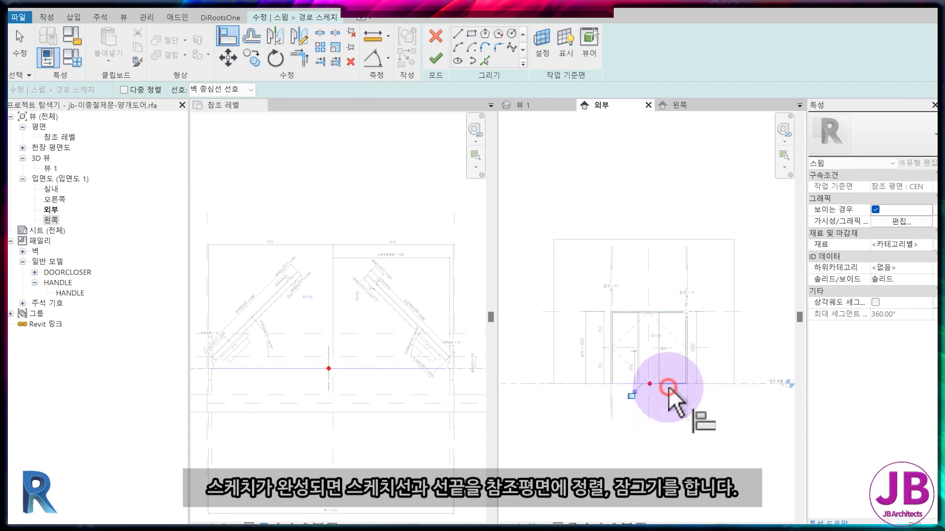
Step: Align and lock the path line and its ends to the reference planes, and finish the path sketch
{"action": "scroll", "coordinate": [625, 394], "scroll_direction": "up", "scroll_amount": 5}
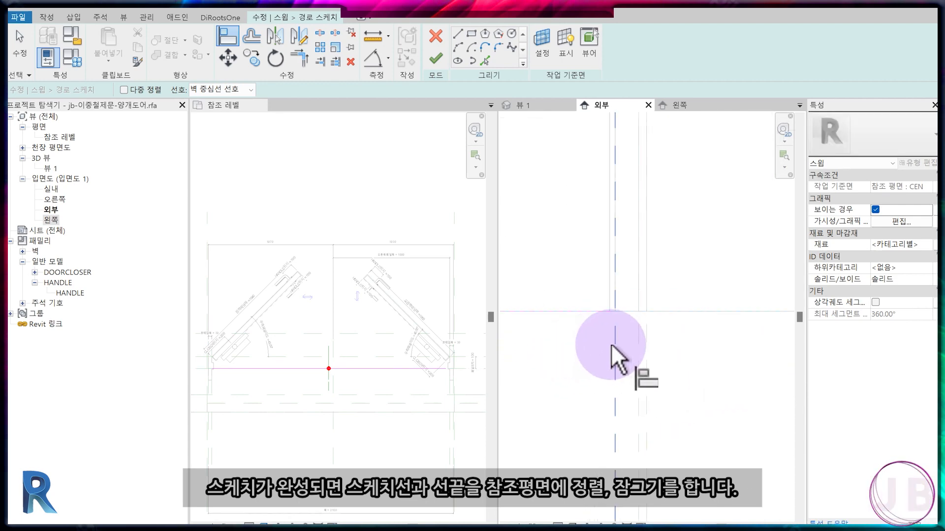
{"action": "left_click", "coordinate": [616, 293]}
{"action": "scroll", "coordinate": [665, 313], "scroll_direction": "down", "scroll_amount": 6}
{"action": "scroll", "coordinate": [576, 318], "scroll_direction": "up", "scroll_amount": 6}
{"action": "middle_click_drag", "start_coordinate": [537, 320], "coordinate": [631, 308]}
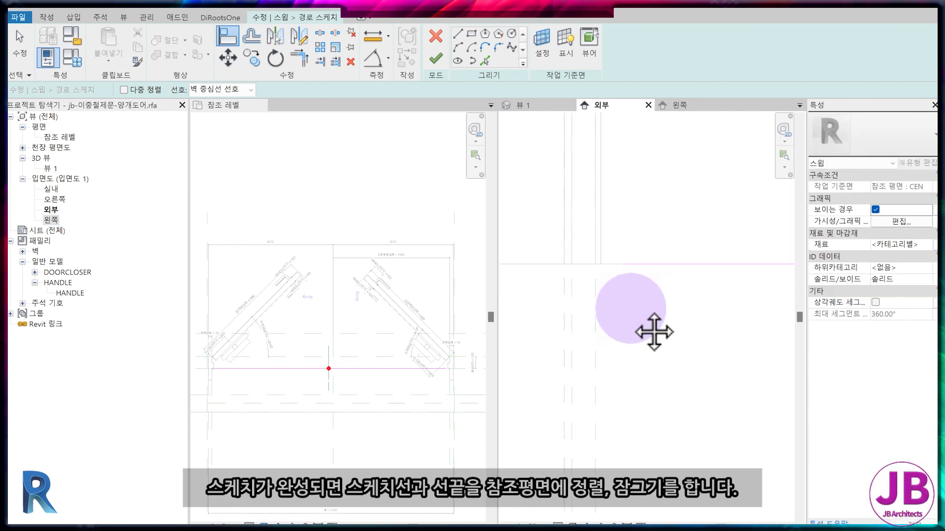
{"action": "left_click", "coordinate": [629, 255]}
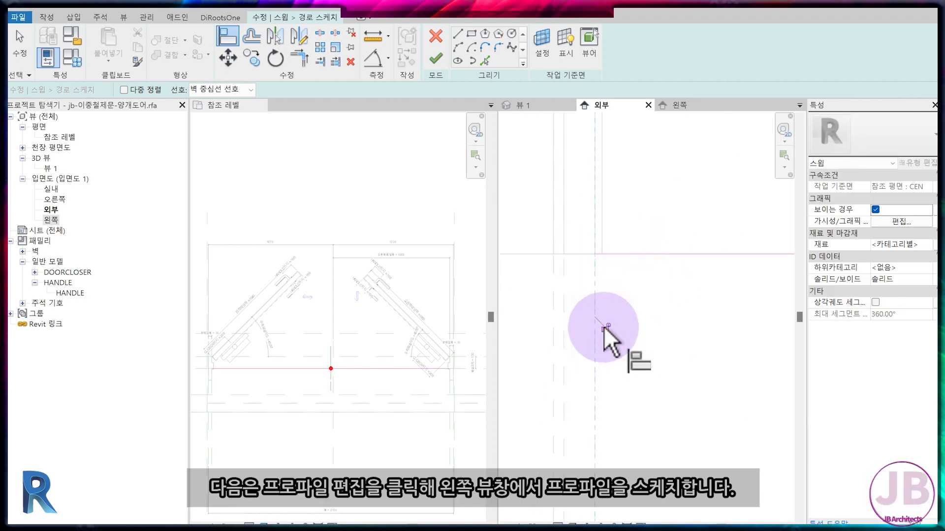
{"action": "left_click", "coordinate": [436, 58]}
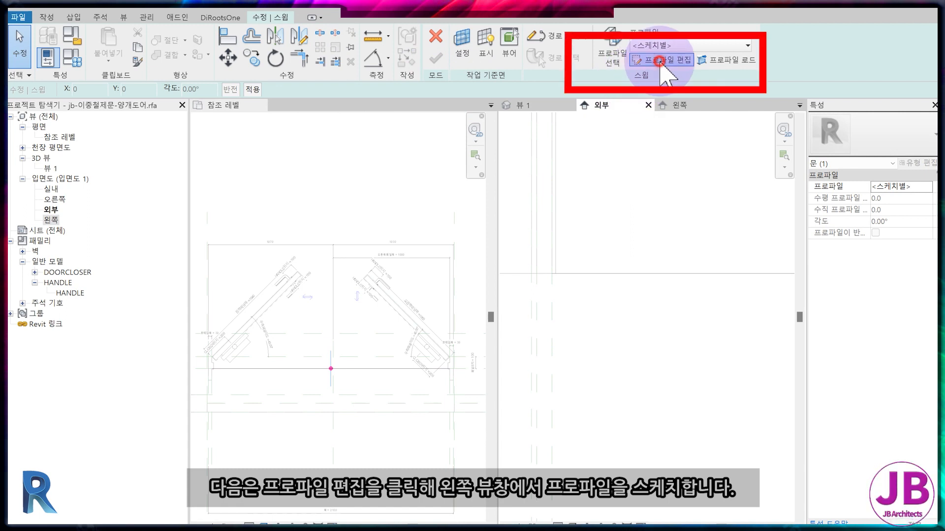
Step: Start editing the sweep profile in the 왼쪽 elevation and sketch the sill's raised top edge with a slope down to the reference level
{"action": "left_click", "coordinate": [664, 63]}
{"action": "key", "text": "Return"}
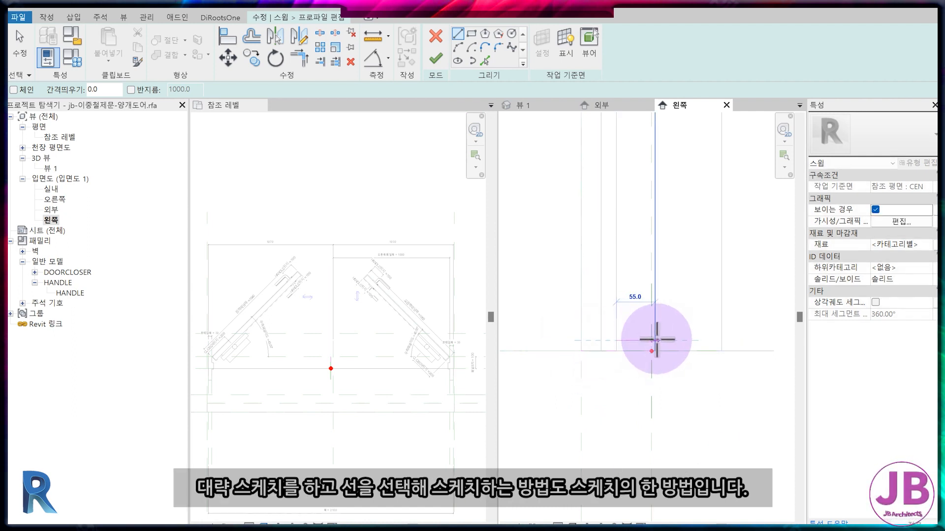
{"action": "scroll", "coordinate": [692, 334], "scroll_direction": "up", "scroll_amount": 3}
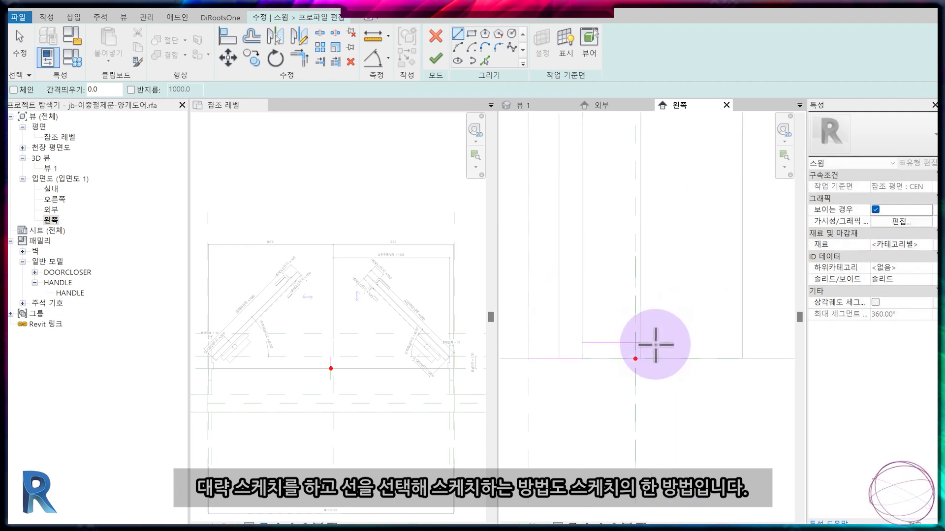
{"action": "left_click", "coordinate": [640, 345]}
{"action": "left_click", "coordinate": [744, 361]}
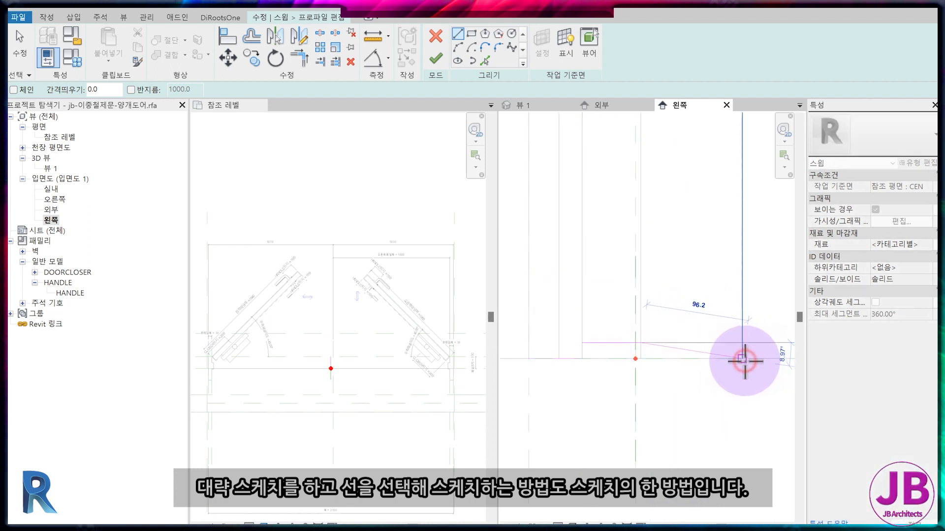
{"action": "scroll", "coordinate": [711, 367], "scroll_direction": "down", "scroll_amount": 1}
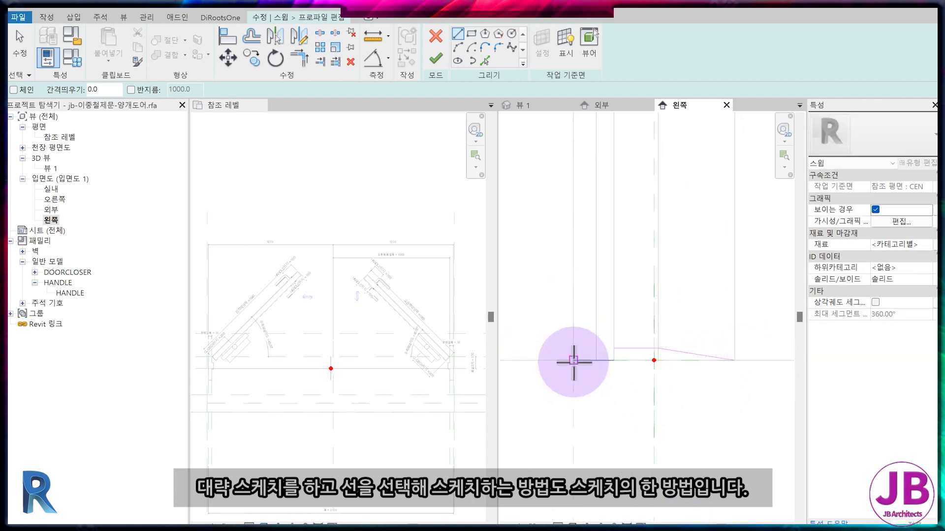
Step: Close the sill profile with side edges reaching 30 mm below the reference level and a horizontal bottom edge
{"action": "left_click", "coordinate": [576, 378]}
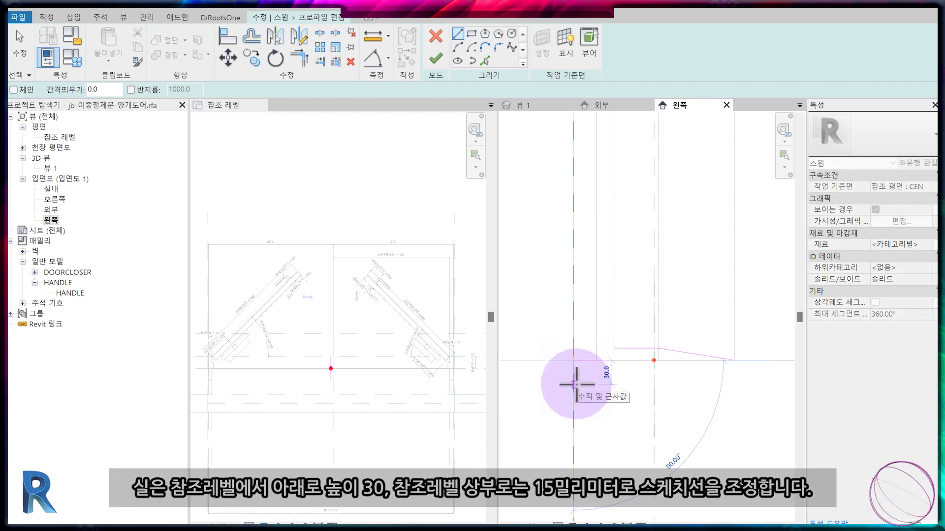
{"action": "scroll", "coordinate": [743, 385], "scroll_direction": "up", "scroll_amount": 1}
{"action": "left_click", "coordinate": [540, 384]}
{"action": "left_click", "coordinate": [721, 385]}
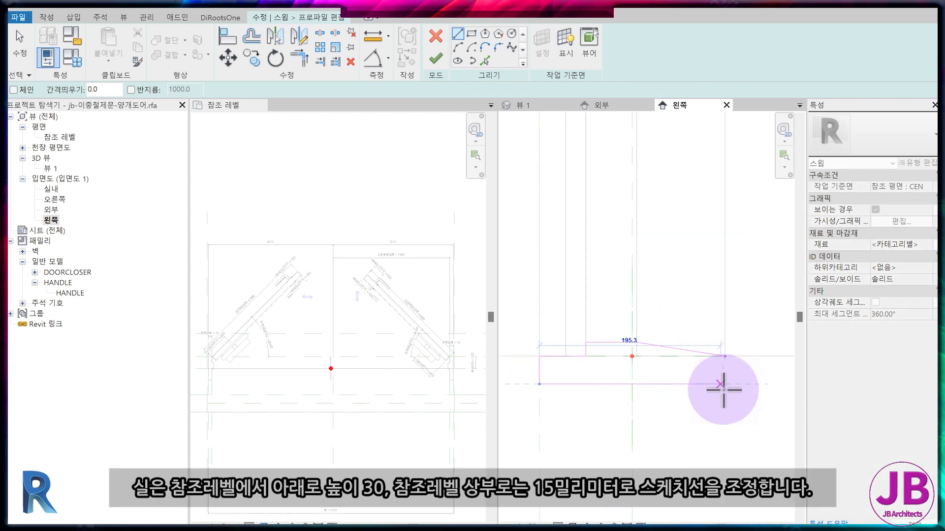
{"action": "scroll", "coordinate": [742, 385], "scroll_direction": "up", "scroll_amount": 2}
{"action": "left_click", "coordinate": [716, 339]}
{"action": "key", "text": "Escape"}
{"action": "key", "text": "Escape"}
Step: Set the profile's top line to 15 mm above the reference level, and finish the profile and the sweep
{"action": "scroll", "coordinate": [709, 398], "scroll_direction": "down", "scroll_amount": 3}
{"action": "left_click", "coordinate": [641, 377]}
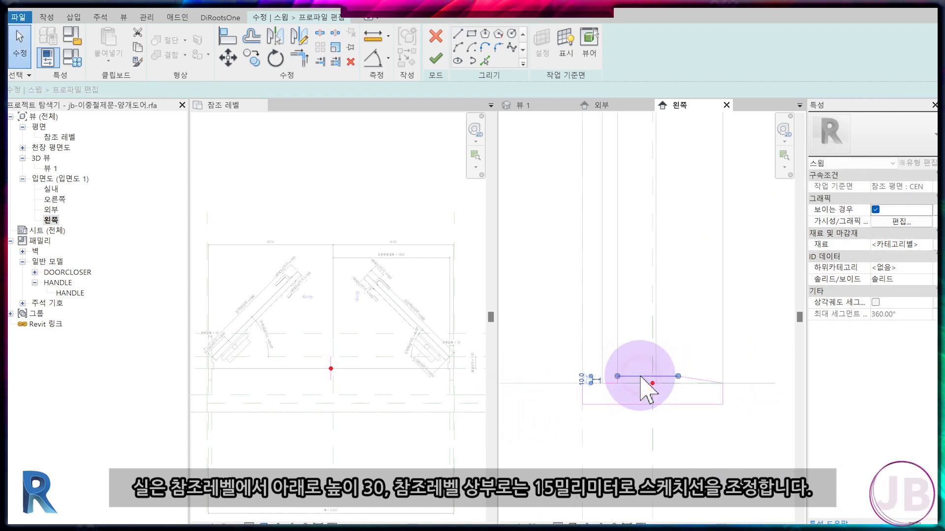
{"action": "left_click", "coordinate": [582, 380]}
{"action": "key", "text": "Escape"}
{"action": "left_click", "coordinate": [436, 59]}
{"action": "left_click", "coordinate": [436, 59]}
{"action": "key", "text": "Escape"}
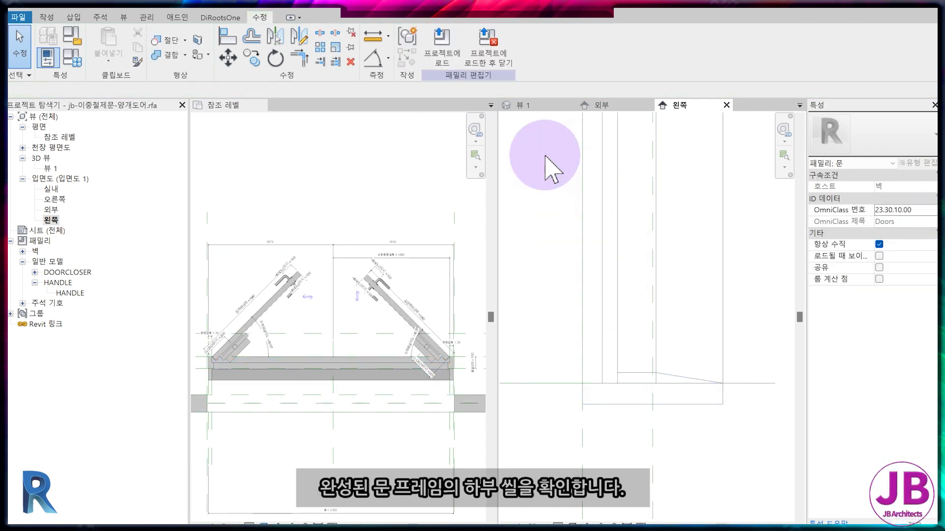
Step: Examine the finished sill at the bottom of the door frame in the 3D view 뷰 1
{"action": "left_click", "coordinate": [524, 105]}
{"action": "scroll", "coordinate": [625, 440], "scroll_direction": "down", "scroll_amount": 3}
{"action": "scroll", "coordinate": [621, 408], "scroll_direction": "up", "scroll_amount": 3}
{"action": "left_click", "coordinate": [624, 384]}
{"action": "left_click", "coordinate": [627, 453]}
{"action": "middle_click_drag", "start_coordinate": [621, 466], "coordinate": [586, 420]}
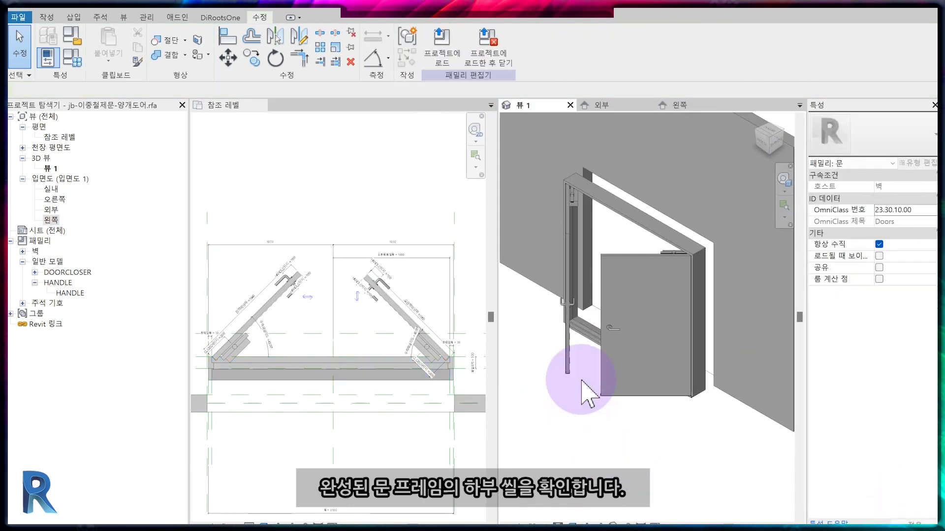
{"action": "scroll", "coordinate": [589, 324], "scroll_direction": "up", "scroll_amount": 5}
{"action": "scroll", "coordinate": [584, 279], "scroll_direction": "up", "scroll_amount": 4}
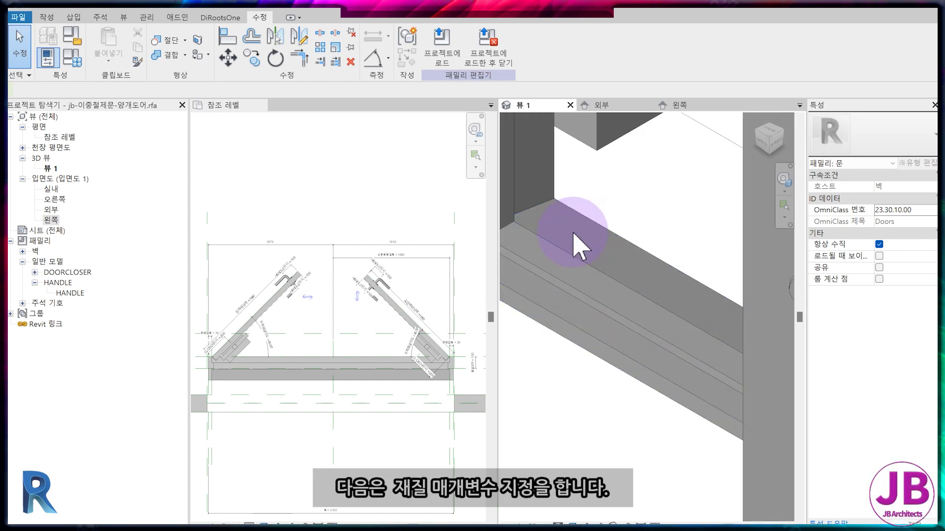
{"action": "scroll", "coordinate": [583, 281], "scroll_direction": "down", "scroll_amount": 8}
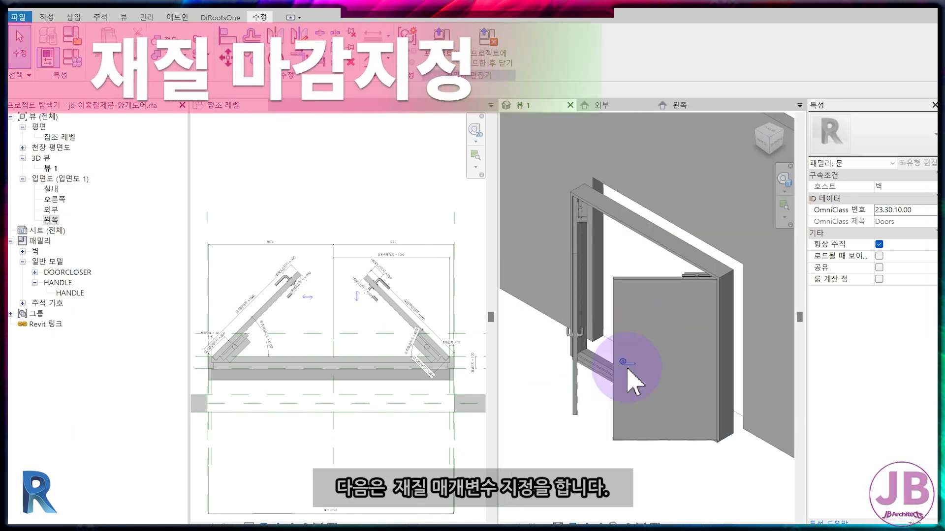
Step: Associate the door handle's HANDLE material type property with a new family parameter named HANDLE
{"action": "left_click", "coordinate": [627, 370]}
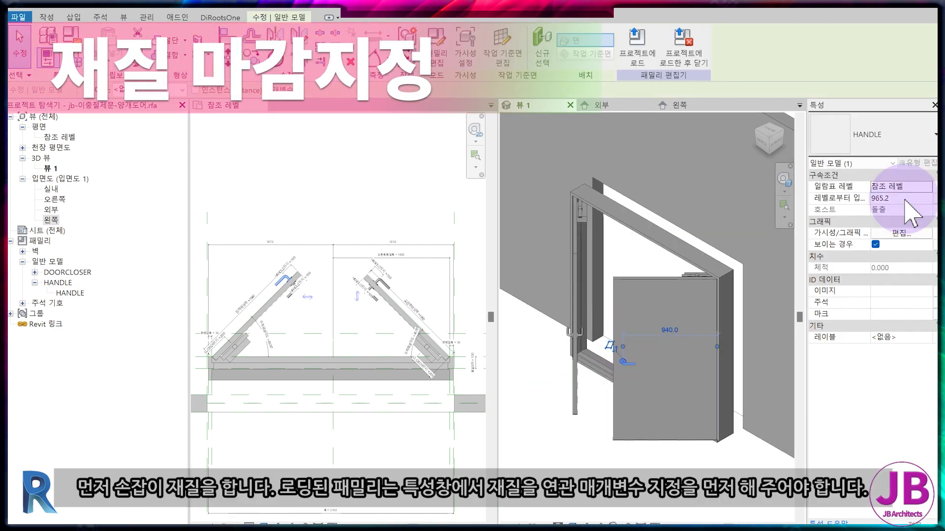
{"action": "left_click", "coordinate": [917, 162]}
{"action": "left_click", "coordinate": [787, 160]}
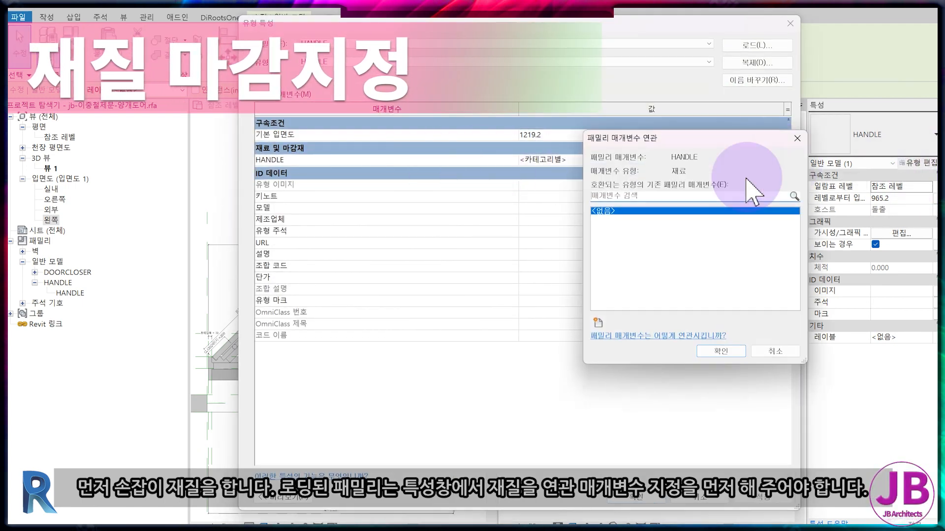
{"action": "left_click", "coordinate": [598, 323]}
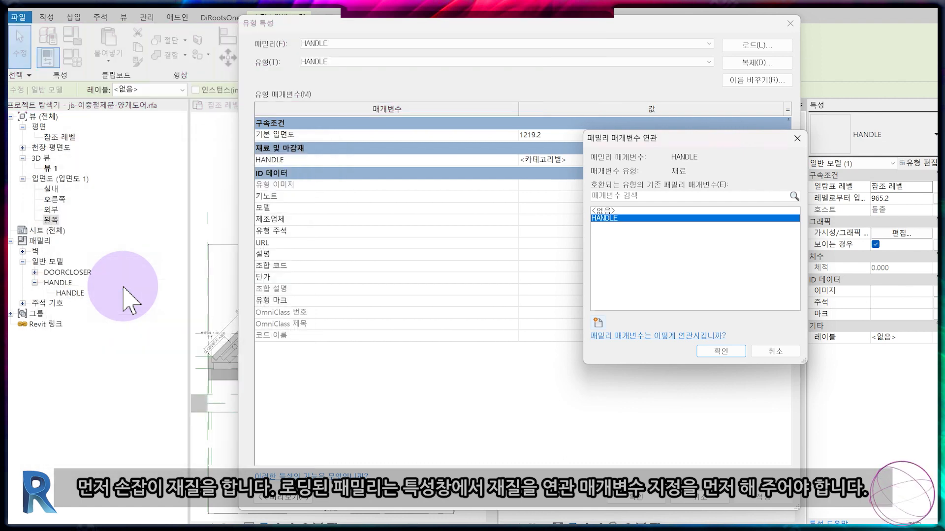
{"action": "key", "text": "Return"}
{"action": "left_click", "coordinate": [643, 497]}
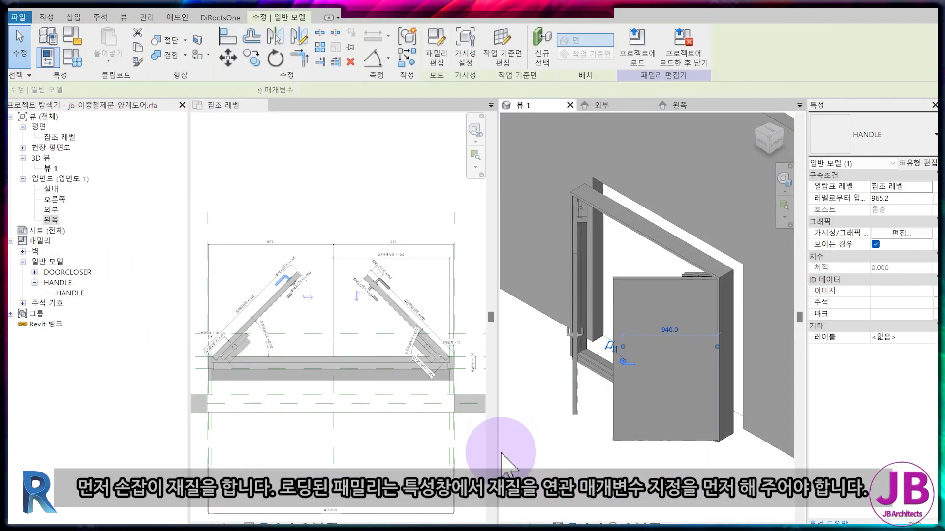
{"action": "left_click", "coordinate": [535, 413]}
{"action": "left_click", "coordinate": [78, 54]}
{"action": "left_click", "coordinate": [369, 188]}
{"action": "left_click", "coordinate": [370, 188]}
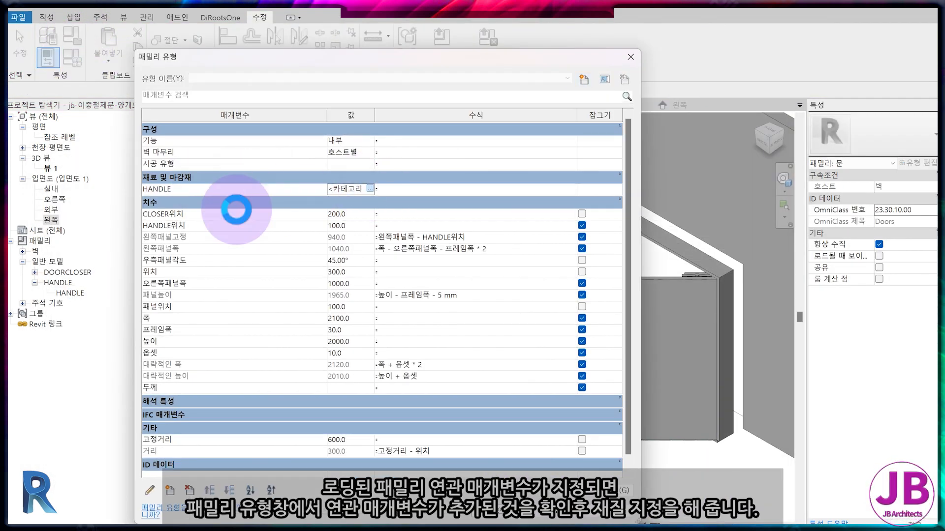
{"action": "left_click", "coordinate": [100, 192]}
{"action": "left_click", "coordinate": [116, 208]}
{"action": "type", "text": "@HANLDE"}
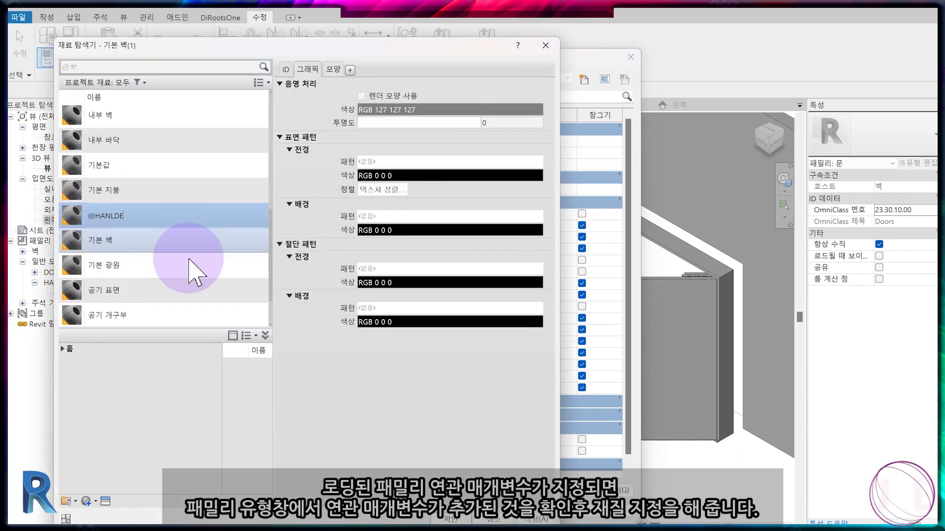
{"action": "key", "text": "Return"}
{"action": "left_click", "coordinate": [333, 69]}
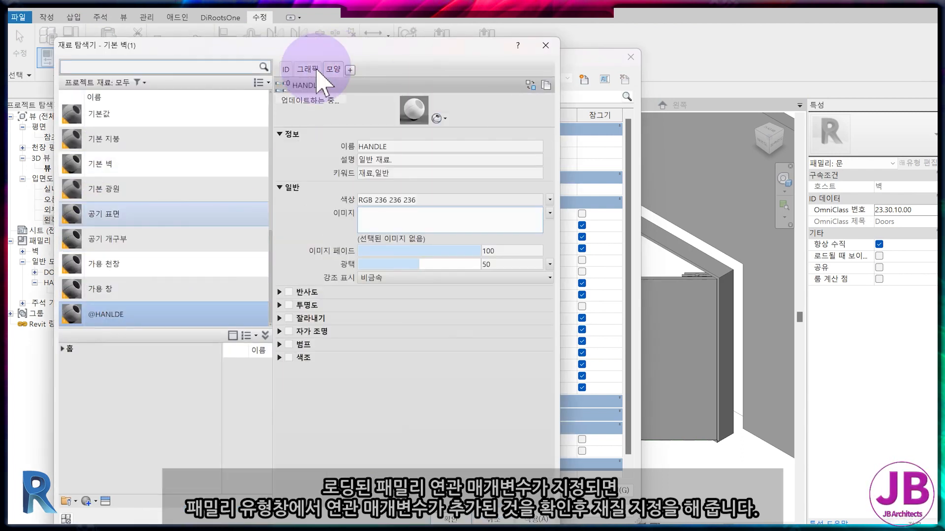
{"action": "left_click", "coordinate": [451, 519]}
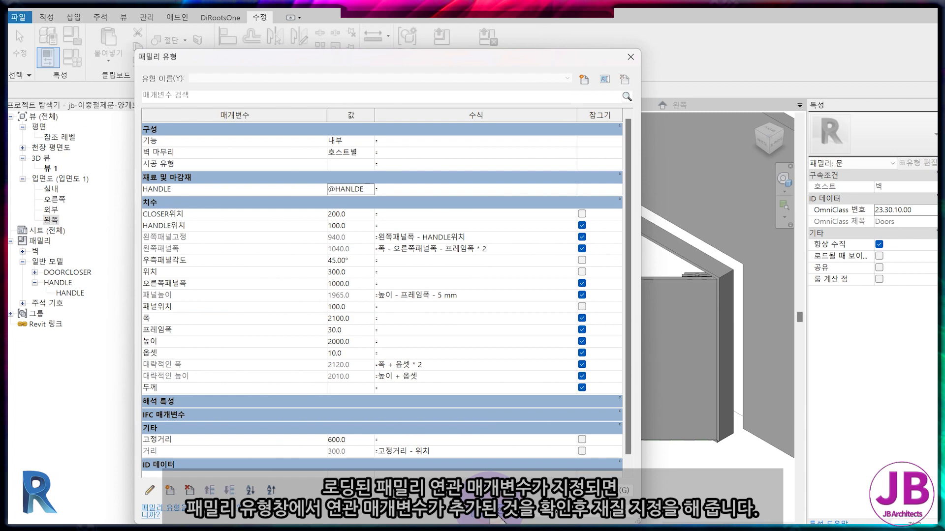
{"action": "left_click", "coordinate": [503, 513]}
Step: Associate the front door panel's material with a new type parameter named PANEL under materials and finishes
{"action": "left_click", "coordinate": [655, 293]}
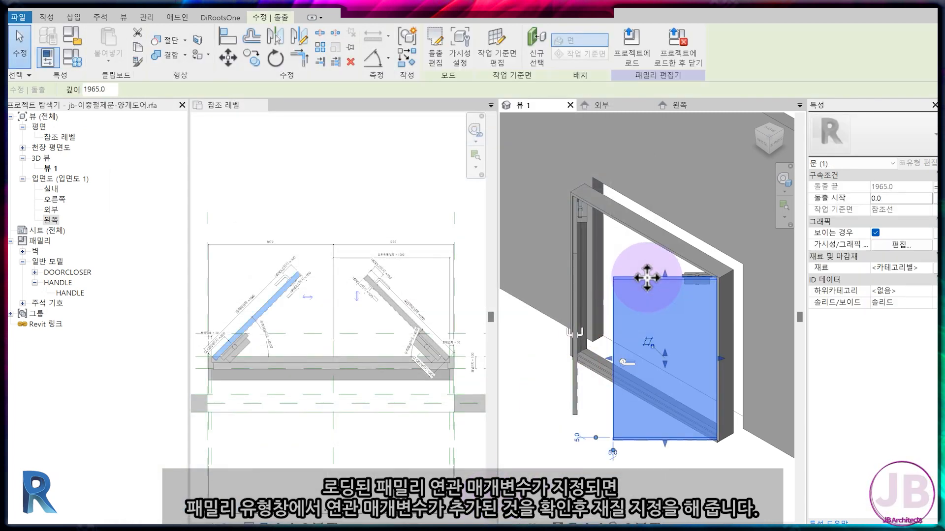
{"action": "left_click", "coordinate": [934, 268]}
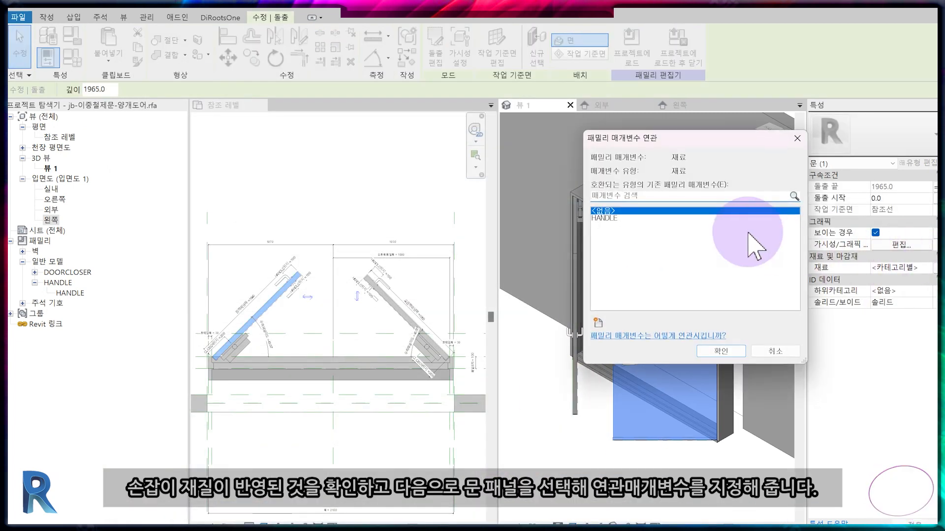
{"action": "left_click", "coordinate": [598, 322]}
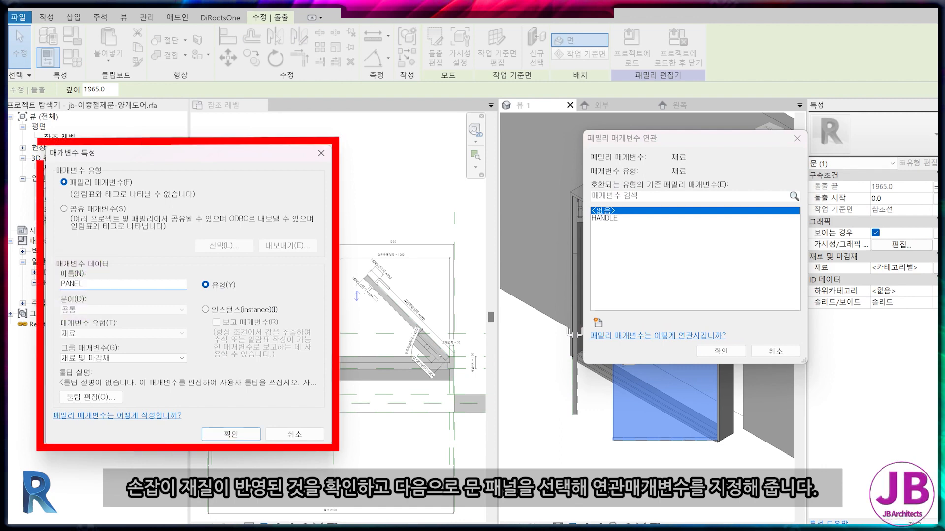
{"action": "key", "text": "Return"}
{"action": "key", "text": "Return"}
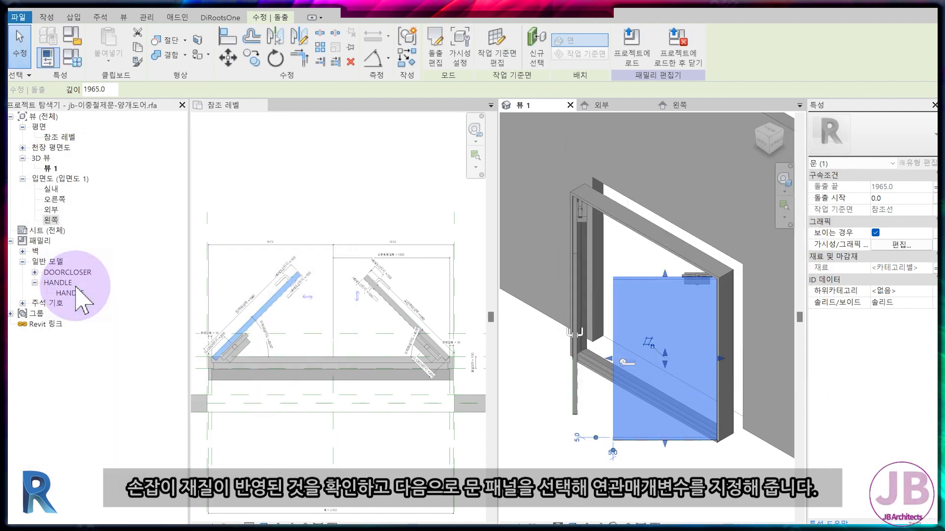
Step: Associate the other door leaf's material with the existing PANEL parameter
{"action": "left_click", "coordinate": [576, 281]}
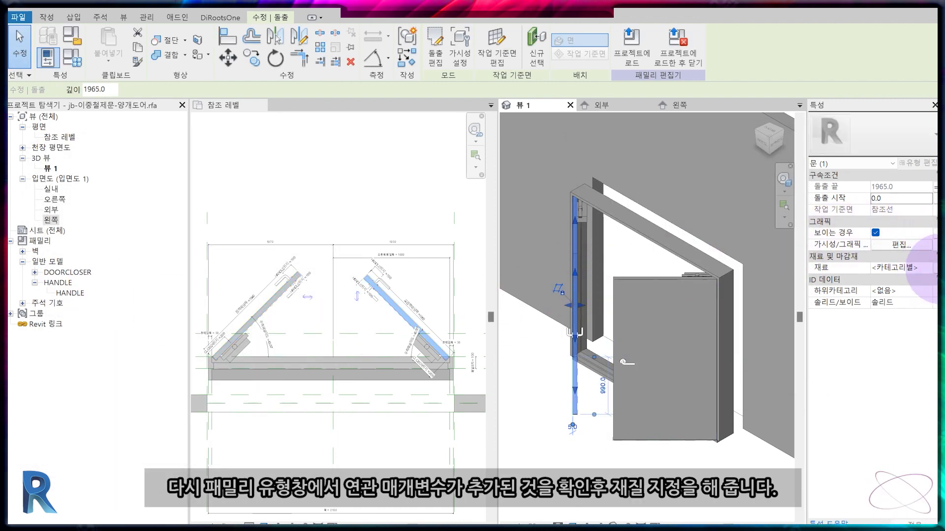
{"action": "left_click", "coordinate": [938, 268]}
{"action": "left_click", "coordinate": [611, 225]}
{"action": "left_click", "coordinate": [720, 350]}
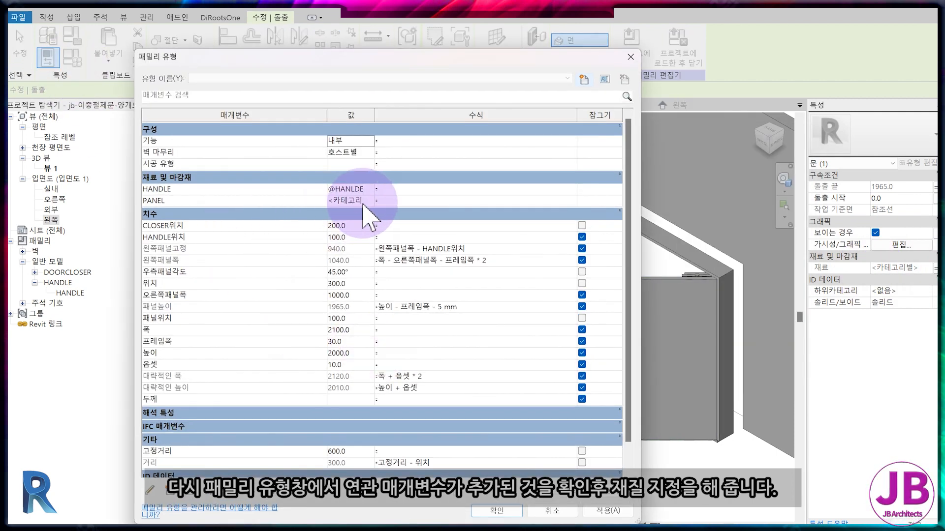
{"action": "left_click", "coordinate": [373, 199]}
{"action": "left_click", "coordinate": [111, 315]}
{"action": "left_click", "coordinate": [123, 332]}
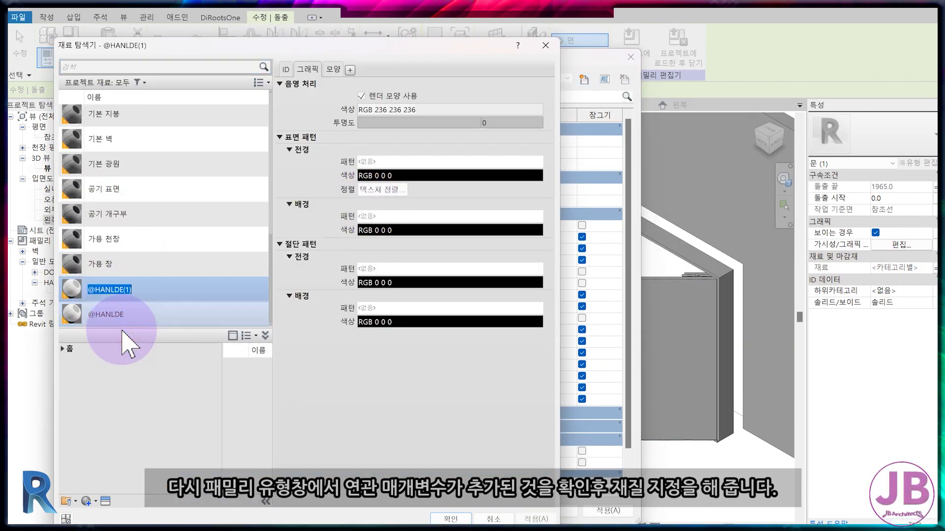
{"action": "type", "text": "@PANEL"}
{"action": "key", "text": "Return"}
{"action": "left_click", "coordinate": [333, 69]}
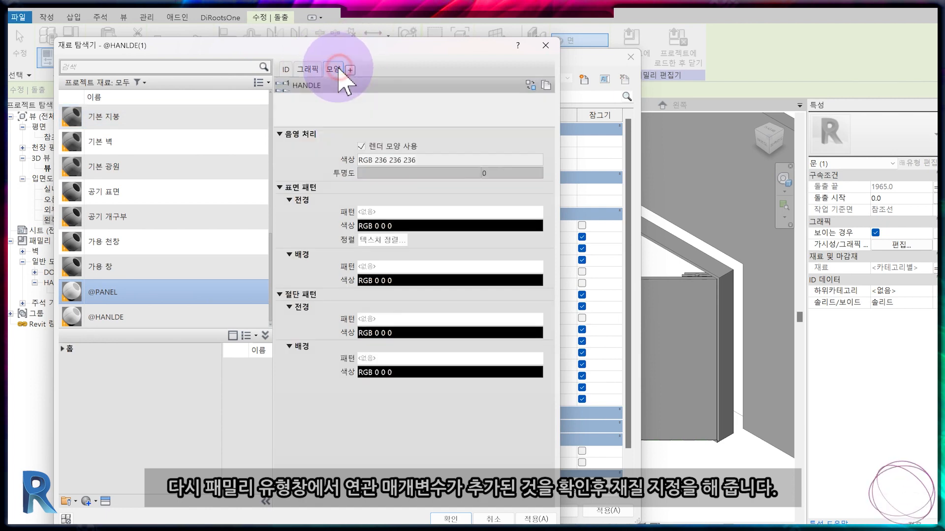
{"action": "left_click", "coordinate": [307, 69]}
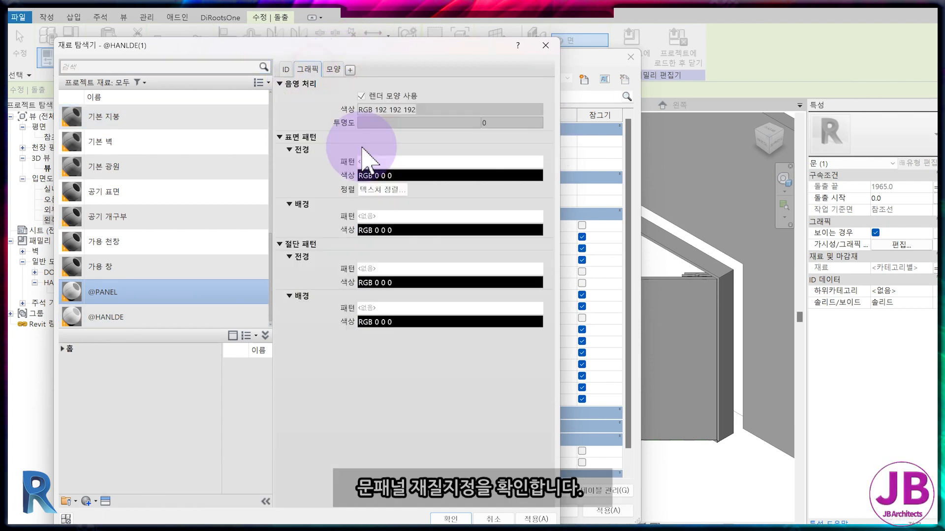
{"action": "left_click", "coordinate": [450, 519]}
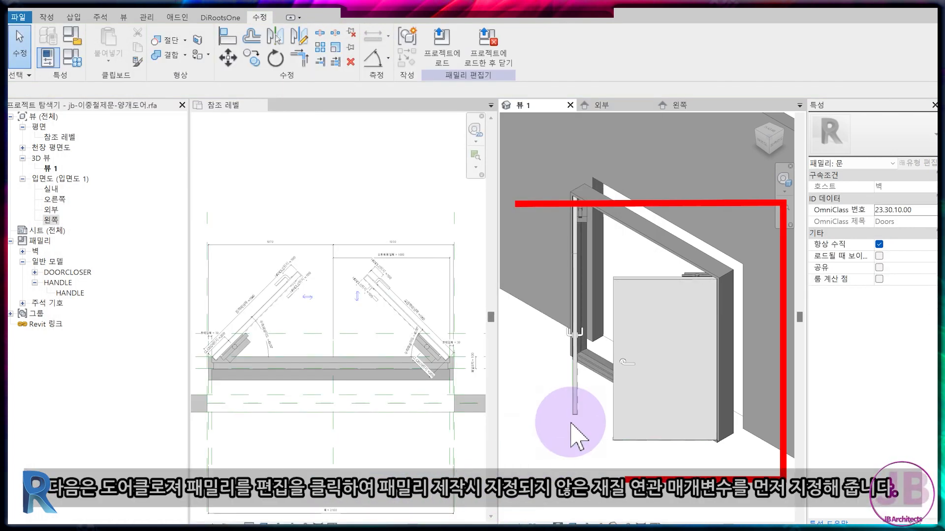
Step: Open the DOORCLOSER family of the closer above the door panel for editing
{"action": "scroll", "coordinate": [671, 320], "scroll_direction": "up", "scroll_amount": 5}
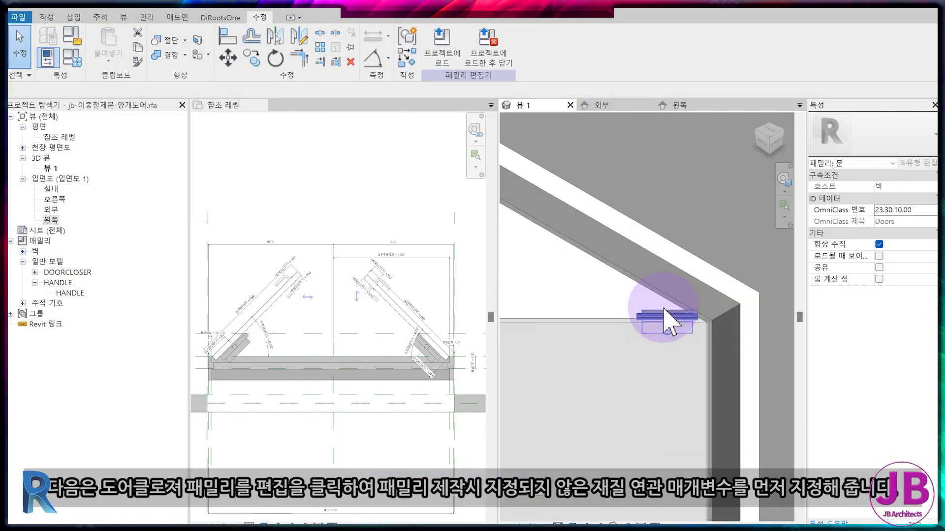
{"action": "left_click", "coordinate": [667, 314]}
{"action": "scroll", "coordinate": [559, 123], "scroll_direction": "down", "scroll_amount": 5}
{"action": "left_click", "coordinate": [437, 52]}
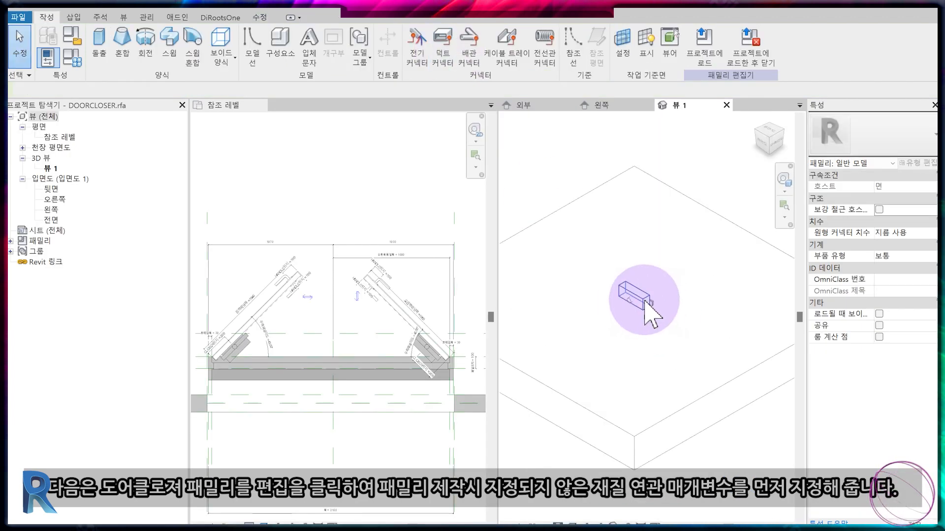
Step: Associate the closer body extrusion's material with a new type parameter named CLOSER
{"action": "left_click", "coordinate": [650, 304]}
{"action": "left_click", "coordinate": [935, 270]}
{"action": "left_click", "coordinate": [602, 322]}
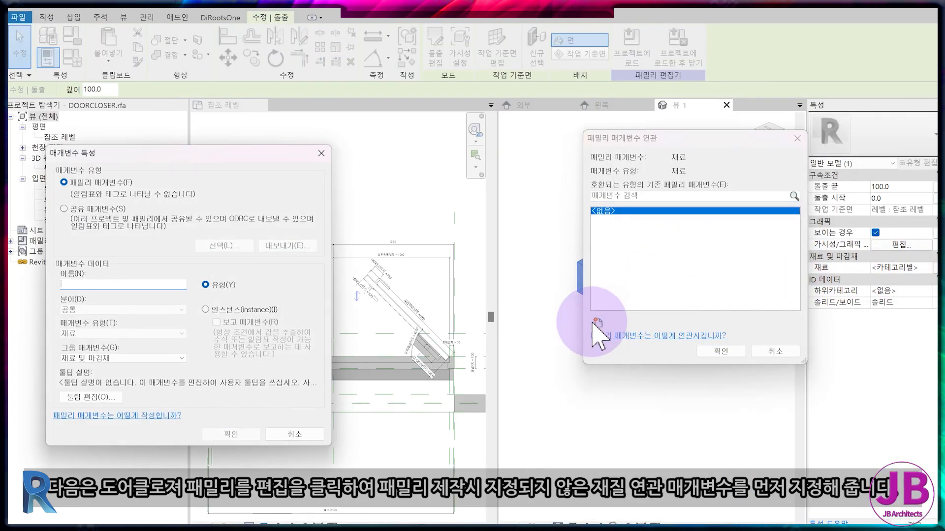
{"action": "left_click", "coordinate": [99, 287]}
{"action": "type", "text": "CLOSER"}
{"action": "key", "text": "Return"}
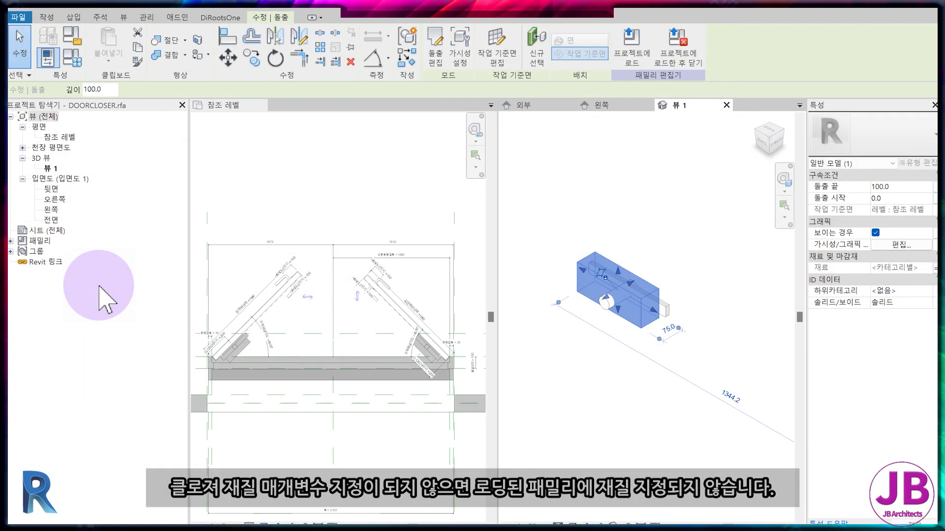
Step: Associate the materials of the closer's cylinder and arm pieces with the CLOSER parameter and check it in the family types
{"action": "left_click", "coordinate": [573, 310]}
{"action": "left_click", "coordinate": [935, 267]}
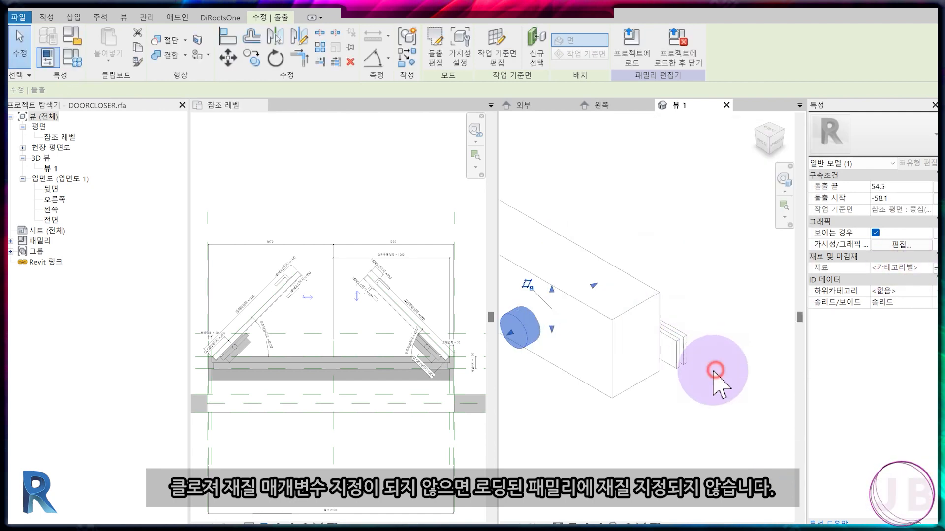
{"action": "left_click", "coordinate": [713, 376]}
{"action": "left_click", "coordinate": [73, 35]}
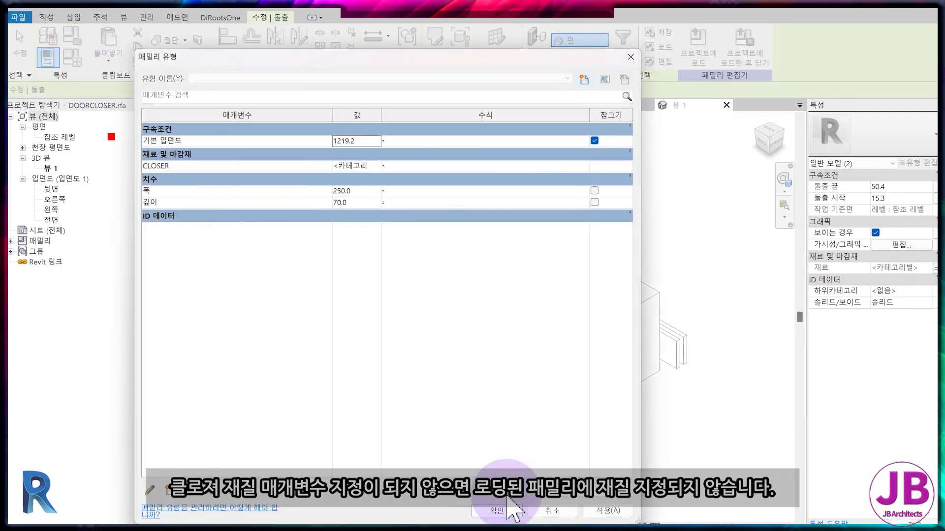
{"action": "left_click", "coordinate": [492, 512]}
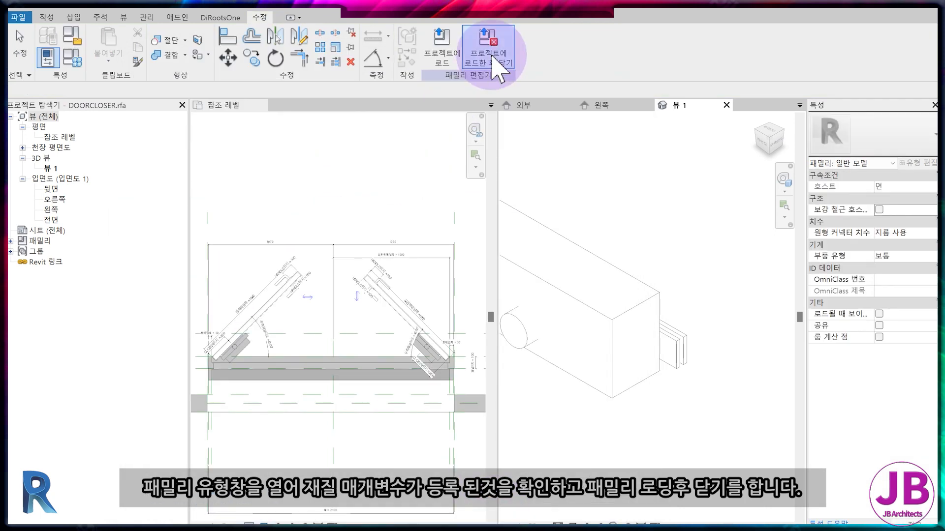
Step: Save the DOORCLOSER family over its existing file, load it into the door family and close it
{"action": "left_click", "coordinate": [455, 291]}
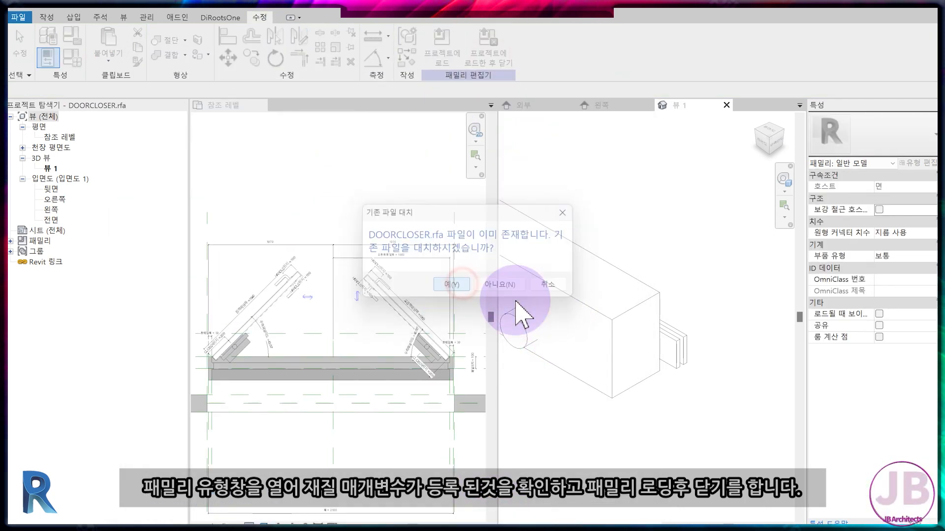
{"action": "left_click", "coordinate": [518, 297]}
{"action": "left_click", "coordinate": [557, 305]}
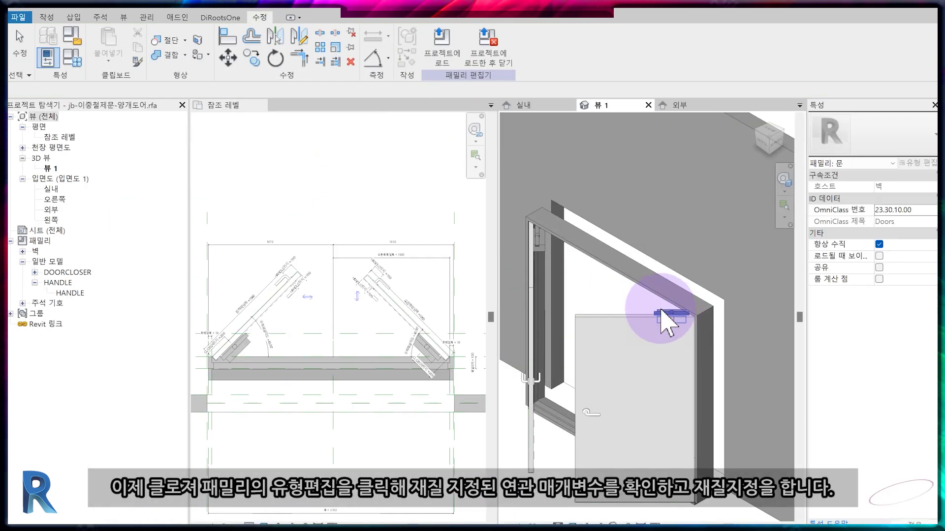
Step: Associate the loaded door closer's CLOSER type material with a new door family parameter named CLOSER
{"action": "left_click", "coordinate": [660, 320]}
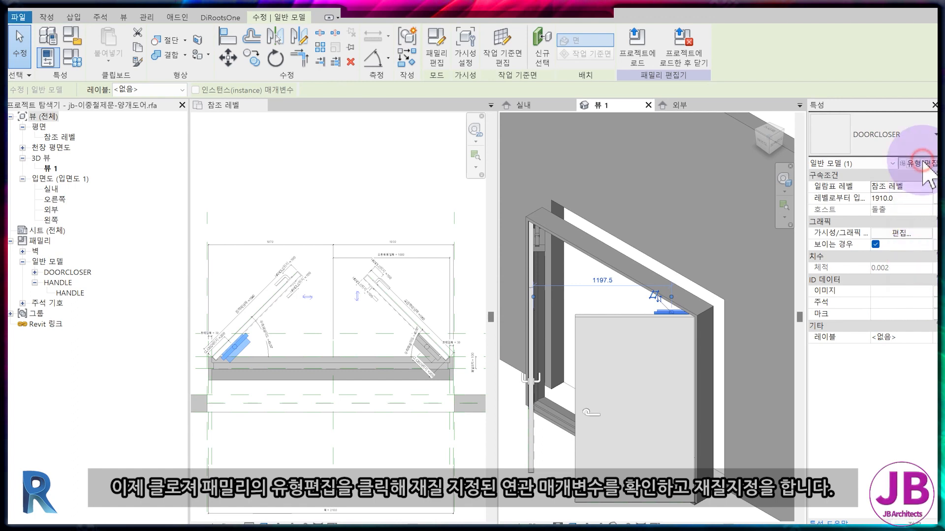
{"action": "left_click", "coordinate": [920, 163]}
{"action": "left_click", "coordinate": [788, 161]}
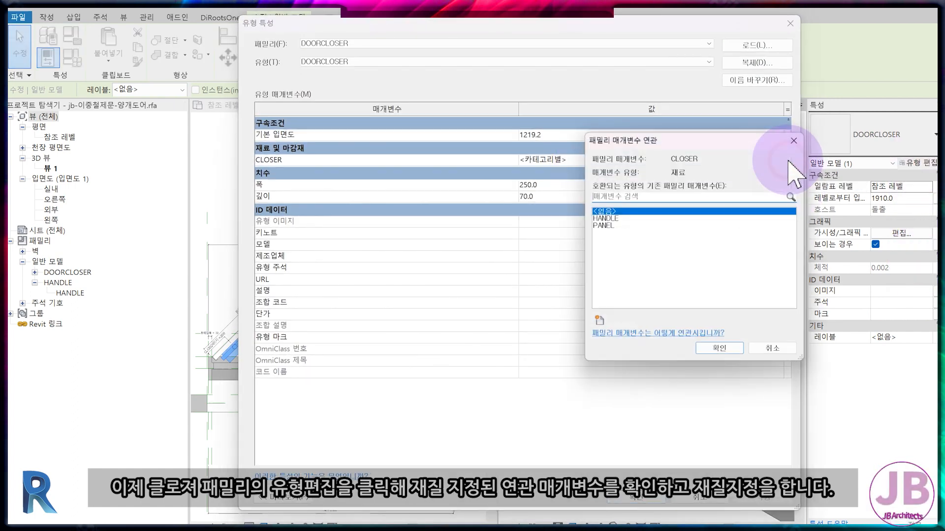
{"action": "left_click", "coordinate": [596, 323]}
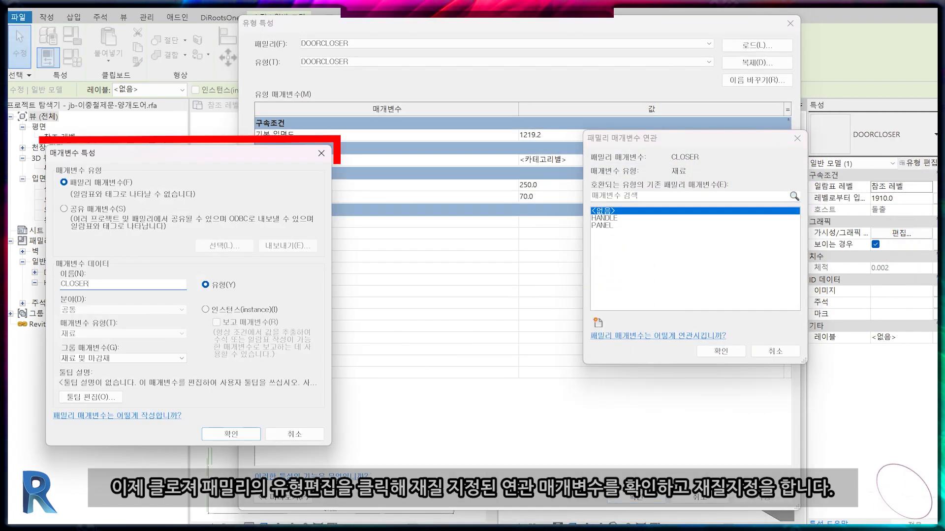
{"action": "key", "text": "Return"}
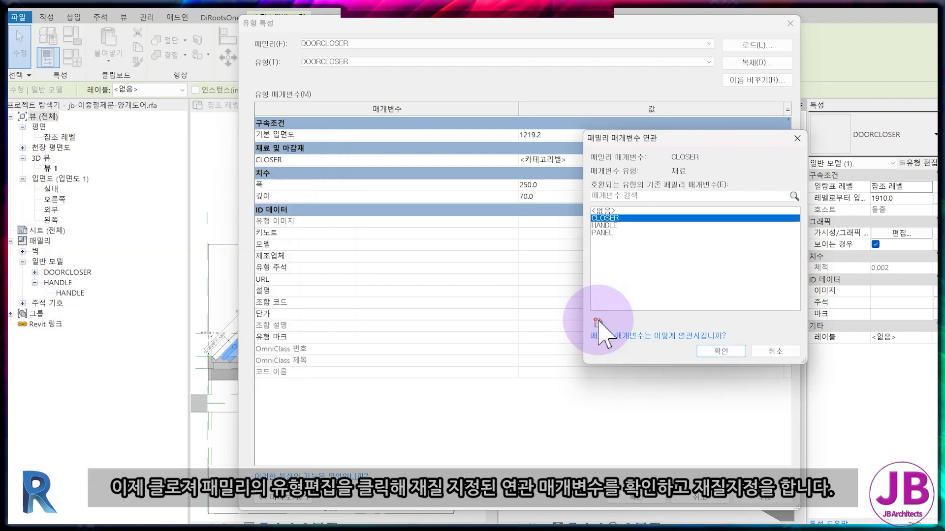
{"action": "key", "text": "Return"}
{"action": "left_click", "coordinate": [636, 497]}
{"action": "left_click", "coordinate": [72, 58]}
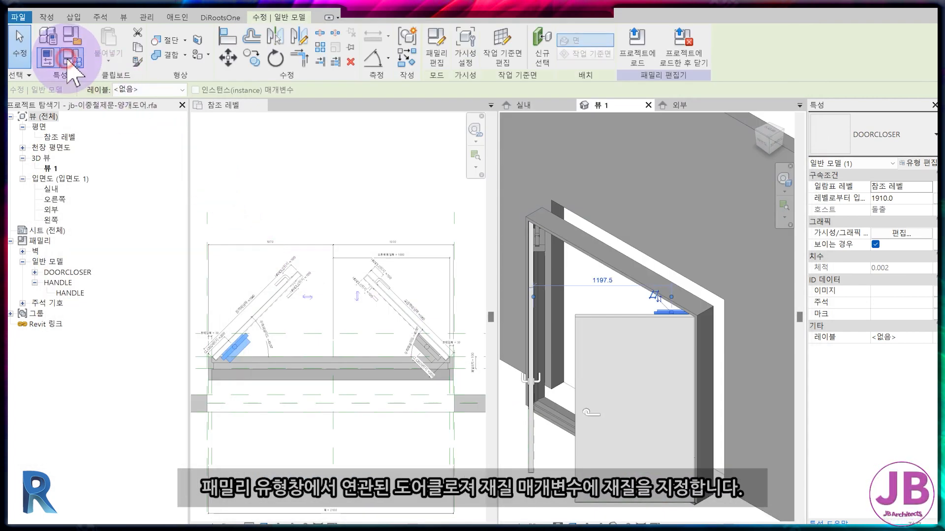
{"action": "left_click", "coordinate": [359, 185]}
{"action": "left_click", "coordinate": [390, 211]}
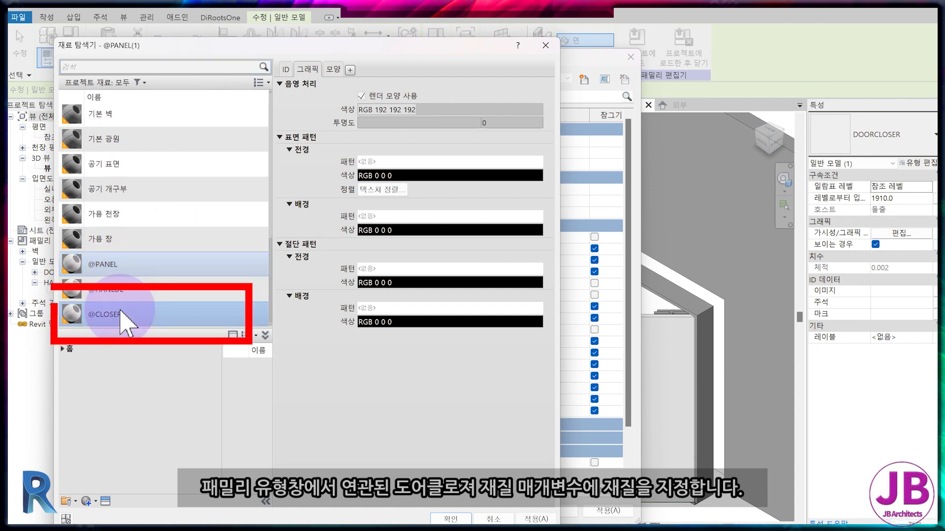
{"action": "left_click", "coordinate": [333, 70]}
{"action": "left_click", "coordinate": [545, 85]}
{"action": "left_click", "coordinate": [424, 148]}
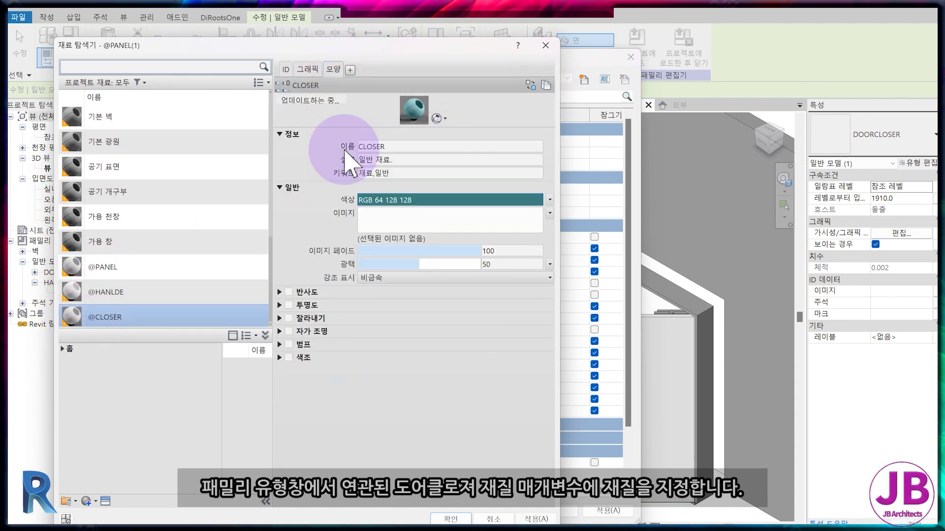
{"action": "left_click", "coordinate": [307, 69]}
{"action": "left_click", "coordinate": [450, 519]}
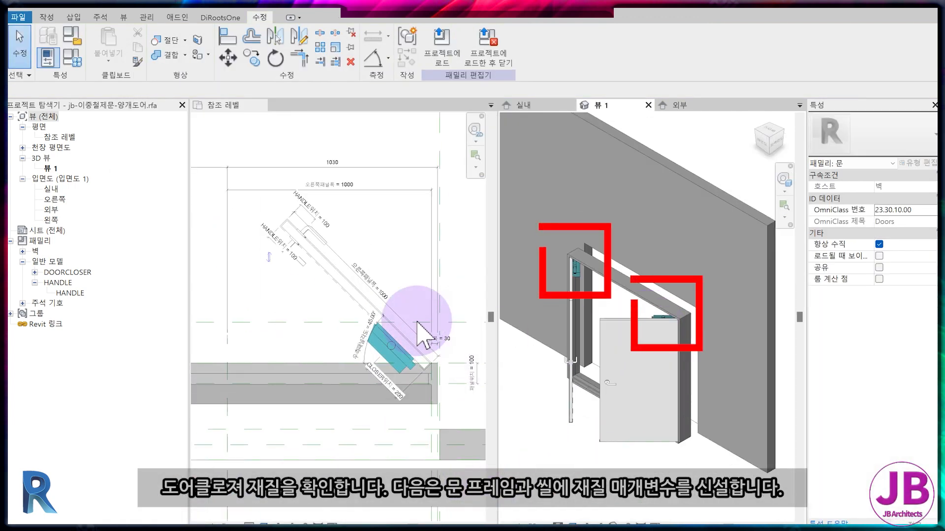
Step: Associate the material of the sill sweep across the door opening with a new type parameter named 재료분리대
{"action": "left_click", "coordinate": [327, 273]}
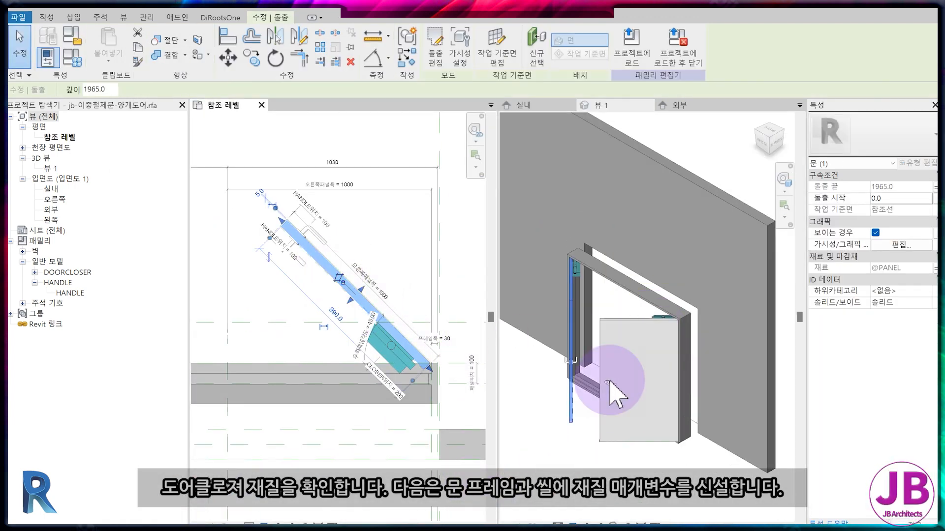
{"action": "scroll", "coordinate": [401, 348], "scroll_direction": "up", "scroll_amount": 3}
{"action": "left_click", "coordinate": [327, 382]}
{"action": "left_click", "coordinate": [935, 244]}
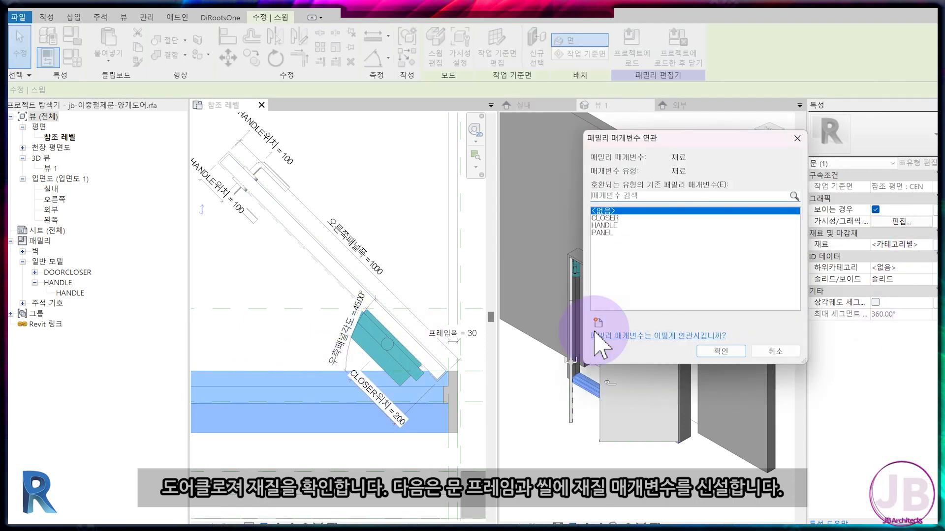
{"action": "left_click", "coordinate": [598, 323]}
{"action": "key", "text": "Return"}
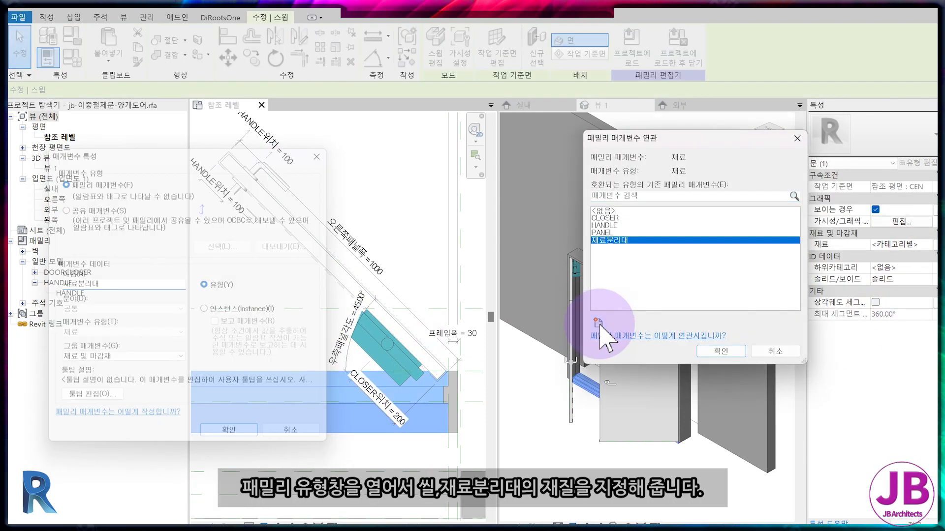
{"action": "key", "text": "Return"}
{"action": "left_click", "coordinate": [71, 59]}
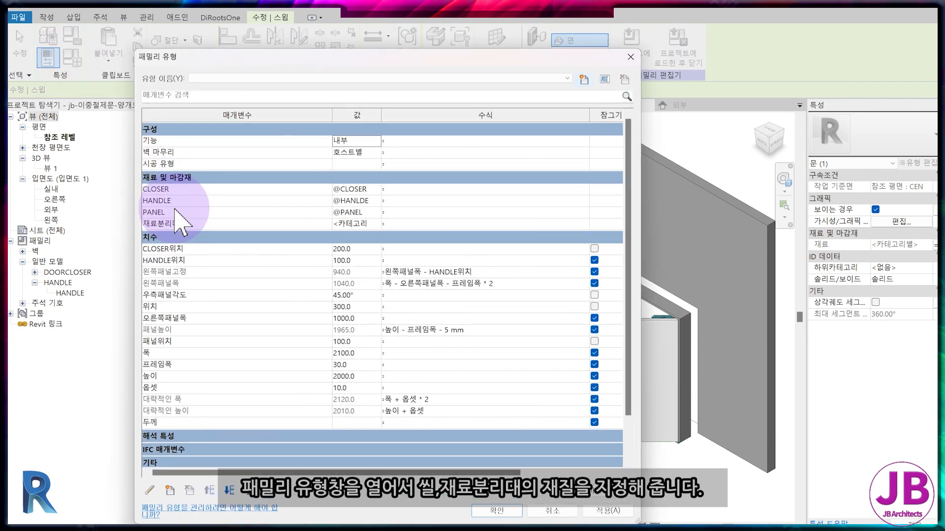
{"action": "left_click", "coordinate": [377, 224]}
{"action": "right_click", "coordinate": [131, 316]}
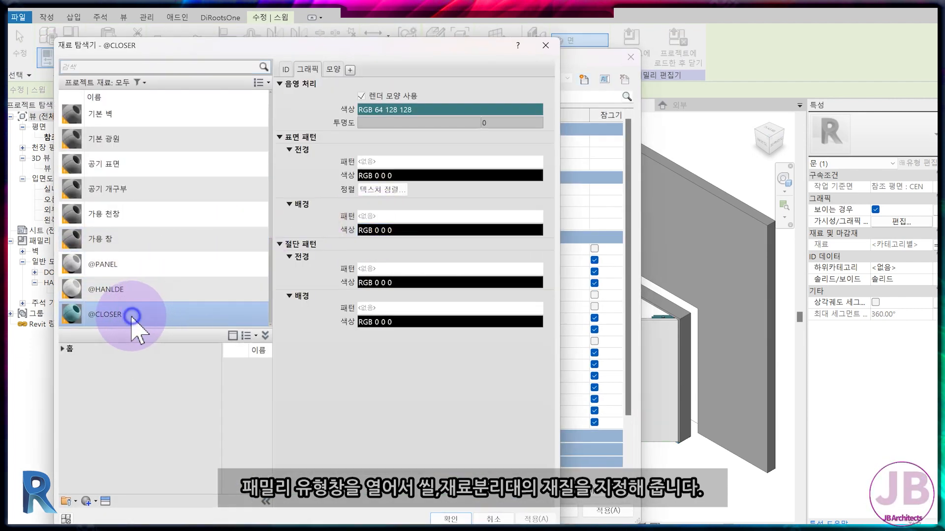
{"action": "left_click", "coordinate": [160, 338]}
{"action": "type", "text": "@재료분리대"}
{"action": "key", "text": "Return"}
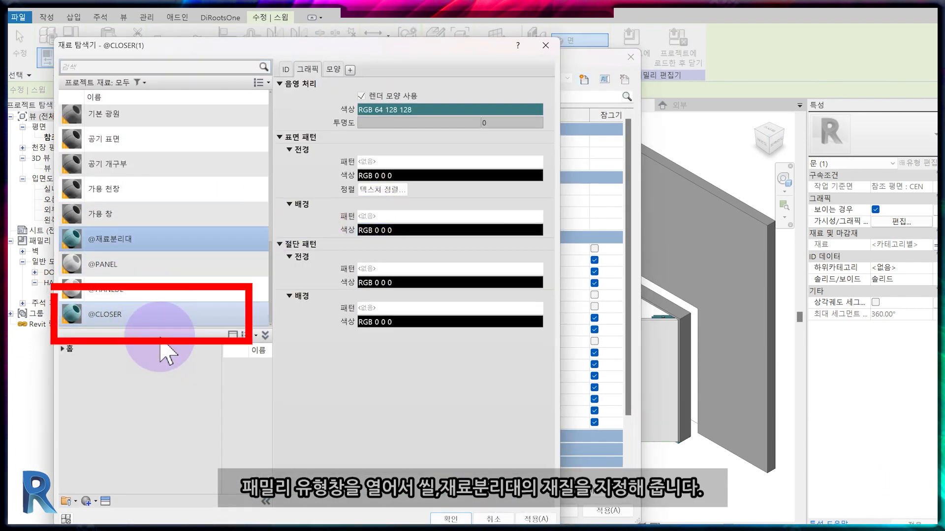
{"action": "left_click", "coordinate": [461, 519]}
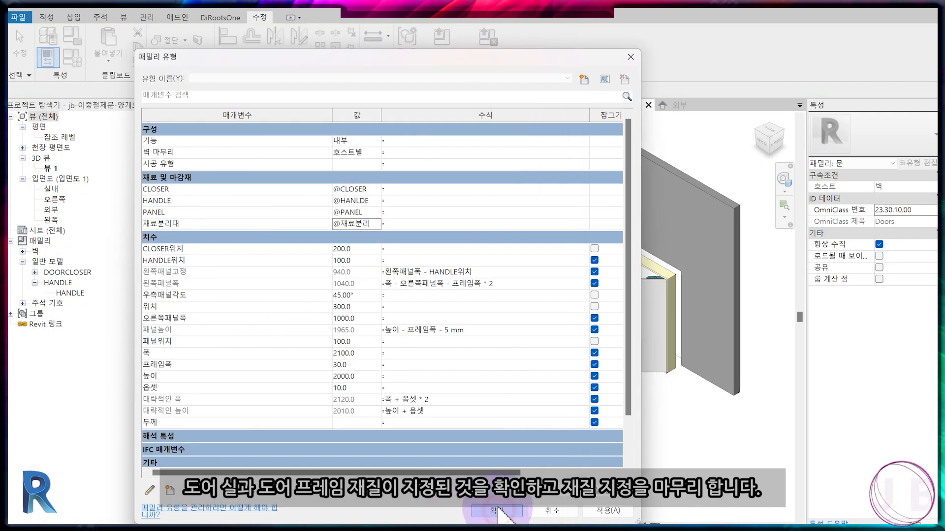
{"action": "left_click", "coordinate": [496, 511]}
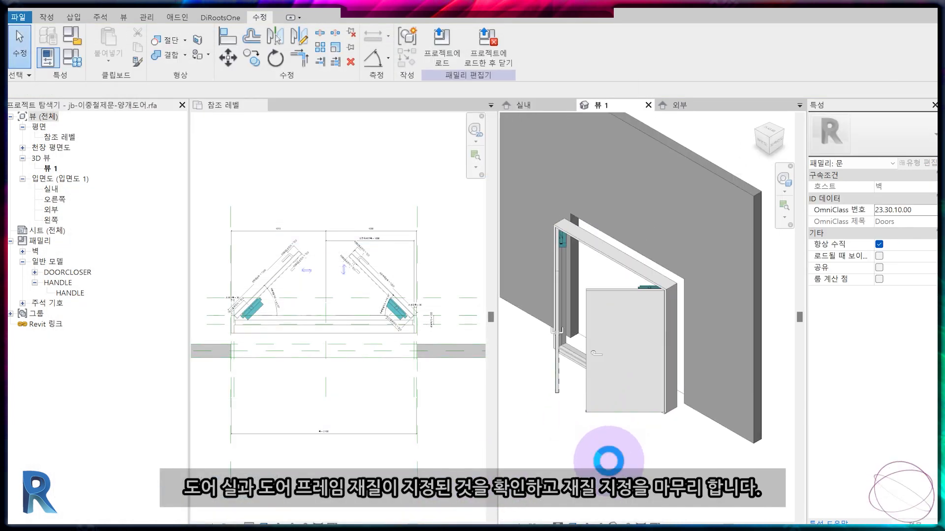
Step: Set the reference-level plan view to the High (높음) detail level and the Realistic (사실적) visual style
{"action": "left_click", "coordinate": [247, 524]}
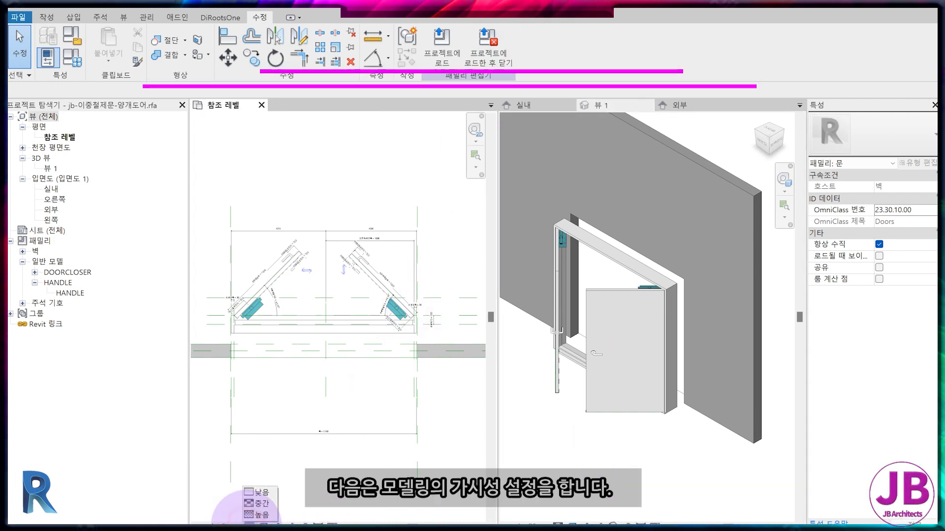
{"action": "left_click", "coordinate": [256, 522]}
{"action": "scroll", "coordinate": [347, 276], "scroll_direction": "up", "scroll_amount": 2}
{"action": "left_click", "coordinate": [264, 524]}
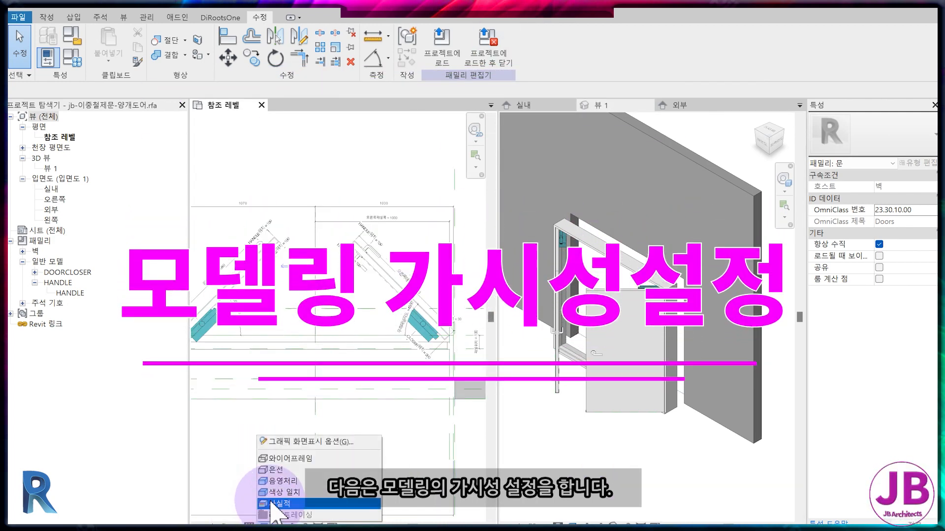
{"action": "left_click", "coordinate": [274, 507]}
{"action": "scroll", "coordinate": [355, 316], "scroll_direction": "up", "scroll_amount": 2}
Step: Hide the right door panel extrusion in plan/RCP and when cut in plan/RCP, and turn on preview visibility in the plan view
{"action": "left_click", "coordinate": [372, 245]}
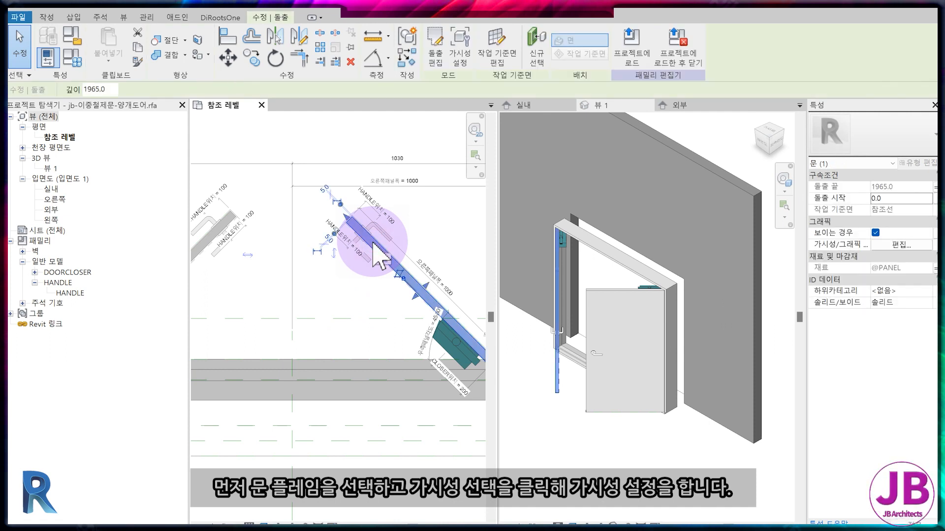
{"action": "left_click", "coordinate": [471, 51]}
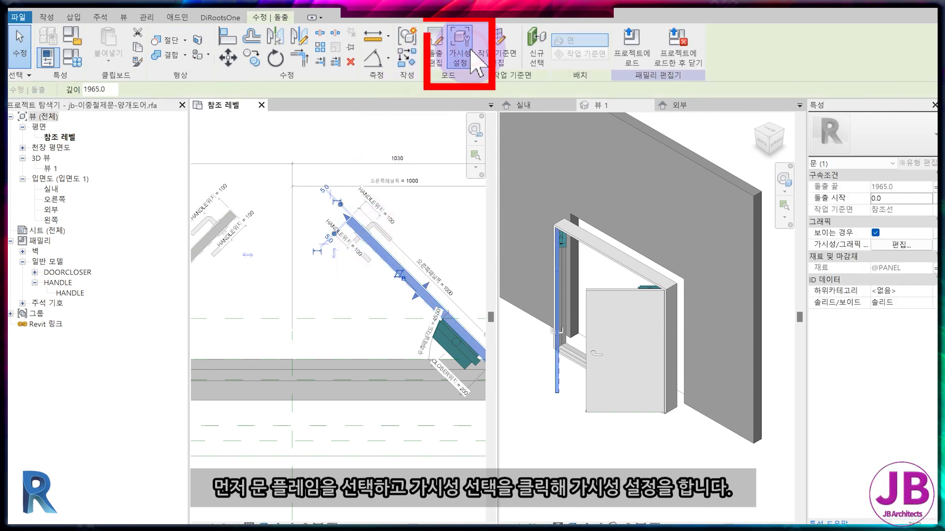
{"action": "left_click", "coordinate": [470, 51]}
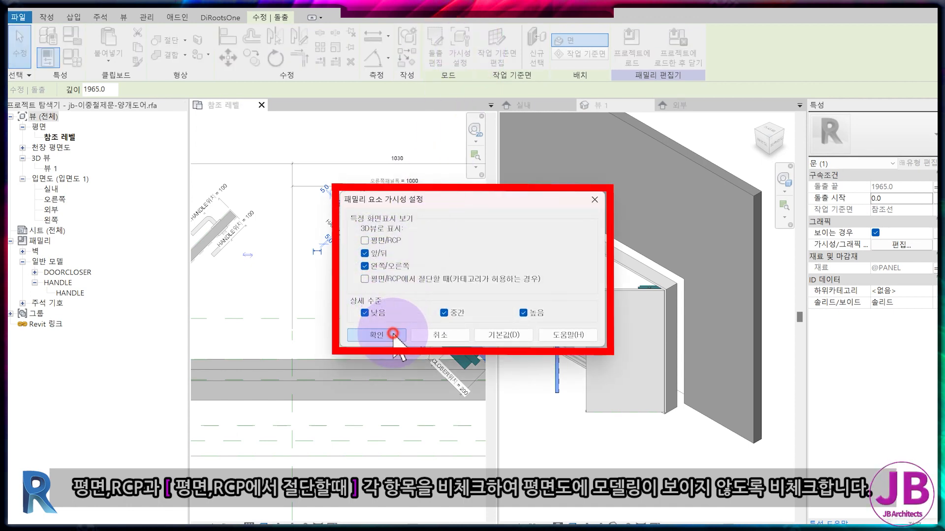
{"action": "left_click", "coordinate": [393, 335]}
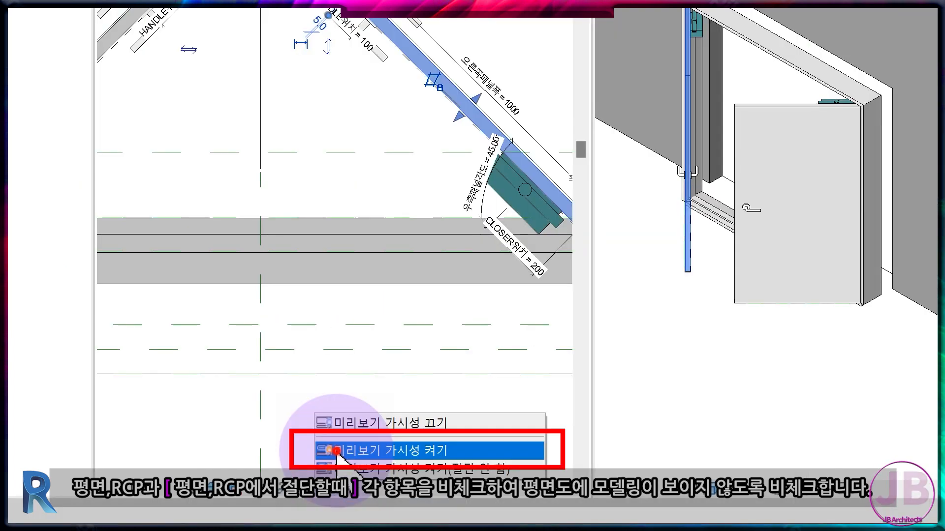
{"action": "left_click", "coordinate": [337, 451]}
{"action": "left_click", "coordinate": [350, 397]}
Step: Disable plan/RCP display for the left door panel extrusion, both normally and when cut
{"action": "middle_click_drag", "start_coordinate": [263, 278], "coordinate": [336, 266]}
{"action": "scroll", "coordinate": [297, 211], "scroll_direction": "up", "scroll_amount": 1}
{"action": "left_click", "coordinate": [296, 213]}
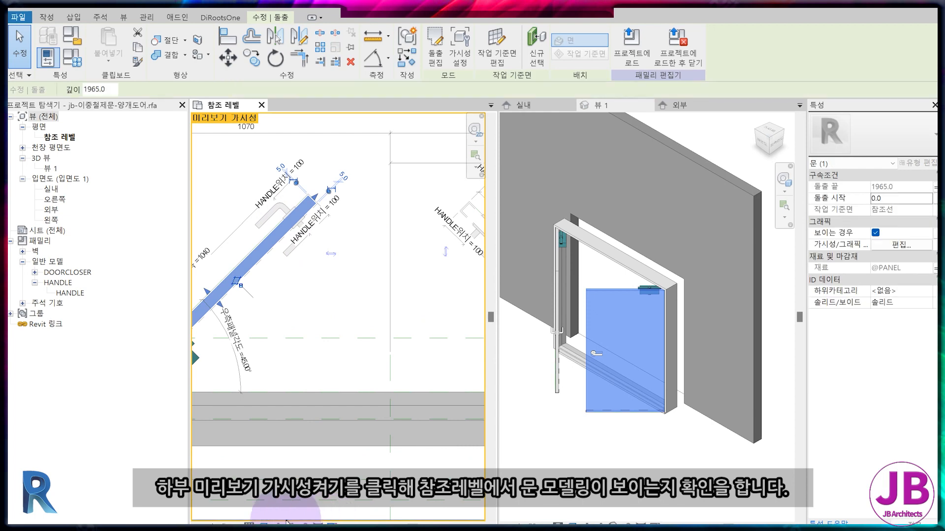
{"action": "left_click", "coordinate": [467, 59]}
{"action": "left_click", "coordinate": [359, 249]}
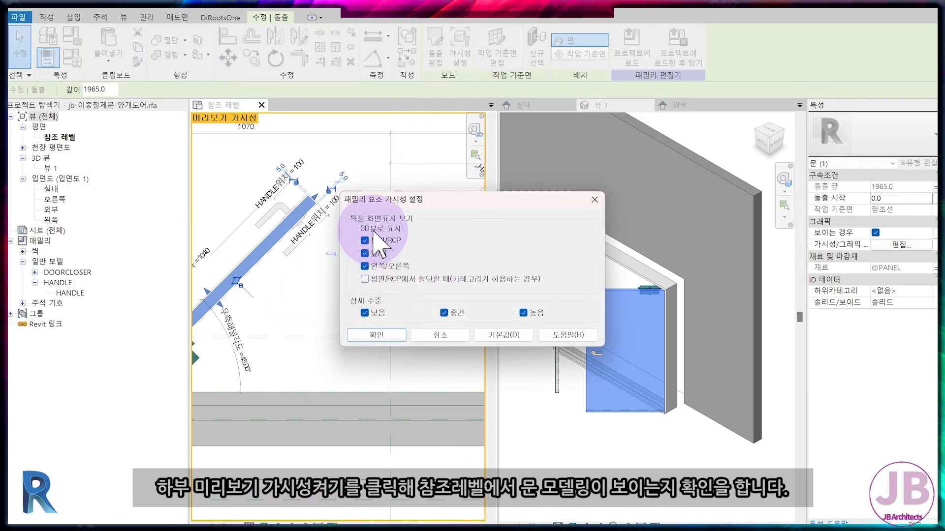
{"action": "left_click", "coordinate": [378, 335]}
Step: Select the four HANDLE components on both door panels and disable their plan/RCP visibility
{"action": "scroll", "coordinate": [320, 291], "scroll_direction": "up", "scroll_amount": 1}
{"action": "left_click", "coordinate": [269, 256]}
{"action": "left_click", "coordinate": [249, 222], "text": "ctrl"}
{"action": "middle_click_drag", "start_coordinate": [411, 278], "coordinate": [296, 314]}
{"action": "left_click", "coordinate": [454, 244], "text": "ctrl"}
{"action": "left_click", "coordinate": [431, 288], "text": "ctrl"}
{"action": "left_click", "coordinate": [465, 58]}
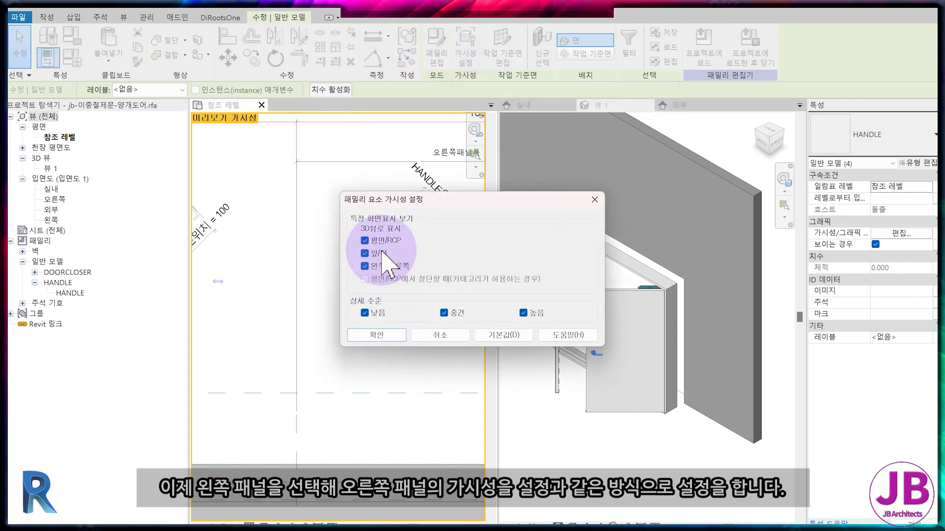
{"action": "left_click", "coordinate": [367, 266]}
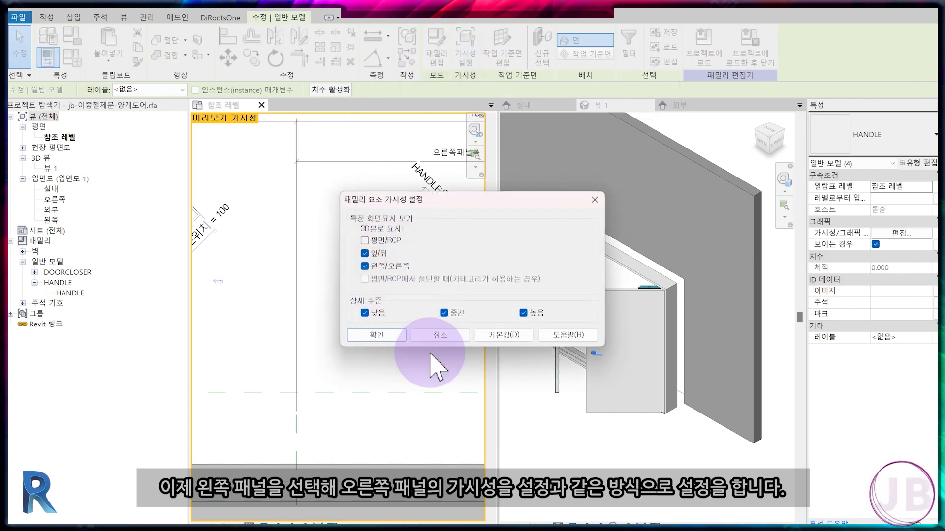
{"action": "left_click", "coordinate": [404, 339]}
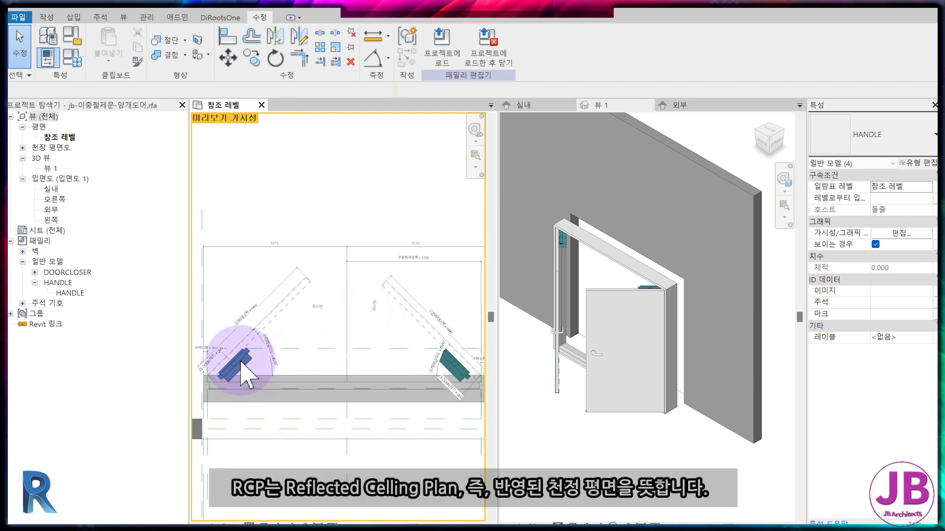
{"action": "key", "text": "Escape"}
Step: Disable plan/RCP visibility for both DOORCLOSER components
{"action": "left_click", "coordinate": [460, 367]}
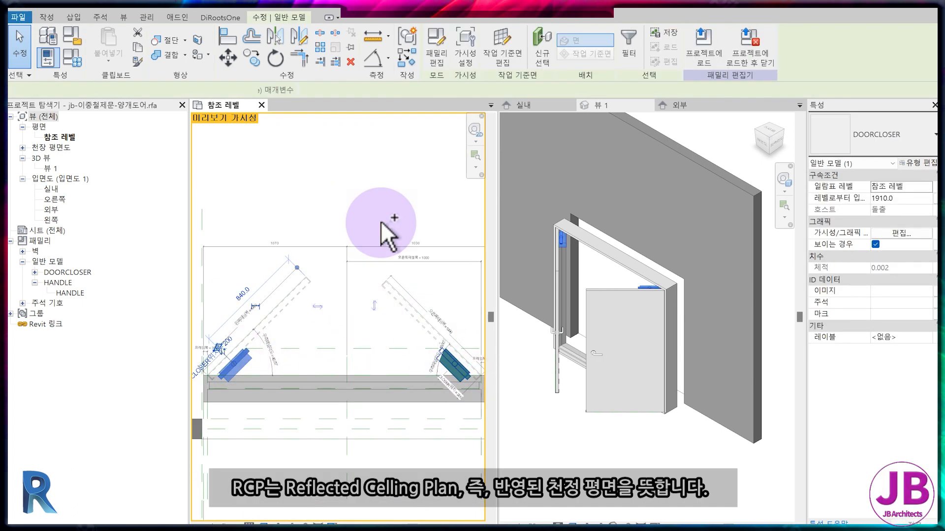
{"action": "left_click", "coordinate": [465, 49]}
{"action": "left_click", "coordinate": [373, 242]}
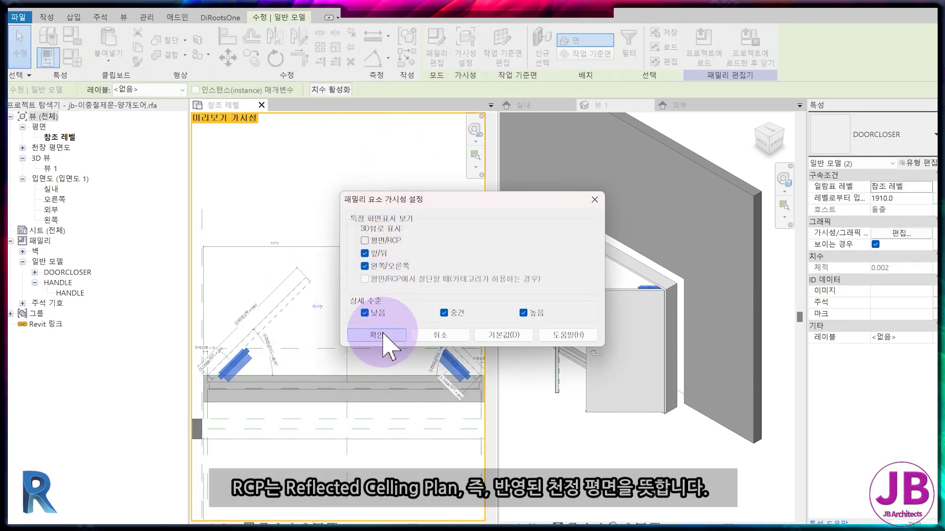
{"action": "left_click", "coordinate": [382, 334]}
{"action": "key", "text": "Escape"}
{"action": "scroll", "coordinate": [357, 387], "scroll_direction": "down", "scroll_amount": 3}
{"action": "scroll", "coordinate": [357, 384], "scroll_direction": "up", "scroll_amount": 4}
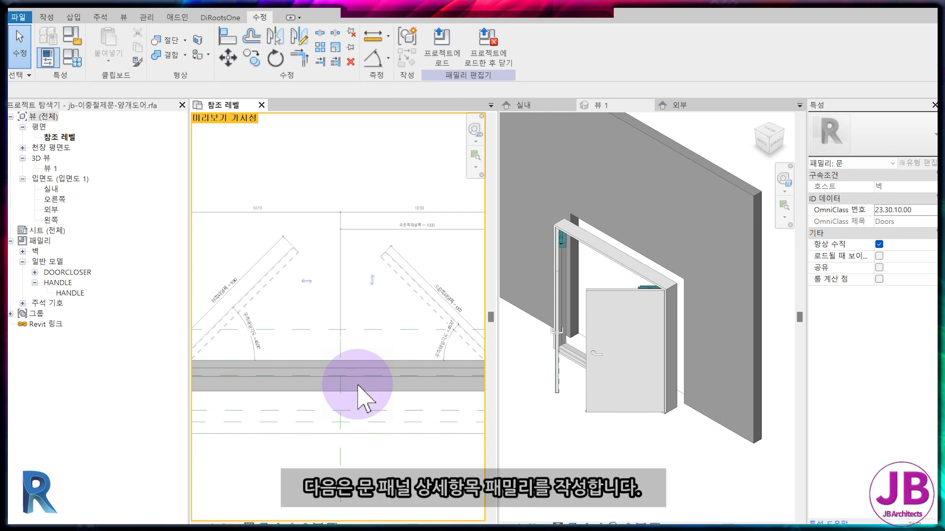
{"action": "scroll", "coordinate": [332, 422], "scroll_direction": "down", "scroll_amount": 3}
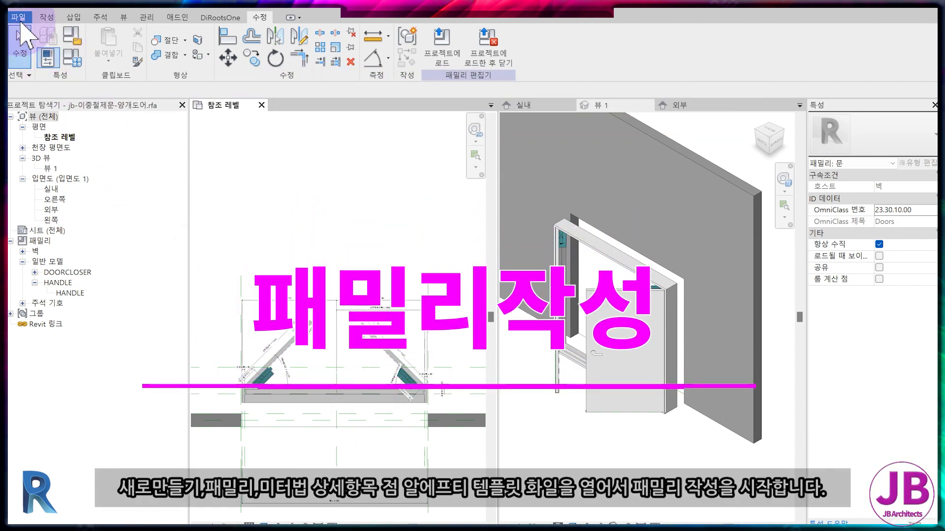
Step: Create a new family from the 미터법 상세 항목.rft template
{"action": "left_click", "coordinate": [18, 16]}
{"action": "mouse_move", "coordinate": [50, 69]}
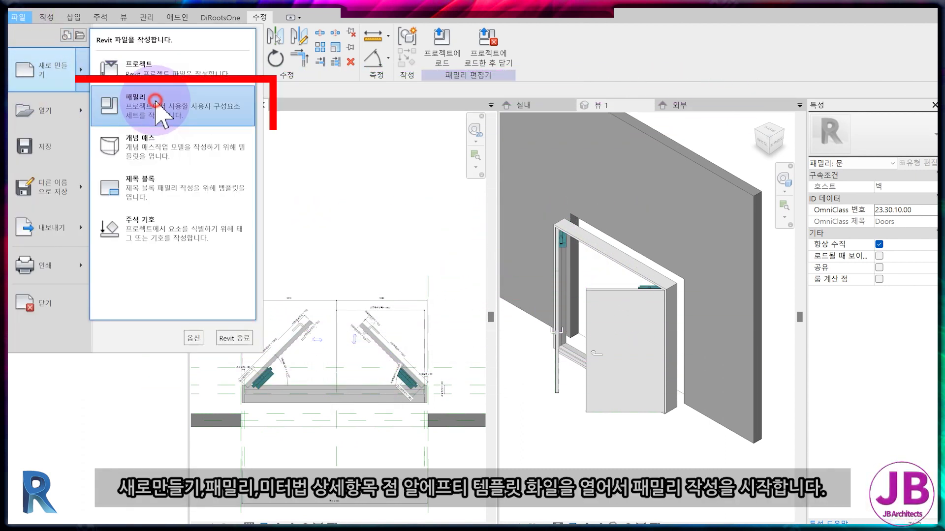
{"action": "left_click", "coordinate": [156, 102]}
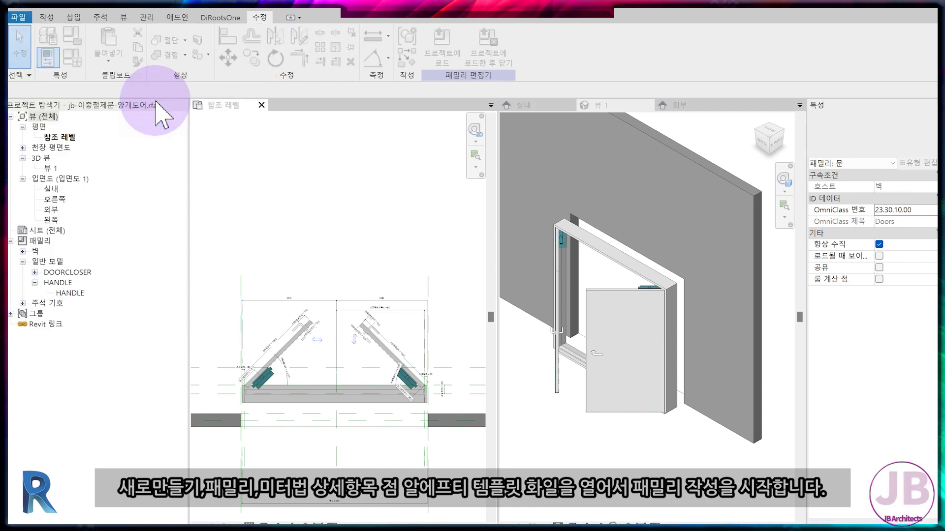
{"action": "left_click", "coordinate": [244, 369]}
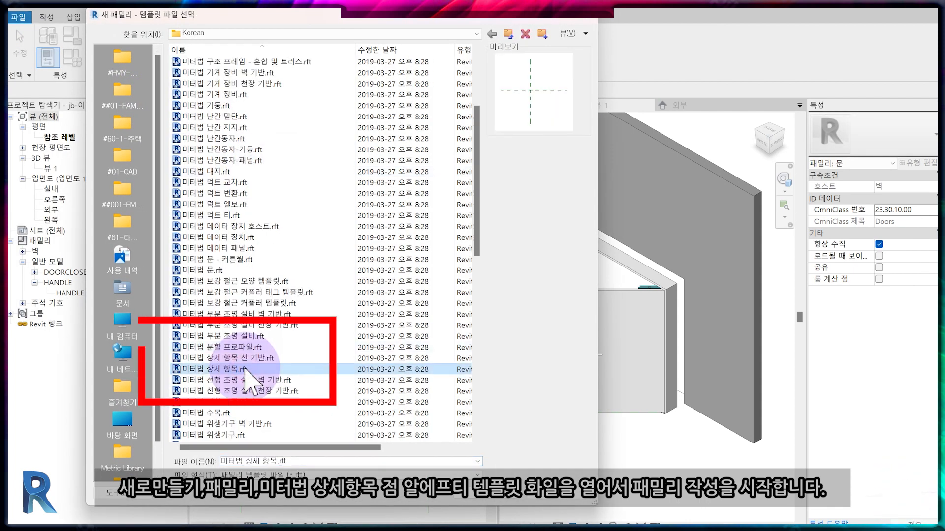
{"action": "double_click", "coordinate": [245, 370]}
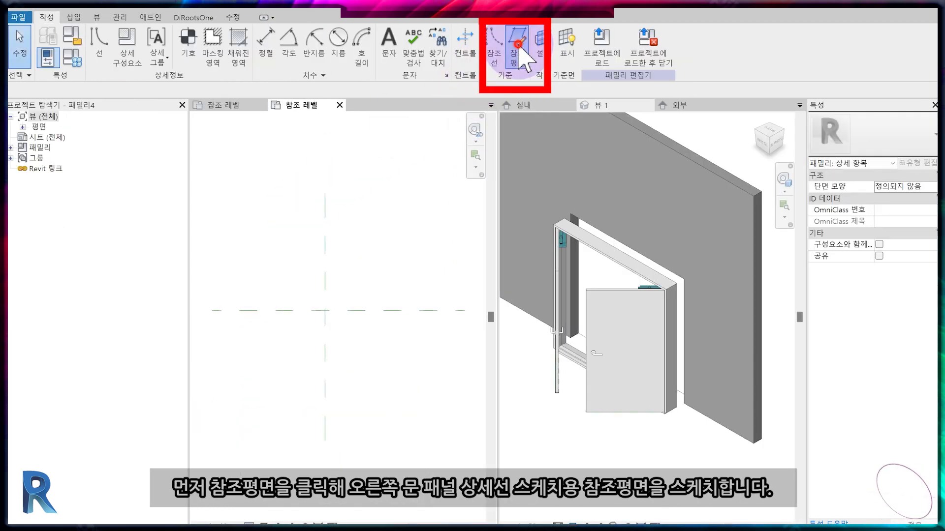
Step: Sketch a vertical reference plane about 127 mm left of the fixed centre reference plane
{"action": "left_click", "coordinate": [518, 54]}
{"action": "left_click", "coordinate": [314, 335]}
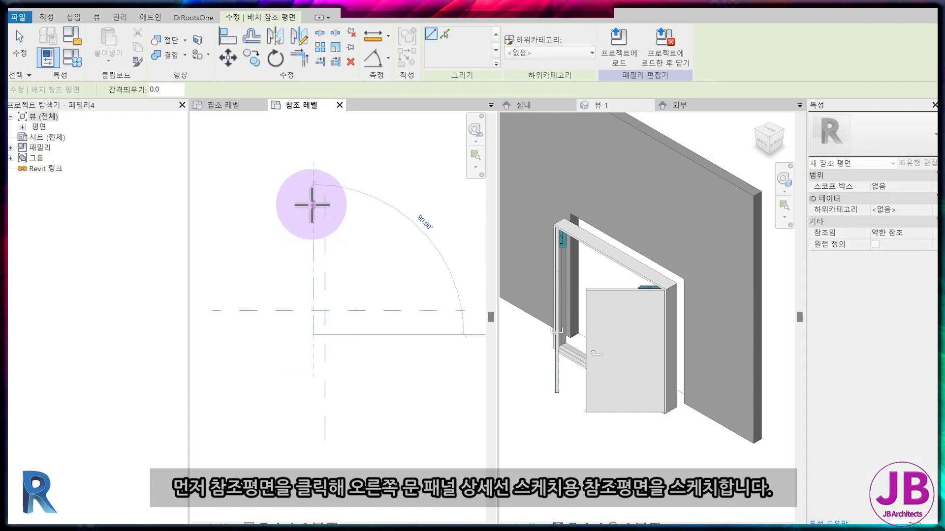
{"action": "left_click", "coordinate": [310, 187]}
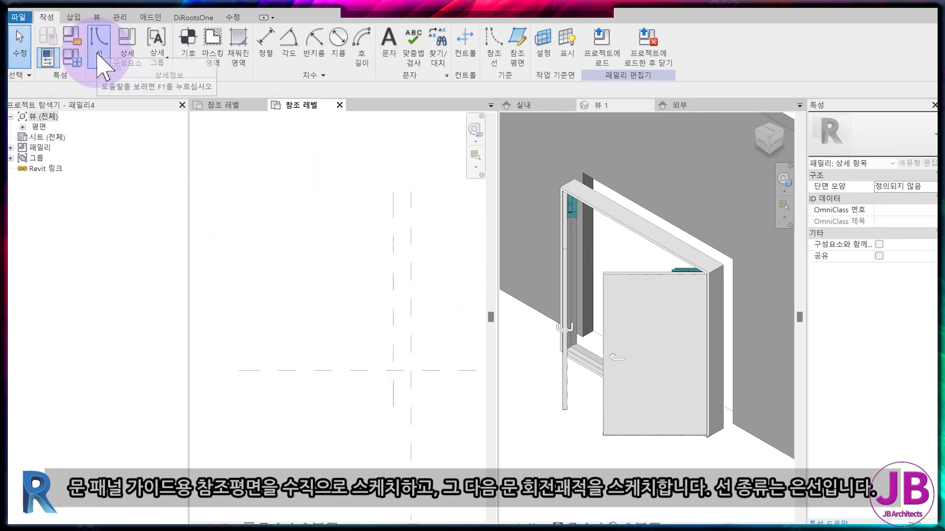
Step: Draw the door swing as a 90° hidden-line (은선) arc of radius 1000, centred on the reference plane intersection
{"action": "left_click", "coordinate": [98, 55]}
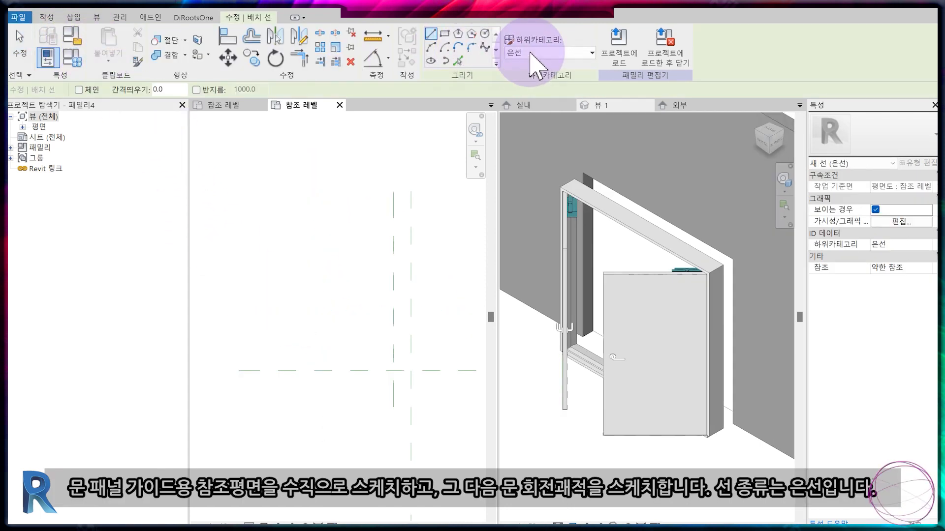
{"action": "left_click", "coordinate": [445, 47]}
{"action": "left_click", "coordinate": [411, 370]}
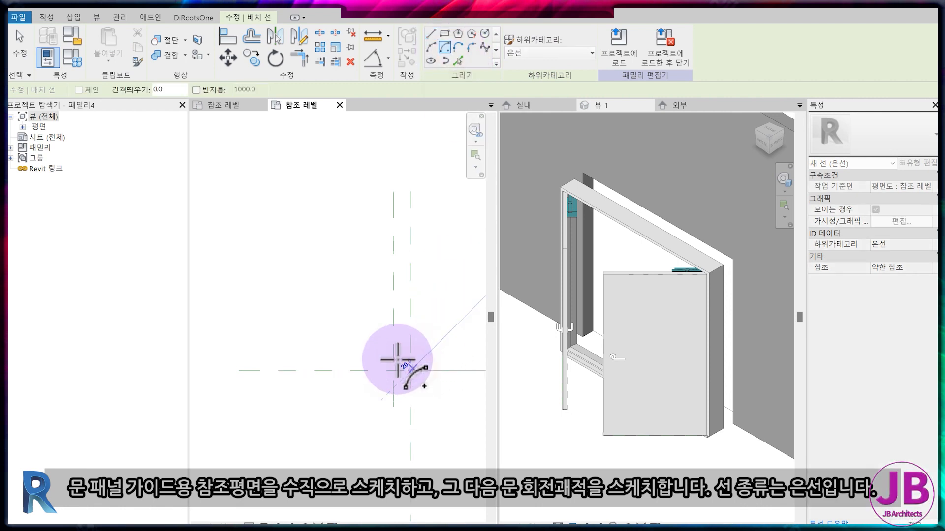
{"action": "left_click", "coordinate": [272, 369]}
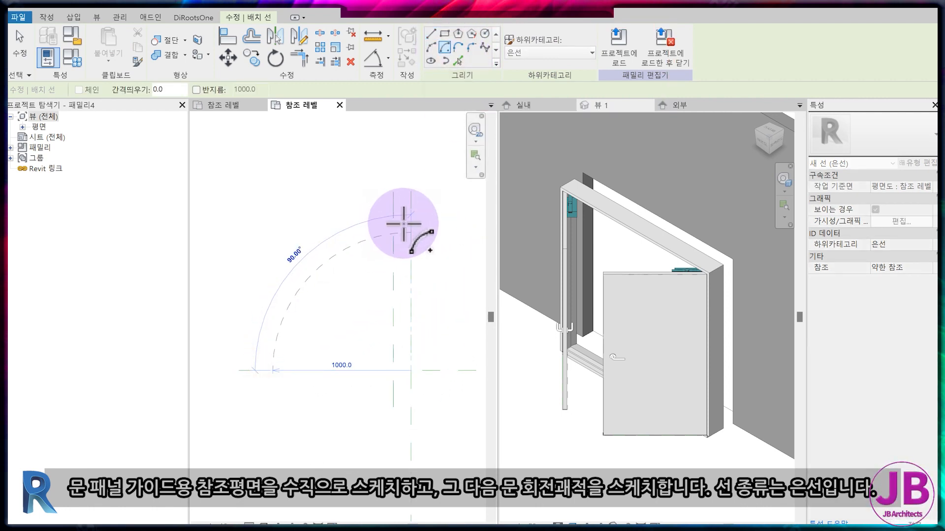
{"action": "left_click", "coordinate": [411, 231]}
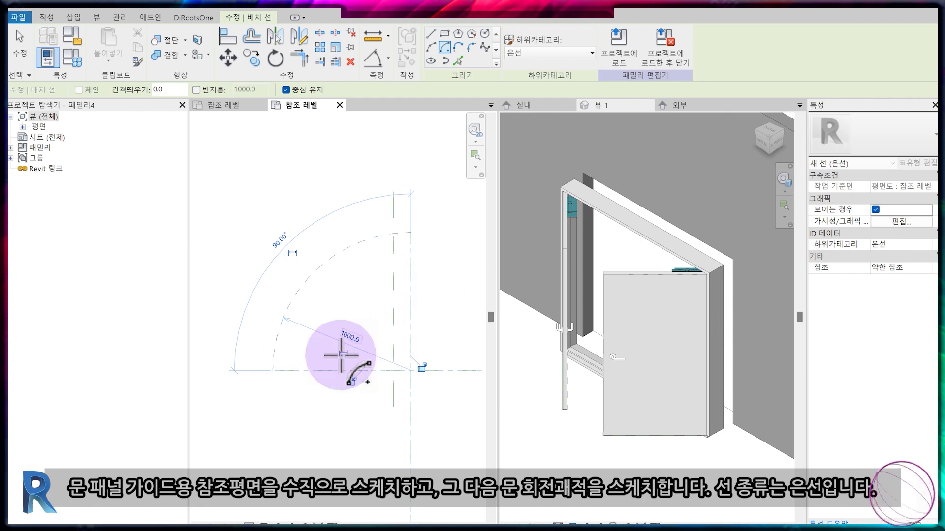
Step: Make the swing arc's radius dimension permanent and label it with a new type parameter named 우측패널폭
{"action": "left_click", "coordinate": [356, 351]}
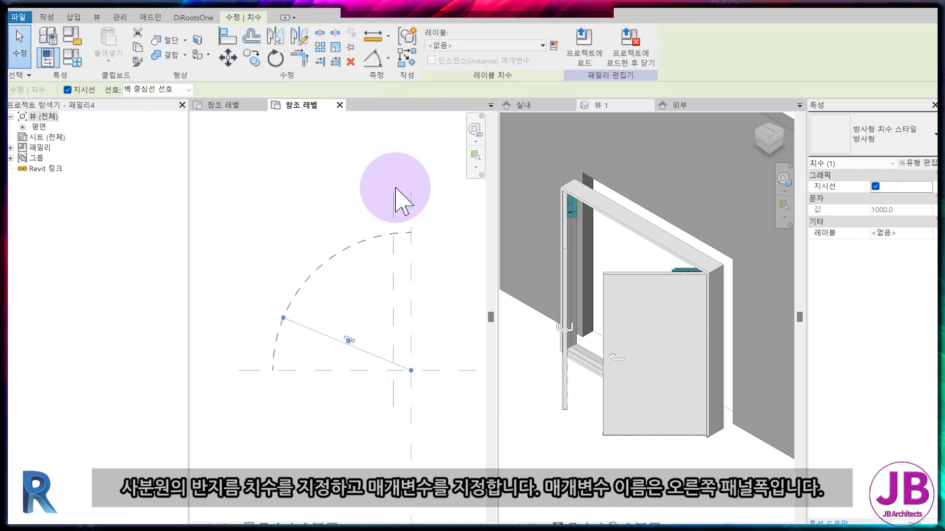
{"action": "left_click", "coordinate": [554, 46]}
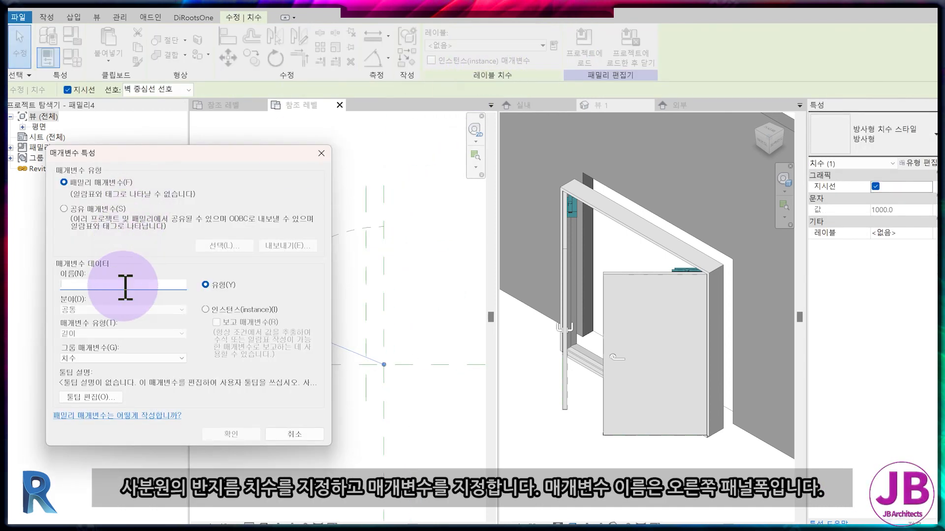
{"action": "type", "text": "우측패널폭"}
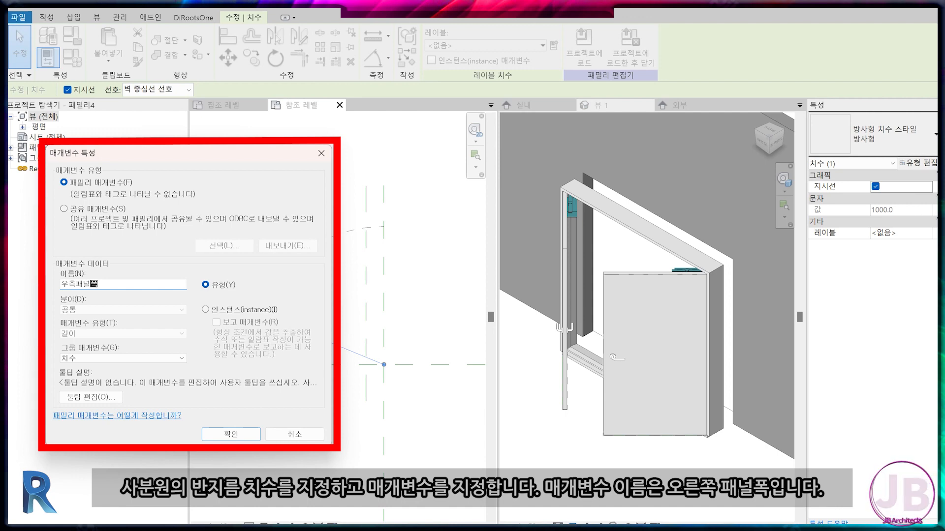
{"action": "key", "text": "Return"}
{"action": "left_click", "coordinate": [470, 297]}
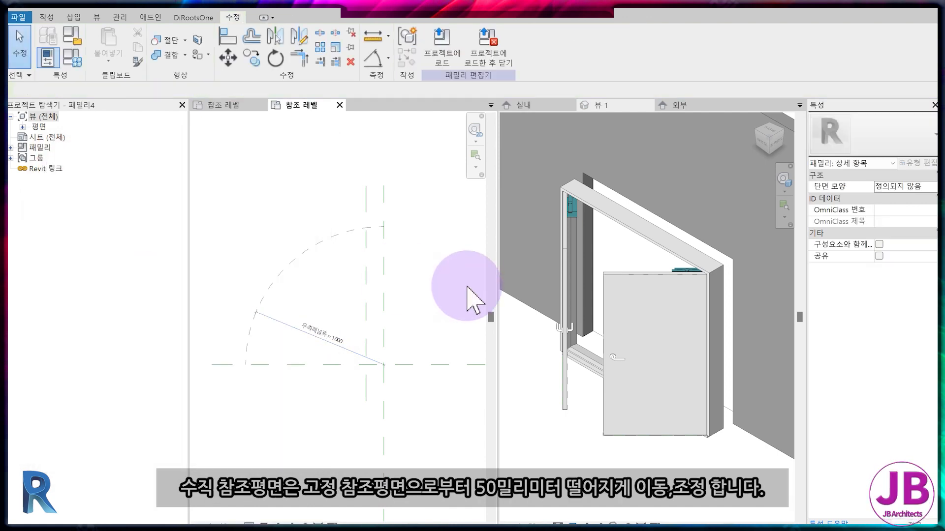
Step: Move the vertical reference plane to 50 mm from the fixed centre reference plane
{"action": "left_click", "coordinate": [360, 326]}
{"action": "scroll", "coordinate": [378, 360], "scroll_direction": "up", "scroll_amount": 2}
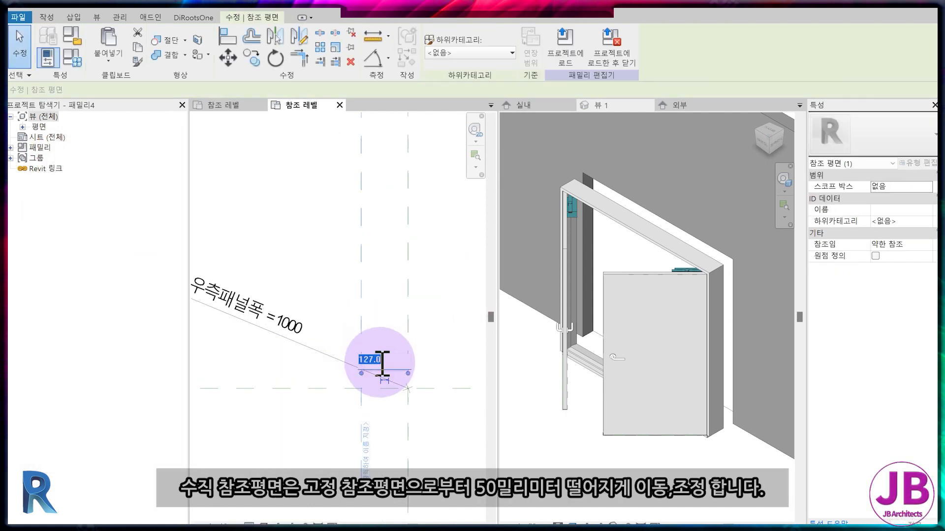
{"action": "key", "text": "Escape"}
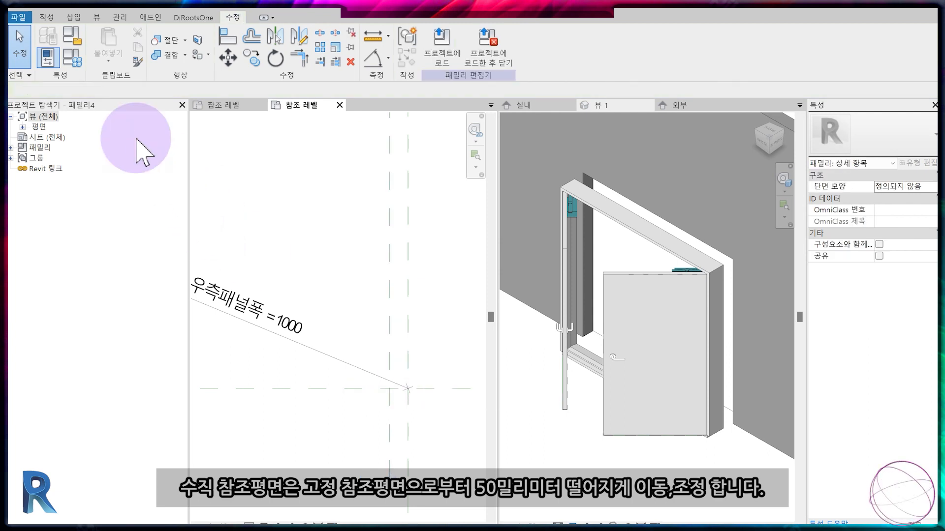
Step: Sketch the right panel as a hidden-line (은선) rectangle between the vertical reference planes, 1000 long, and lock its edges
{"action": "left_click", "coordinate": [45, 18]}
{"action": "left_click", "coordinate": [100, 48]}
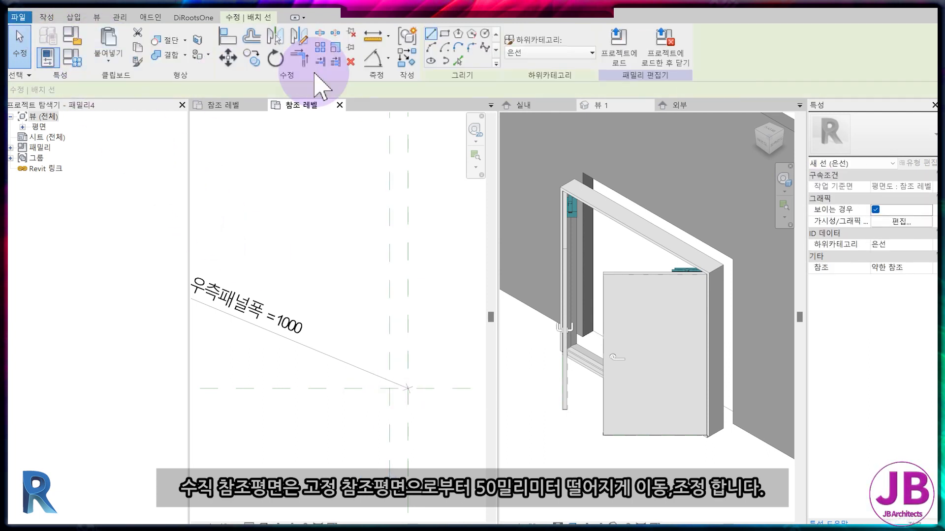
{"action": "left_click", "coordinate": [445, 34]}
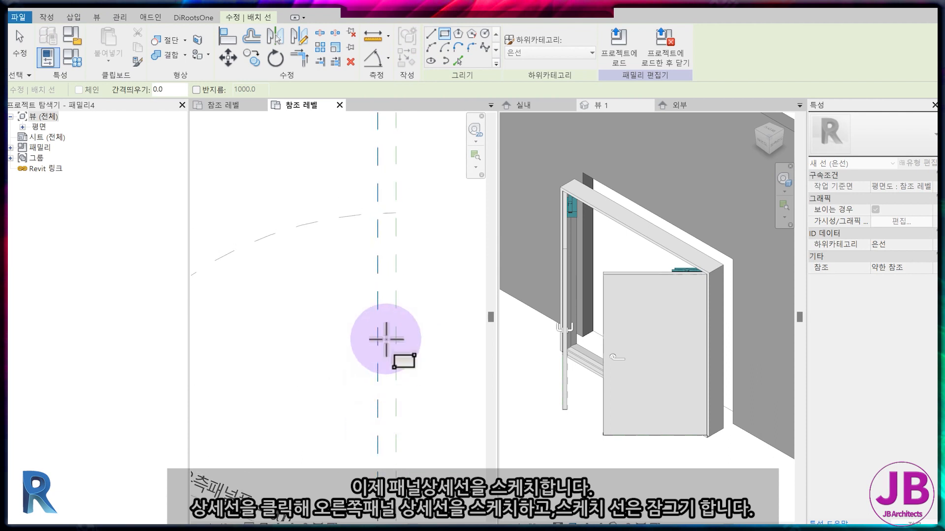
{"action": "left_click", "coordinate": [408, 330]}
{"action": "left_click", "coordinate": [367, 309]}
{"action": "middle_click_drag", "start_coordinate": [382, 371], "coordinate": [362, 246]}
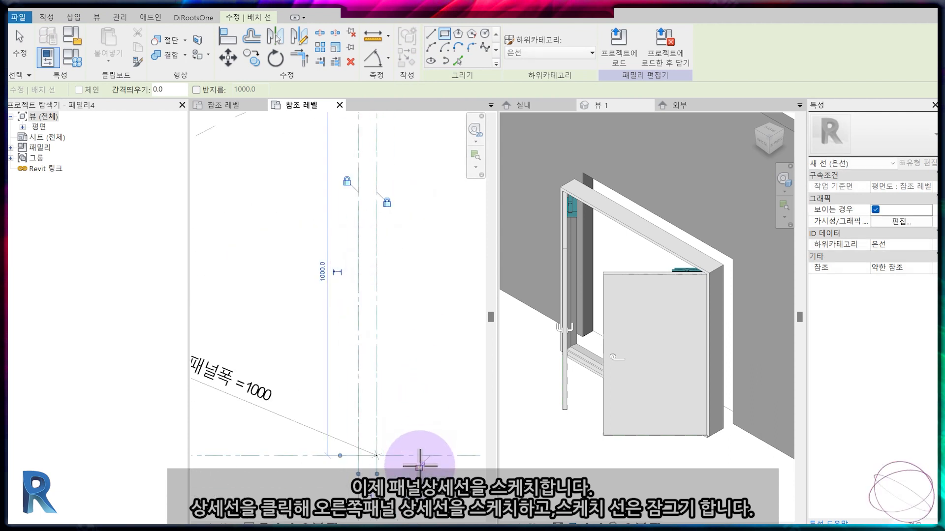
{"action": "scroll", "coordinate": [415, 421], "scroll_direction": "down", "scroll_amount": 2}
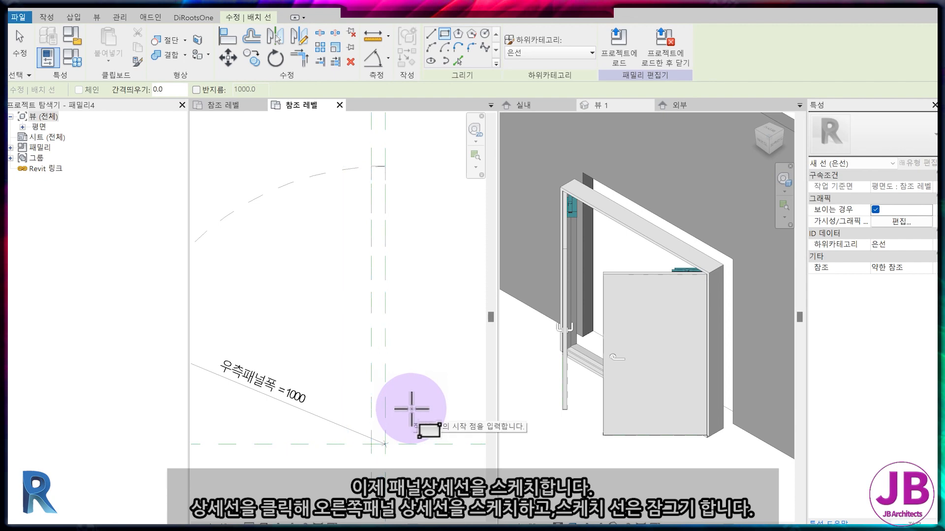
{"action": "key", "text": "Escape"}
{"action": "key", "text": "Escape"}
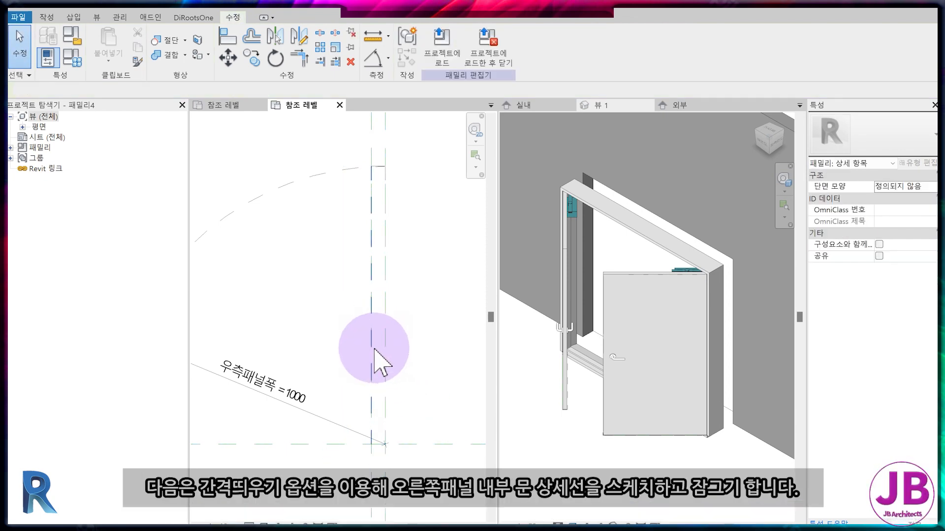
Step: Sketch an inner hidden-line rectangle with a -5 offset inside the right panel outline and lock it
{"action": "left_click", "coordinate": [47, 17]}
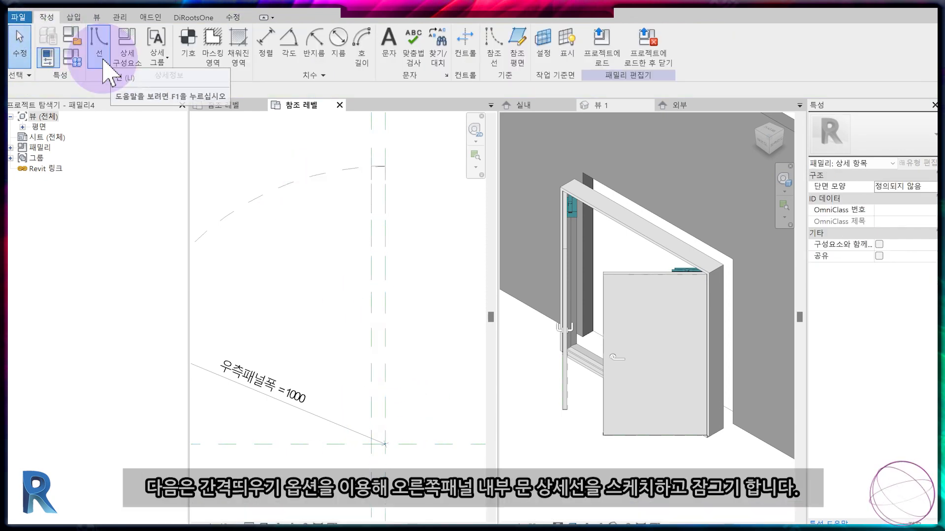
{"action": "left_click", "coordinate": [108, 58]}
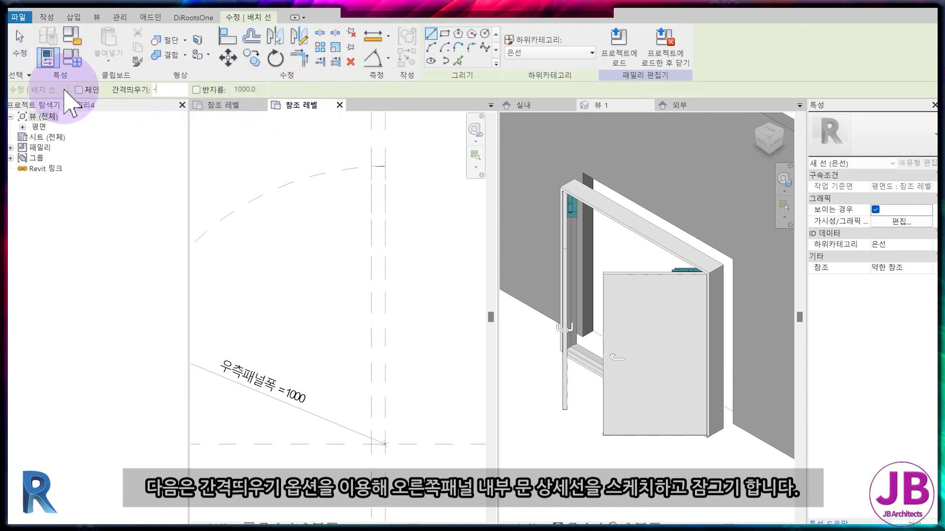
{"action": "left_click", "coordinate": [445, 34]}
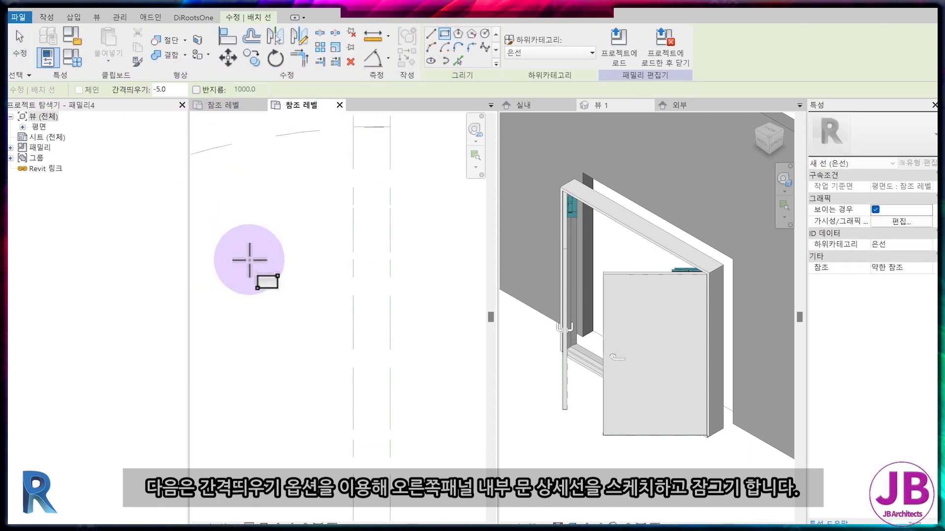
{"action": "middle_click_drag", "start_coordinate": [285, 354], "coordinate": [297, 297]}
{"action": "left_click", "coordinate": [321, 468]}
{"action": "scroll", "coordinate": [343, 151], "scroll_direction": "up", "scroll_amount": 2}
{"action": "left_click", "coordinate": [336, 148]}
{"action": "scroll", "coordinate": [345, 350], "scroll_direction": "down", "scroll_amount": 1}
{"action": "middle_click_drag", "start_coordinate": [368, 405], "coordinate": [411, 345]}
{"action": "scroll", "coordinate": [390, 306], "scroll_direction": "down", "scroll_amount": 1}
{"action": "key", "text": "Escape"}
{"action": "key", "text": "Escape"}
Step: Save the right-panel detail item family under the file name 우측패널
{"action": "left_click", "coordinate": [259, 229]}
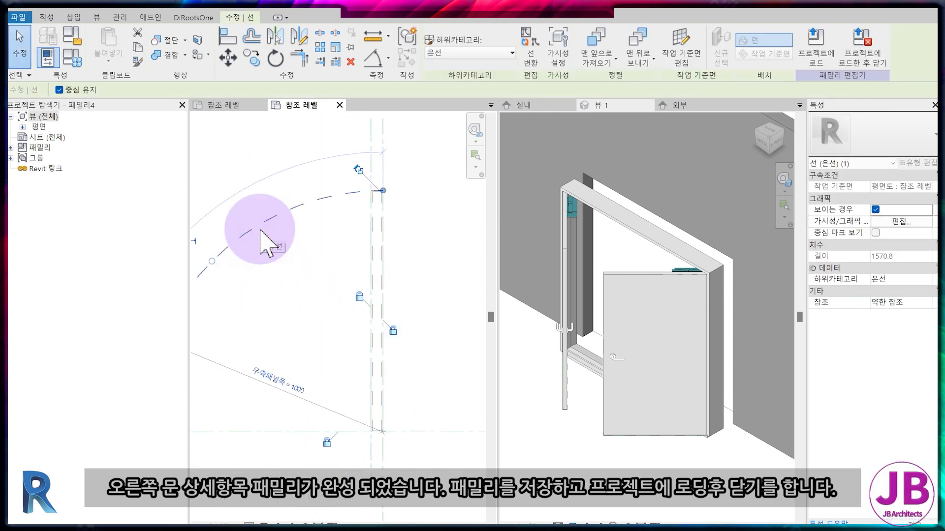
{"action": "left_click", "coordinate": [268, 237]}
{"action": "middle_click_drag", "start_coordinate": [268, 239], "coordinate": [389, 314]}
{"action": "key", "text": "ctrl+s"}
{"action": "type", "text": "우측패널"}
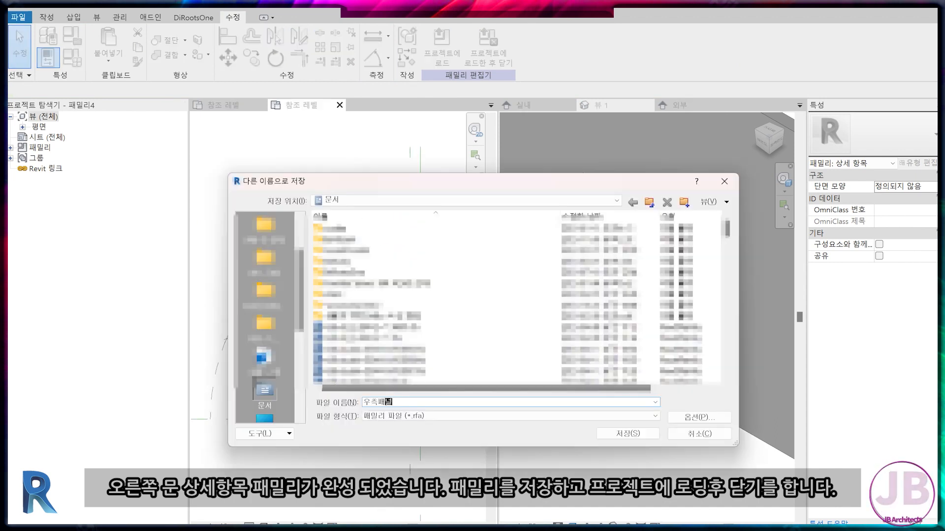
{"action": "key", "text": "Return"}
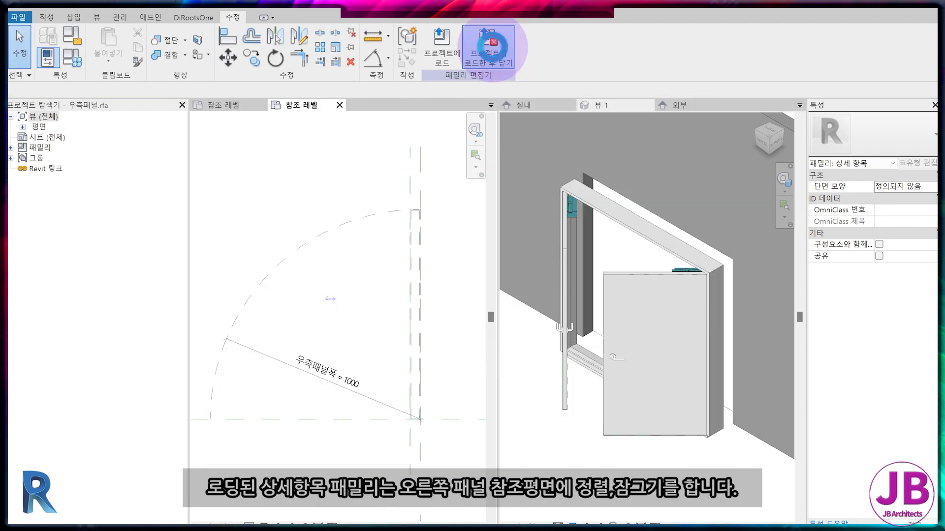
Step: Load the detail family into the double-leaf door family, close it, and place one instance near the right door panel
{"action": "left_click", "coordinate": [492, 47]}
{"action": "left_click", "coordinate": [447, 277]}
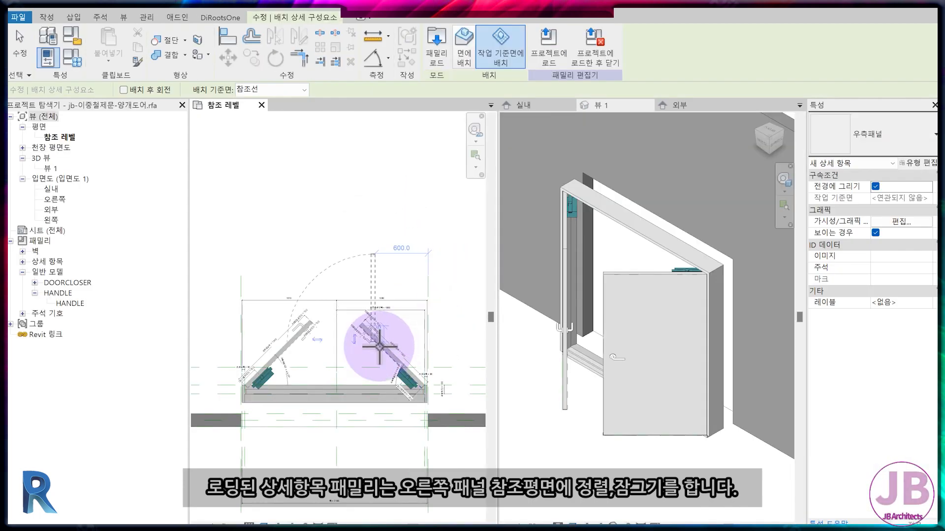
{"action": "scroll", "coordinate": [410, 342], "scroll_direction": "up", "scroll_amount": 5}
{"action": "left_click", "coordinate": [386, 284]}
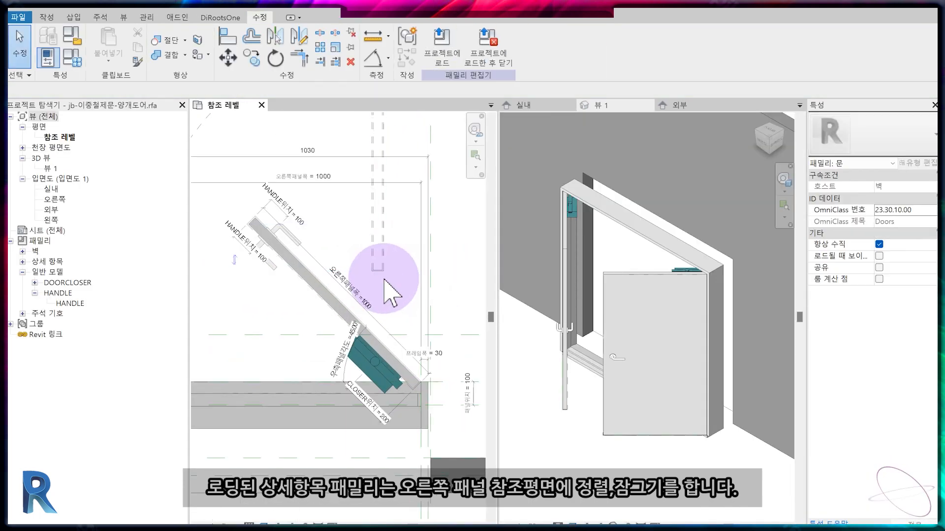
Step: Align the placed detail item to the right panel's reference planes at the hinge corner and lock both alignments
{"action": "key", "text": "a"}
{"action": "key", "text": "l"}
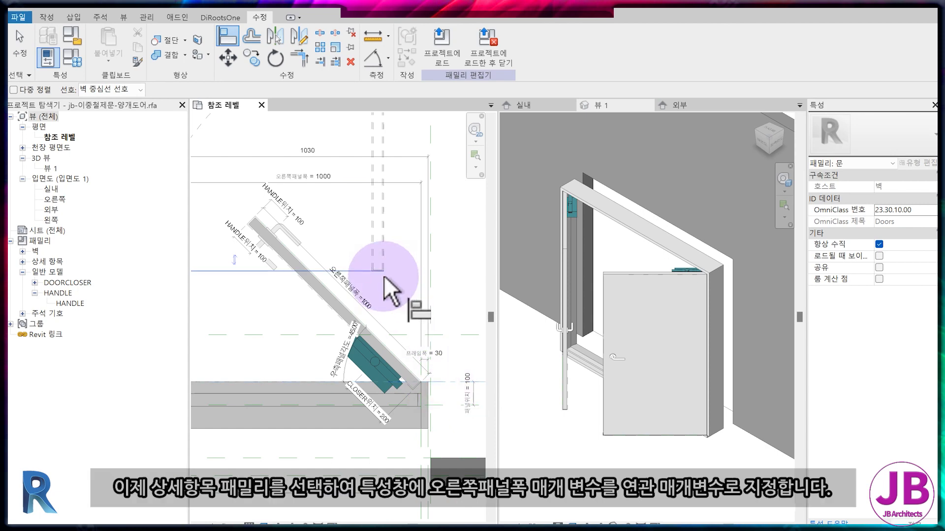
{"action": "scroll", "coordinate": [423, 409], "scroll_direction": "up", "scroll_amount": 4}
{"action": "scroll", "coordinate": [432, 284], "scroll_direction": "down", "scroll_amount": 2}
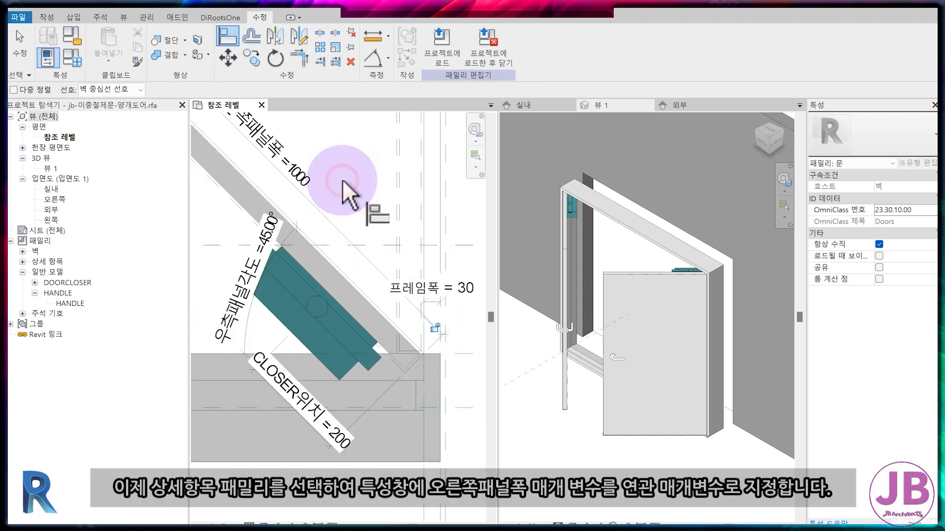
{"action": "scroll", "coordinate": [409, 355], "scroll_direction": "down", "scroll_amount": 6}
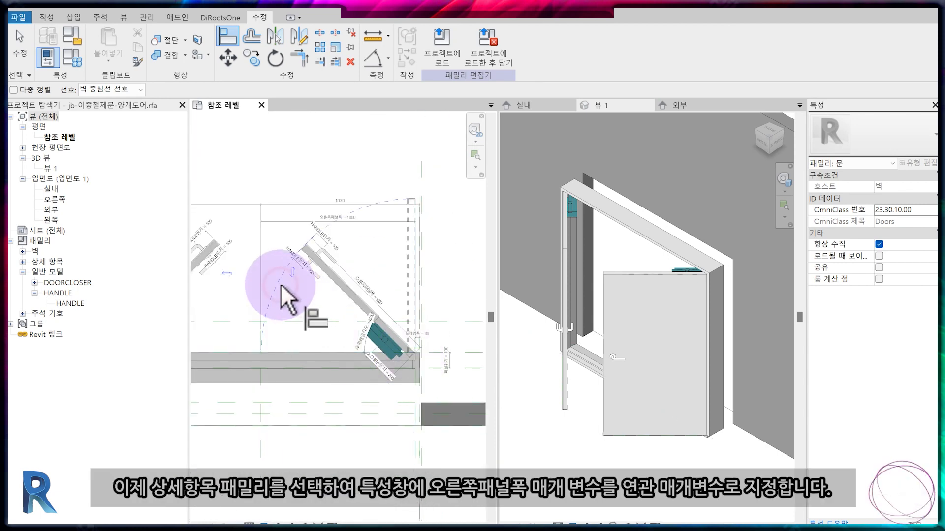
{"action": "key", "text": "Escape"}
Step: Associate the detail item's 우측패널폭 type parameter with the door family parameter 오른쪽패널폭
{"action": "left_click", "coordinate": [286, 300]}
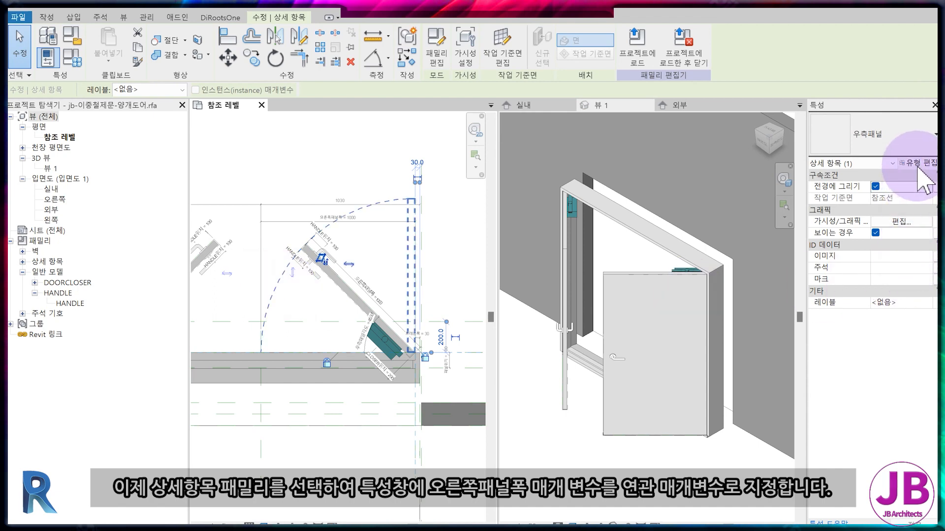
{"action": "left_click", "coordinate": [916, 164]}
{"action": "left_click", "coordinate": [786, 160]}
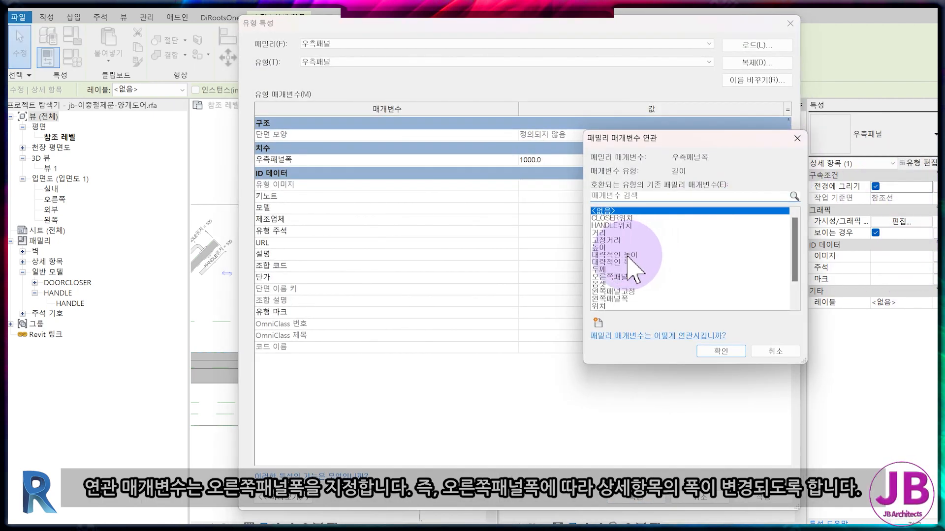
{"action": "left_click", "coordinate": [623, 277]}
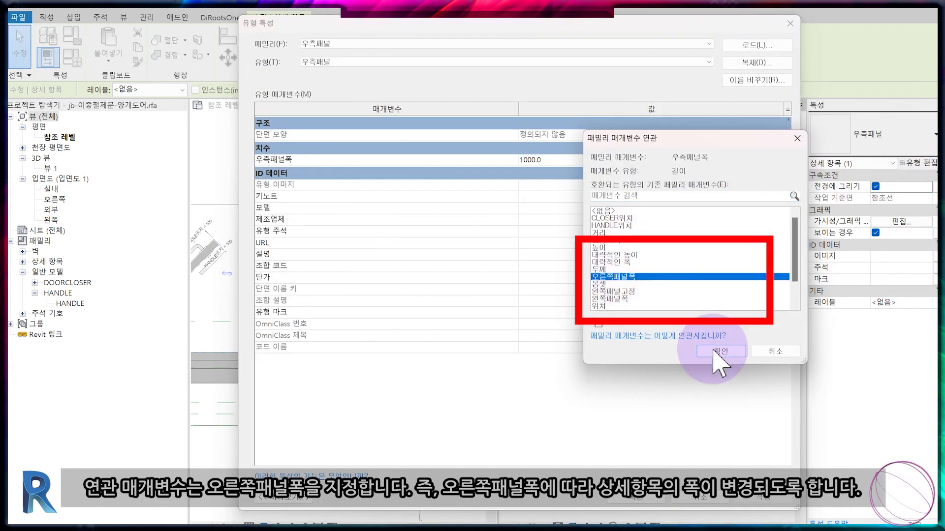
{"action": "left_click", "coordinate": [720, 351]}
{"action": "key", "text": "Return"}
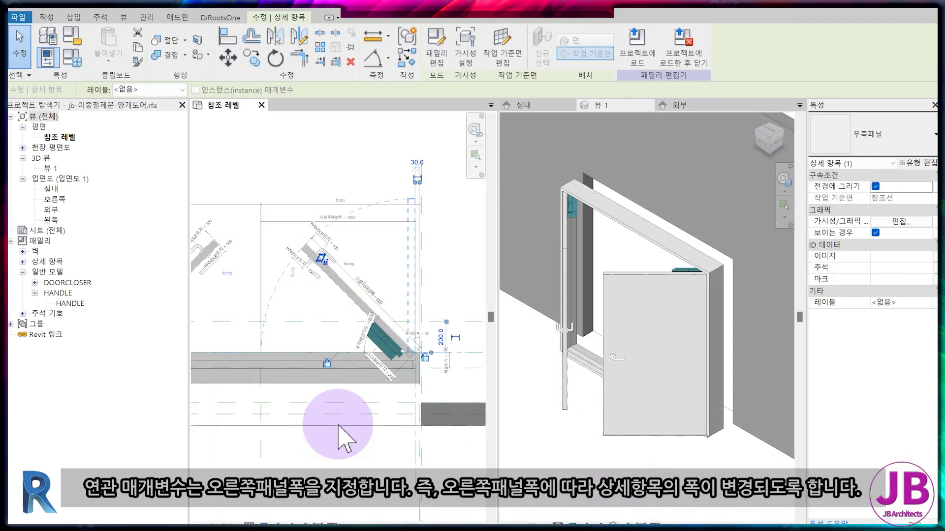
Step: Set the 오른쪽패널폭 family parameter to 1100 to test whether the detail item's width follows
{"action": "scroll", "coordinate": [297, 320], "scroll_direction": "down", "scroll_amount": 1}
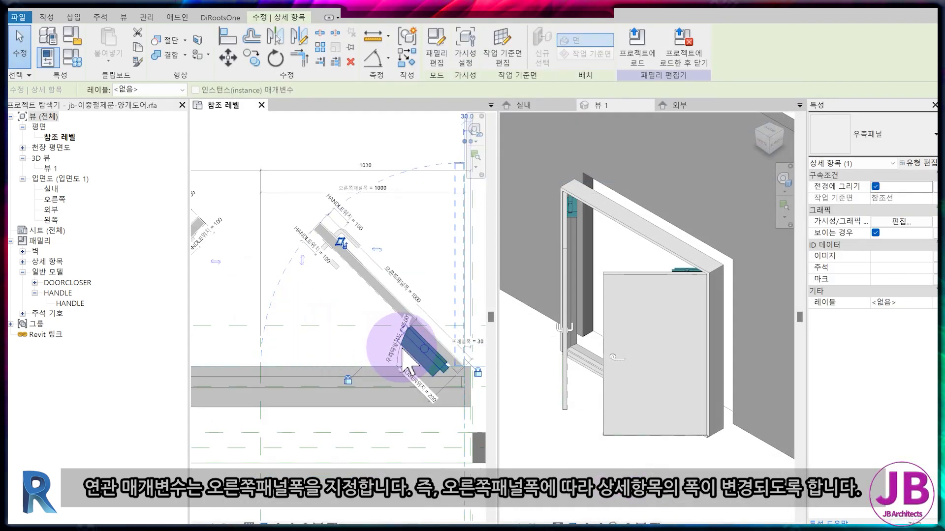
{"action": "scroll", "coordinate": [389, 282], "scroll_direction": "down", "scroll_amount": 2}
{"action": "left_click", "coordinate": [72, 60]}
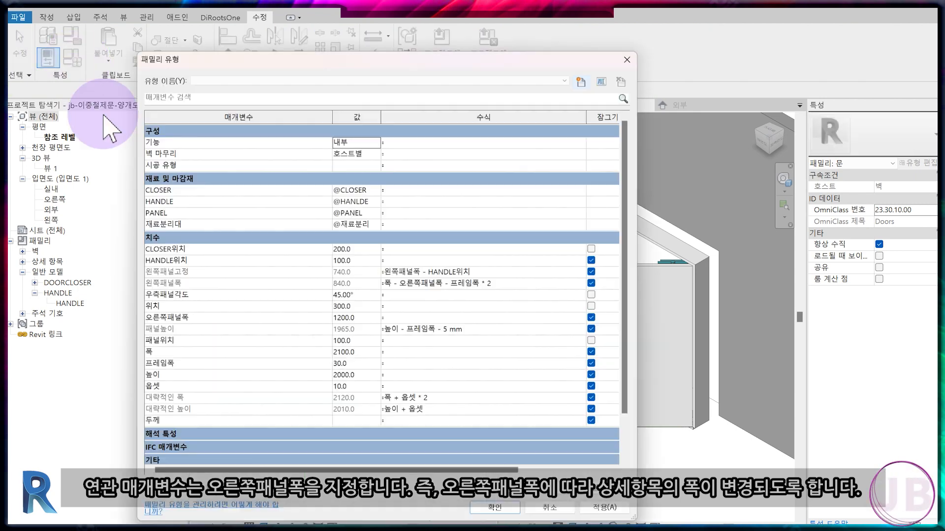
{"action": "left_click", "coordinate": [375, 319]}
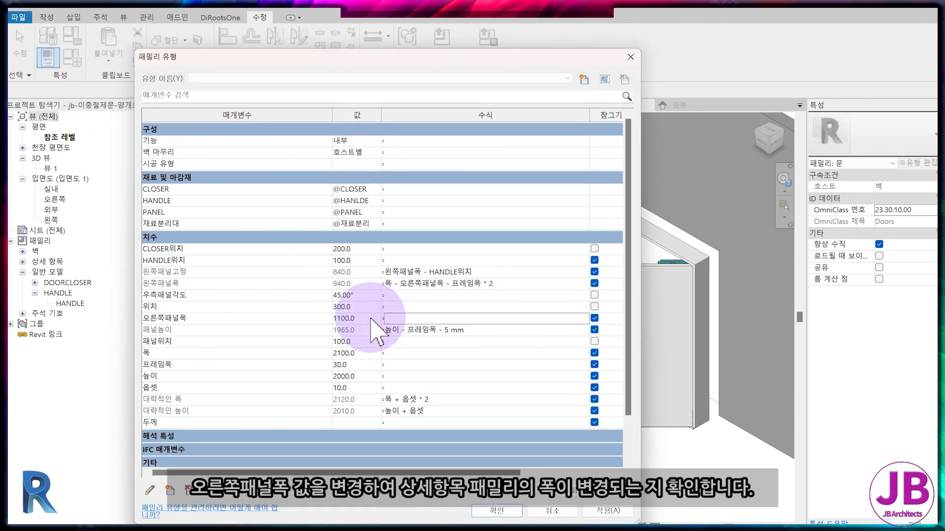
{"action": "left_click", "coordinate": [320, 338]}
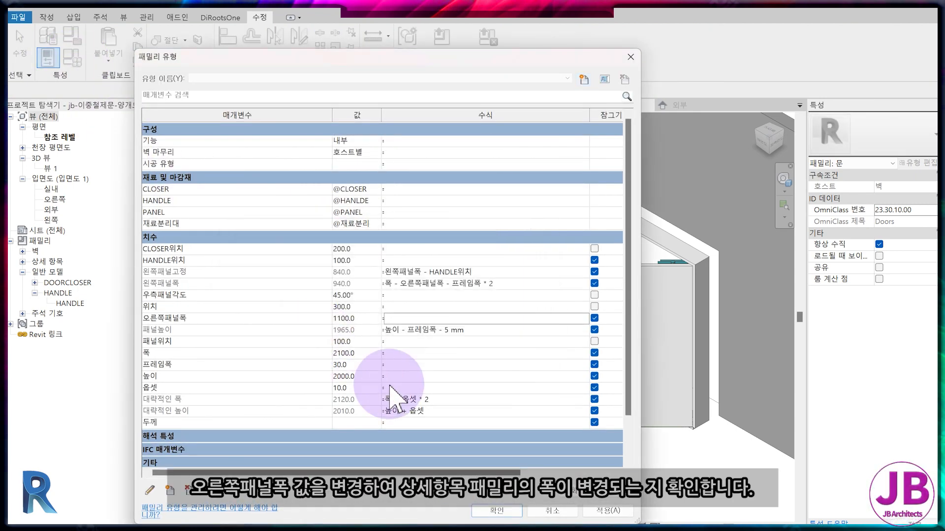
{"action": "left_click", "coordinate": [477, 509]}
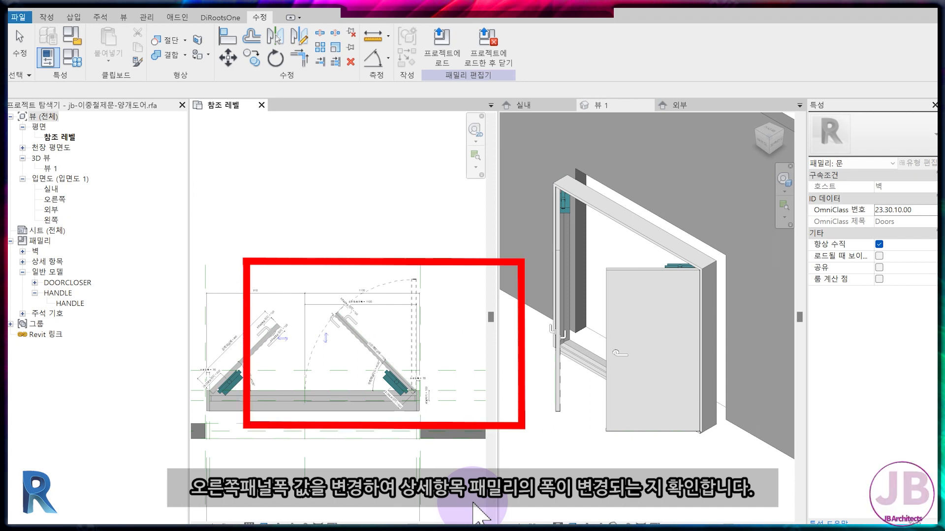
Step: Reposition the displaced handle on the inner face of the right panel by setting its distance to 100
{"action": "scroll", "coordinate": [327, 337], "scroll_direction": "up", "scroll_amount": 5}
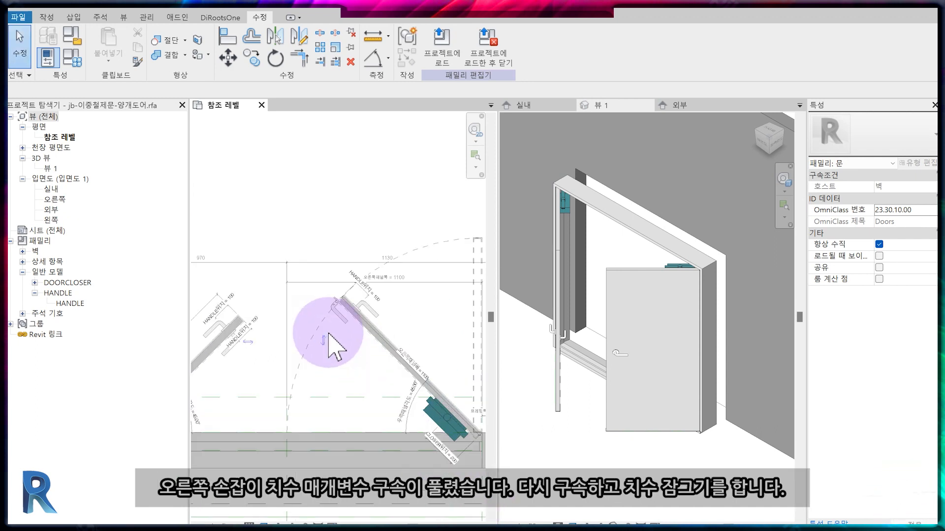
{"action": "left_click", "coordinate": [351, 319]}
{"action": "scroll", "coordinate": [351, 319], "scroll_direction": "up", "scroll_amount": 3}
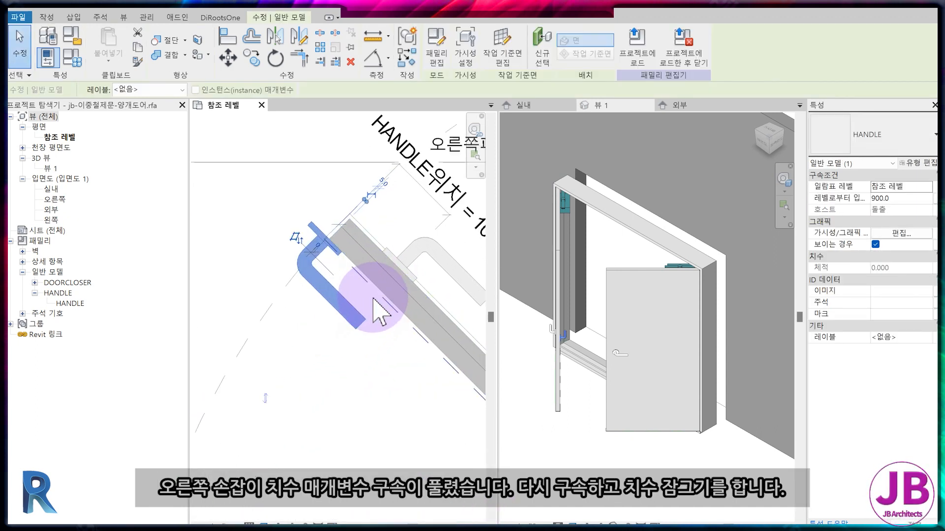
{"action": "scroll", "coordinate": [346, 288], "scroll_direction": "up", "scroll_amount": 2}
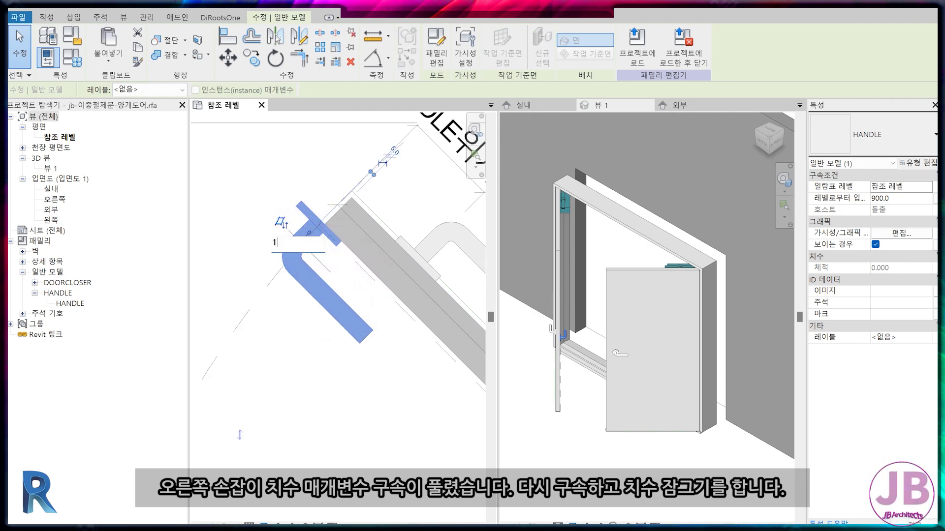
{"action": "type", "text": "00"}
{"action": "key", "text": "Return"}
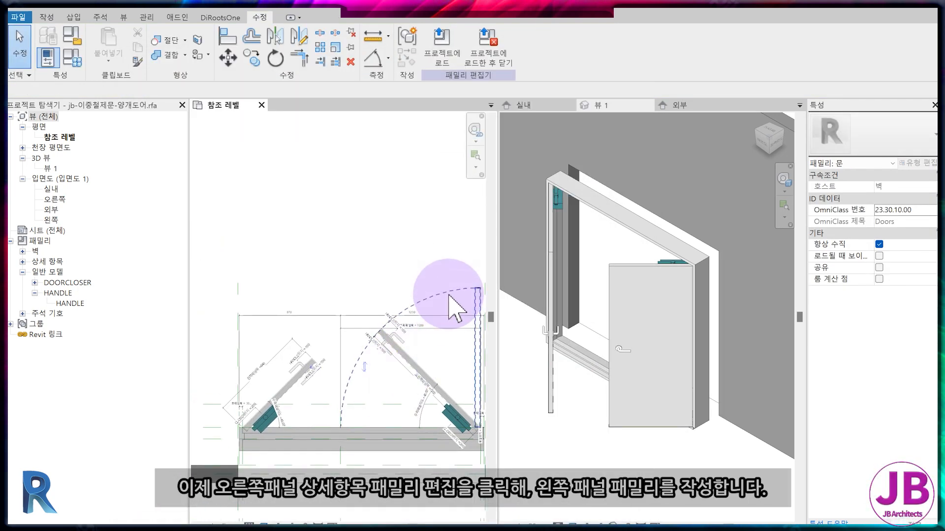
Step: Open the right panel's swing detail item family for editing and save it as a new family named 좌측패널.rfa
{"action": "left_click", "coordinate": [448, 297]}
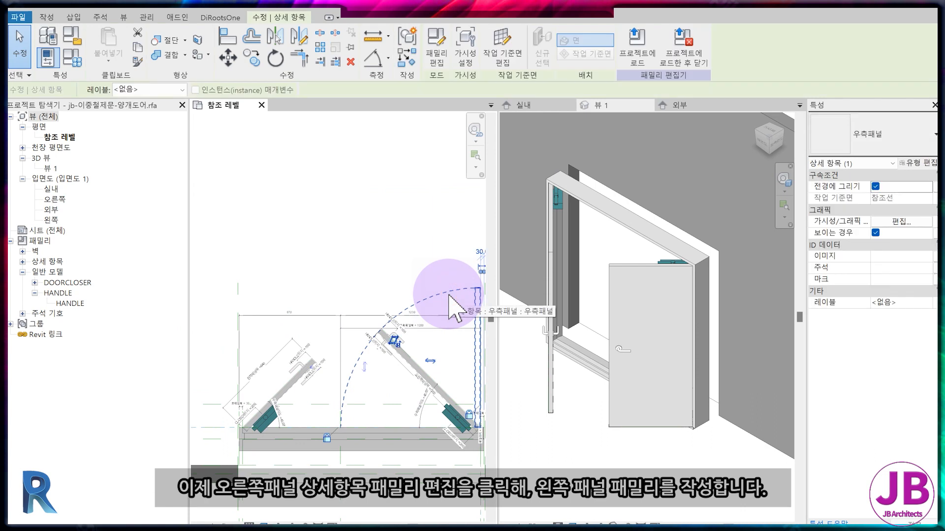
{"action": "left_click", "coordinate": [437, 56]}
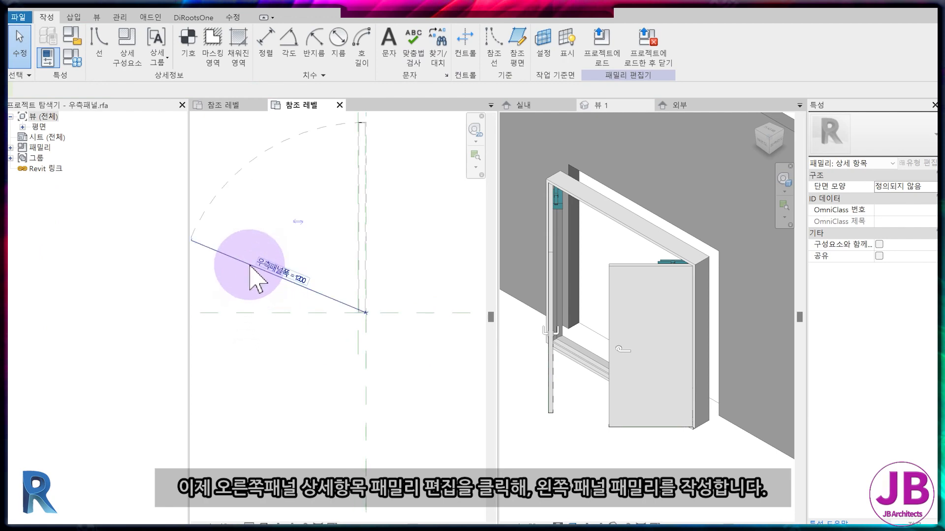
{"action": "left_click", "coordinate": [258, 278]}
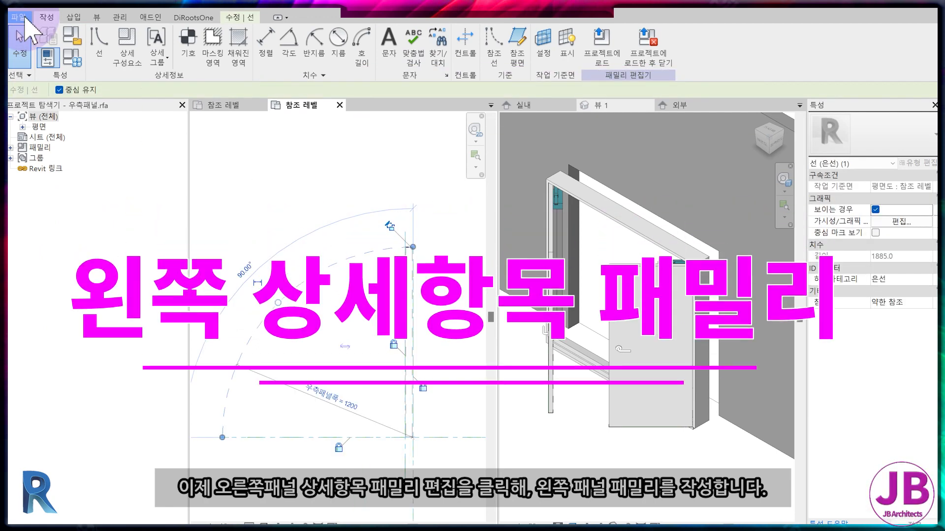
{"action": "left_click", "coordinate": [19, 16]}
{"action": "mouse_move", "coordinate": [59, 187]}
{"action": "left_click", "coordinate": [125, 165]}
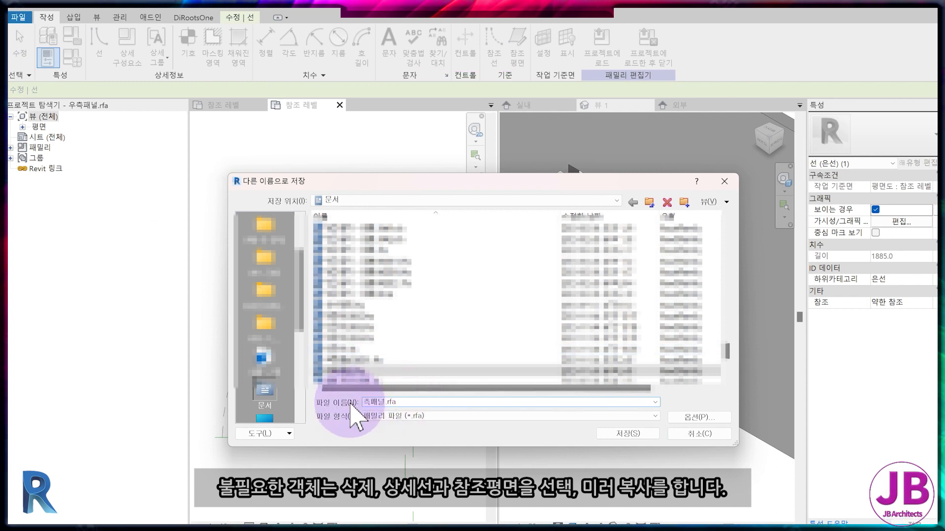
{"action": "key", "text": "Return"}
Step: Delete the 우측패널폭 radius dimension from the swing arc
{"action": "left_click", "coordinate": [297, 398]}
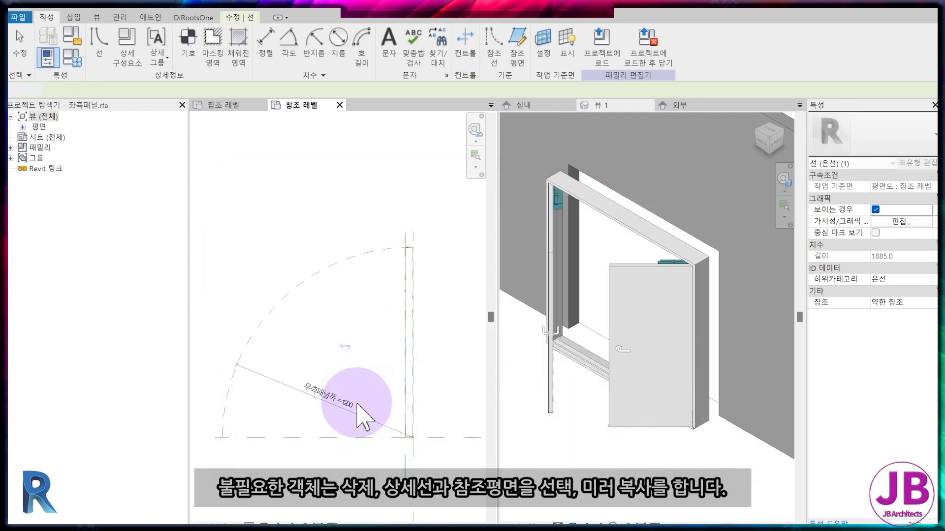
{"action": "left_click", "coordinate": [330, 374]}
{"action": "key", "text": "Delete"}
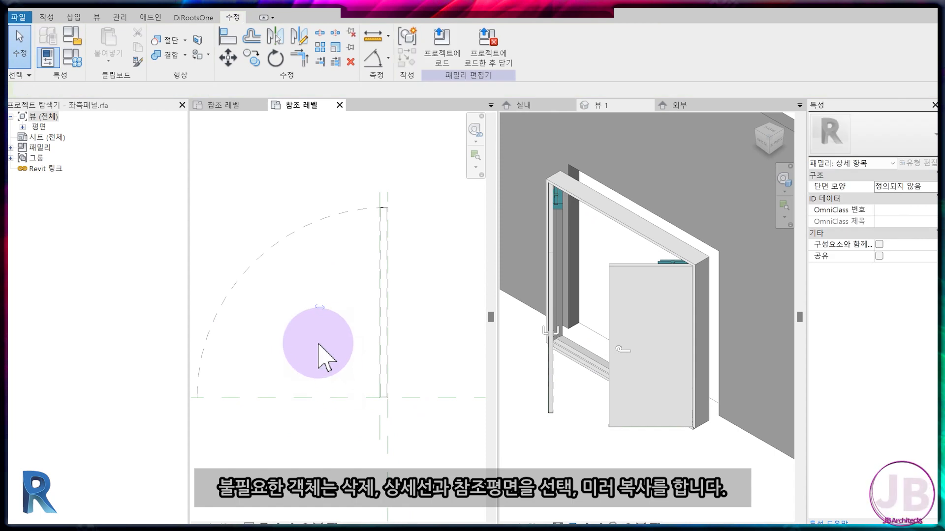
Step: Mirror the panel outline, swing arc and reference planes about a drawn vertical axis at the hinge, without keeping a copy
{"action": "key", "text": "z"}
{"action": "key", "text": "a"}
{"action": "middle_click_drag", "start_coordinate": [379, 355], "coordinate": [352, 331]}
{"action": "left_click_drag", "start_coordinate": [211, 165], "coordinate": [401, 391]}
{"action": "left_click", "coordinate": [298, 36]}
{"action": "left_click", "coordinate": [88, 90]}
{"action": "left_click", "coordinate": [355, 211]}
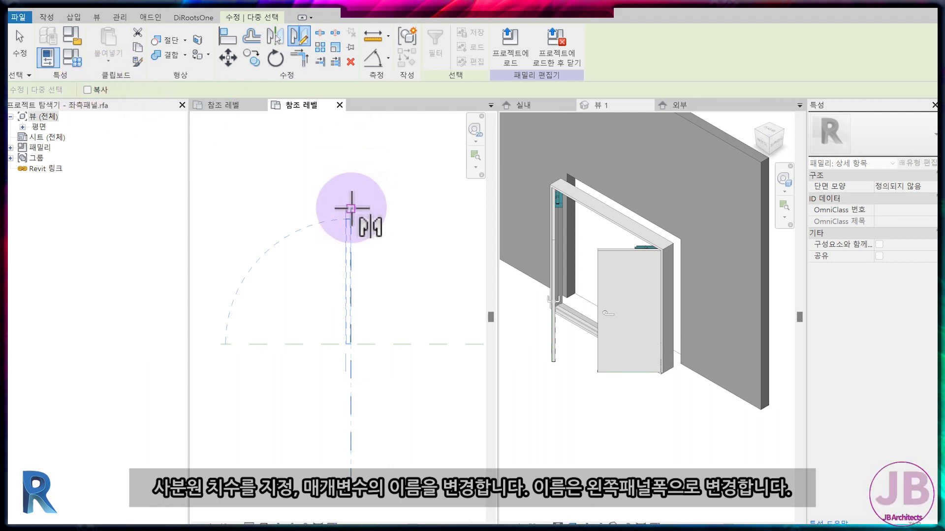
{"action": "left_click", "coordinate": [354, 404]}
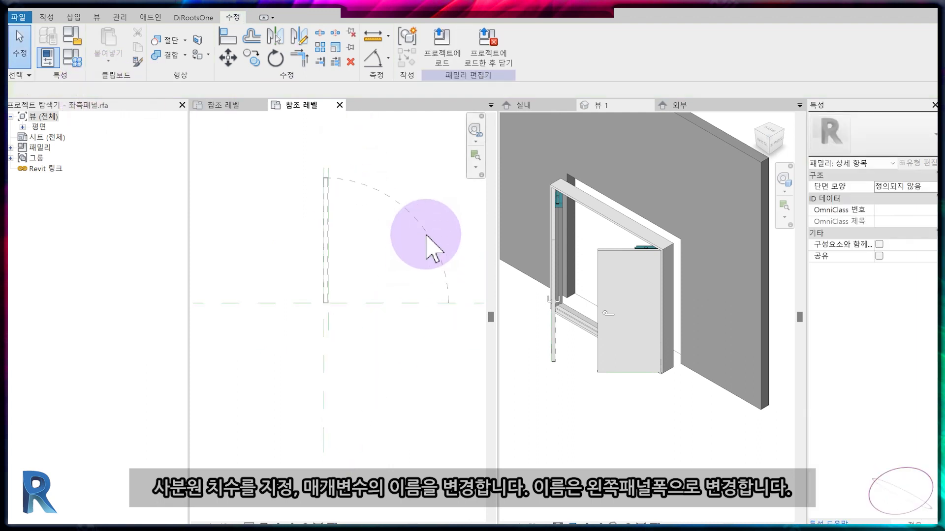
Step: Add a radius dimension to the mirrored swing arc, labelled with the panel width parameter renamed to 좌측패널폭
{"action": "middle_click_drag", "start_coordinate": [411, 332], "coordinate": [385, 291]}
{"action": "left_click", "coordinate": [386, 291]}
{"action": "left_click", "coordinate": [72, 57]}
{"action": "left_click", "coordinate": [148, 490]}
{"action": "type", "text": "좌"}
{"action": "key", "text": "Return"}
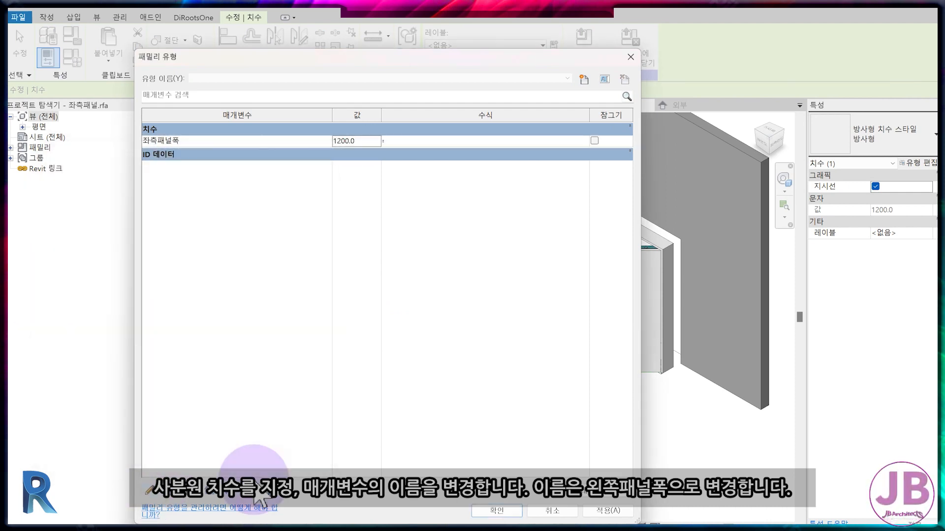
{"action": "key", "text": "Return"}
{"action": "key", "text": "Escape"}
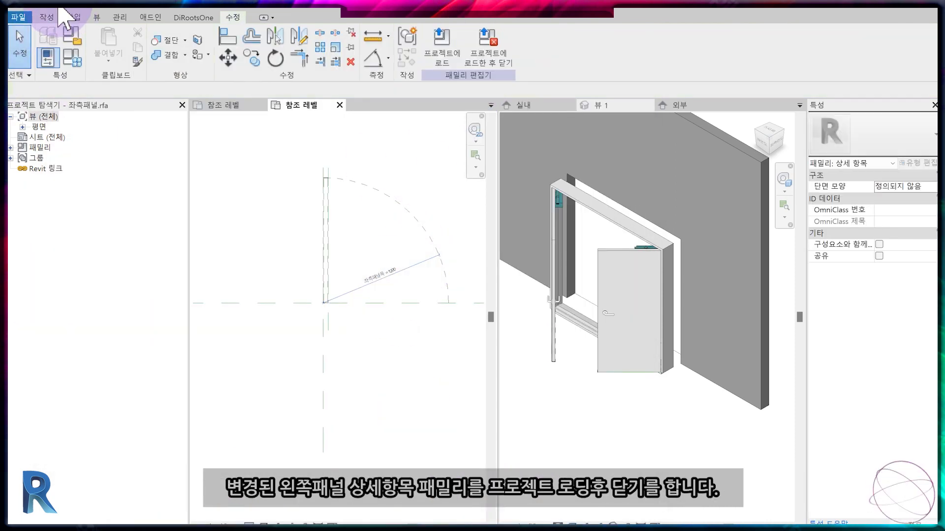
Step: Load the 좌측패널 detail item into the door family, closing its own file, and place it above the left panel
{"action": "left_click", "coordinate": [481, 58]}
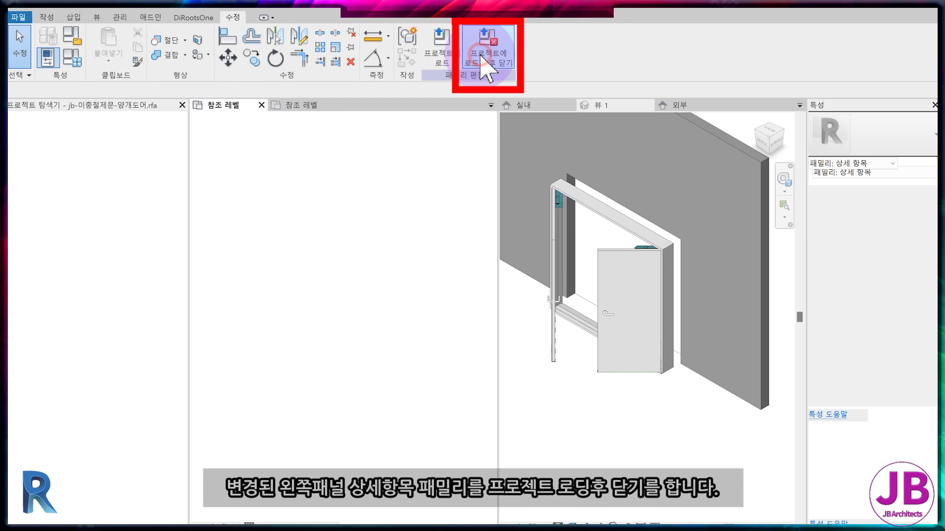
{"action": "scroll", "coordinate": [306, 355], "scroll_direction": "up", "scroll_amount": 3}
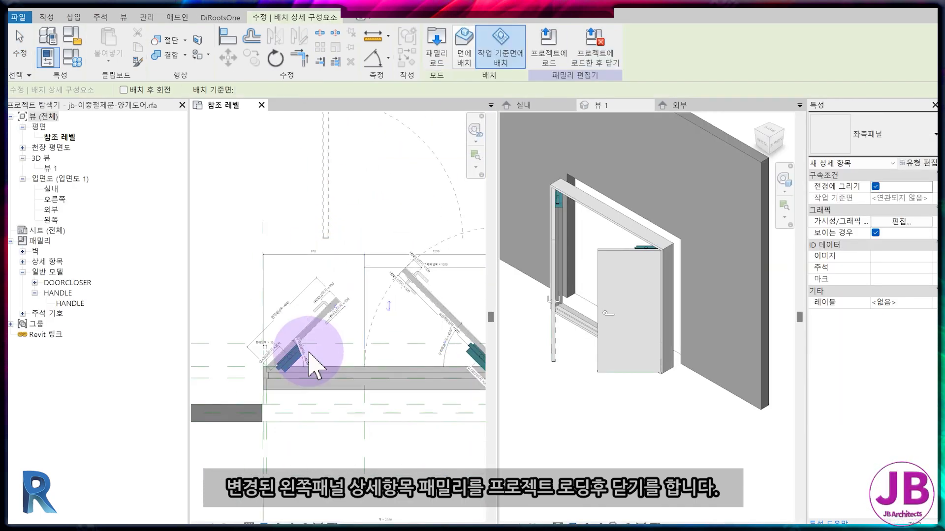
{"action": "key", "text": "Escape"}
Step: Align the placed 좌측패널 detail item to the left panel's reference planes at the hinge corner and lock both alignments
{"action": "scroll", "coordinate": [266, 396], "scroll_direction": "up", "scroll_amount": 2}
{"action": "key", "text": "a"}
{"action": "key", "text": "l"}
{"action": "left_click", "coordinate": [220, 394]}
{"action": "scroll", "coordinate": [220, 395], "scroll_direction": "down", "scroll_amount": 3}
{"action": "left_click", "coordinate": [301, 151]}
{"action": "middle_click_drag", "start_coordinate": [250, 390], "coordinate": [363, 404]}
{"action": "left_click", "coordinate": [364, 374]}
{"action": "scroll", "coordinate": [364, 237], "scroll_direction": "up", "scroll_amount": 3}
{"action": "middle_click_drag", "start_coordinate": [315, 142], "coordinate": [305, 234]}
{"action": "left_click", "coordinate": [286, 204]}
{"action": "scroll", "coordinate": [280, 246], "scroll_direction": "down", "scroll_amount": 3}
{"action": "key", "text": "Escape"}
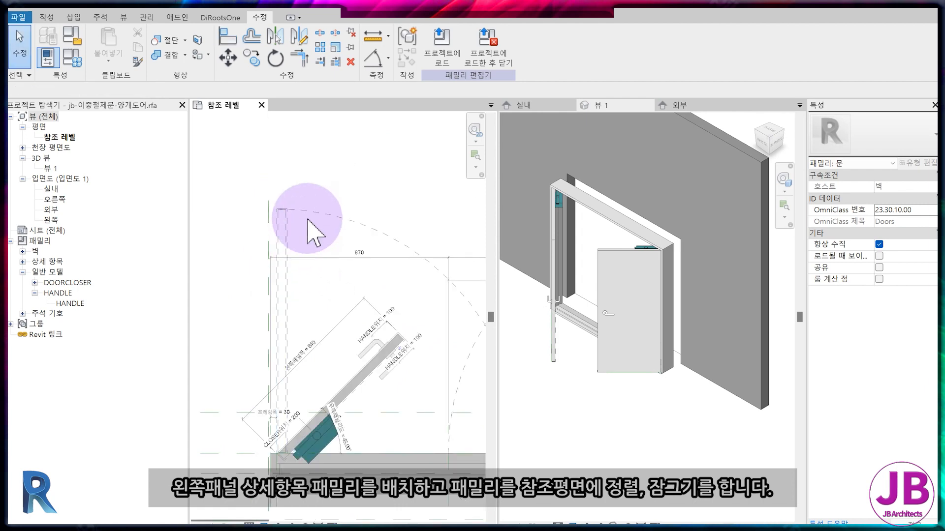
Step: Associate the left detail item's 좌측패널폭 type parameter with the door family parameter 왼쪽패널폭
{"action": "left_click", "coordinate": [311, 212]}
{"action": "left_click", "coordinate": [910, 163]}
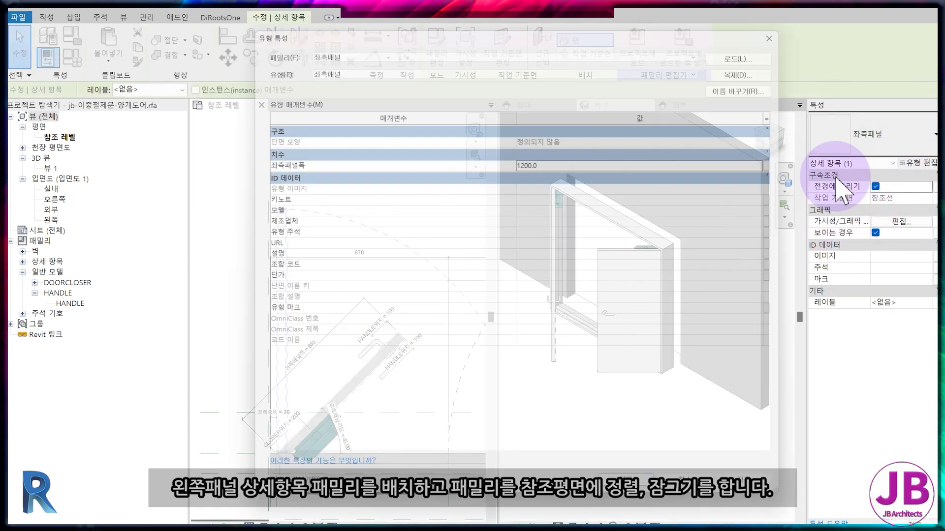
{"action": "left_click", "coordinate": [787, 160]}
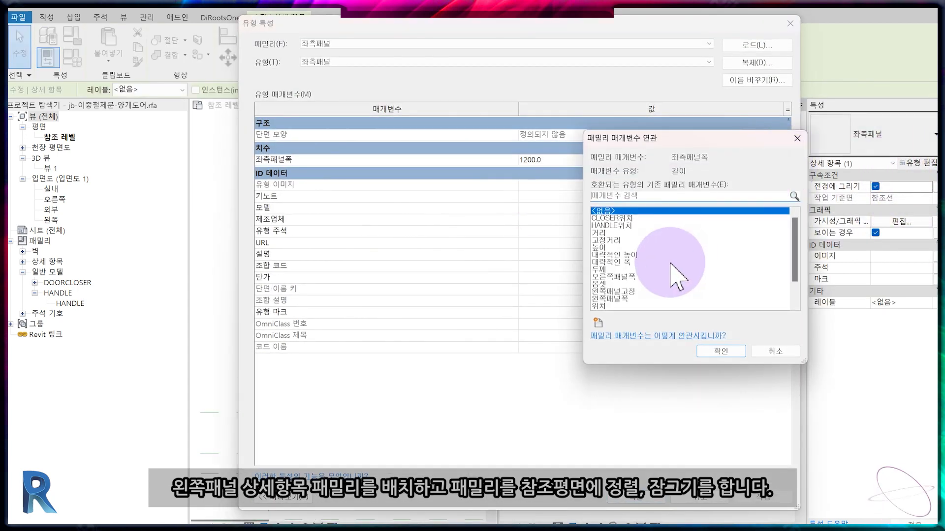
{"action": "left_click", "coordinate": [619, 299]}
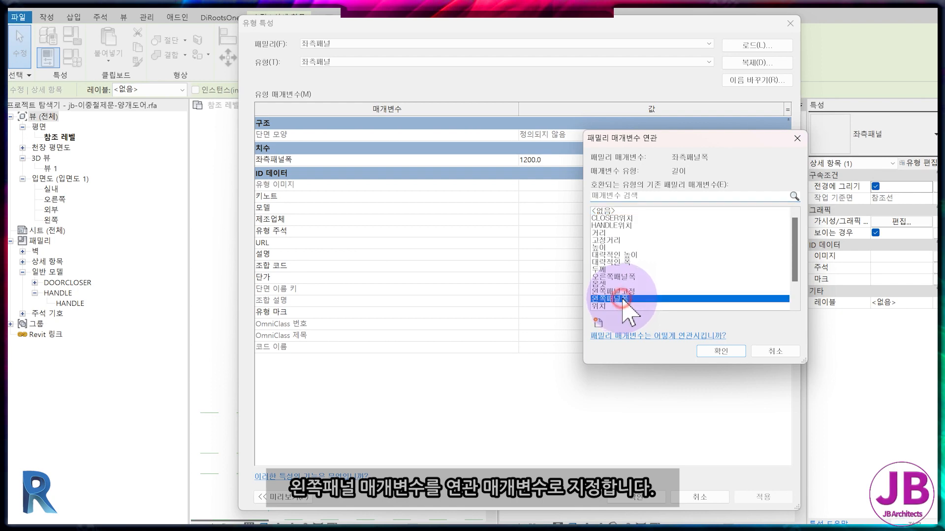
{"action": "left_click", "coordinate": [729, 351]}
{"action": "left_click", "coordinate": [637, 497]}
Step: Set the 오른쪽패널폭 family parameter to 1000 to test whether both swing detail items follow
{"action": "scroll", "coordinate": [319, 404], "scroll_direction": "down", "scroll_amount": 4}
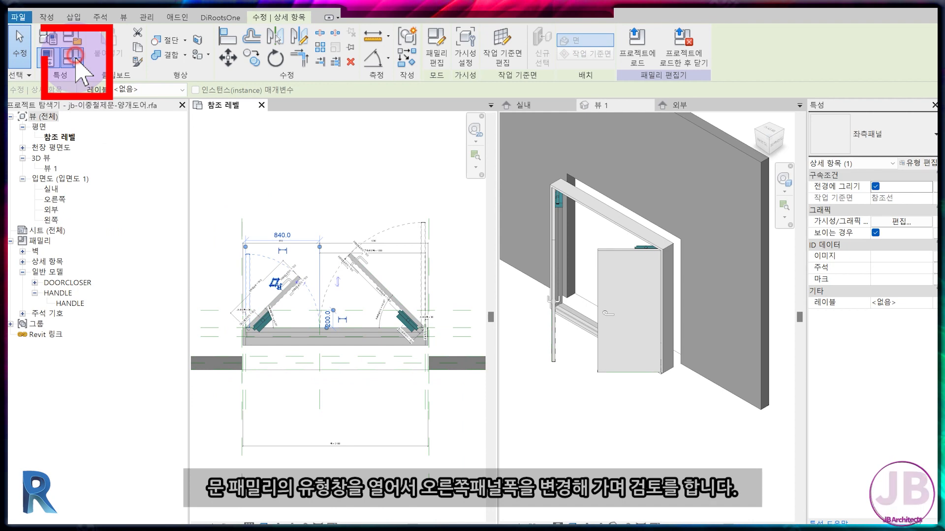
{"action": "left_click", "coordinate": [75, 57]}
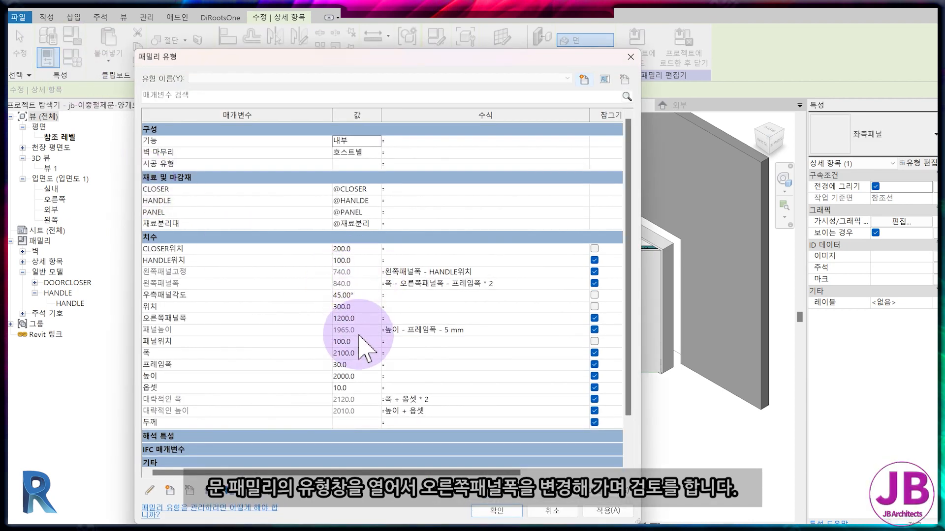
{"action": "left_click", "coordinate": [365, 318]}
{"action": "type", "text": "1000"}
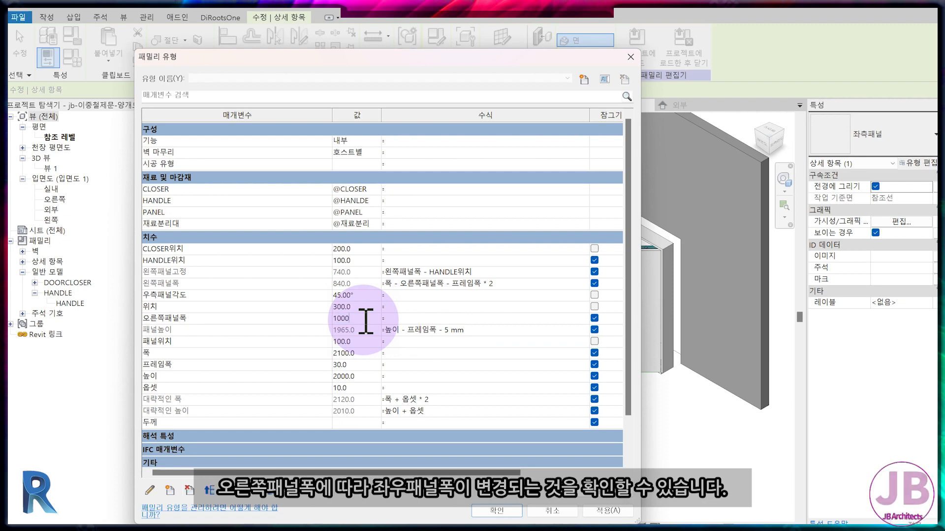
{"action": "key", "text": "Return"}
{"action": "scroll", "coordinate": [323, 373], "scroll_direction": "up", "scroll_amount": 2}
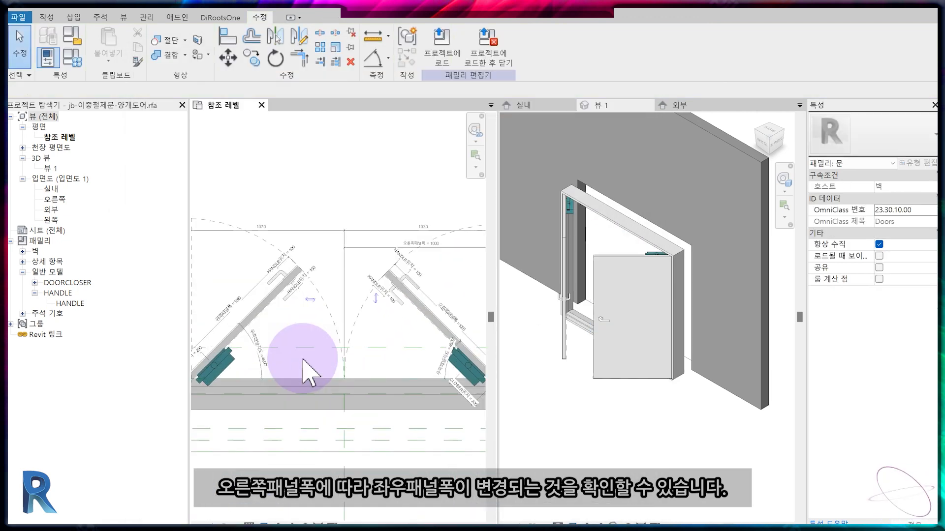
{"action": "scroll", "coordinate": [310, 373], "scroll_direction": "down", "scroll_amount": 2}
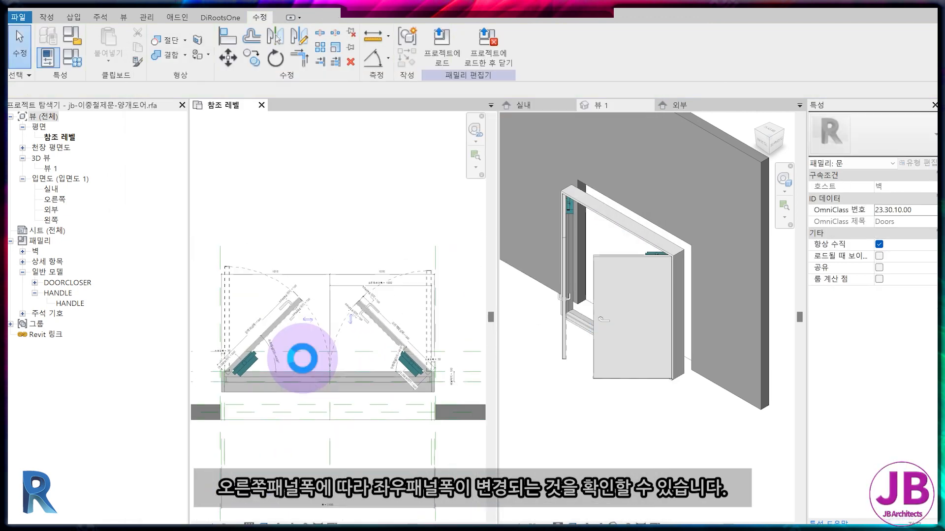
Step: Turn on preview visibility in the plan view and temporarily isolate the category of the door panels' model lines
{"action": "left_click", "coordinate": [330, 525]}
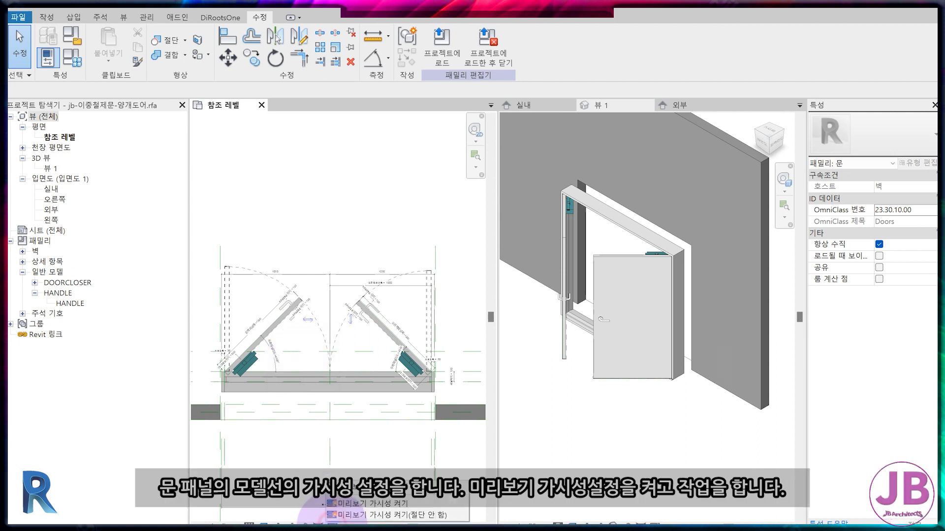
{"action": "left_click", "coordinate": [354, 504]}
{"action": "scroll", "coordinate": [312, 350], "scroll_direction": "up", "scroll_amount": 1}
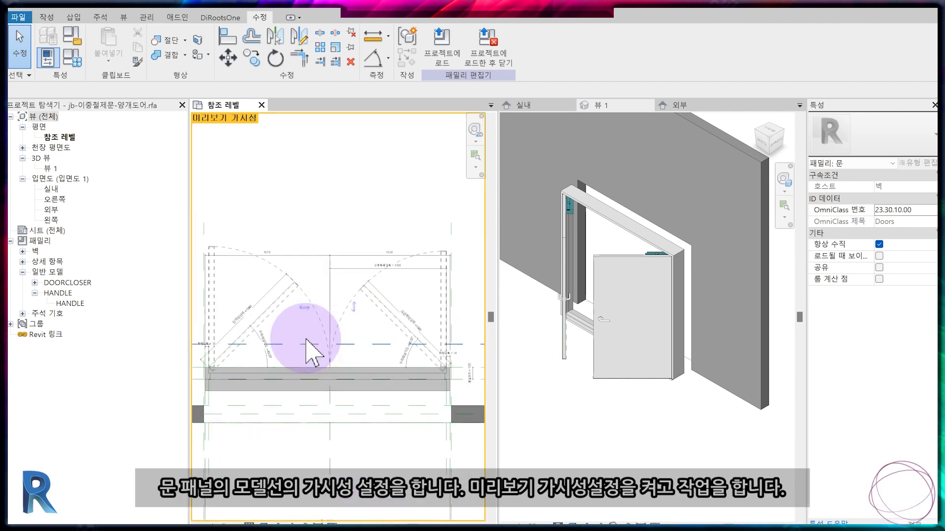
{"action": "scroll", "coordinate": [305, 340], "scroll_direction": "up", "scroll_amount": 1}
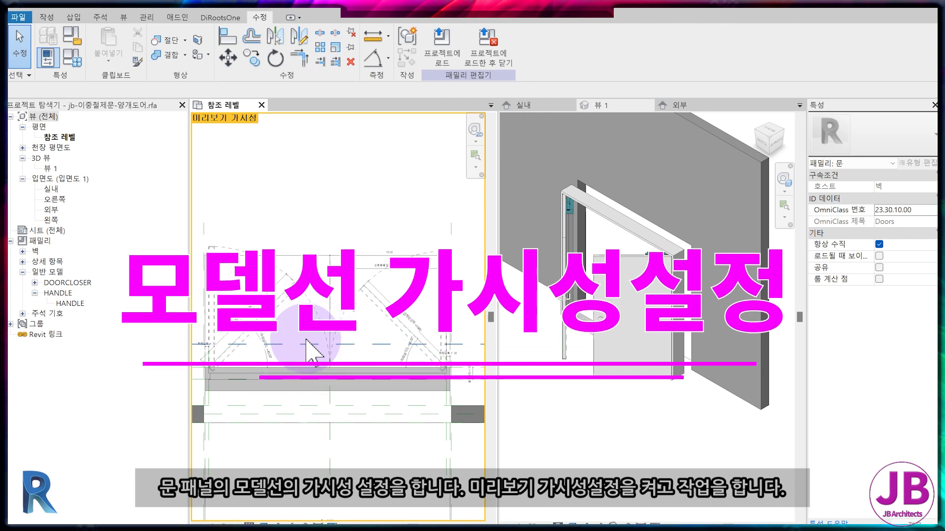
{"action": "scroll", "coordinate": [295, 315], "scroll_direction": "up", "scroll_amount": 4}
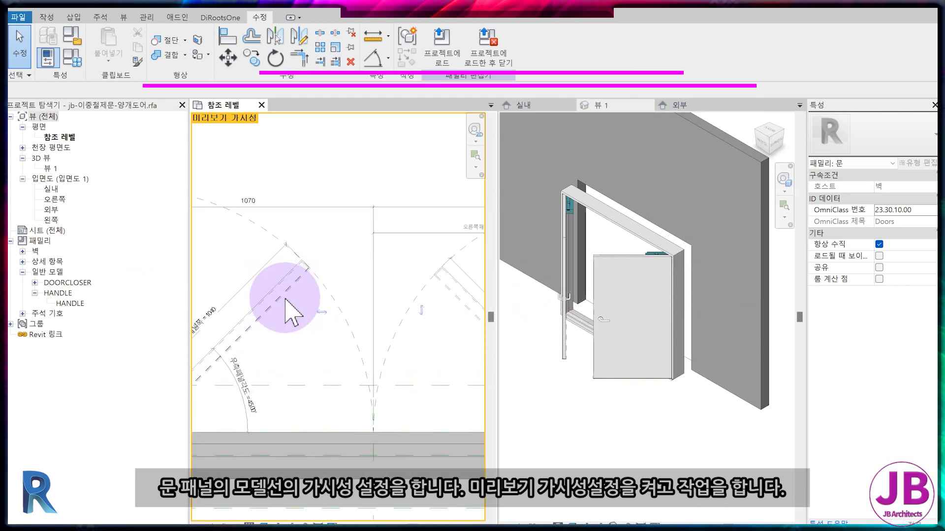
{"action": "left_click", "coordinate": [294, 299]}
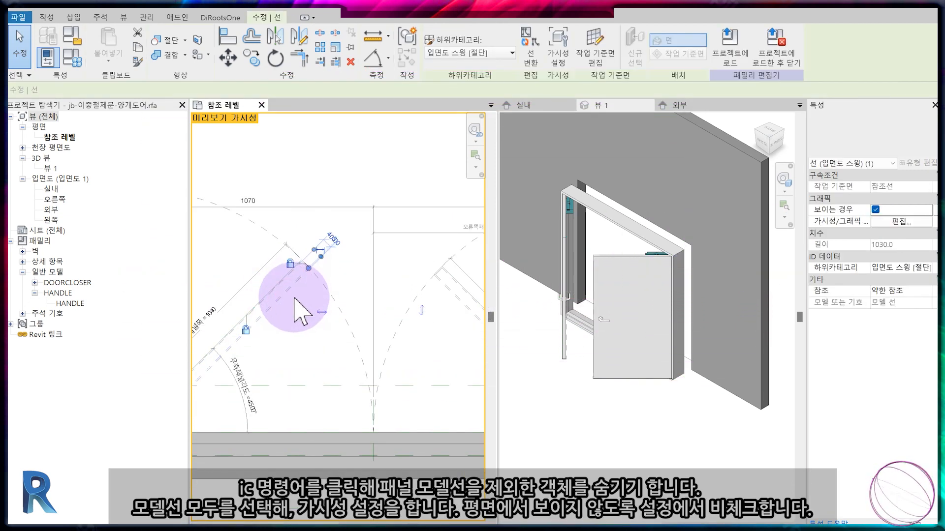
{"action": "key", "text": "i"}
{"action": "key", "text": "c"}
{"action": "scroll", "coordinate": [294, 297], "scroll_direction": "down", "scroll_amount": 4}
Step: Disable 평면/RCP and cut-in-plan/RCP display for all model lines of both door panels in their visibility settings
{"action": "mouse_move", "coordinate": [213, 231]}
{"action": "left_mouse_down"}
{"action": "mouse_move", "coordinate": [266, 305]}
{"action": "mouse_move", "coordinate": [466, 437]}
{"action": "left_mouse_up"}
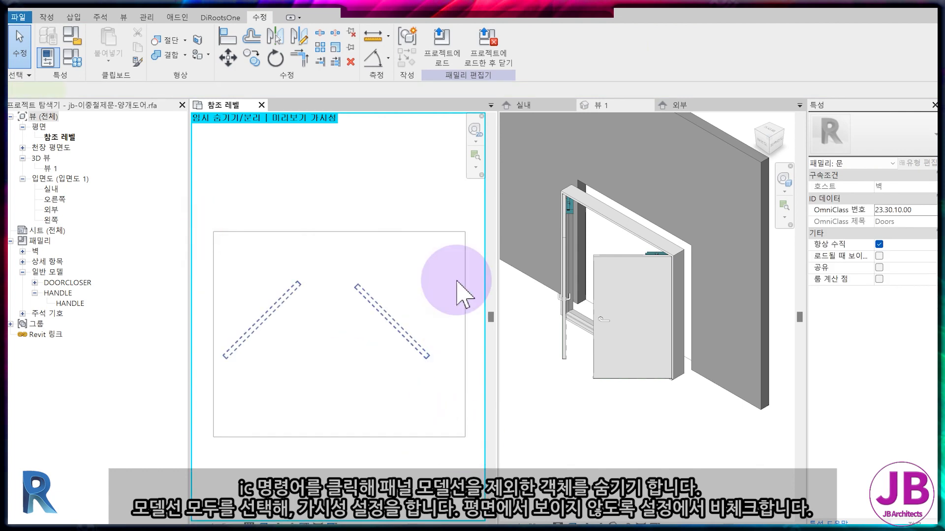
{"action": "left_click", "coordinate": [563, 49]}
{"action": "left_click", "coordinate": [366, 239]}
{"action": "left_click", "coordinate": [365, 279]}
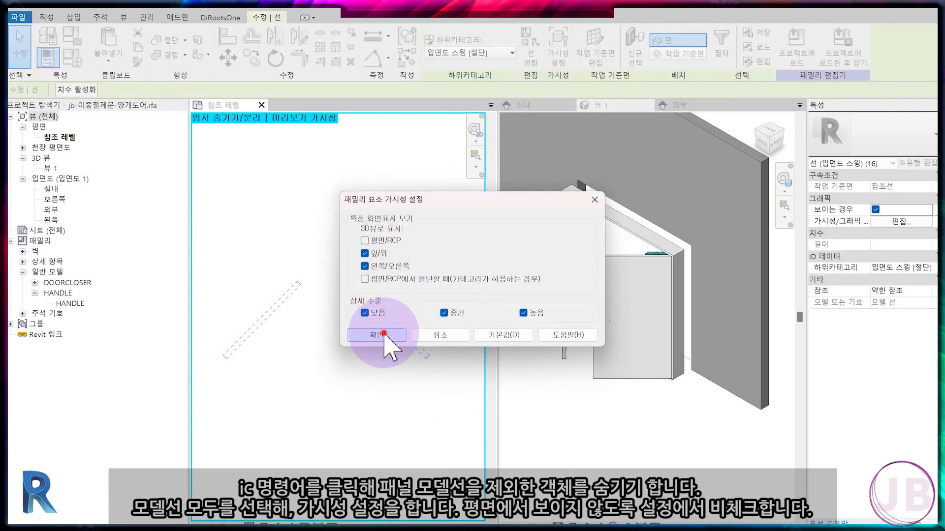
{"action": "left_click", "coordinate": [384, 335]}
{"action": "left_click", "coordinate": [335, 350]}
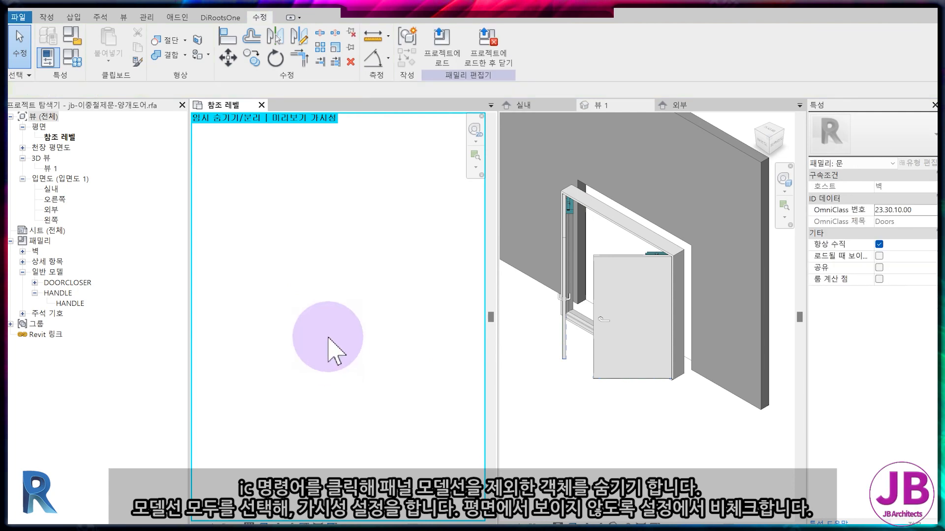
Step: Reset the temporary hide/isolate and turn off preview visibility in the plan view
{"action": "left_click", "coordinate": [300, 522]}
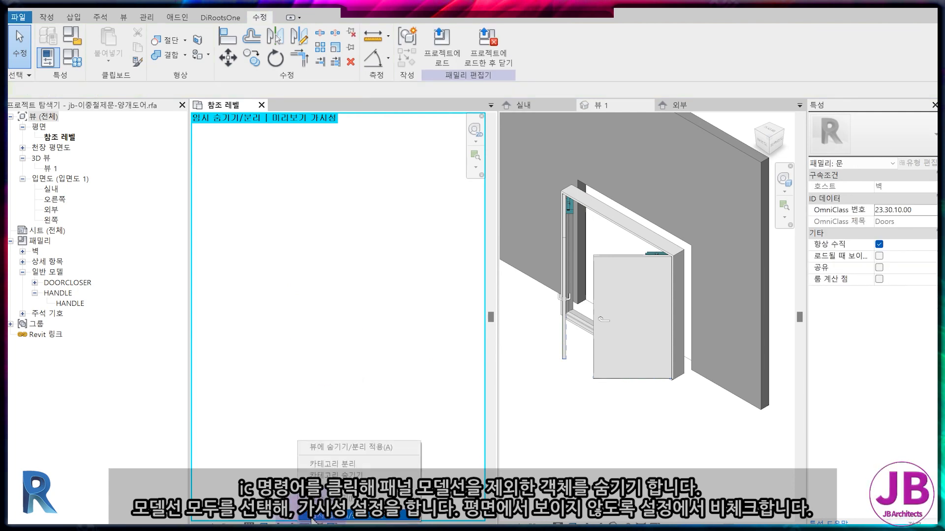
{"action": "left_click", "coordinate": [312, 515]}
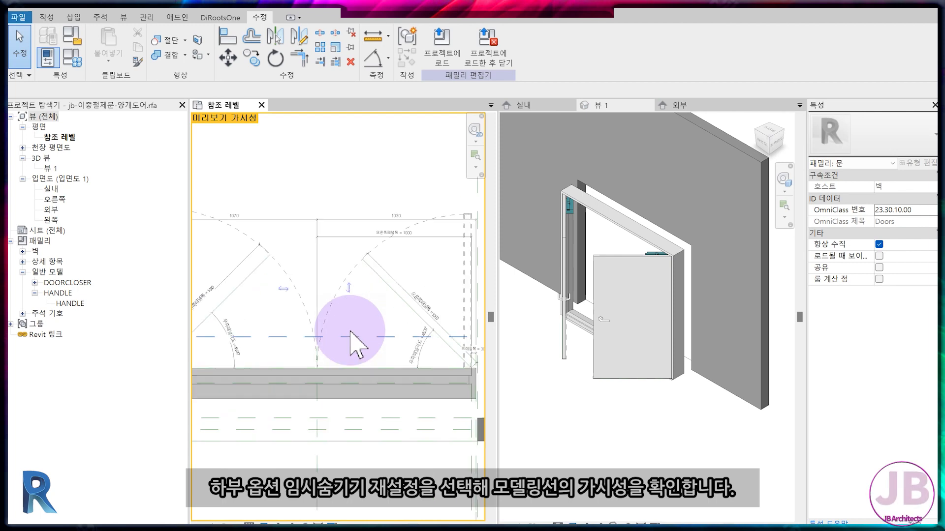
{"action": "scroll", "coordinate": [386, 310], "scroll_direction": "down", "scroll_amount": 1}
{"action": "middle_click_drag", "start_coordinate": [367, 380], "coordinate": [380, 393]}
{"action": "scroll", "coordinate": [380, 394], "scroll_direction": "down", "scroll_amount": 2}
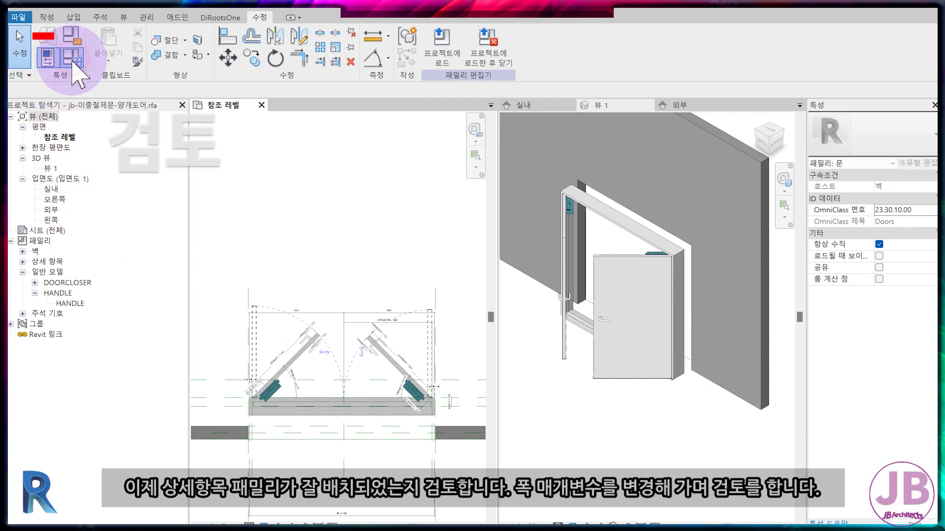
Step: Set the door's 폭 parameter to 2000 and inspect the left panel's hinge corner to test the detail item's placement
{"action": "left_click", "coordinate": [73, 60]}
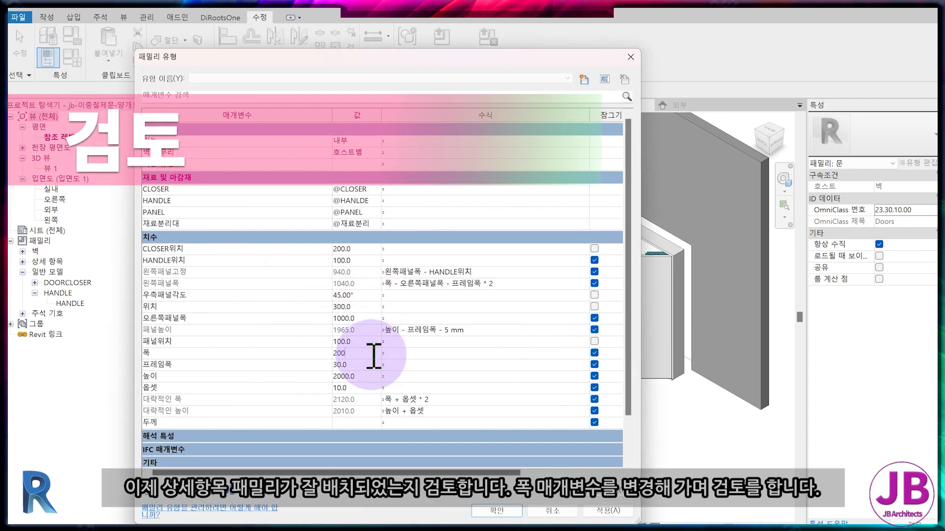
{"action": "key", "text": "Return"}
{"action": "scroll", "coordinate": [346, 344], "scroll_direction": "up", "scroll_amount": 2}
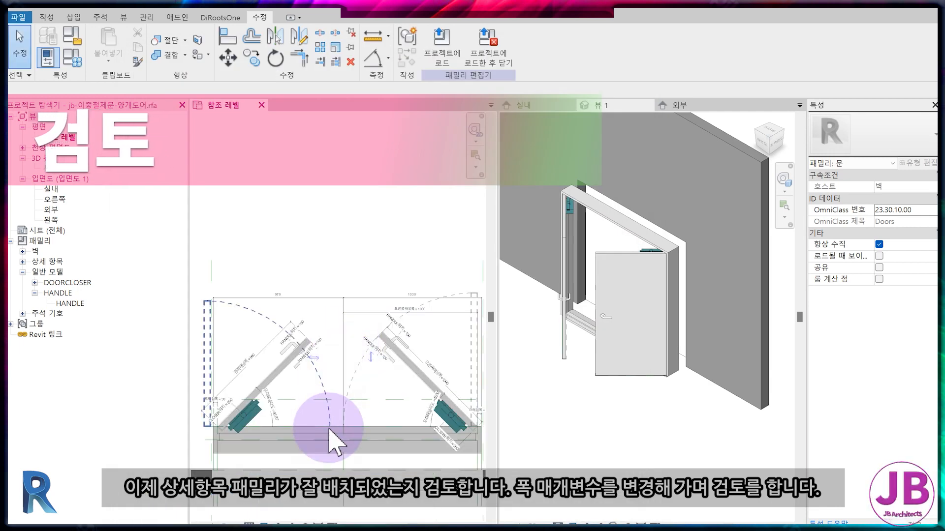
{"action": "scroll", "coordinate": [268, 445], "scroll_direction": "up", "scroll_amount": 4}
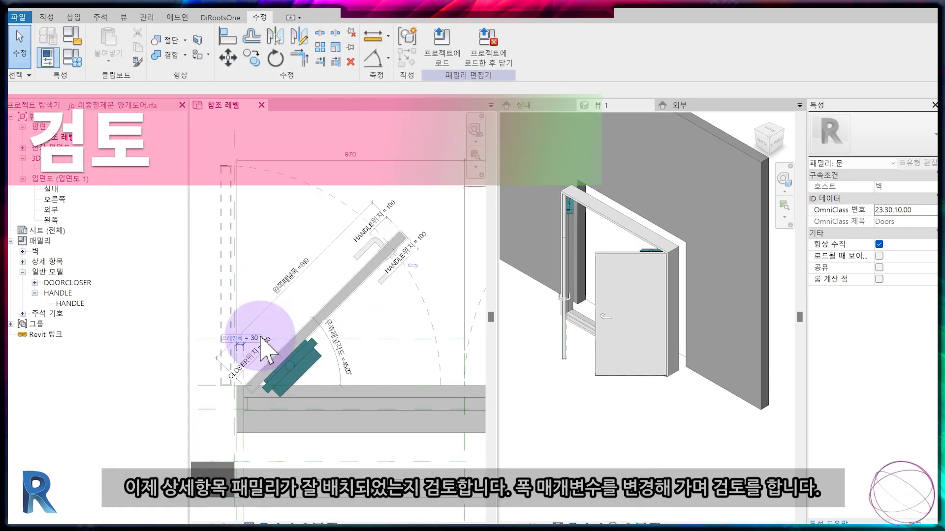
Step: Try to realign and lock the left panel's detail item to the reference plane at the frame's hinge side
{"action": "key", "text": "a"}
{"action": "key", "text": "l"}
{"action": "scroll", "coordinate": [221, 205], "scroll_direction": "up", "scroll_amount": 3}
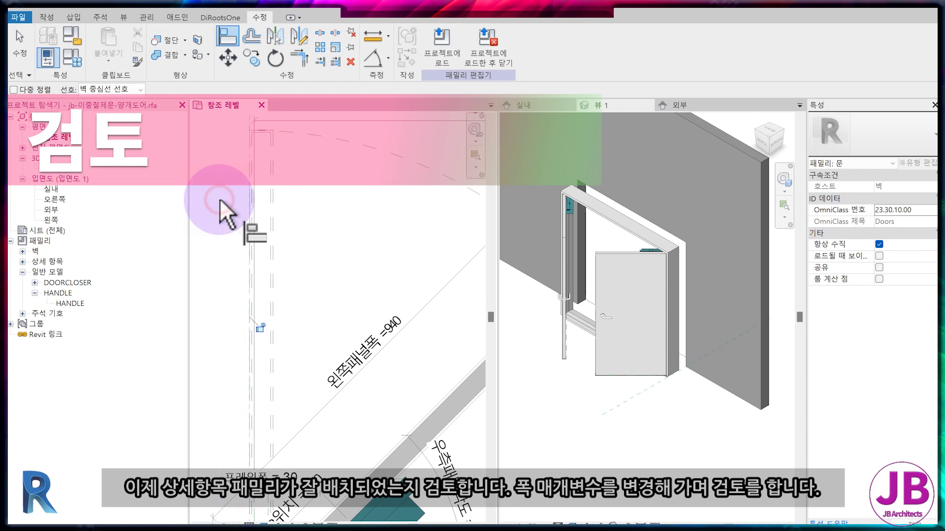
{"action": "scroll", "coordinate": [264, 330], "scroll_direction": "down", "scroll_amount": 3}
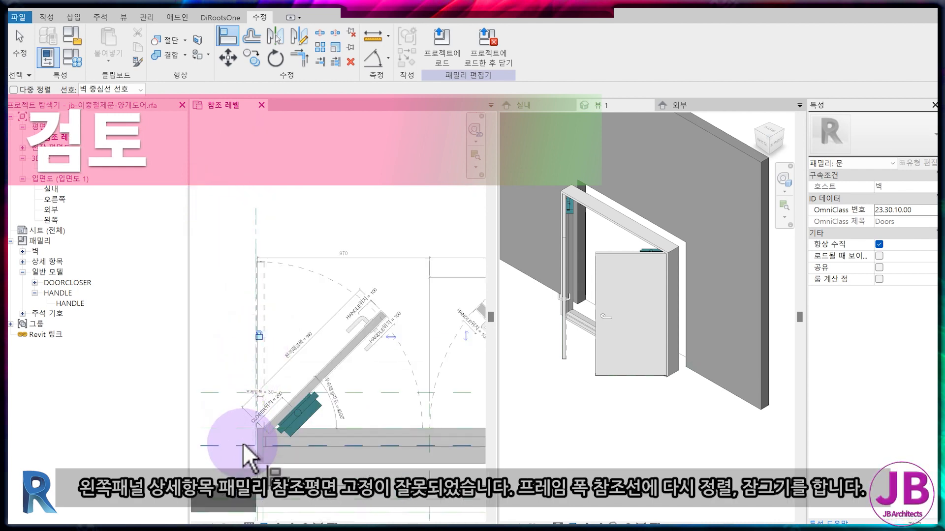
{"action": "key", "text": "Escape"}
Step: Move the left panel's detail item inward from the frame's outer edge and remove its conflicting constraints
{"action": "left_click", "coordinate": [277, 230]}
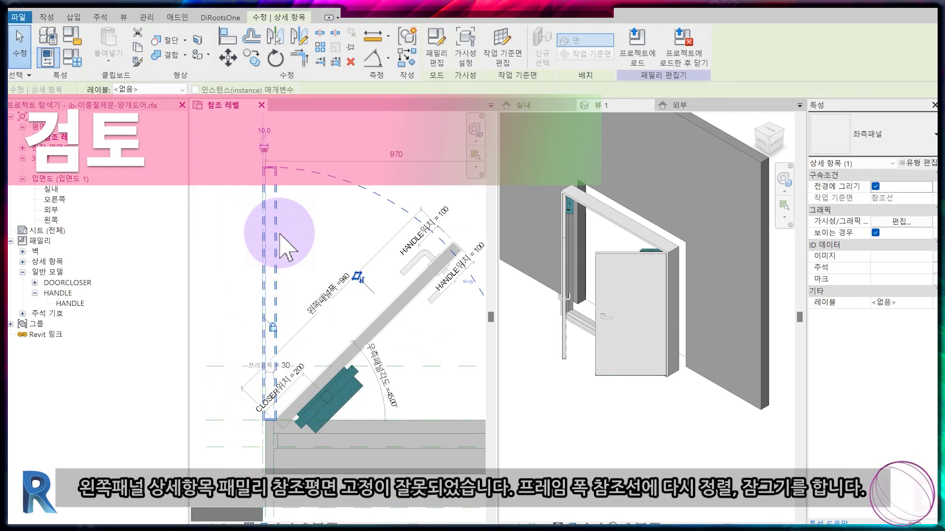
{"action": "key", "text": "m"}
{"action": "key", "text": "v"}
{"action": "left_click", "coordinate": [303, 236]}
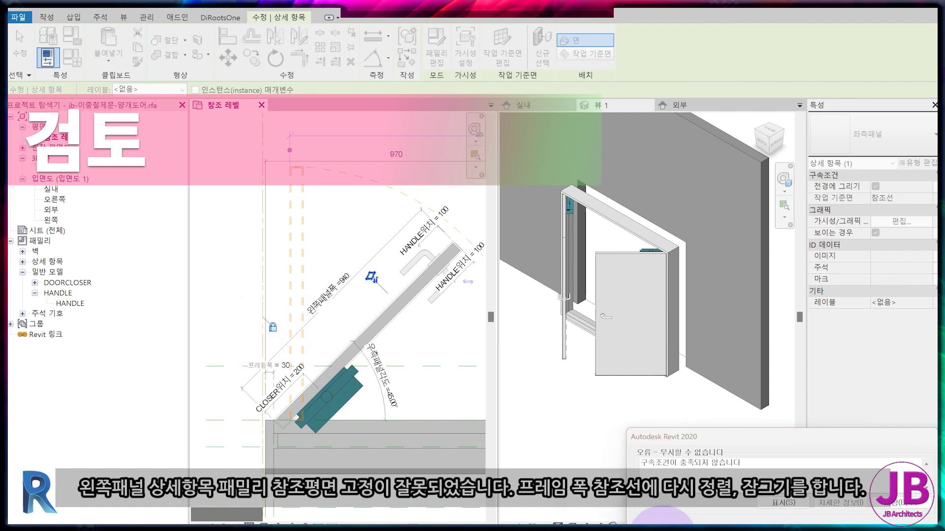
{"action": "left_click", "coordinate": [651, 527]}
Step: Align the left panel's detail item to the 프레임폭 reference plane at the hinge side and lock it
{"action": "scroll", "coordinate": [297, 445], "scroll_direction": "up", "scroll_amount": 2}
{"action": "key", "text": "Escape"}
{"action": "middle_click_drag", "start_coordinate": [286, 443], "coordinate": [306, 329]}
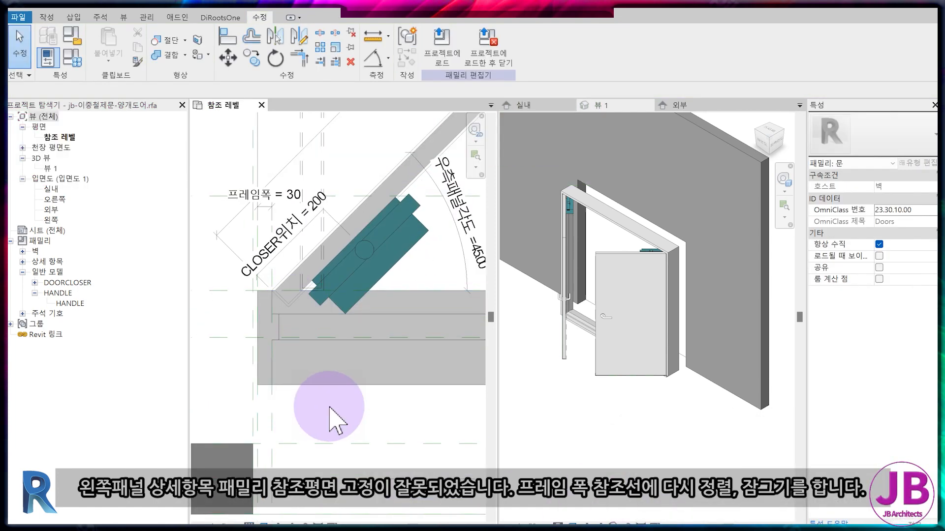
{"action": "scroll", "coordinate": [277, 409], "scroll_direction": "down", "scroll_amount": 2}
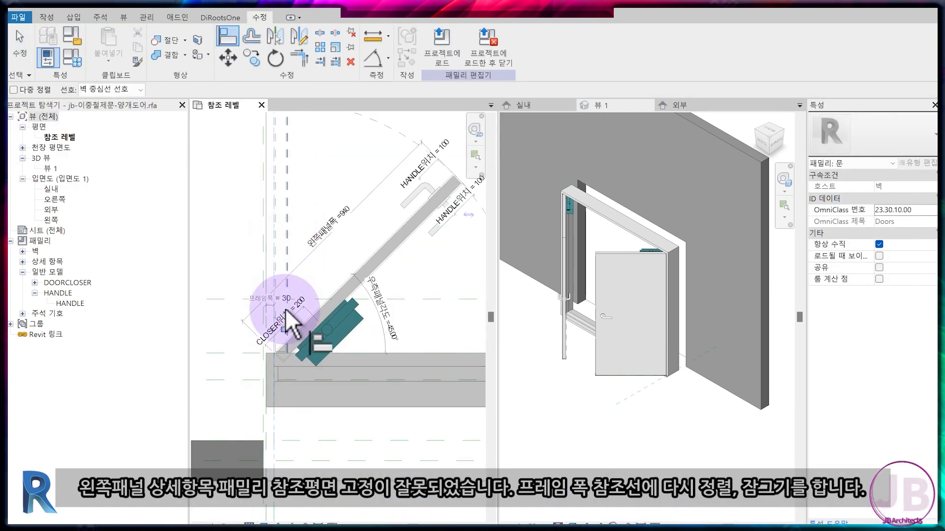
{"action": "scroll", "coordinate": [294, 369], "scroll_direction": "down", "scroll_amount": 3}
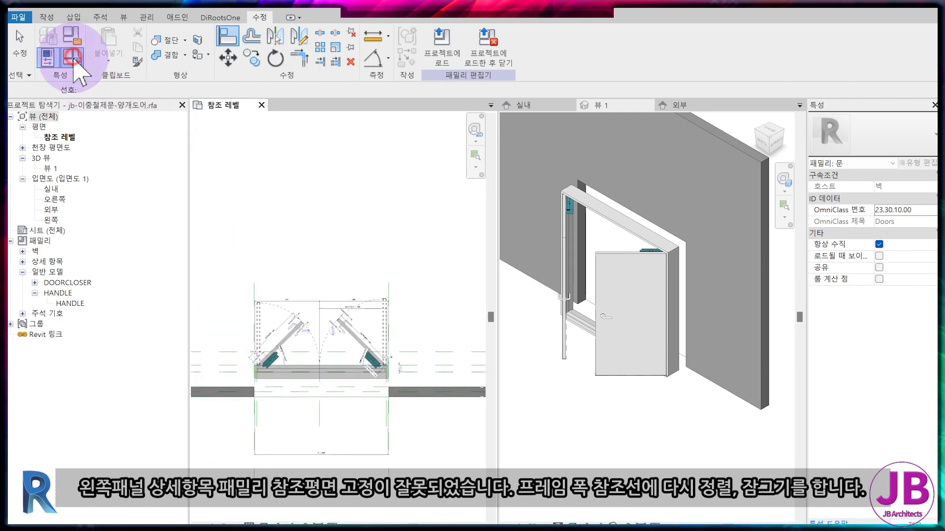
Step: Set the door's 폭 parameter to 2400 to test the realigned detail item
{"action": "left_click", "coordinate": [48, 57]}
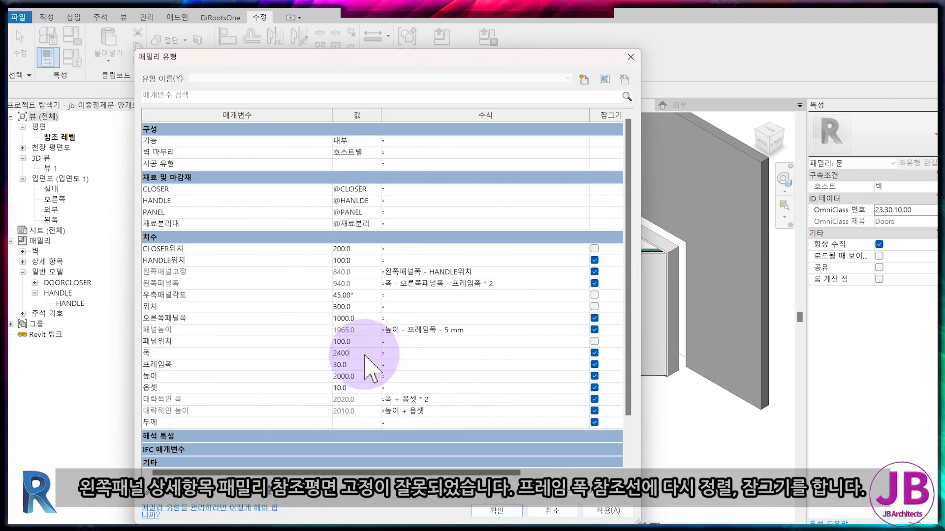
{"action": "key", "text": "Return"}
{"action": "key", "text": "a"}
{"action": "key", "text": "l"}
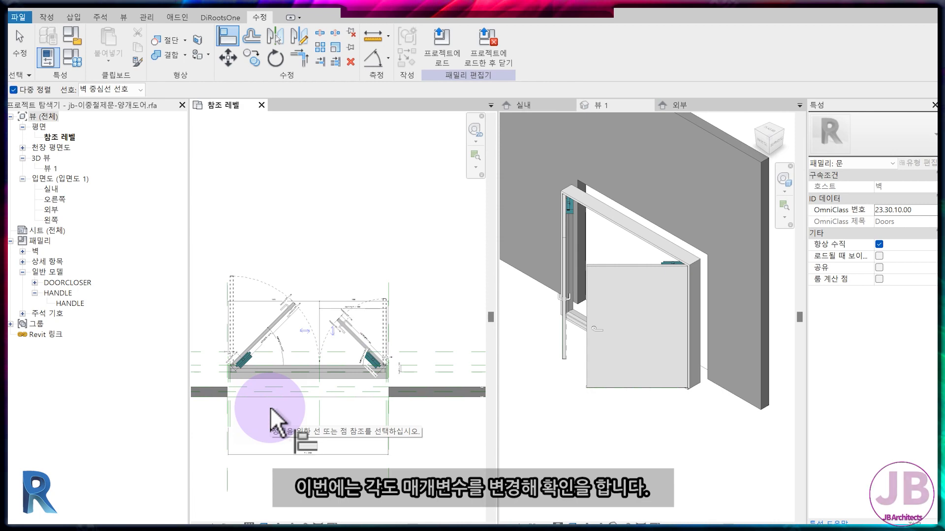
{"action": "left_click", "coordinate": [270, 406]}
Step: Try changing the 우측패널각도 parameter, removing the constraints that conflict with the new angle
{"action": "left_click", "coordinate": [48, 58]}
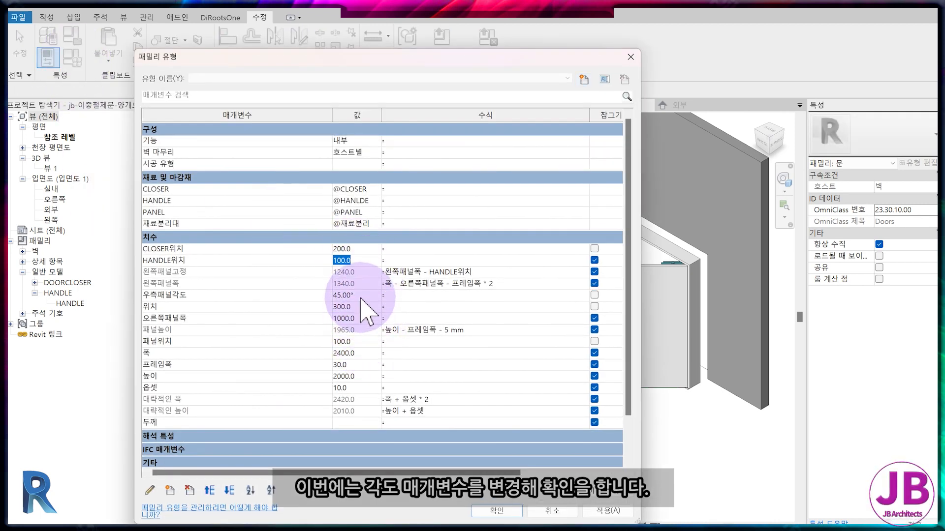
{"action": "key", "text": "Return"}
{"action": "left_click", "coordinate": [340, 335]}
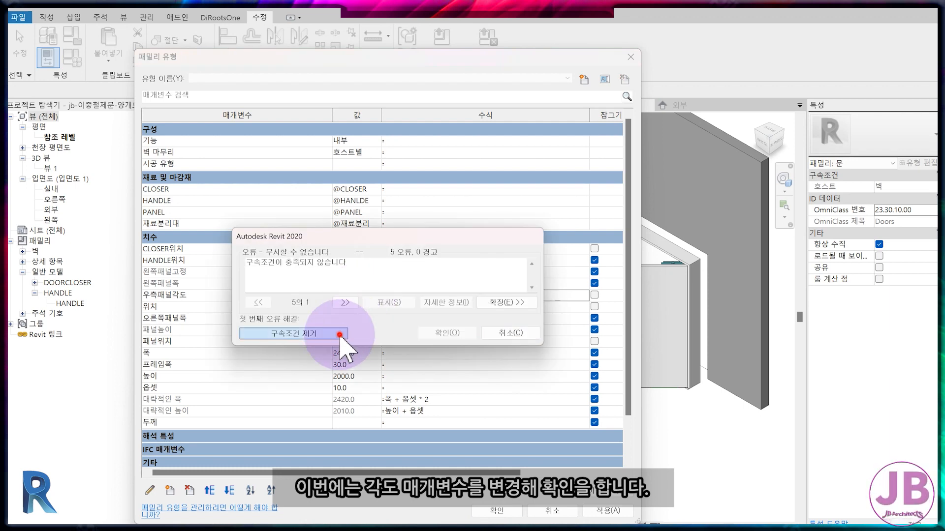
{"action": "left_click", "coordinate": [482, 510]}
Step: Examine the work plane assigned to the left panel's detail item and undo the angle change
{"action": "left_click", "coordinate": [293, 278]}
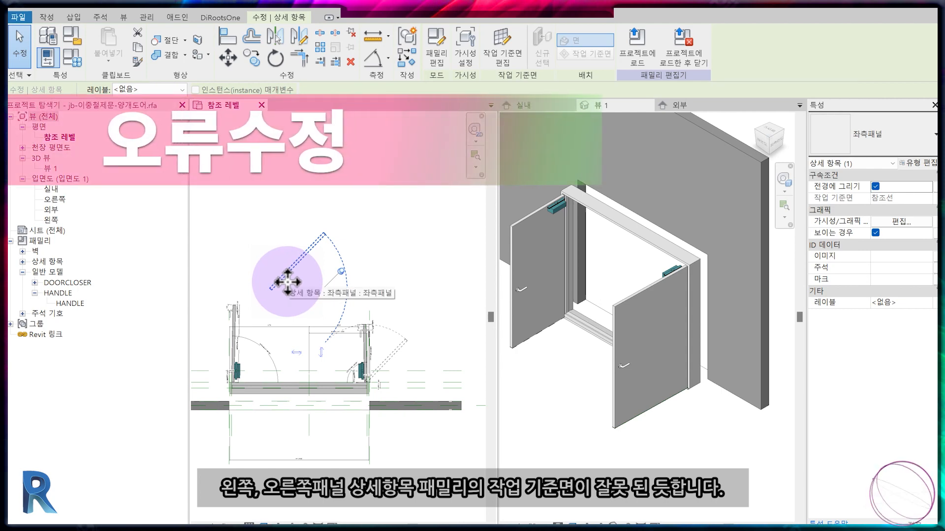
{"action": "left_click", "coordinate": [500, 52]}
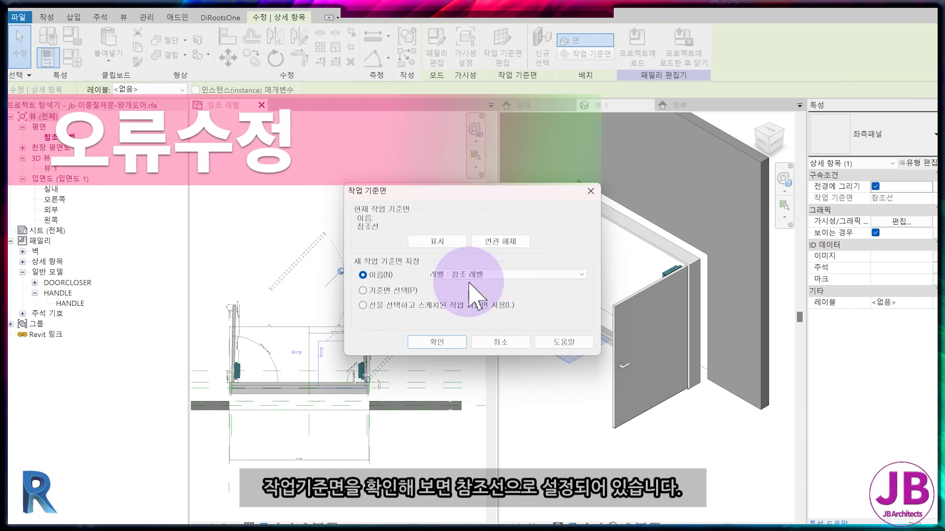
{"action": "key", "text": "Escape"}
{"action": "key", "text": "Escape"}
{"action": "key", "text": "ctrl+z"}
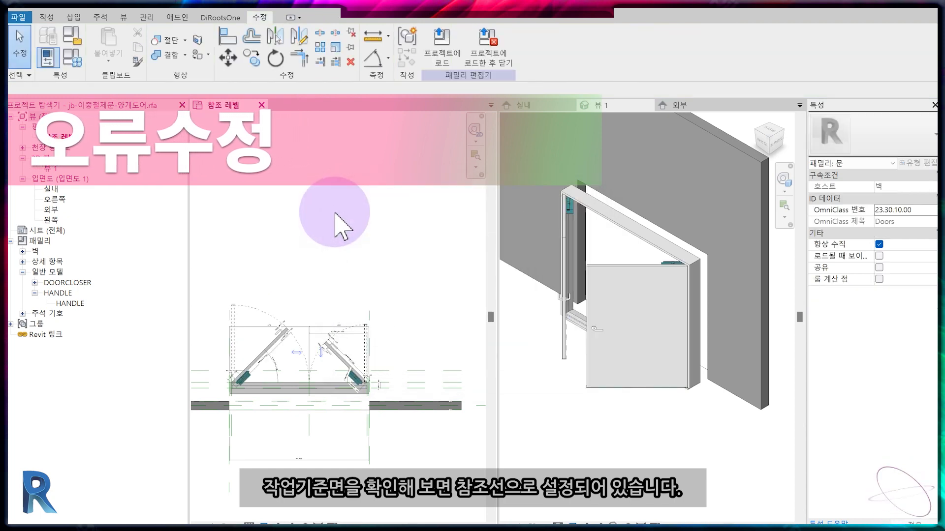
Step: Change the work plane of the left panel's detail item to 레벨 : 참조 레벨
{"action": "left_click", "coordinate": [264, 327]}
{"action": "left_click", "coordinate": [511, 62]}
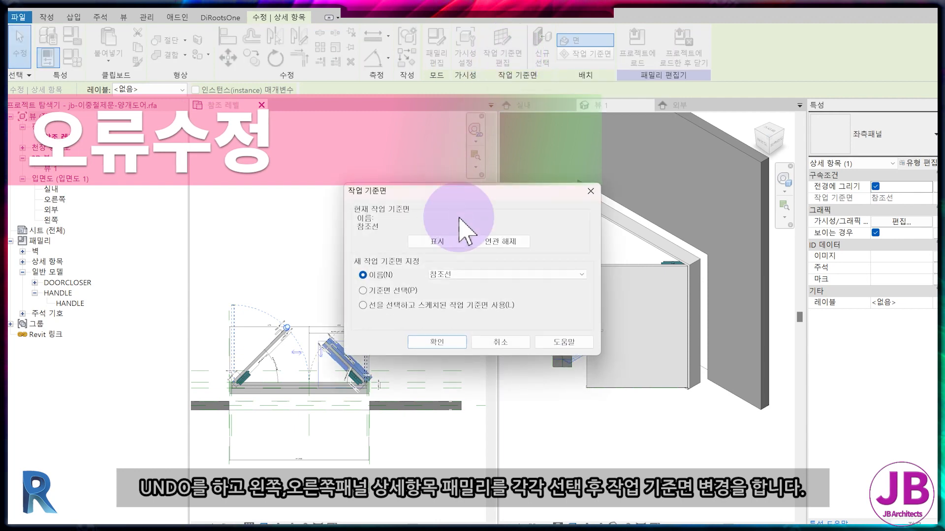
{"action": "left_click", "coordinate": [483, 277]}
{"action": "left_click", "coordinate": [484, 288]}
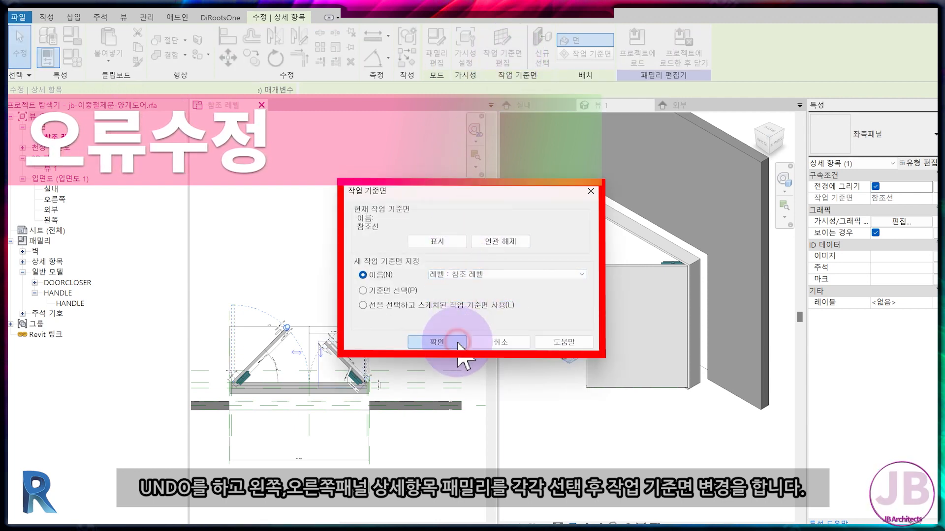
{"action": "left_click", "coordinate": [459, 346]}
Step: Change the work plane of the right panel's detail item to 레벨 : 참조 레벨
{"action": "left_click", "coordinate": [359, 338]}
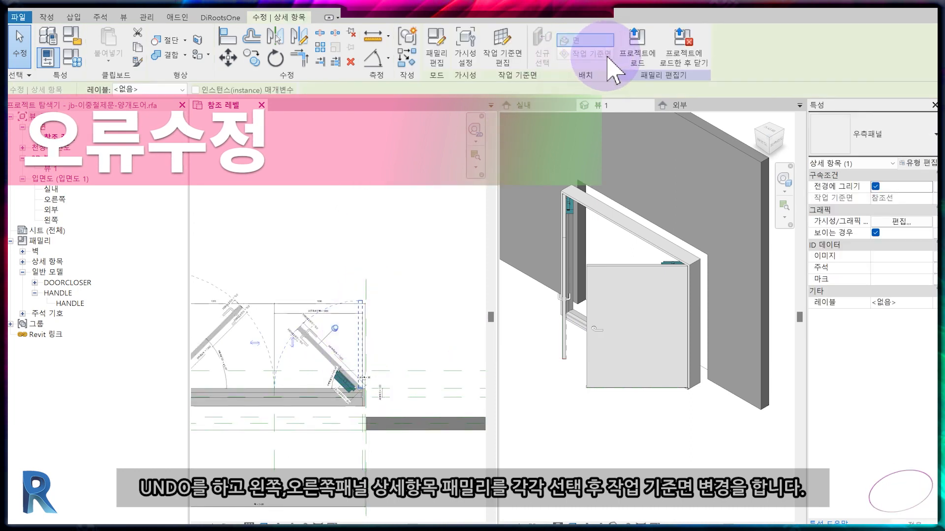
{"action": "left_click", "coordinate": [501, 40]}
{"action": "left_click", "coordinate": [447, 274]}
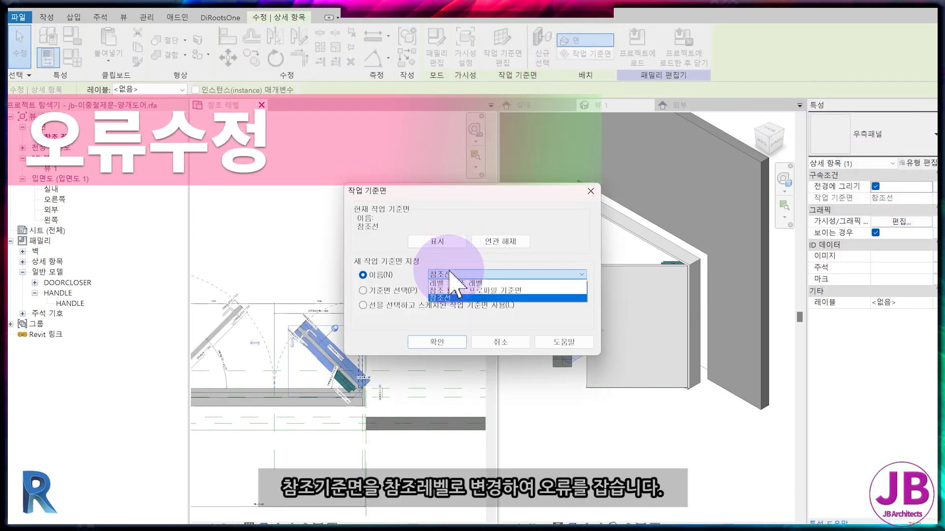
{"action": "left_click", "coordinate": [450, 283]}
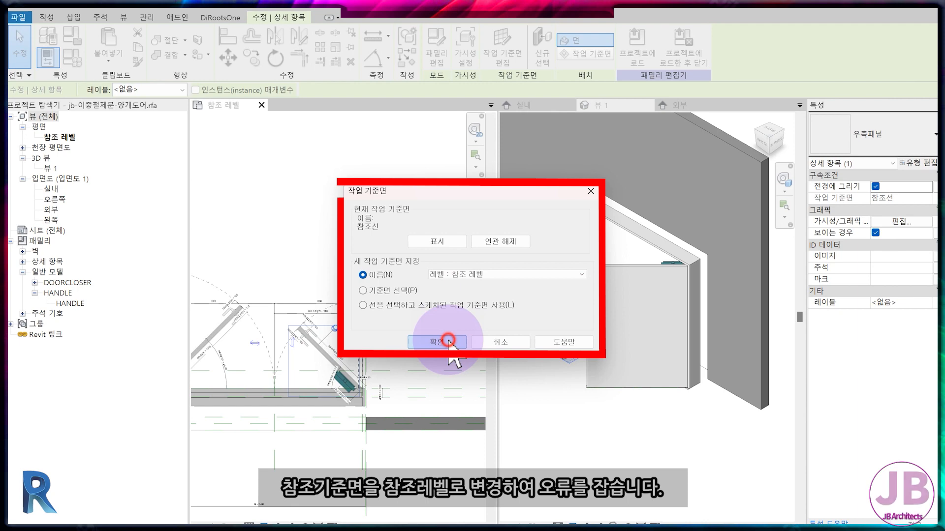
{"action": "left_click", "coordinate": [447, 341]}
{"action": "left_click", "coordinate": [374, 280]}
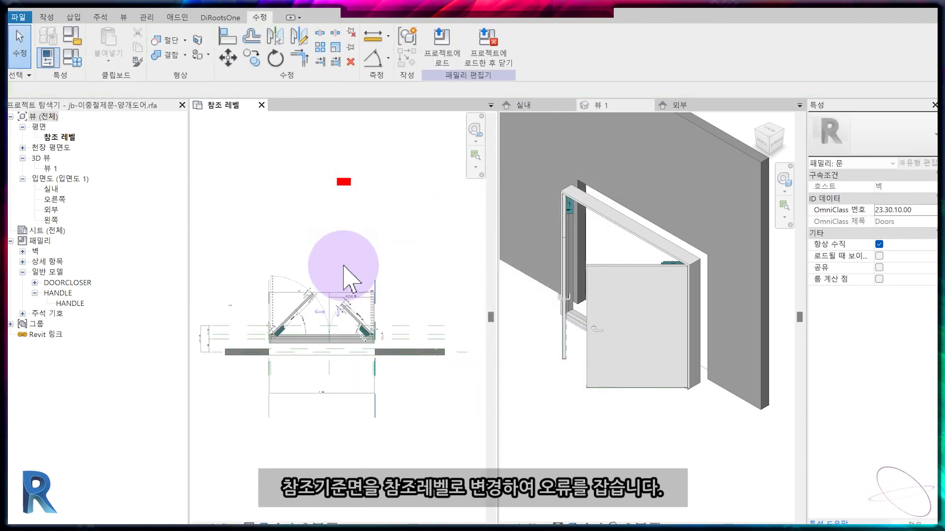
Step: Set the 우측패널각도 parameter to 90° and check both panels' detail items in plan
{"action": "left_click", "coordinate": [48, 58]}
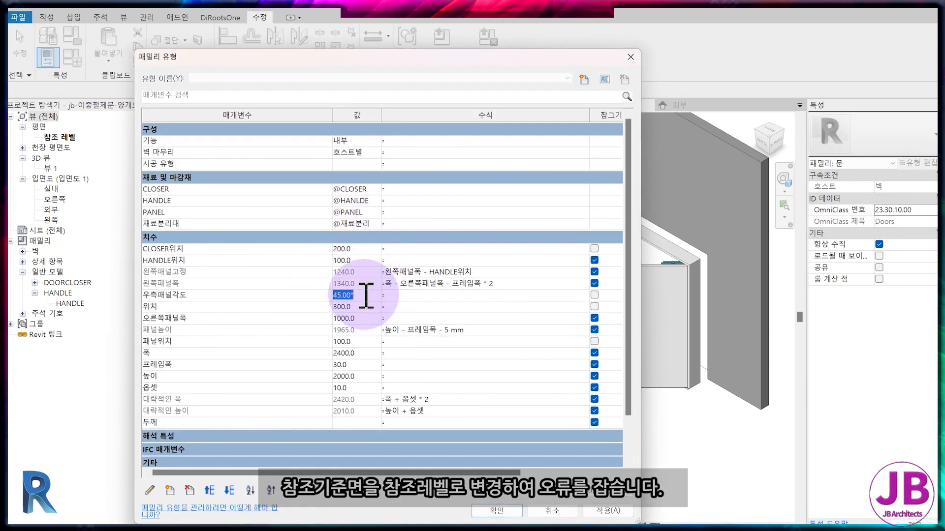
{"action": "left_click", "coordinate": [272, 335]}
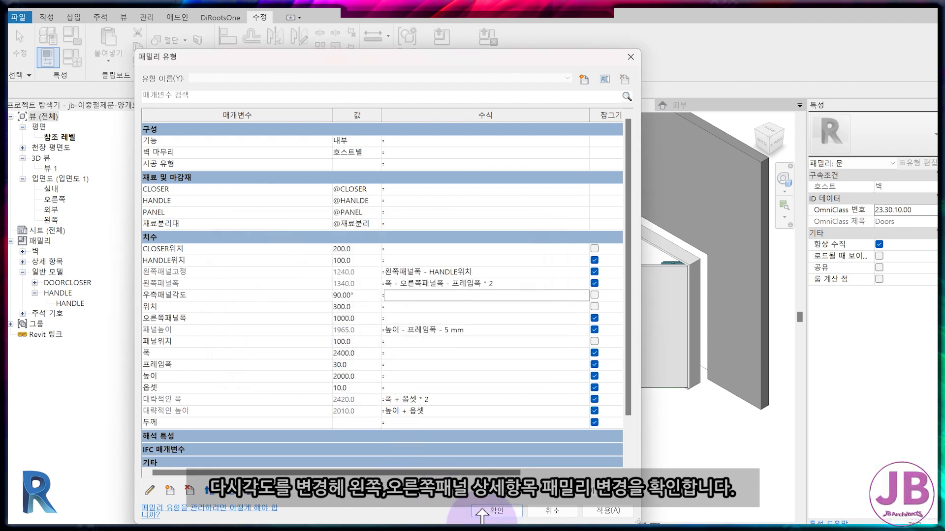
{"action": "left_click", "coordinate": [489, 508]}
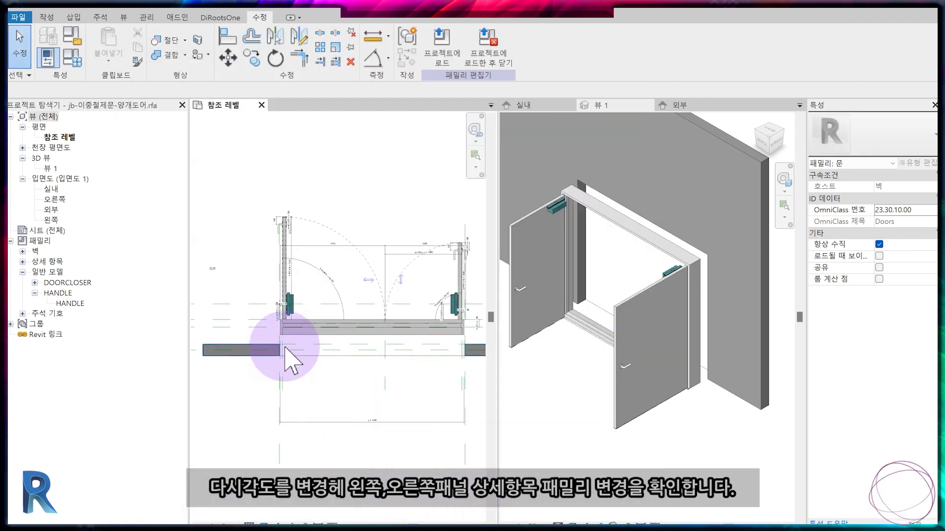
{"action": "middle_click_drag", "start_coordinate": [326, 300], "coordinate": [321, 329]}
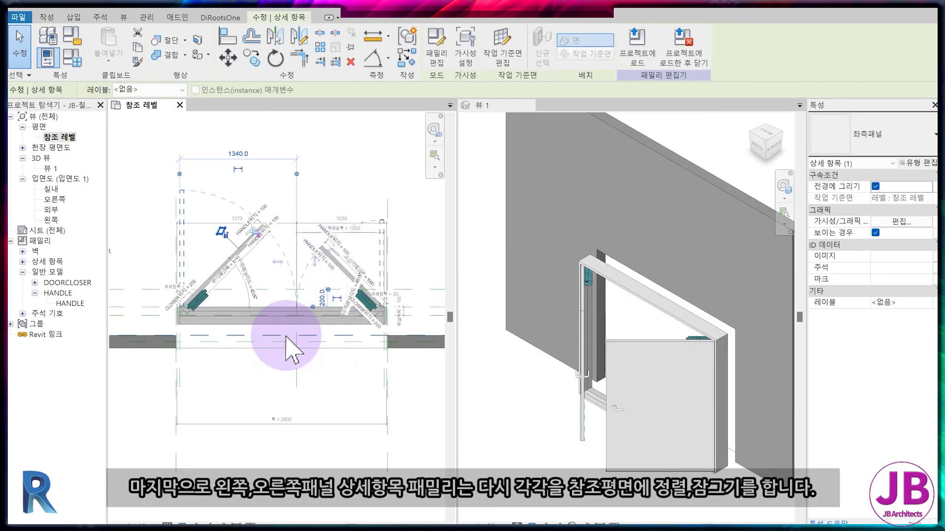
Step: Align and lock the left panel's detail item to the 프레임폭 reference plane and the plane along the frame's panel-side face
{"action": "scroll", "coordinate": [291, 344], "scroll_direction": "up", "scroll_amount": 5}
{"action": "key", "text": "a"}
{"action": "key", "text": "l"}
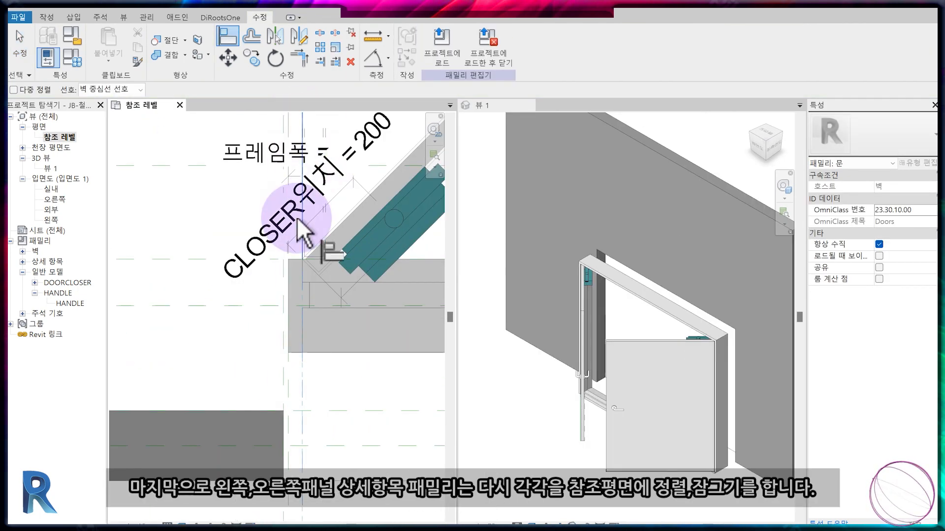
{"action": "left_click", "coordinate": [303, 247]}
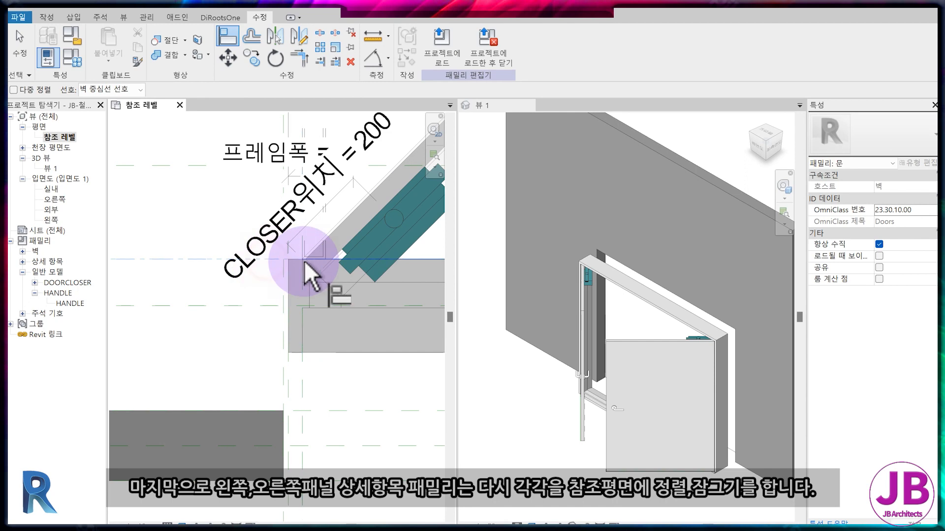
{"action": "scroll", "coordinate": [275, 285], "scroll_direction": "down", "scroll_amount": 5}
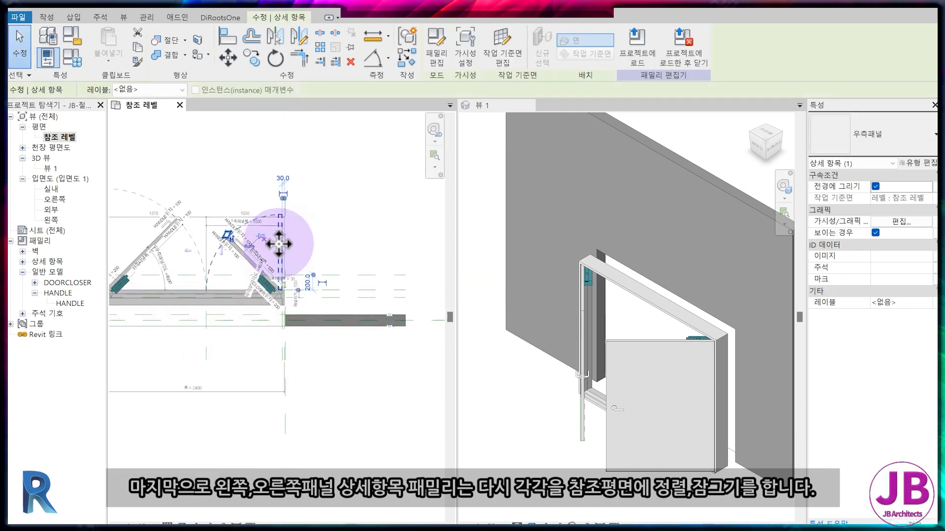
Step: Align and lock the right panel's detail item to its 프레임폭 reference plane and the frame's panel-side face plane
{"action": "scroll", "coordinate": [344, 275], "scroll_direction": "up", "scroll_amount": 6}
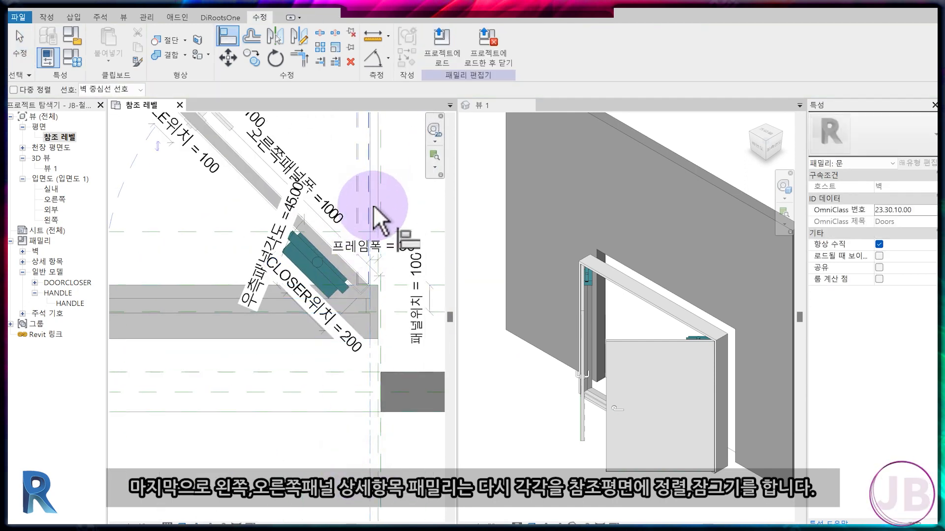
{"action": "scroll", "coordinate": [315, 300], "scroll_direction": "up", "scroll_amount": 4}
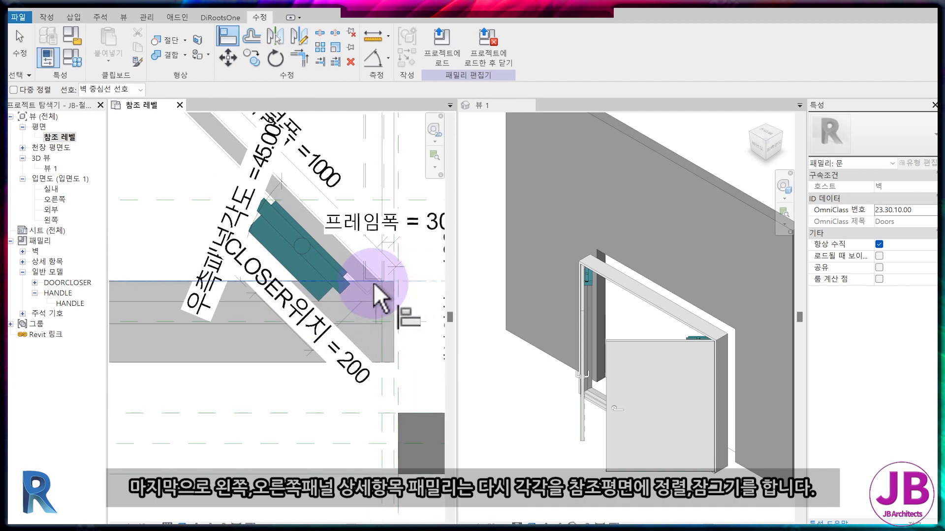
{"action": "scroll", "coordinate": [327, 299], "scroll_direction": "down", "scroll_amount": 5}
Step: Test the door's position in the wall with the 위치 parameter at 0, and undo the change
{"action": "left_click", "coordinate": [72, 57]}
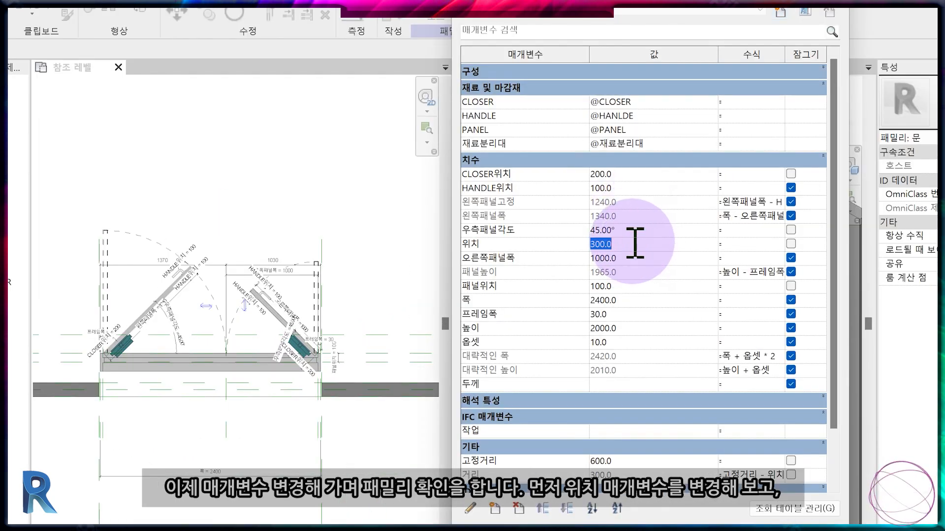
{"action": "type", "text": "0"}
{"action": "key", "text": "Return"}
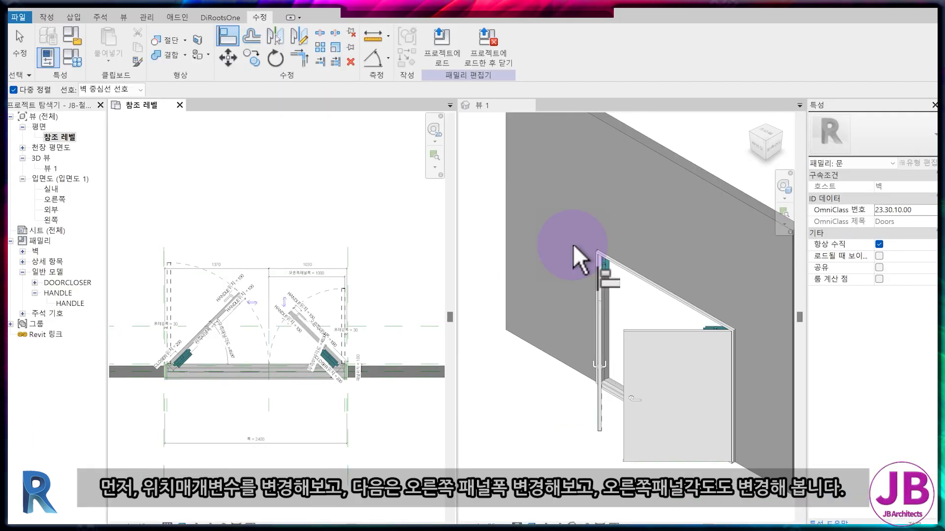
{"action": "key", "text": "ctrl+z"}
Step: Set the 오른쪽패널폭 parameter to 1200 and check both panels in plan
{"action": "left_click", "coordinate": [47, 57]}
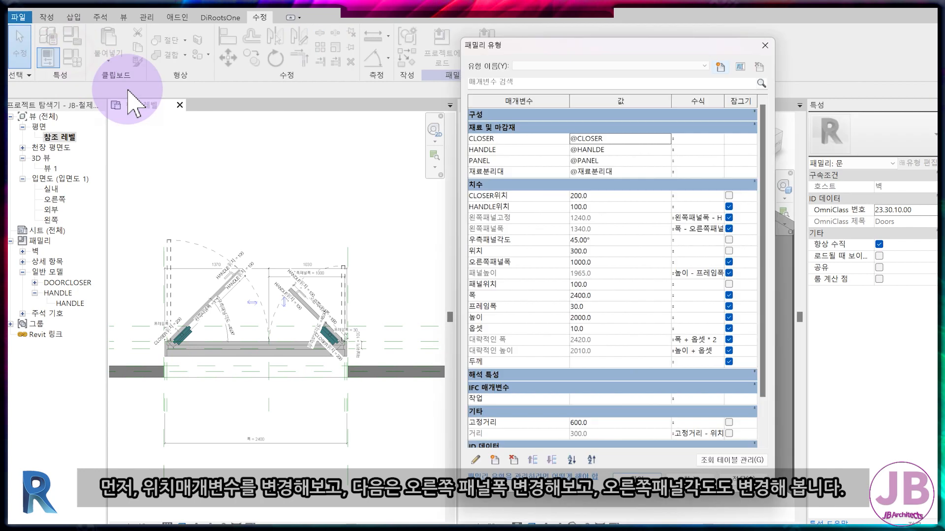
{"action": "left_click", "coordinate": [599, 265]}
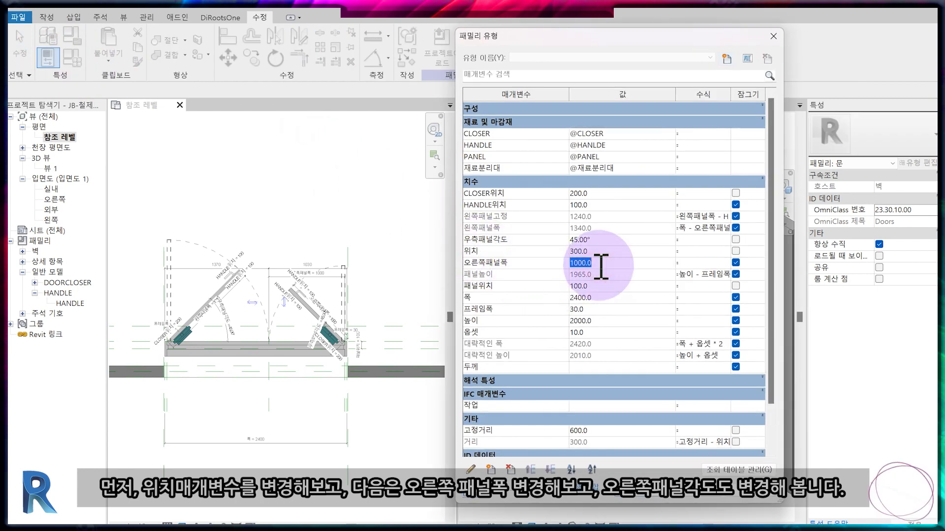
{"action": "key", "text": "Return"}
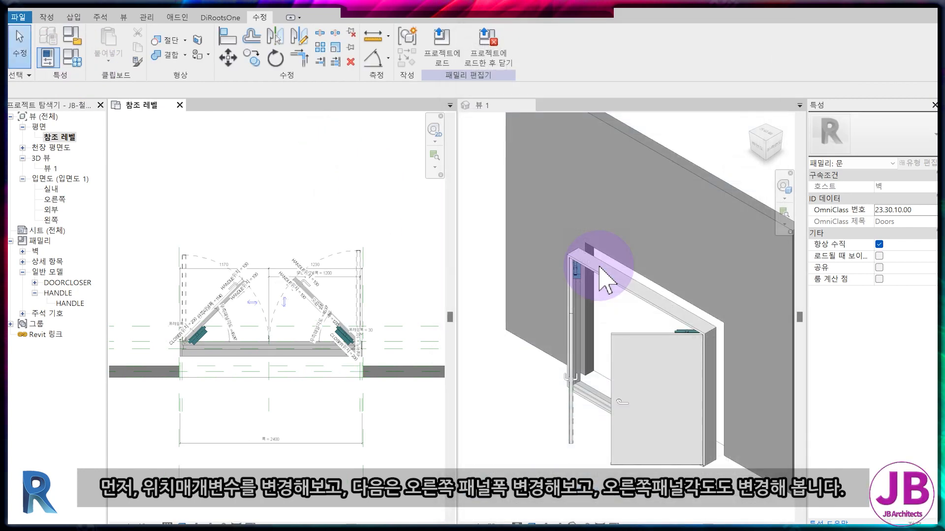
{"action": "scroll", "coordinate": [327, 348], "scroll_direction": "up", "scroll_amount": 2}
Step: Test the panels' opening angle by setting the 우측패널각도 parameter to 90°
{"action": "left_click", "coordinate": [47, 57]}
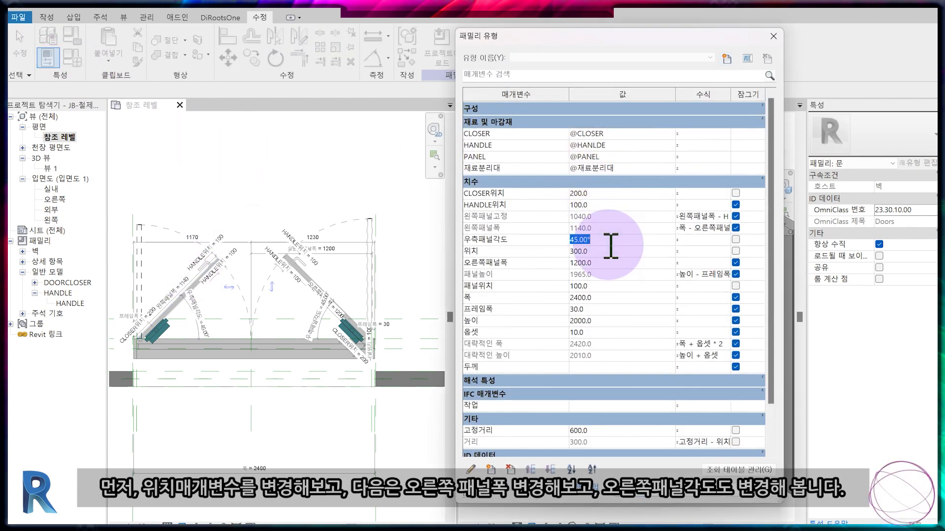
{"action": "key", "text": "Return"}
{"action": "left_click", "coordinate": [527, 314]}
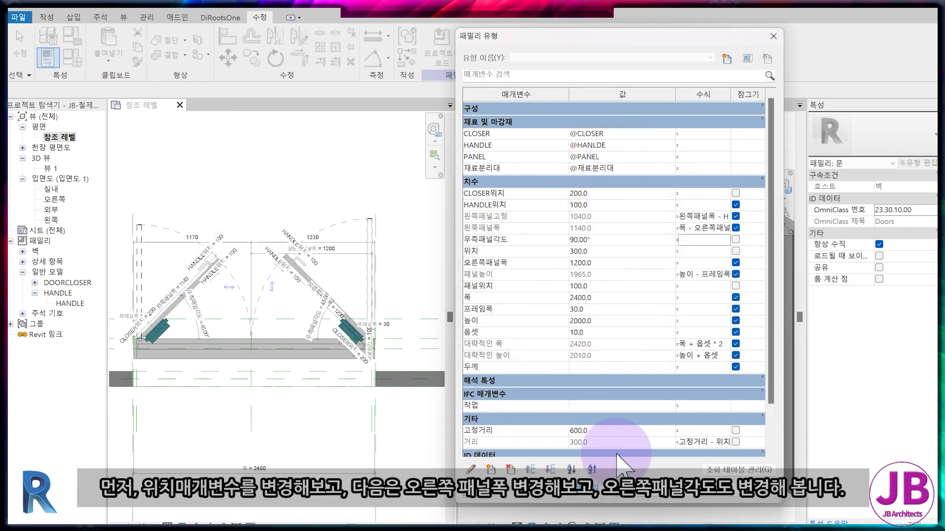
{"action": "left_click", "coordinate": [642, 504]}
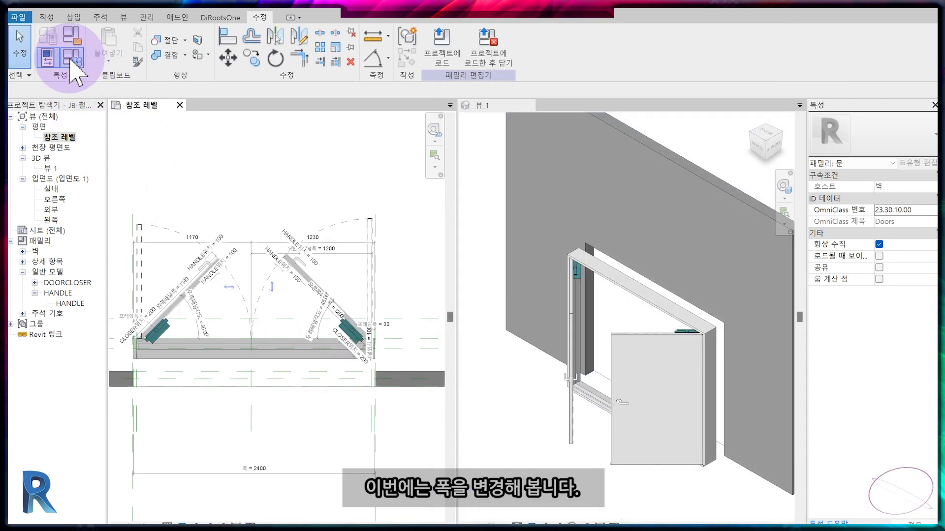
Step: Test the door with the 폭 parameter at 2600 and the 우측패널각도 parameter at 60°
{"action": "left_click", "coordinate": [73, 59]}
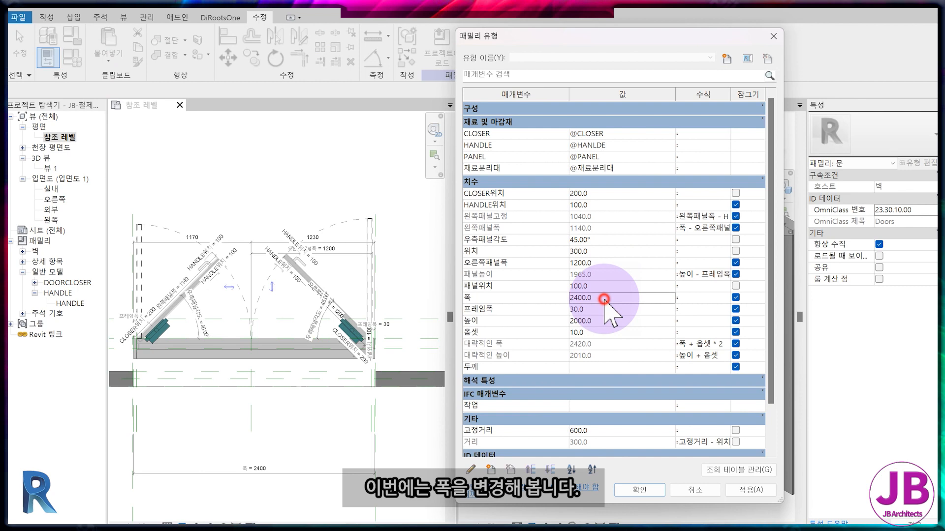
{"action": "key", "text": "Return"}
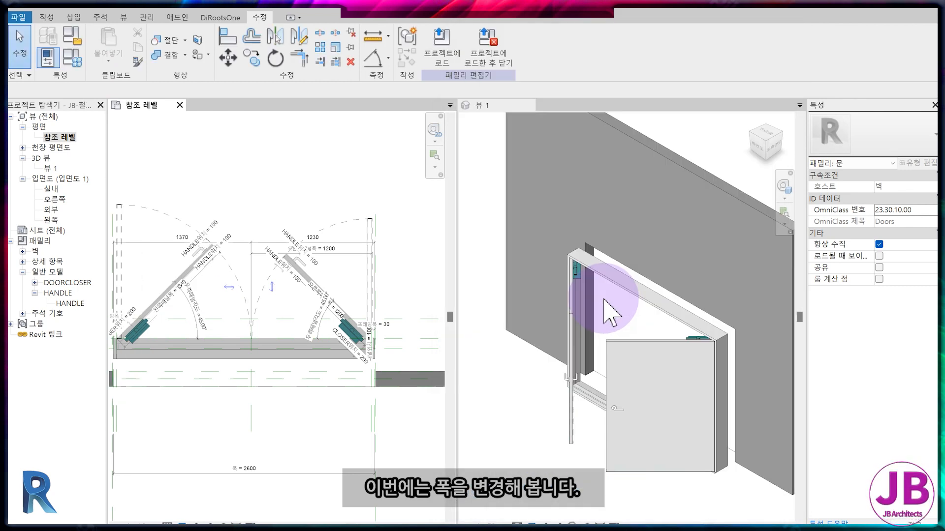
{"action": "left_click", "coordinate": [47, 57]}
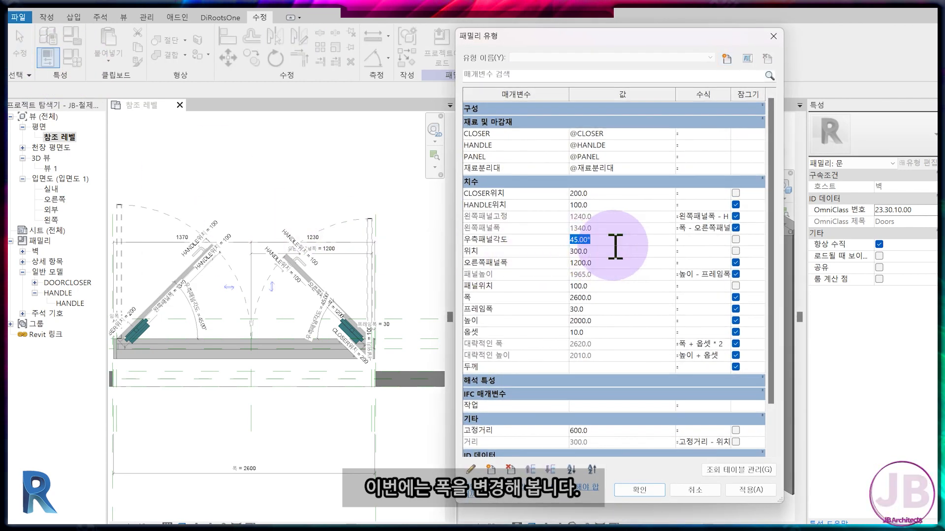
{"action": "key", "text": "Tab"}
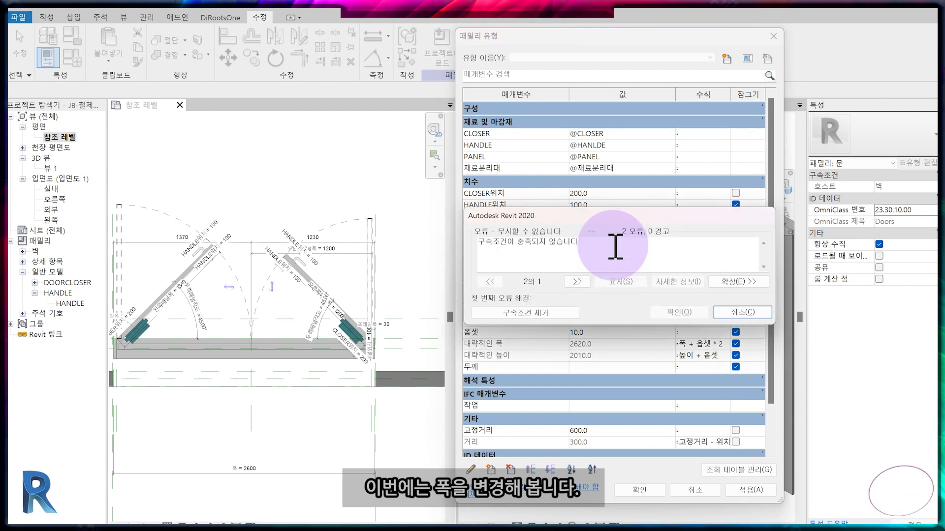
{"action": "left_click", "coordinate": [563, 319]}
{"action": "left_click", "coordinate": [637, 491]}
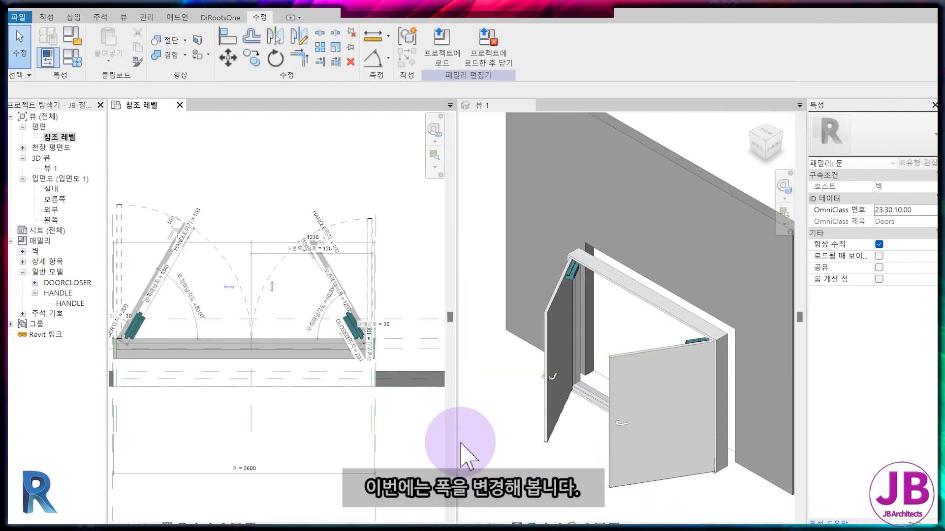
Step: Test the closed position of both panels by setting the 우측패널각도 parameter to 0°
{"action": "left_click", "coordinate": [69, 63]}
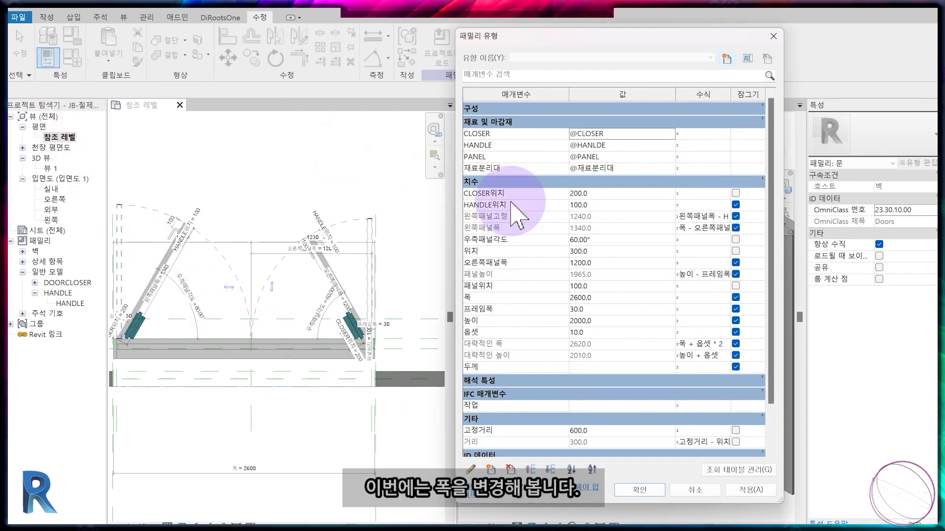
{"action": "left_click", "coordinate": [609, 240]}
{"action": "left_click", "coordinate": [587, 322]}
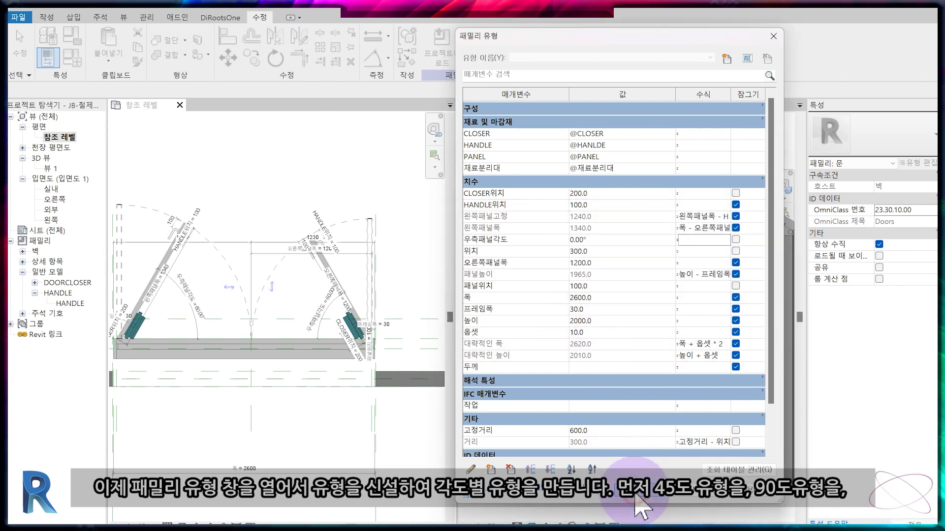
{"action": "left_click", "coordinate": [637, 491]}
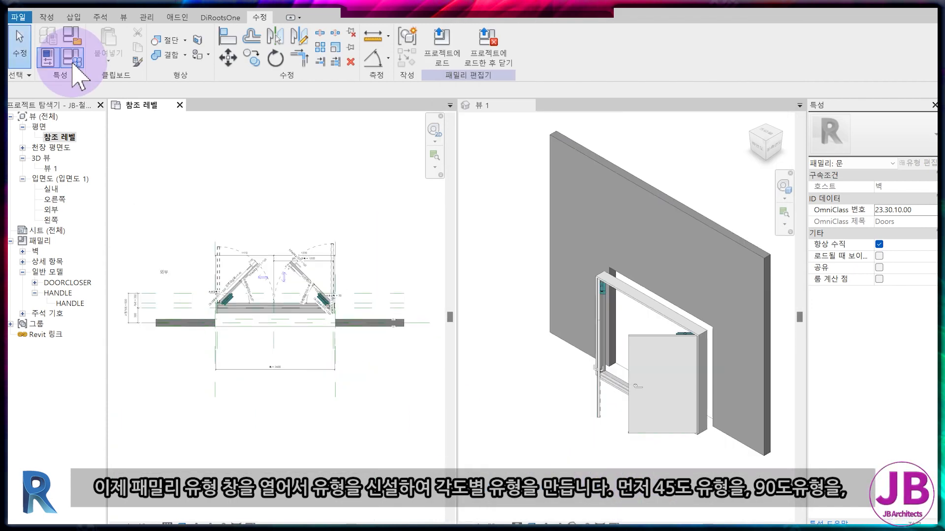
Step: Create a new family type named 45도 from the current parameter values
{"action": "left_click", "coordinate": [70, 59]}
{"action": "left_click", "coordinate": [363, 75]}
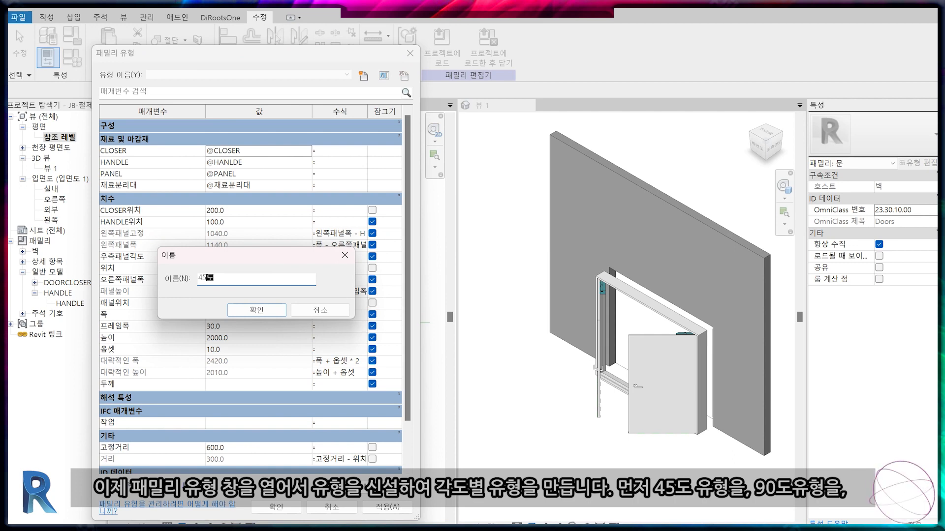
{"action": "type", "text": "45도"}
{"action": "key", "text": "Return"}
{"action": "key", "text": "Return"}
Step: Create a family type named 90도 with the 우측패널각도 parameter set to 90°
{"action": "left_click", "coordinate": [70, 59]}
{"action": "left_click", "coordinate": [364, 75]}
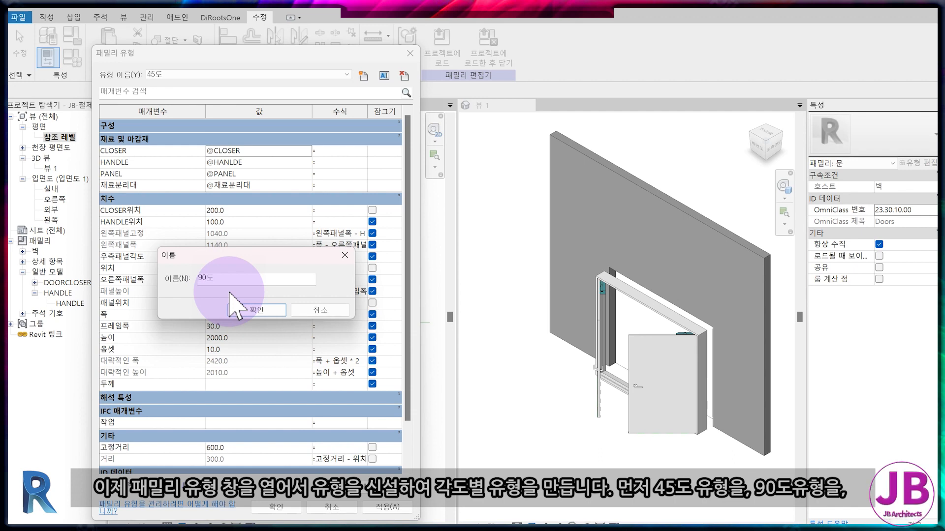
{"action": "left_click", "coordinate": [236, 308]}
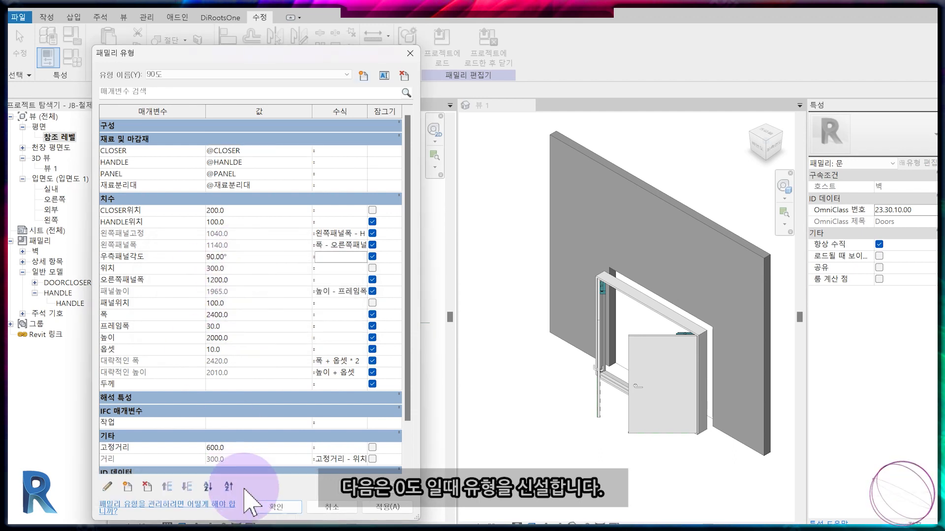
{"action": "left_click", "coordinate": [254, 505]}
Step: Create a family type named 0도 with the 우측패널각도 parameter set to 0°
{"action": "left_click", "coordinate": [70, 59]}
{"action": "left_click", "coordinate": [363, 75]}
{"action": "type", "text": "0도"}
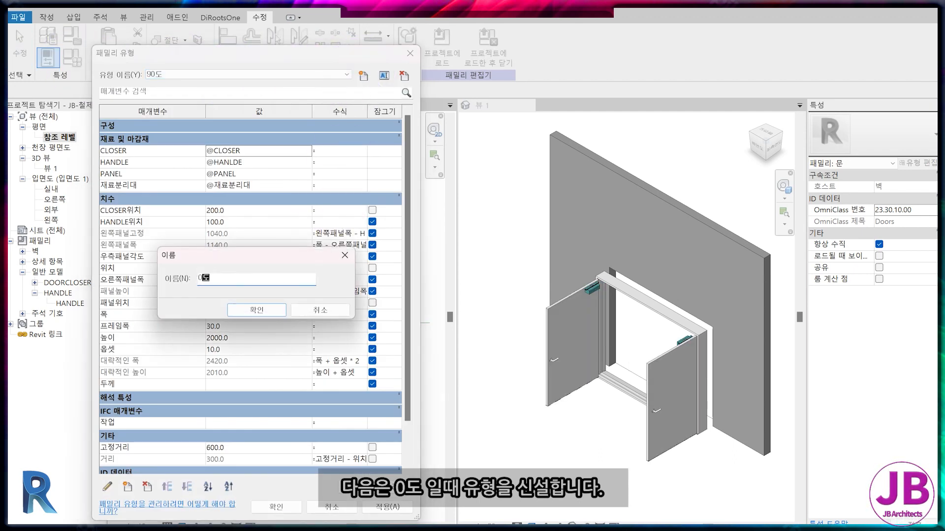
{"action": "key", "text": "Return"}
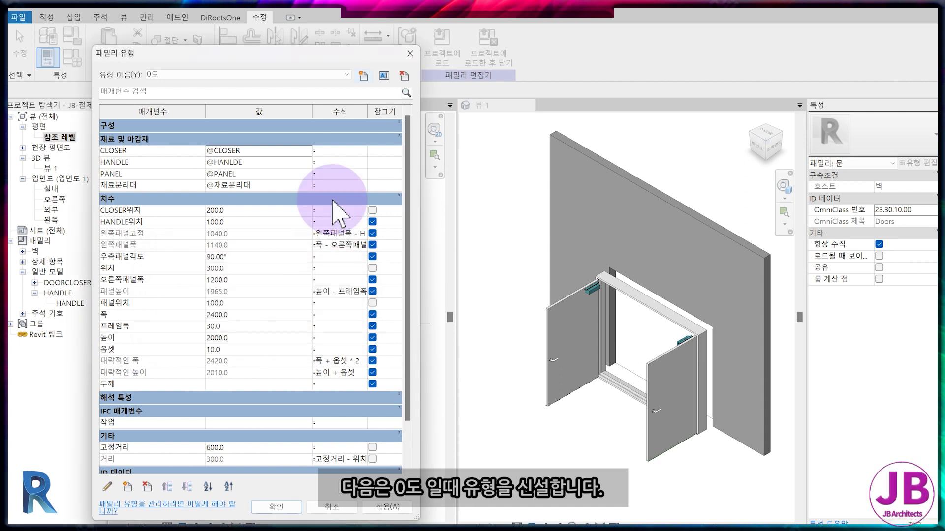
{"action": "left_click", "coordinate": [285, 507]}
Step: Apply the 45도, 90도 and 0도 family types in turn to check the door panels in 3D
{"action": "left_click", "coordinate": [346, 74]}
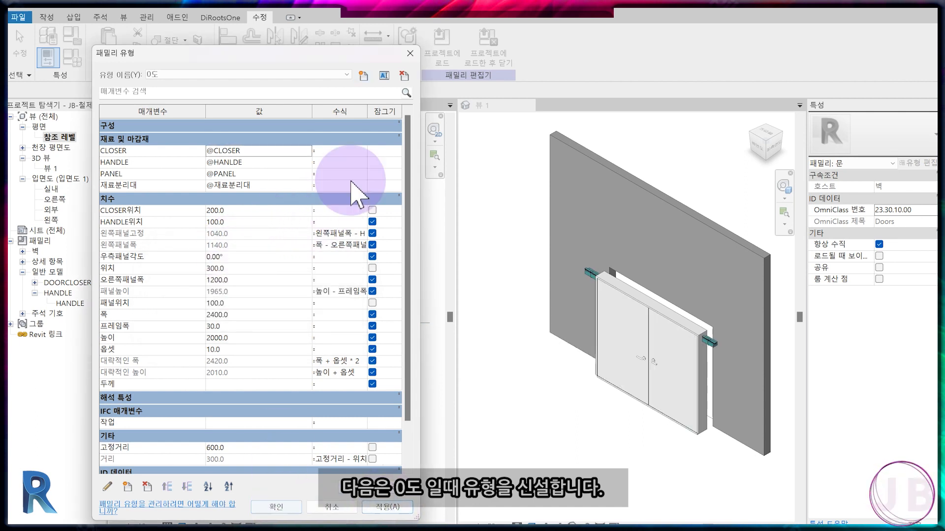
{"action": "left_click", "coordinate": [312, 84]}
{"action": "left_click", "coordinate": [383, 510]}
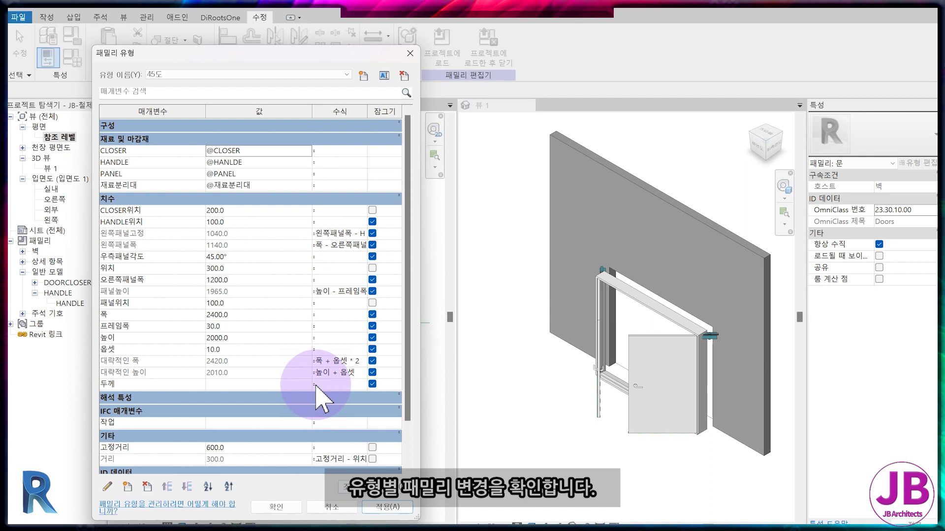
{"action": "left_click", "coordinate": [240, 75]}
{"action": "left_click", "coordinate": [305, 105]}
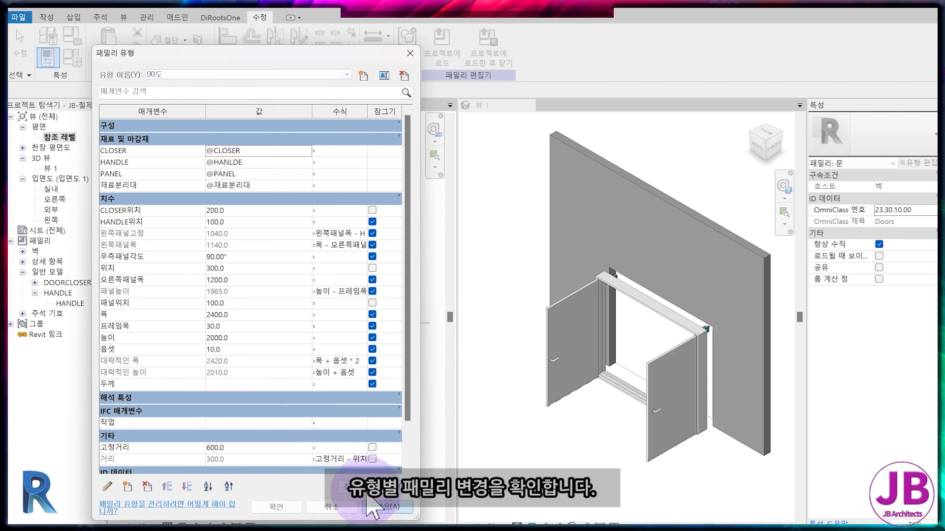
{"action": "left_click", "coordinate": [276, 75]}
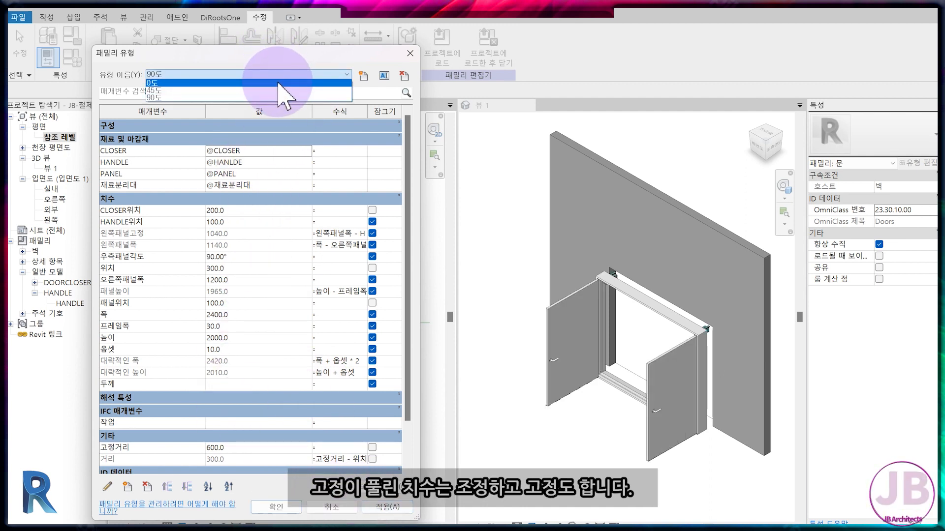
{"action": "left_click", "coordinate": [279, 83]}
{"action": "left_click", "coordinate": [289, 506]}
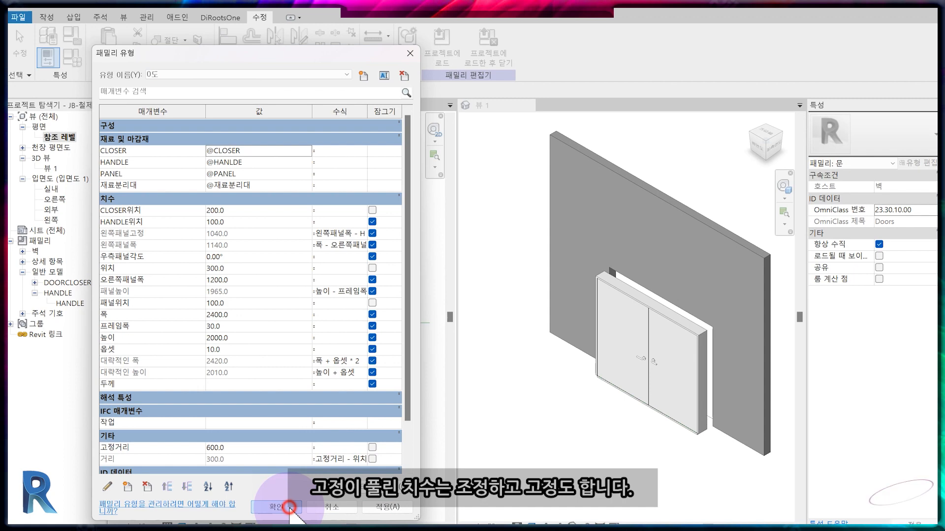
Step: Make 45도 the current family type and select the right panel's door closer in plan
{"action": "scroll", "coordinate": [284, 348], "scroll_direction": "up", "scroll_amount": 5}
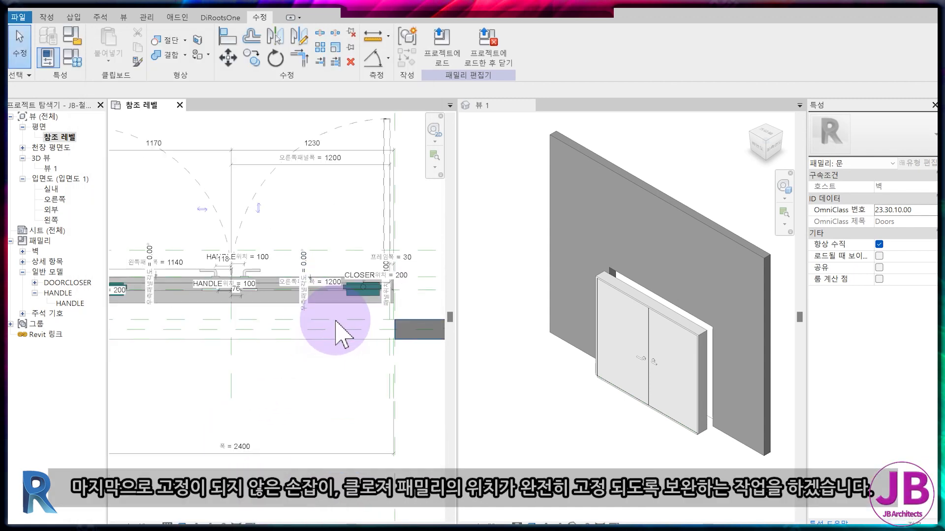
{"action": "middle_click_drag", "start_coordinate": [359, 362], "coordinate": [345, 419]}
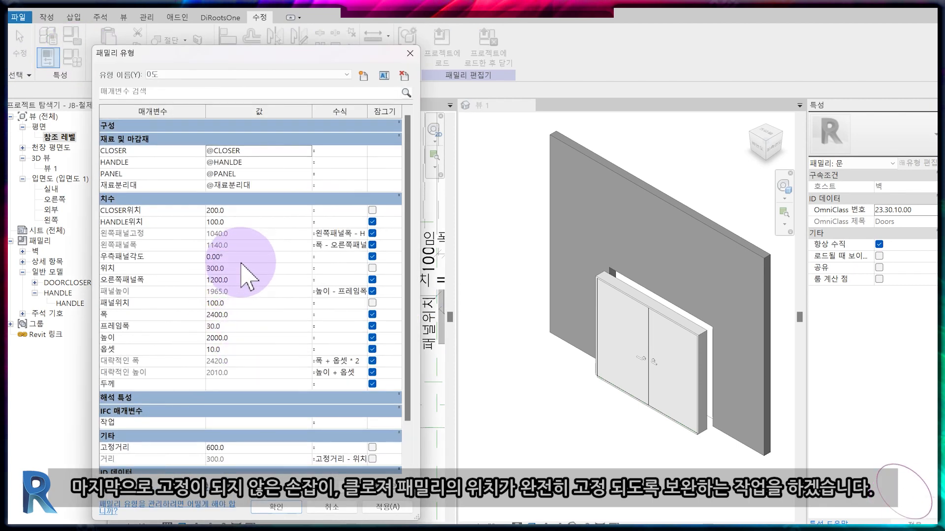
{"action": "left_click", "coordinate": [337, 74]}
{"action": "left_click", "coordinate": [312, 97]}
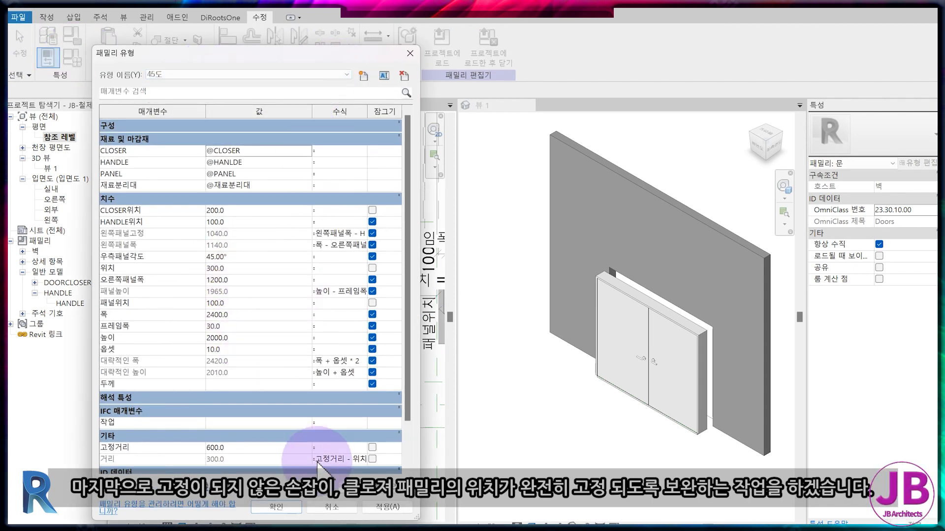
{"action": "left_click", "coordinate": [275, 507]}
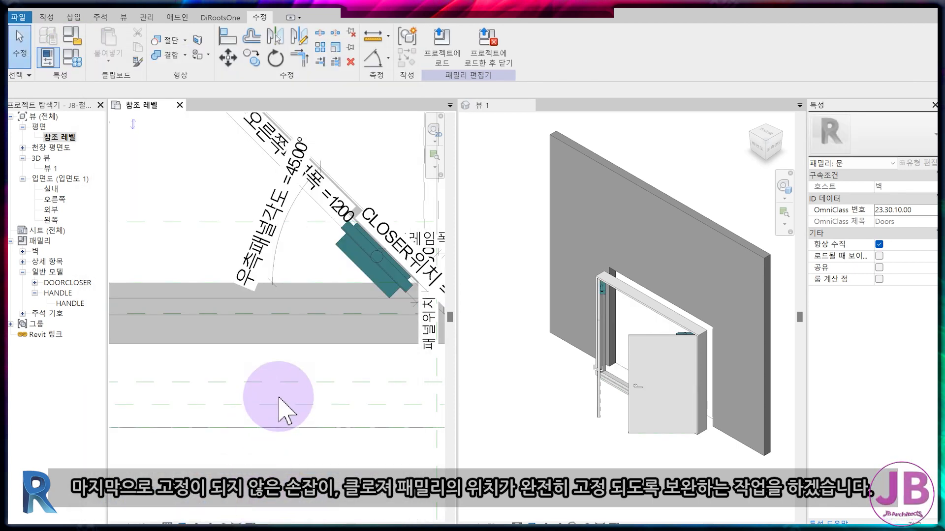
{"action": "left_click", "coordinate": [359, 269]}
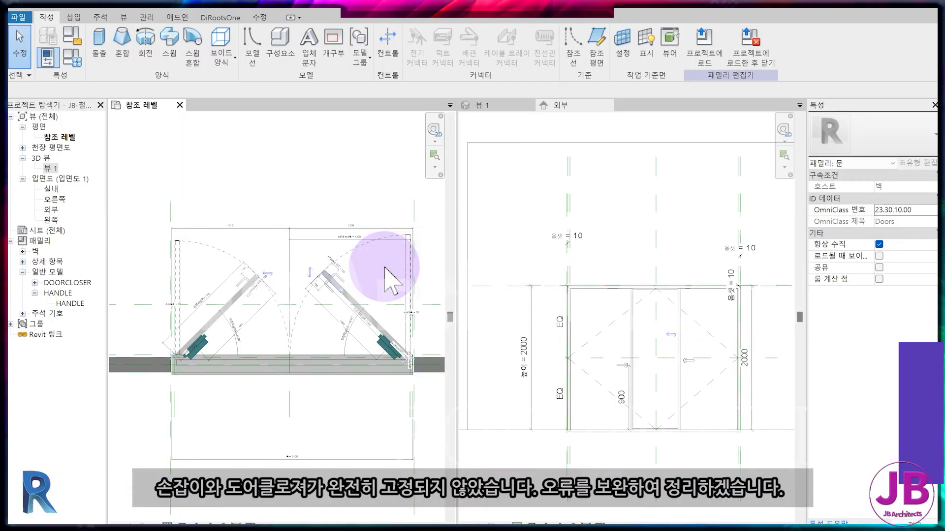
Step: Remove the HANDLE위치 parameter label from the right panel's 100 mm handle dimension in plan
{"action": "scroll", "coordinate": [345, 275], "scroll_direction": "up", "scroll_amount": 5}
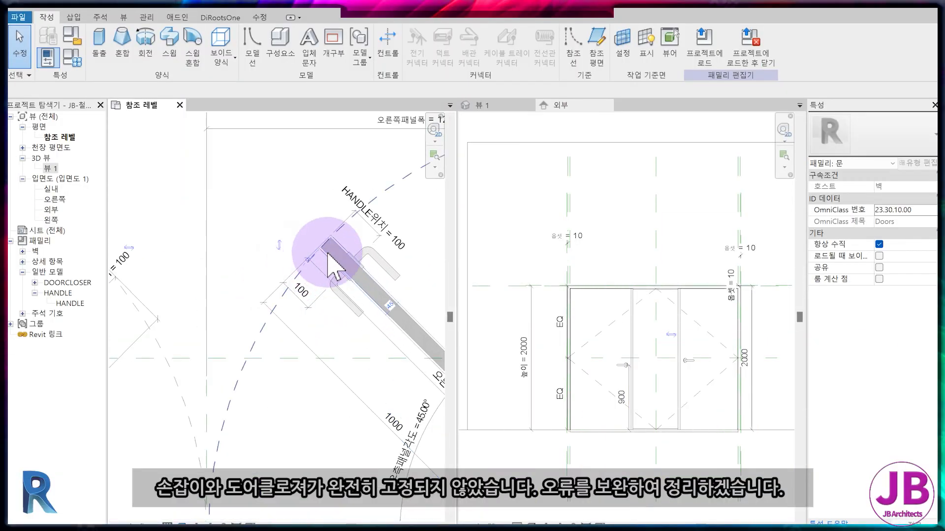
{"action": "left_click", "coordinate": [377, 222]}
{"action": "left_click", "coordinate": [482, 48]}
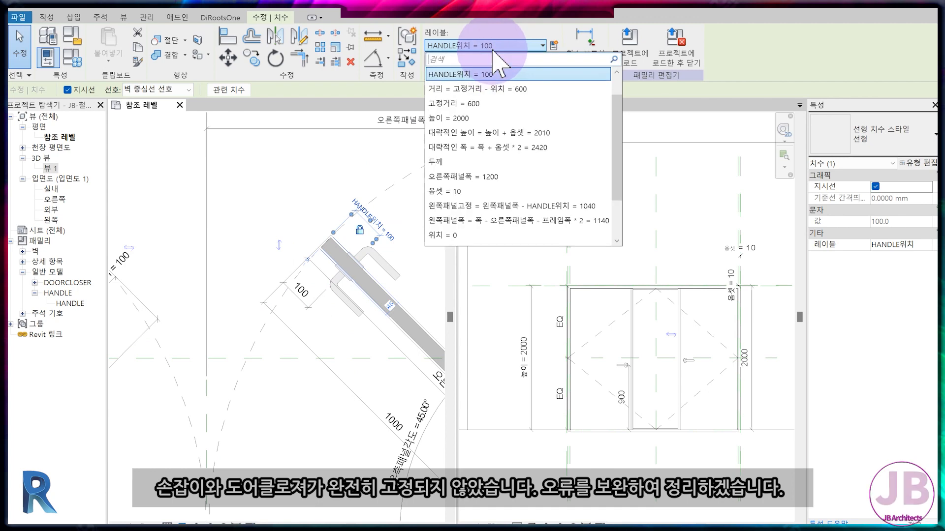
{"action": "scroll", "coordinate": [482, 92], "scroll_direction": "up", "scroll_amount": 1}
{"action": "left_click", "coordinate": [475, 74]}
{"action": "key", "text": "Escape"}
Step: Remove the HANDLE위치 parameter label from the left panel's 100 mm handle dimension in plan
{"action": "scroll", "coordinate": [436, 287], "scroll_direction": "down", "scroll_amount": 4}
{"action": "scroll", "coordinate": [217, 273], "scroll_direction": "up", "scroll_amount": 4}
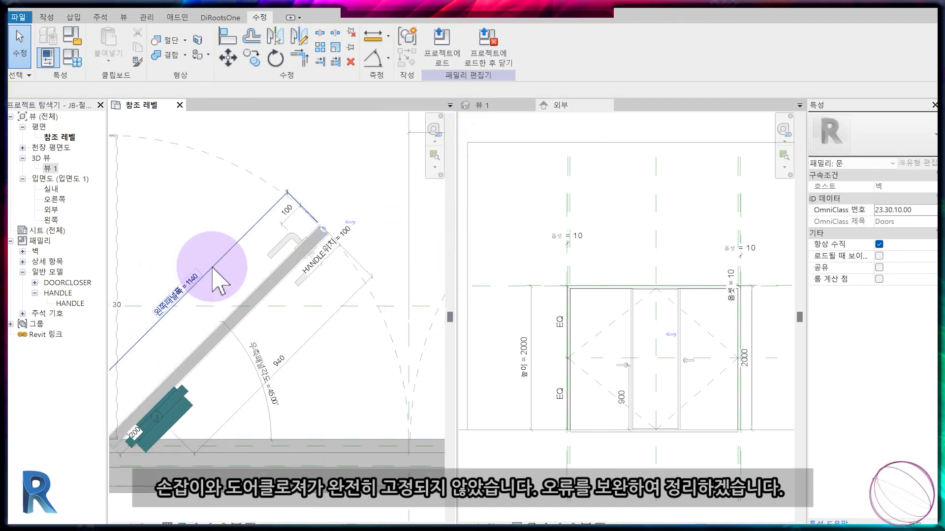
{"action": "left_click", "coordinate": [368, 255]}
{"action": "left_click", "coordinate": [492, 45]}
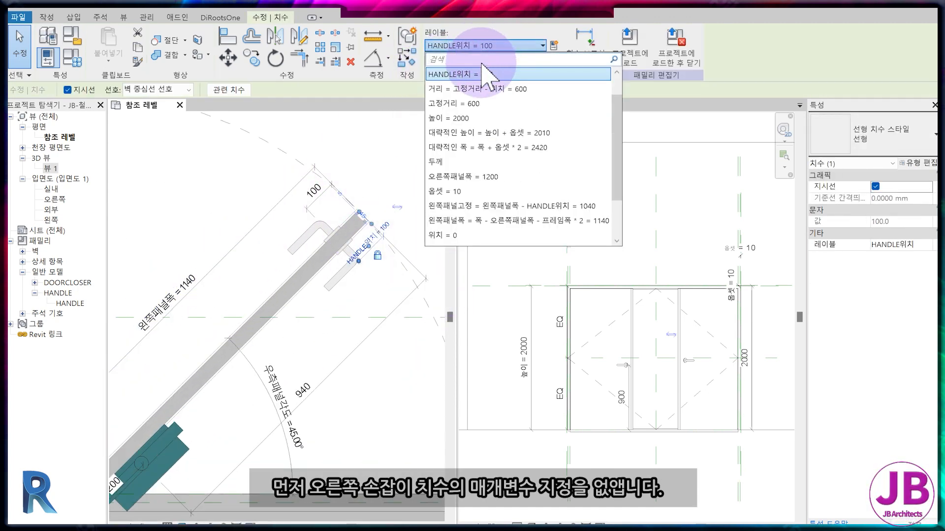
{"action": "left_click", "coordinate": [467, 79]}
{"action": "key", "text": "Escape"}
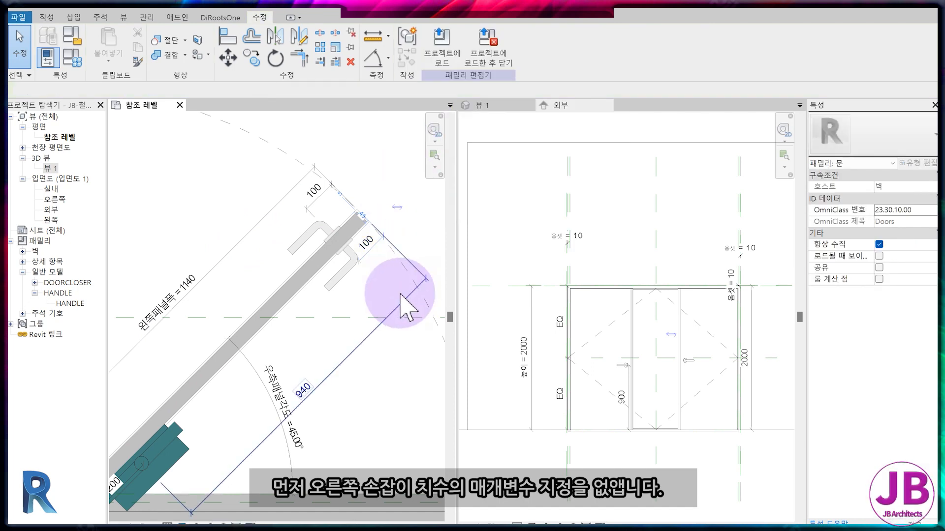
Step: Set the work plane by picking the reference at the door's base in the 외부 view, and open the 참조 레벨 floor plan for sketching
{"action": "scroll", "coordinate": [389, 276], "scroll_direction": "up", "scroll_amount": 2}
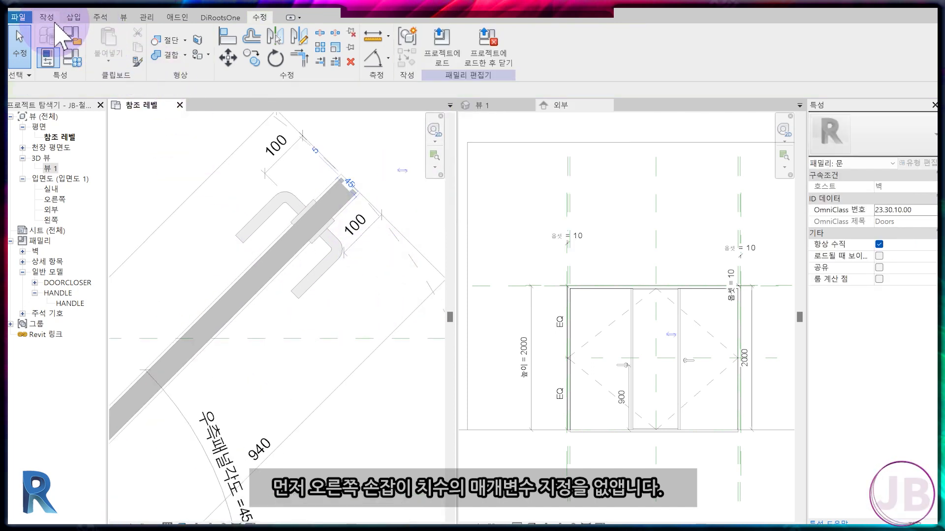
{"action": "scroll", "coordinate": [187, 276], "scroll_direction": "down", "scroll_amount": 4}
{"action": "scroll", "coordinate": [299, 298], "scroll_direction": "up", "scroll_amount": 3}
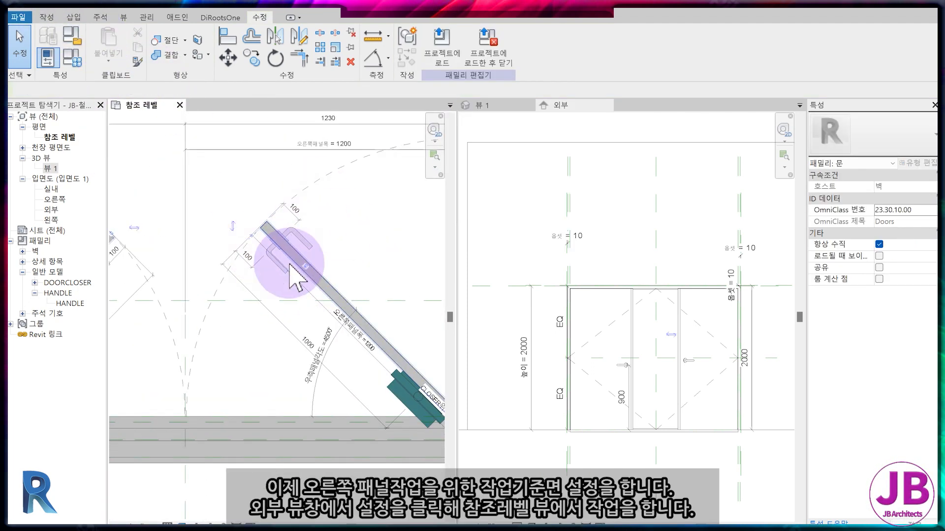
{"action": "left_click", "coordinate": [46, 17]}
{"action": "left_click", "coordinate": [520, 134]}
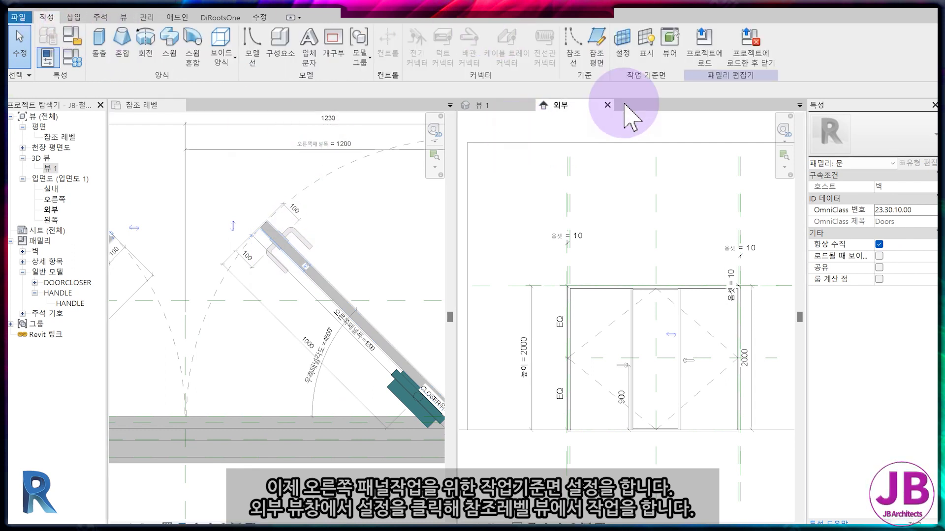
{"action": "left_click", "coordinate": [622, 55]}
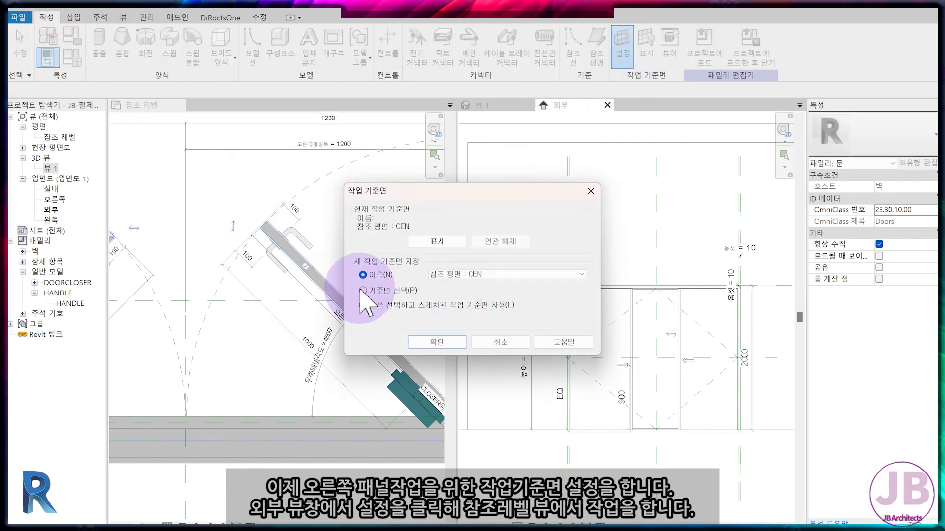
{"action": "left_click", "coordinate": [437, 342]}
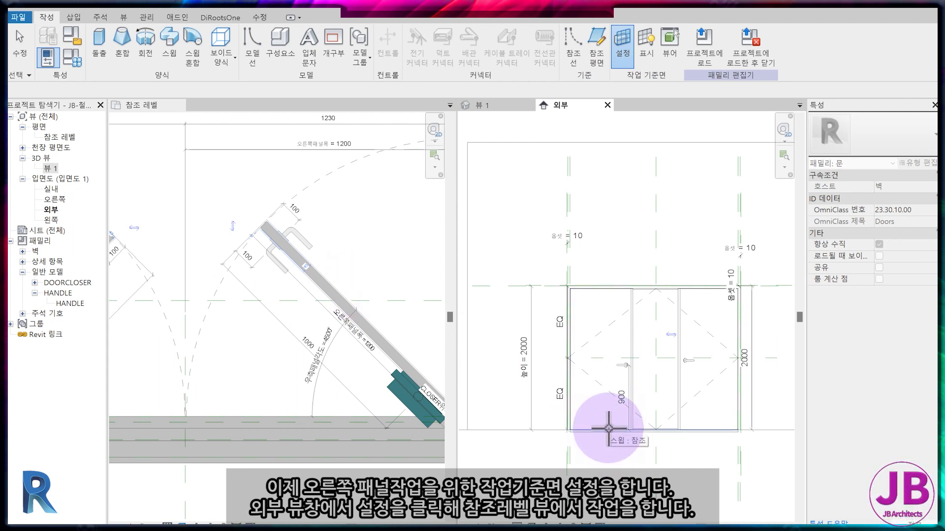
{"action": "left_click", "coordinate": [609, 428]}
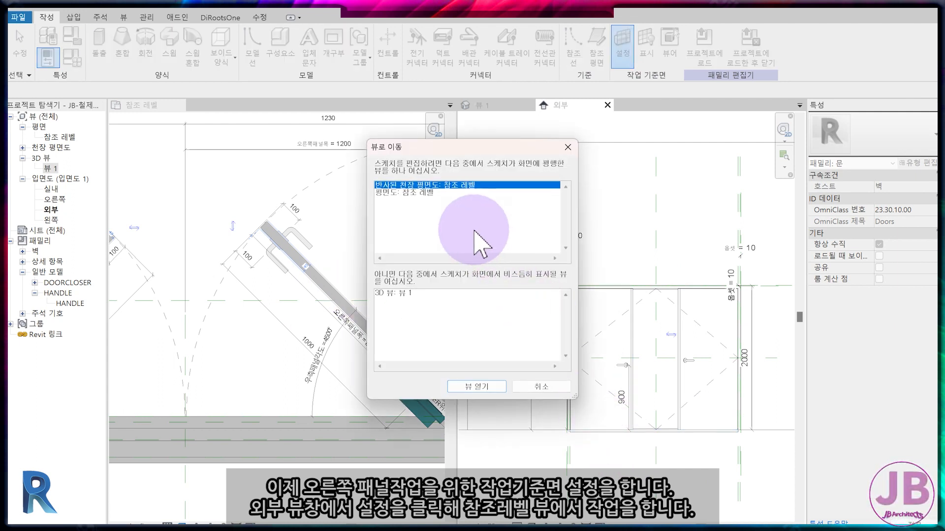
{"action": "left_click", "coordinate": [474, 386]}
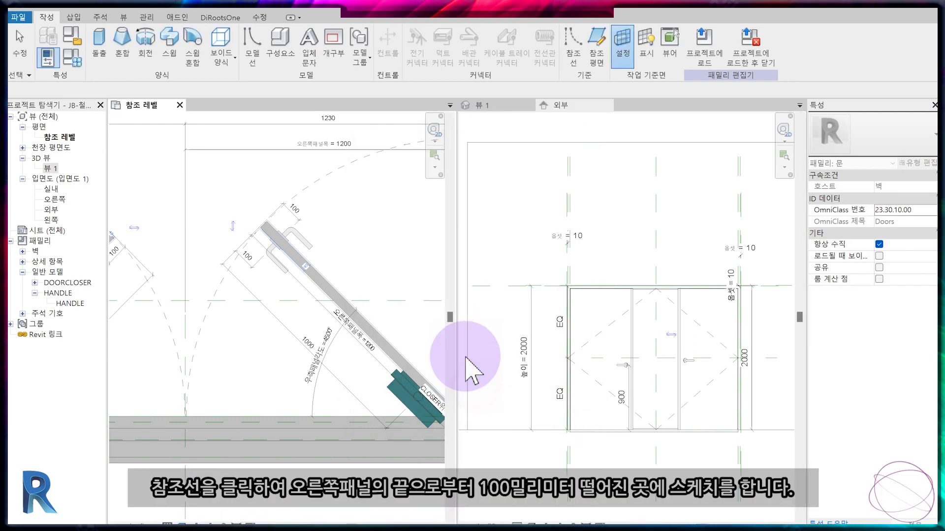
Step: Sketch a reference line perpendicular across the right panel through both handles, 100 mm from the panel's free end
{"action": "left_click", "coordinate": [571, 59]}
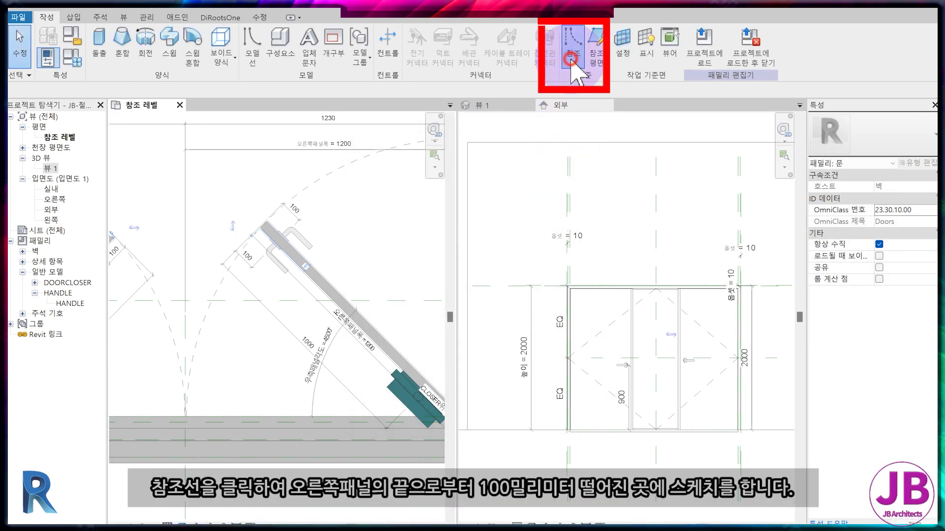
{"action": "scroll", "coordinate": [253, 291], "scroll_direction": "up", "scroll_amount": 5}
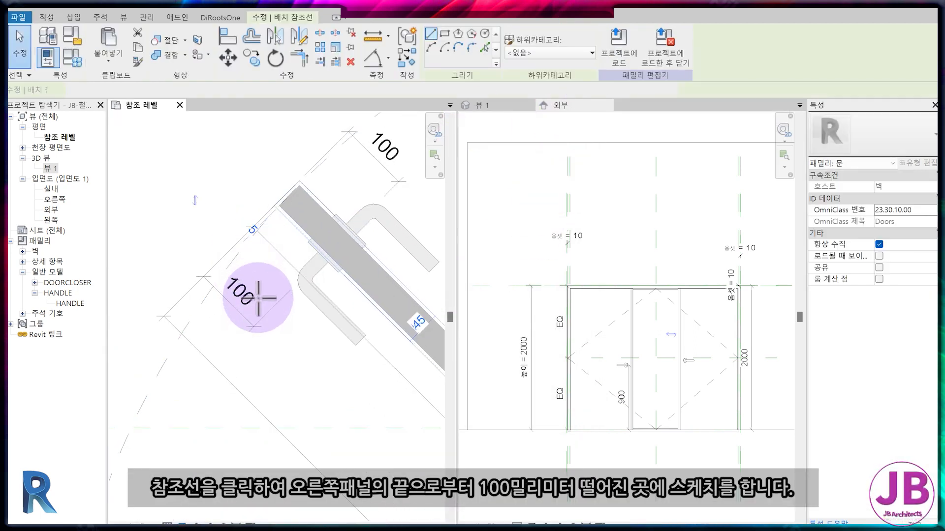
{"action": "left_click", "coordinate": [297, 281]}
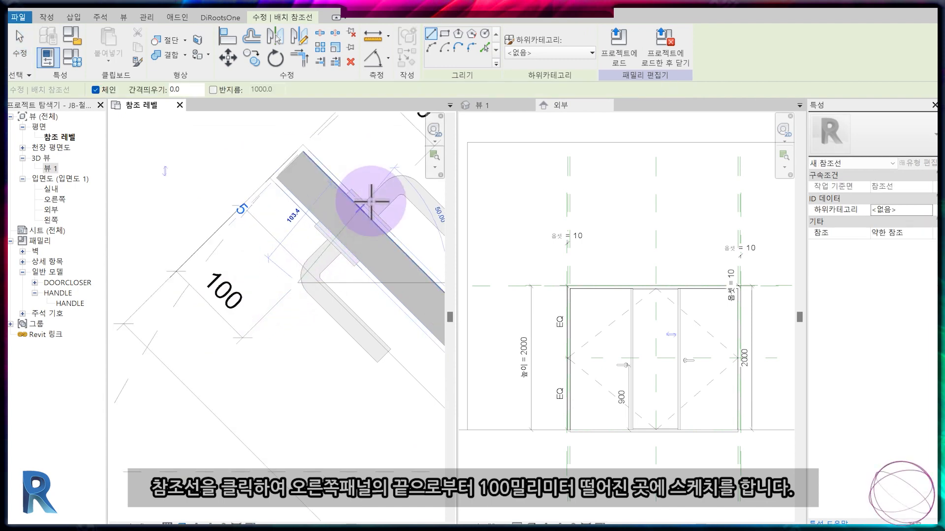
{"action": "middle_click_drag", "start_coordinate": [383, 196], "coordinate": [322, 291]}
{"action": "left_click", "coordinate": [396, 219]}
{"action": "key", "text": "Escape"}
{"action": "key", "text": "Escape"}
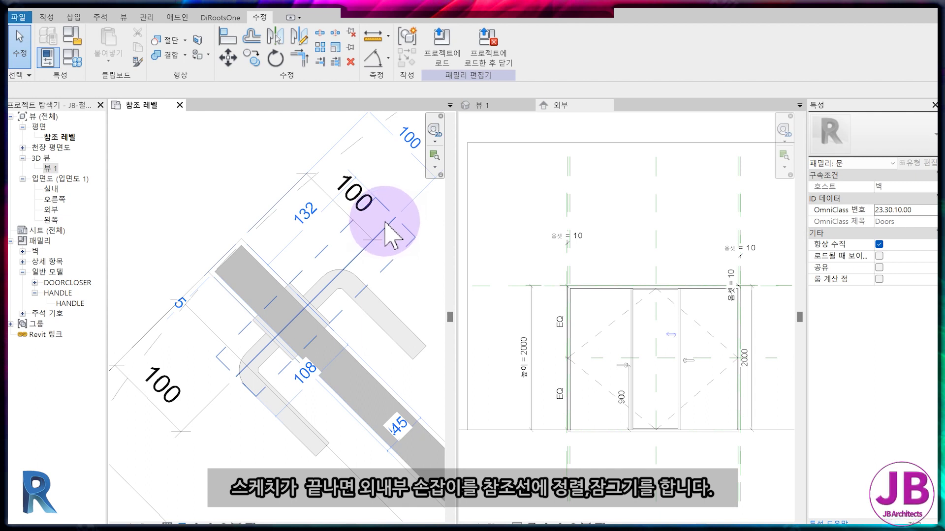
Step: Align the right panel's inner and outer handles to the new reference line and lock the alignment
{"action": "left_click", "coordinate": [228, 39]}
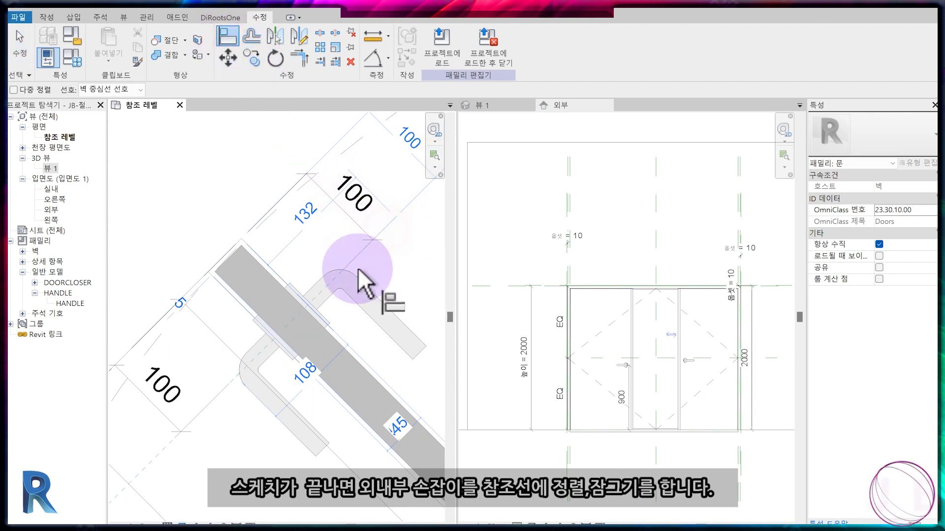
{"action": "left_click", "coordinate": [340, 284]}
{"action": "left_click", "coordinate": [285, 356]}
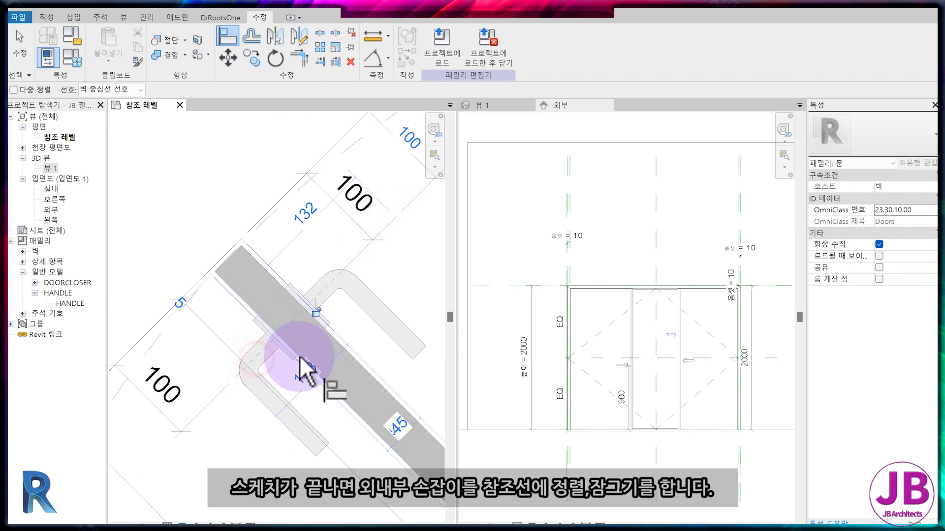
{"action": "left_click", "coordinate": [316, 312]}
{"action": "scroll", "coordinate": [308, 378], "scroll_direction": "down", "scroll_amount": 4}
{"action": "middle_click_drag", "start_coordinate": [255, 319], "coordinate": [226, 230]}
{"action": "key", "text": "Escape"}
Step: Add an aligned dimension between the right panel's hinge-side end line and the handles' reference line
{"action": "key", "text": "d"}
{"action": "key", "text": "i"}
{"action": "middle_click_drag", "start_coordinate": [369, 387], "coordinate": [299, 323]}
{"action": "scroll", "coordinate": [307, 335], "scroll_direction": "up", "scroll_amount": 4}
{"action": "scroll", "coordinate": [365, 395], "scroll_direction": "up", "scroll_amount": 2}
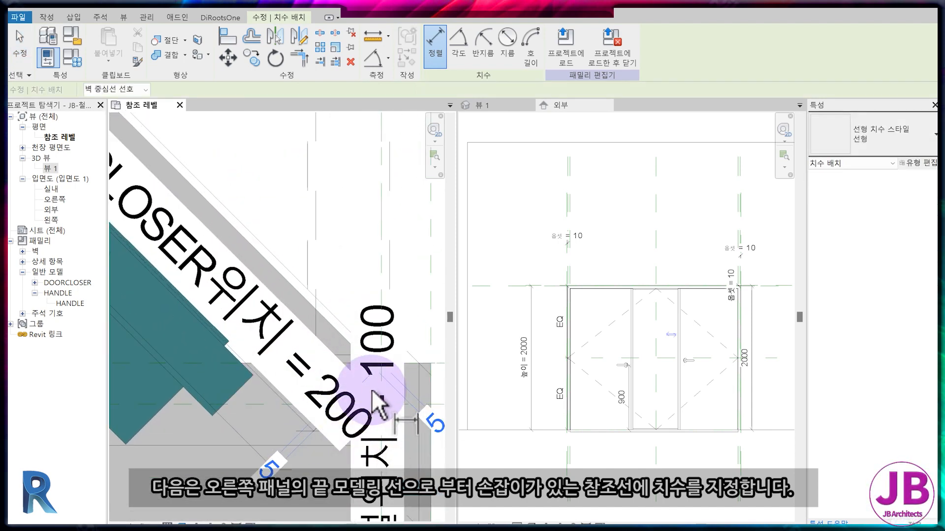
{"action": "scroll", "coordinate": [387, 440], "scroll_direction": "down", "scroll_amount": 2}
{"action": "middle_click_drag", "start_coordinate": [153, 133], "coordinate": [345, 380]}
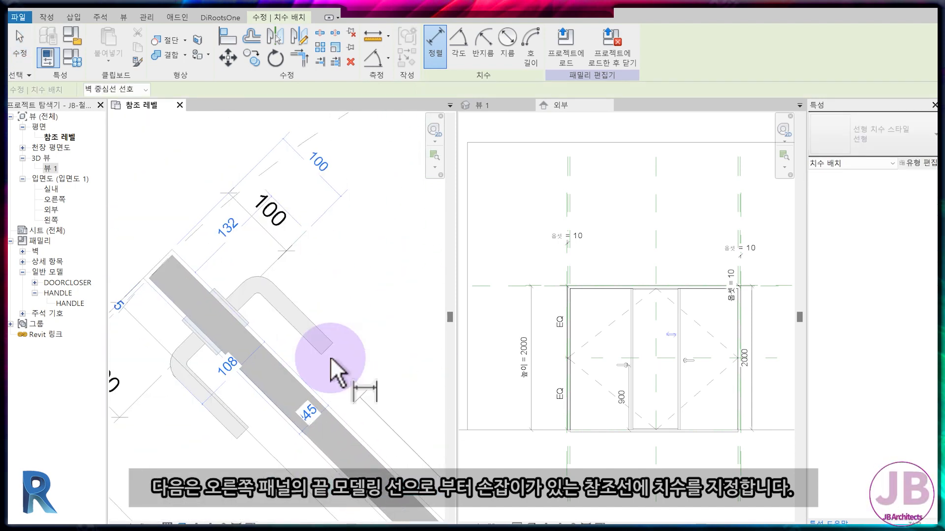
{"action": "left_click", "coordinate": [301, 234]}
{"action": "scroll", "coordinate": [302, 249], "scroll_direction": "down", "scroll_amount": 2}
{"action": "middle_click_drag", "start_coordinate": [314, 271], "coordinate": [167, 198]}
{"action": "scroll", "coordinate": [168, 200], "scroll_direction": "down", "scroll_amount": 1}
{"action": "left_click", "coordinate": [186, 223]}
{"action": "key", "text": "Escape"}
Step: Sketch a reference line through the centre of the right panel's door closer, perpendicular to the panel
{"action": "scroll", "coordinate": [263, 288], "scroll_direction": "down", "scroll_amount": 3}
{"action": "scroll", "coordinate": [317, 366], "scroll_direction": "up", "scroll_amount": 2}
{"action": "middle_click_drag", "start_coordinate": [331, 373], "coordinate": [311, 301]}
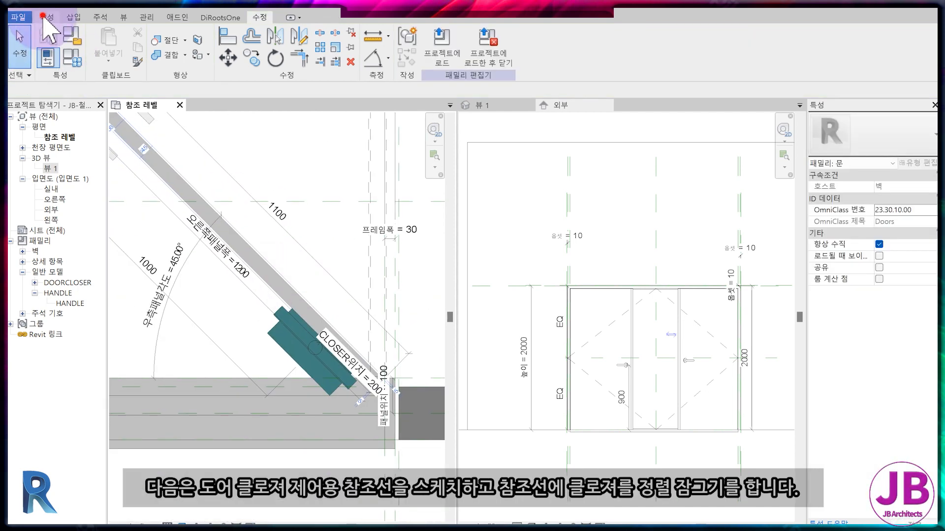
{"action": "left_click", "coordinate": [47, 19]}
{"action": "left_click", "coordinate": [574, 50]}
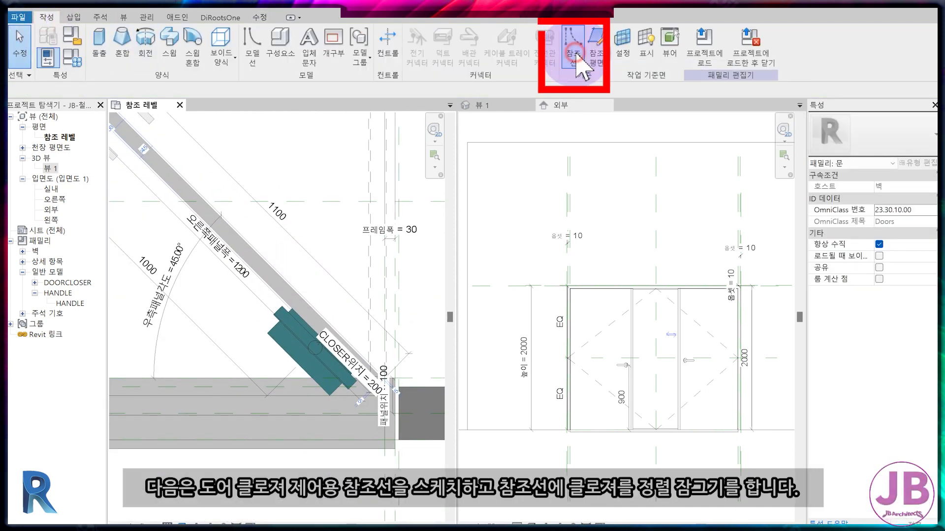
{"action": "scroll", "coordinate": [331, 364], "scroll_direction": "up", "scroll_amount": 2}
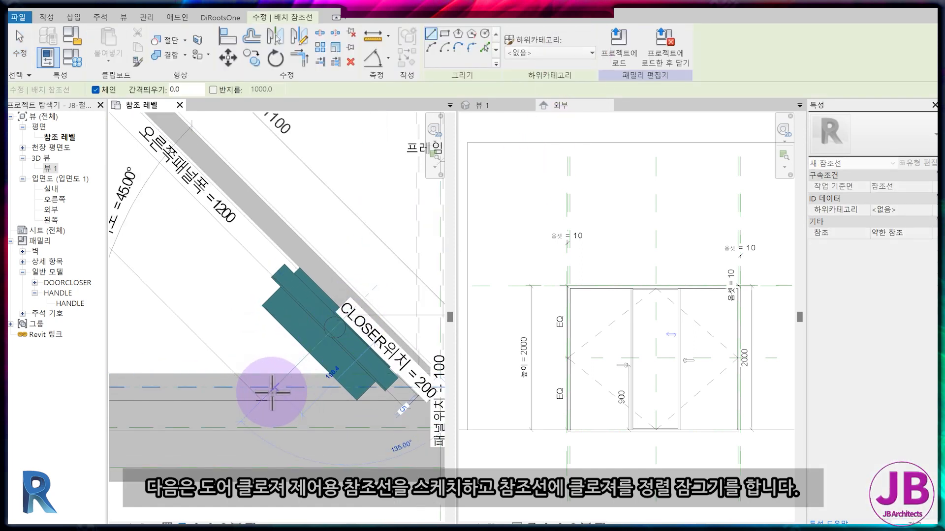
{"action": "scroll", "coordinate": [289, 375], "scroll_direction": "up", "scroll_amount": 2}
{"action": "scroll", "coordinate": [325, 394], "scroll_direction": "down", "scroll_amount": 3}
{"action": "key", "text": "Escape"}
{"action": "key", "text": "Escape"}
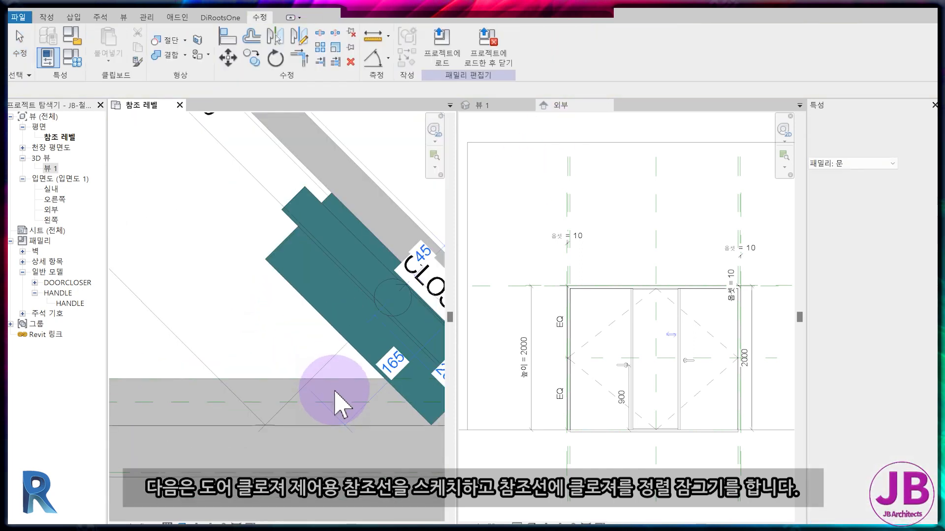
Step: Align the right panel's door closer to its reference line and lock the alignment
{"action": "left_click", "coordinate": [346, 351]}
{"action": "left_click", "coordinate": [387, 300]}
{"action": "left_click", "coordinate": [359, 346]}
{"action": "scroll", "coordinate": [354, 433], "scroll_direction": "down", "scroll_amount": 4}
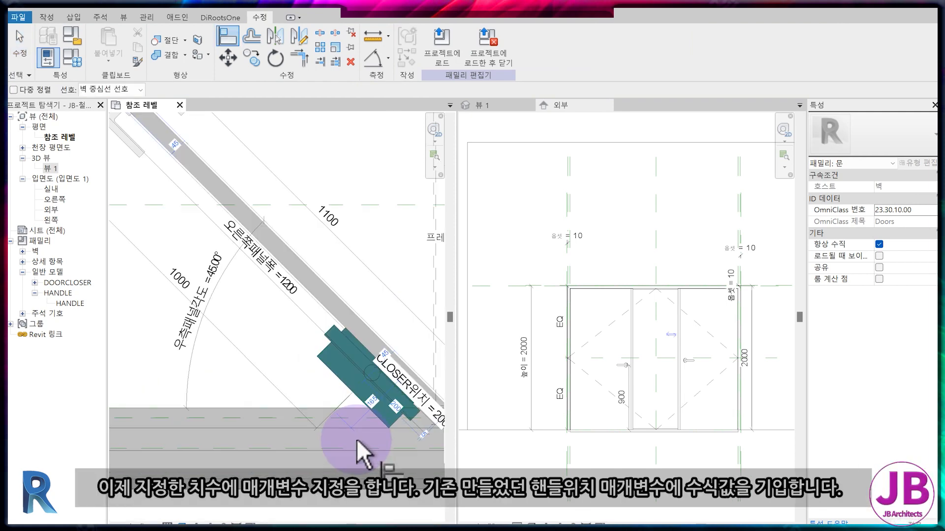
{"action": "key", "text": "Escape"}
{"action": "key", "text": "Escape"}
Step: Give the HANDLE위치 parameter the formula 오른쪽패널폭 - 100 mm in the family types
{"action": "scroll", "coordinate": [234, 275], "scroll_direction": "up", "scroll_amount": 2}
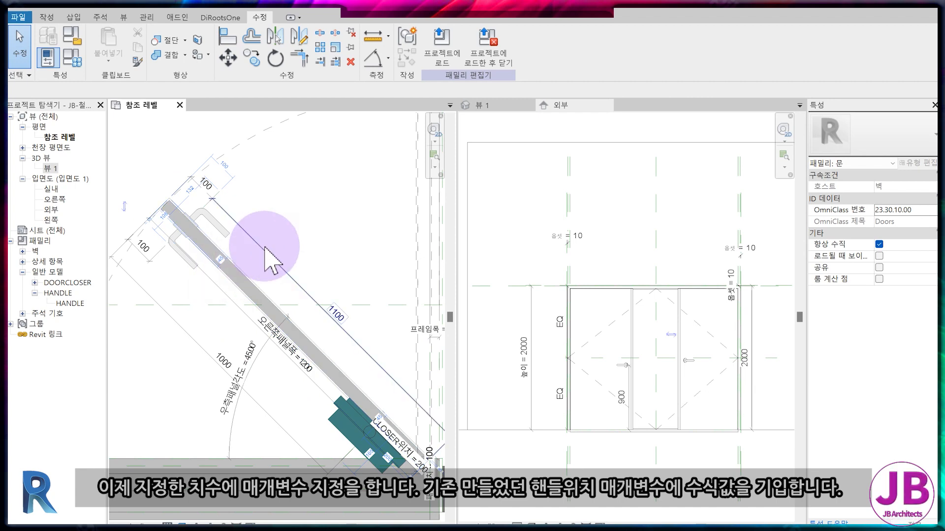
{"action": "left_click", "coordinate": [266, 250]}
{"action": "left_click", "coordinate": [47, 57]}
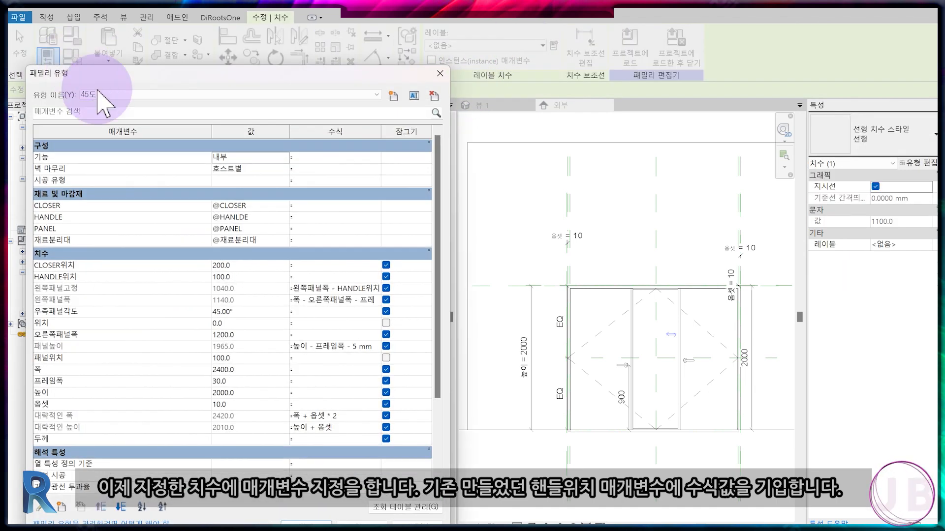
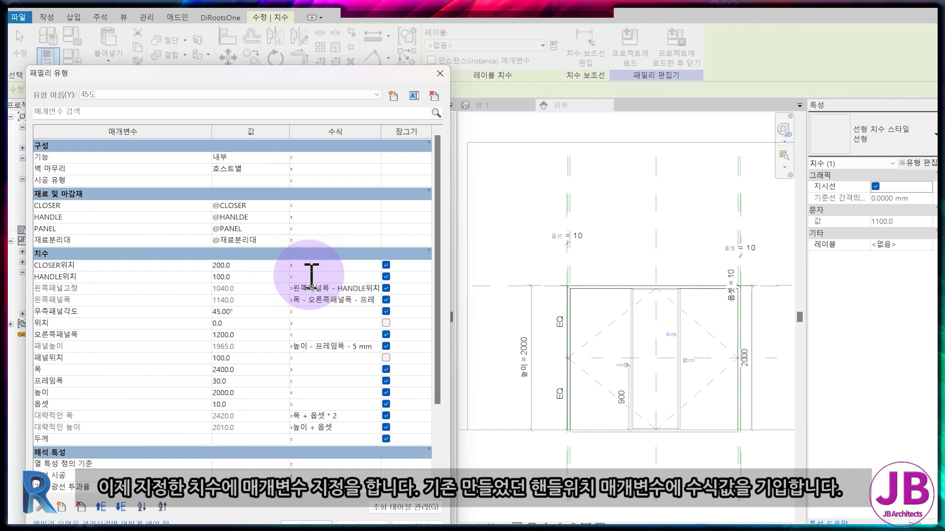
{"action": "left_click", "coordinate": [291, 522]}
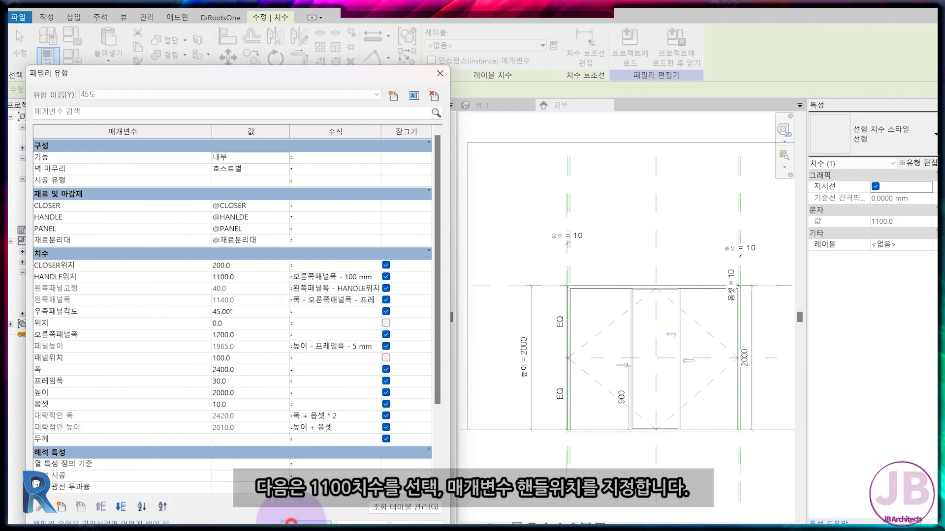
{"action": "left_click", "coordinate": [293, 523]}
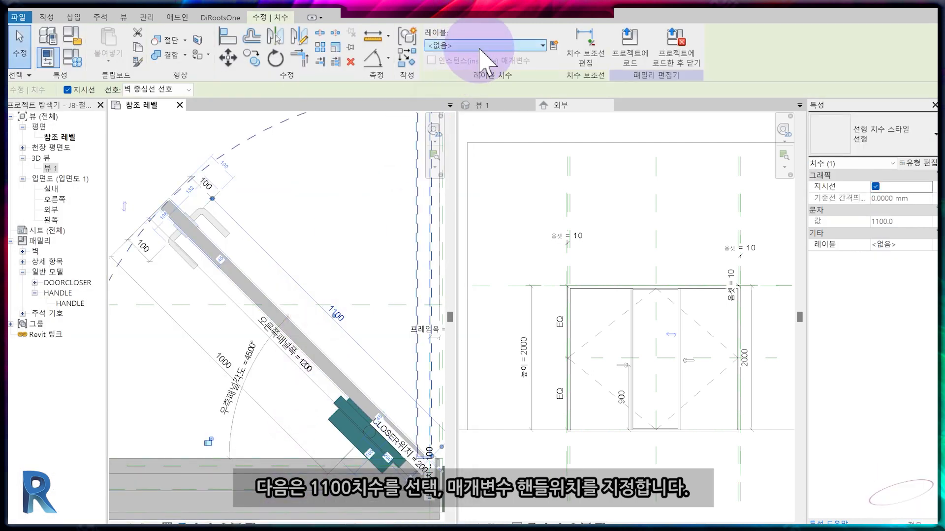
Step: Label the right panel's 1100 mm handle dimension with the HANDLE위치 parameter
{"action": "left_click", "coordinate": [485, 45]}
{"action": "left_click", "coordinate": [503, 105]}
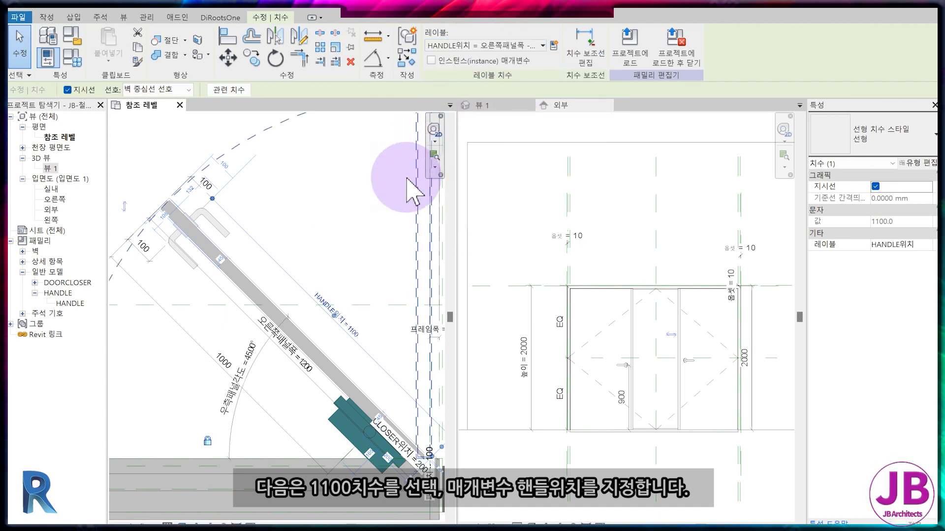
{"action": "left_click", "coordinate": [439, 242]}
{"action": "scroll", "coordinate": [354, 352], "scroll_direction": "down", "scroll_amount": 1}
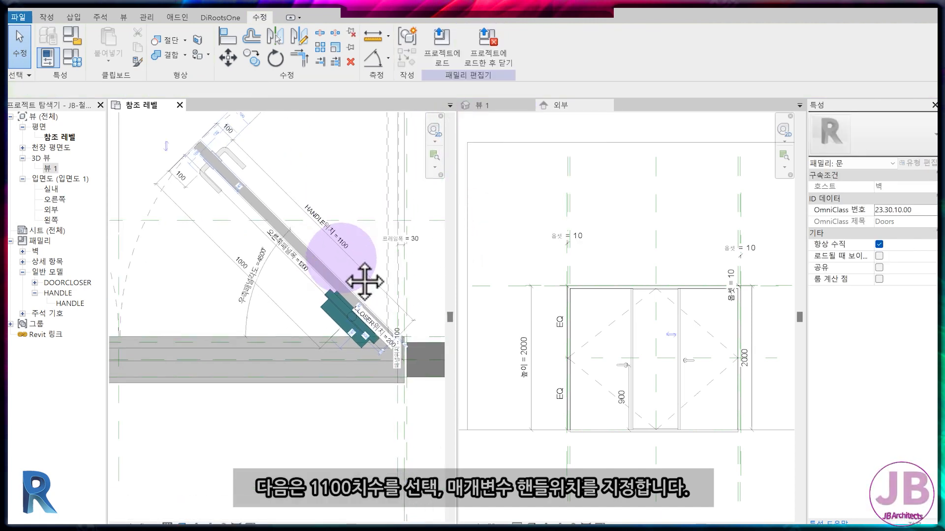
Step: Add an aligned dimension between the door closer's reference line and the right panel's hinge-side end line
{"action": "scroll", "coordinate": [354, 276], "scroll_direction": "up", "scroll_amount": 4}
{"action": "key", "text": "d"}
{"action": "key", "text": "i"}
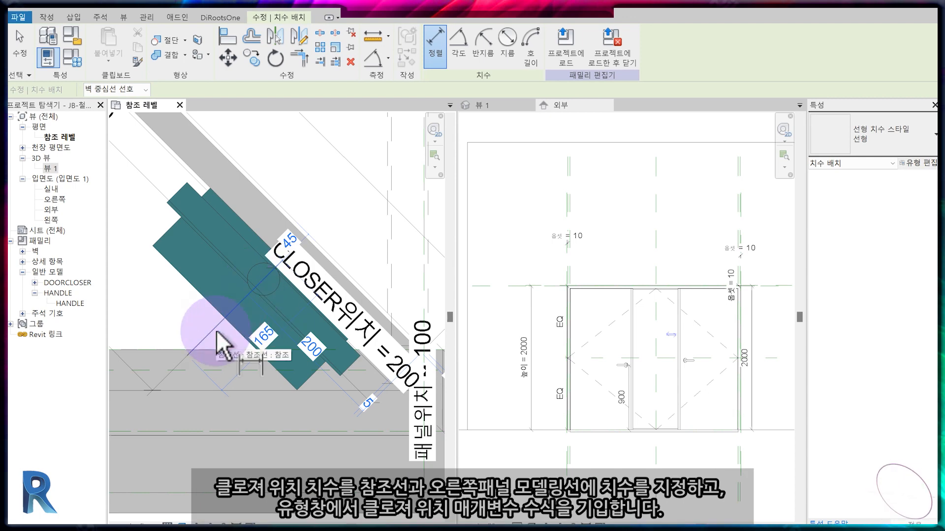
{"action": "scroll", "coordinate": [416, 376], "scroll_direction": "up", "scroll_amount": 2}
{"action": "scroll", "coordinate": [394, 375], "scroll_direction": "down", "scroll_amount": 1}
{"action": "middle_click_drag", "start_coordinate": [201, 493], "coordinate": [363, 430]}
{"action": "key", "text": "Escape"}
{"action": "scroll", "coordinate": [272, 437], "scroll_direction": "down", "scroll_amount": 4}
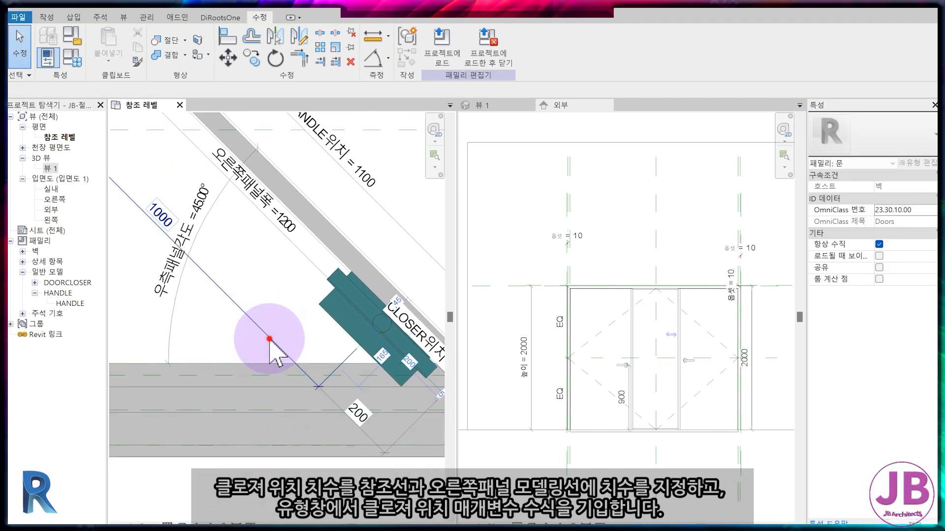
Step: Give the CLOSER위치 parameter the formula 오른쪽패널폭 - 200 mm in the family types
{"action": "left_click", "coordinate": [268, 337]}
{"action": "left_click", "coordinate": [75, 60]}
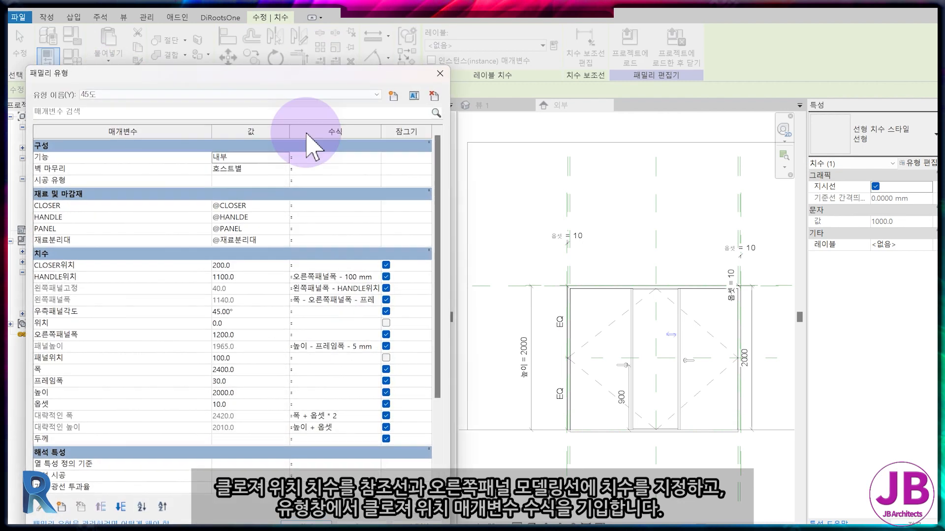
{"action": "left_click", "coordinate": [323, 266]}
{"action": "type", "text": "오른쪽패널폭 - 200 mm"}
{"action": "key", "text": "Return"}
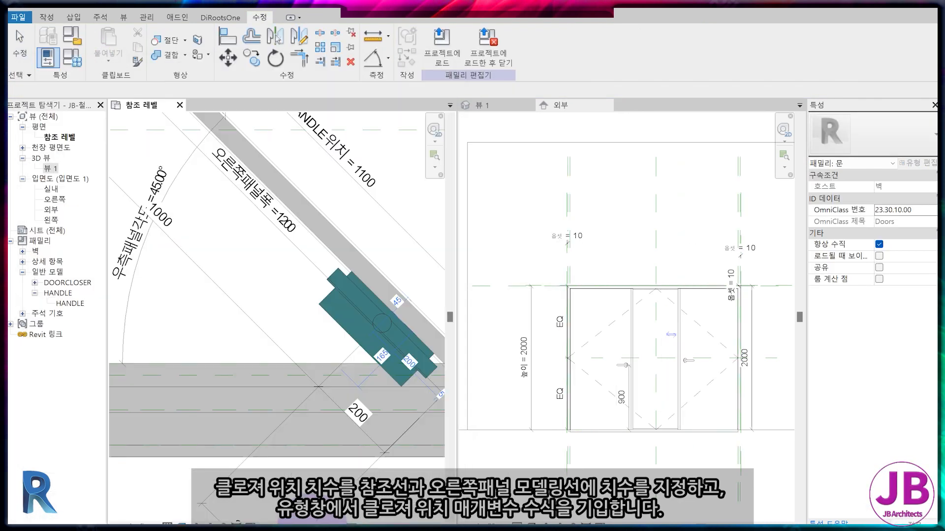
Step: Label the right panel's 1000 mm closer dimension with the CLOSER위치 parameter
{"action": "middle_click_drag", "start_coordinate": [306, 387], "coordinate": [376, 421]}
{"action": "scroll", "coordinate": [315, 381], "scroll_direction": "up", "scroll_amount": 2}
{"action": "left_click", "coordinate": [310, 368]}
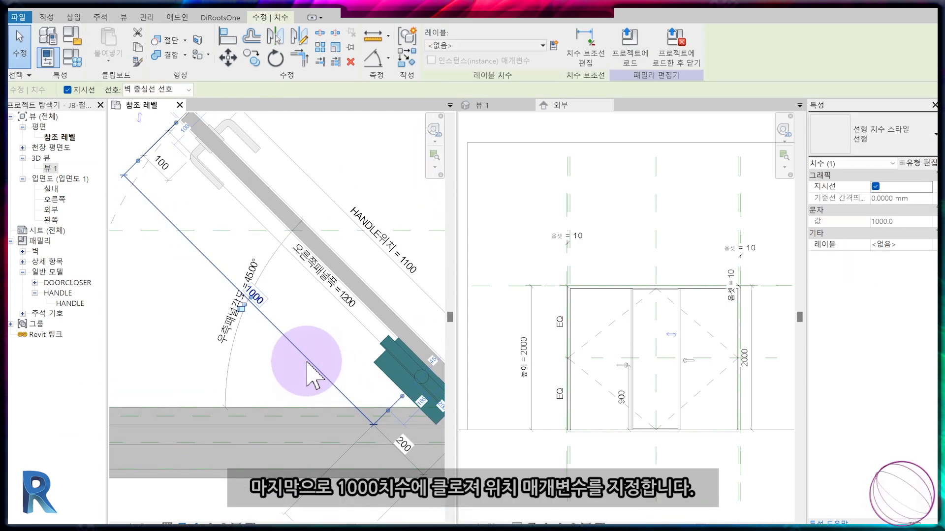
{"action": "left_click", "coordinate": [477, 45]}
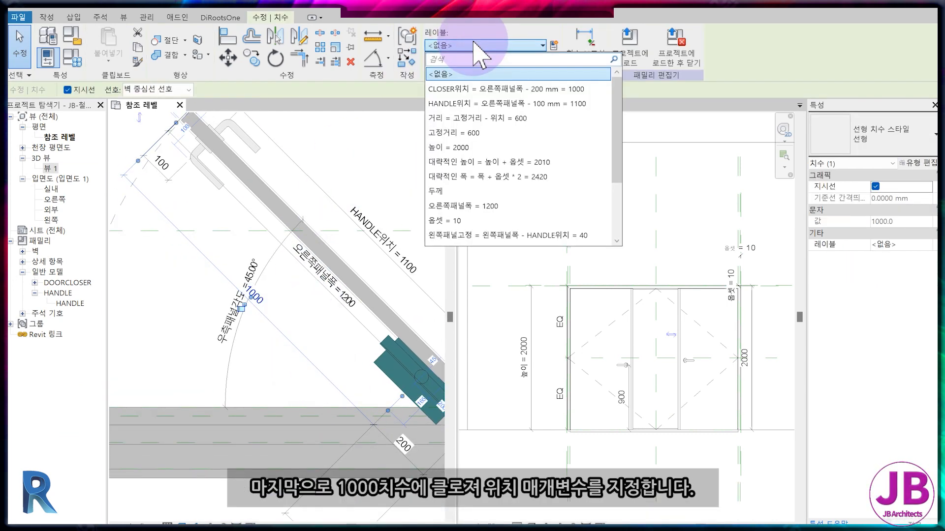
{"action": "left_click", "coordinate": [493, 89]}
{"action": "key", "text": "Escape"}
Step: Delete the leftover dimension below the wall in plan and activate the 외부 view
{"action": "middle_click_drag", "start_coordinate": [352, 425], "coordinate": [330, 312]}
{"action": "left_click", "coordinate": [305, 444]}
{"action": "key", "text": "Delete"}
{"action": "scroll", "coordinate": [379, 339], "scroll_direction": "down", "scroll_amount": 5}
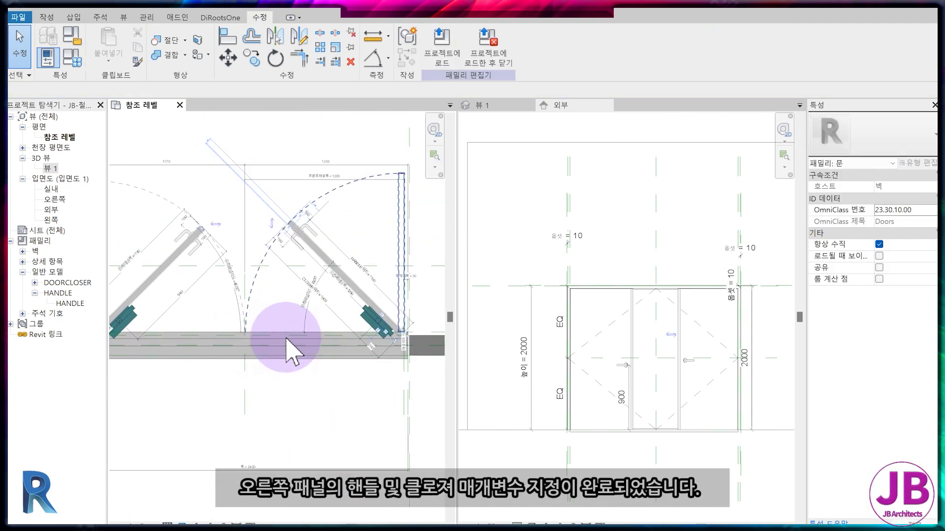
{"action": "left_click", "coordinate": [524, 204]}
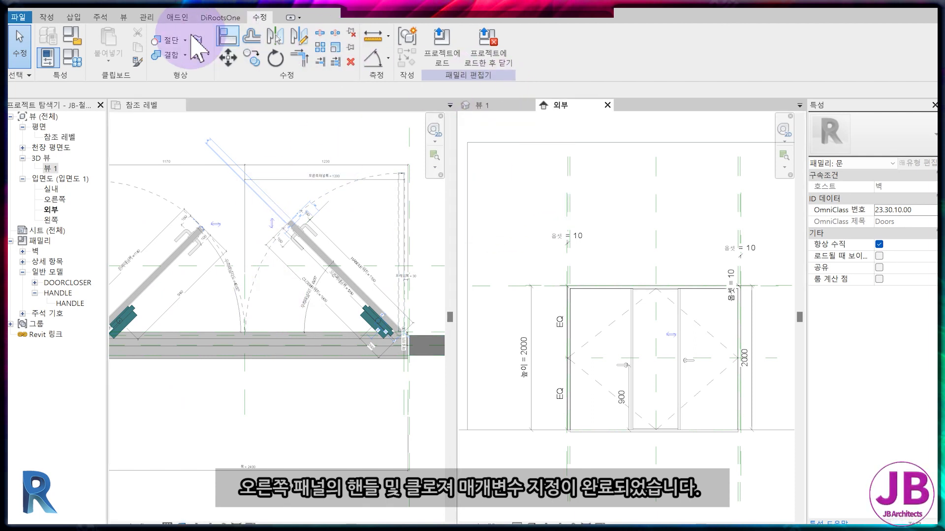
Step: Set the work plane to the left panel's reference line picked in the exterior elevation, and open the 참조 레벨 floor plan for sketching
{"action": "left_click", "coordinate": [51, 17]}
{"action": "left_click", "coordinate": [623, 44]}
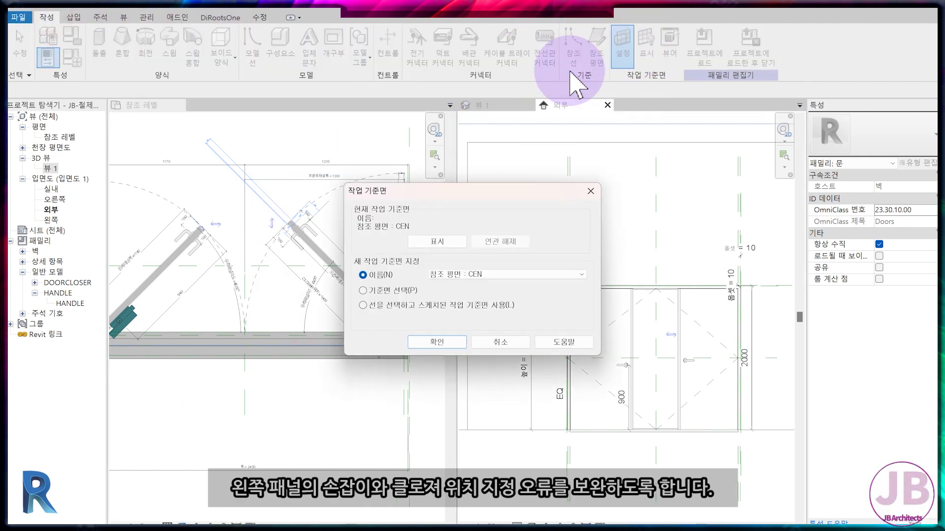
{"action": "left_click", "coordinate": [437, 342]}
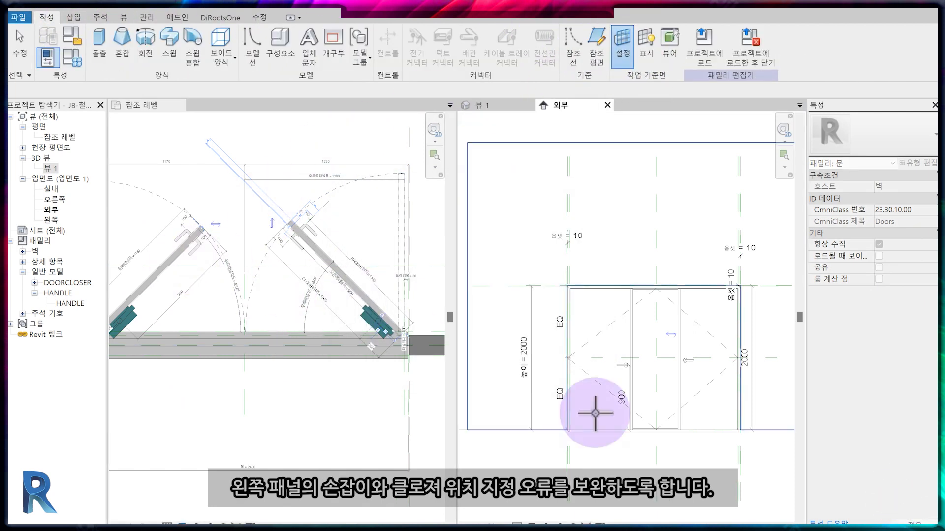
{"action": "scroll", "coordinate": [719, 429], "scroll_direction": "up", "scroll_amount": 3}
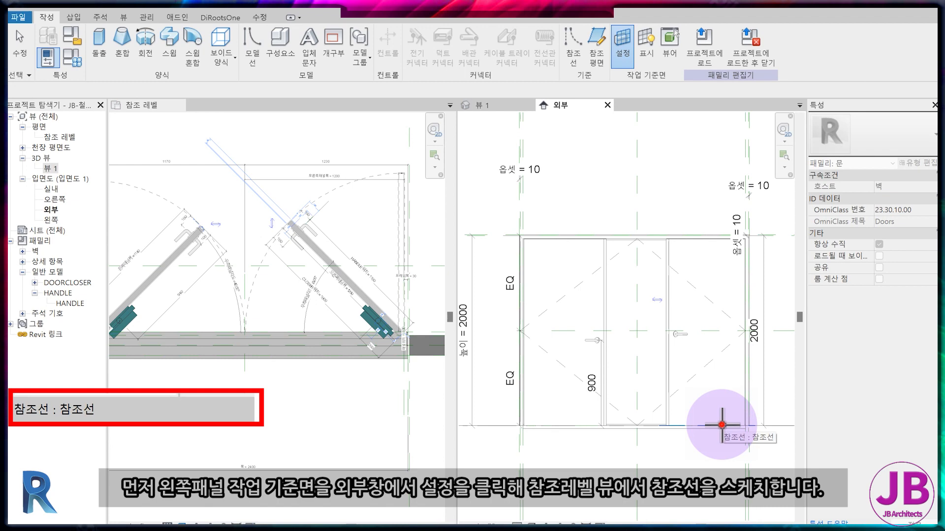
{"action": "left_click", "coordinate": [722, 425]}
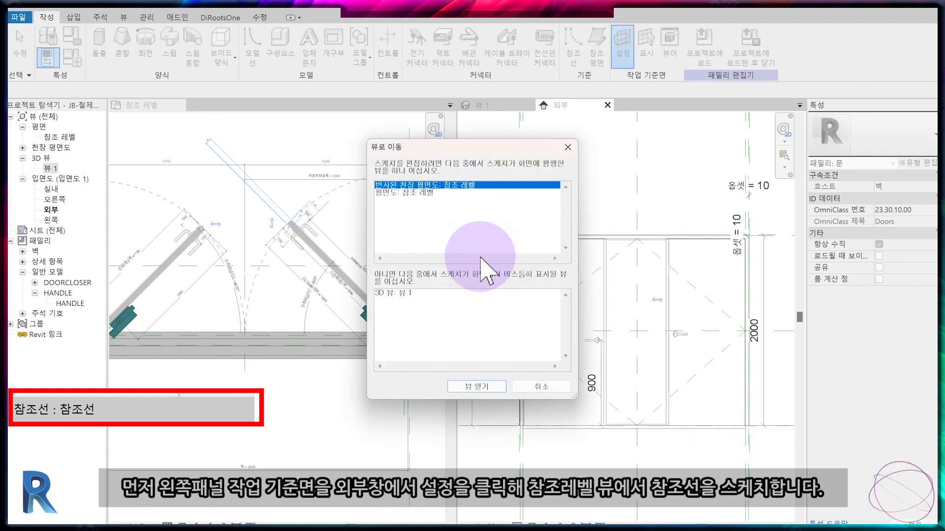
{"action": "left_click", "coordinate": [437, 193]}
{"action": "left_click", "coordinate": [475, 387]}
Step: Sketch a reference line about 255 mm long across the left panel through the handles' mounting axis, perpendicular to the panel
{"action": "middle_click_drag", "start_coordinate": [237, 291], "coordinate": [313, 346]}
{"action": "middle_click_drag", "start_coordinate": [260, 334], "coordinate": [284, 321]}
{"action": "scroll", "coordinate": [315, 296], "scroll_direction": "up", "scroll_amount": 4}
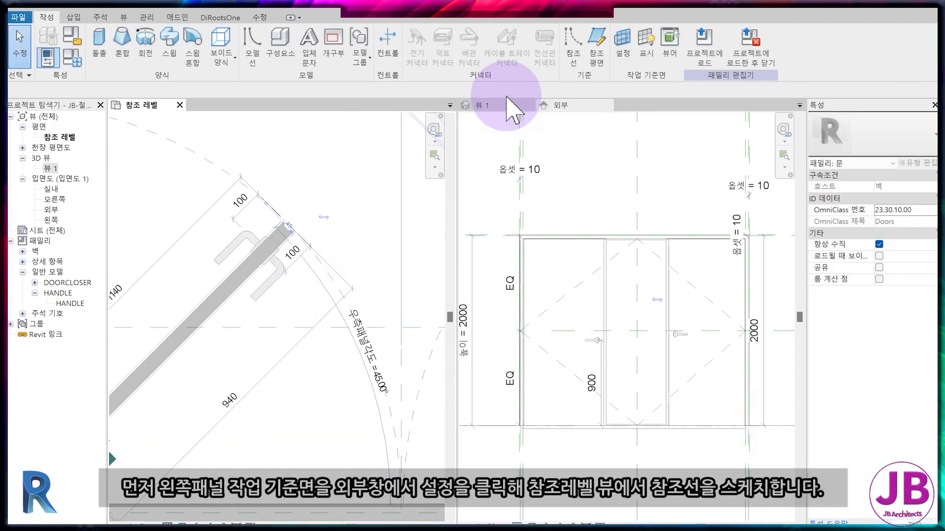
{"action": "left_click", "coordinate": [575, 42]}
{"action": "scroll", "coordinate": [280, 231], "scroll_direction": "up", "scroll_amount": 4}
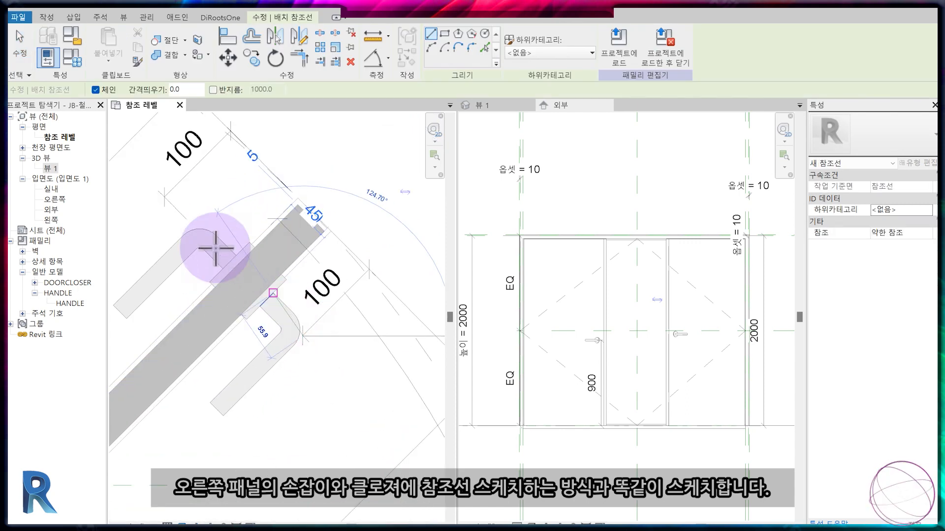
{"action": "left_click", "coordinate": [138, 166]}
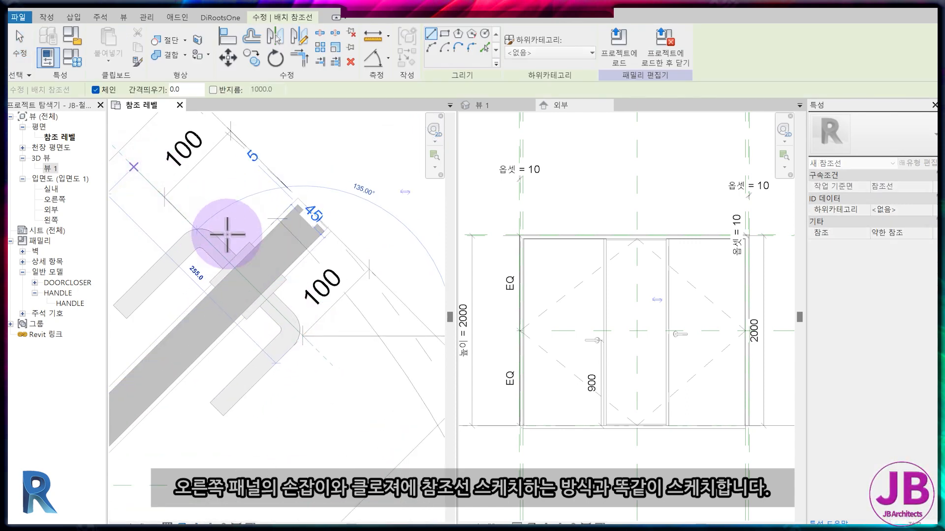
{"action": "key", "text": "Escape"}
Step: Sketch a reference line through the centre of the left panel's door closer, perpendicular to the panel
{"action": "scroll", "coordinate": [312, 323], "scroll_direction": "down", "scroll_amount": 3}
{"action": "middle_click_drag", "start_coordinate": [315, 320], "coordinate": [433, 138]}
{"action": "scroll", "coordinate": [252, 354], "scroll_direction": "up", "scroll_amount": 1}
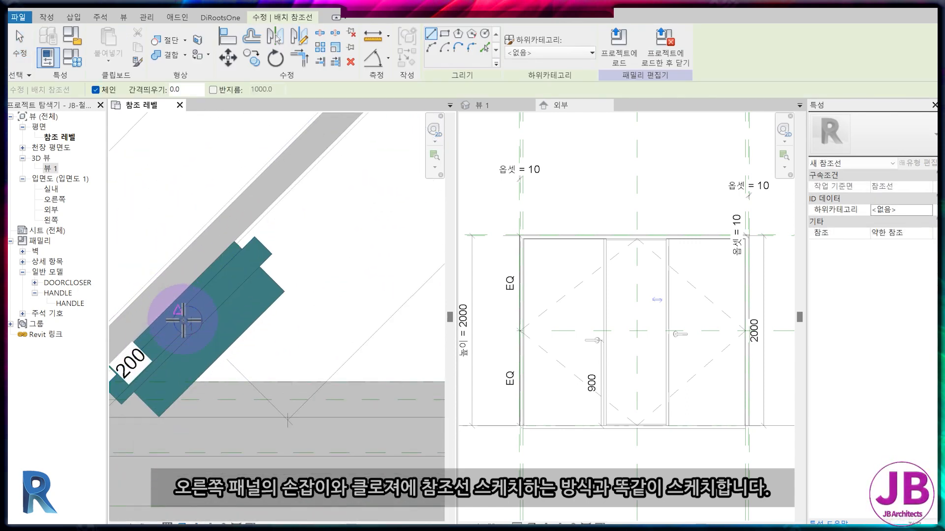
{"action": "left_click", "coordinate": [176, 308]}
{"action": "left_click", "coordinate": [311, 442]}
{"action": "scroll", "coordinate": [292, 437], "scroll_direction": "down", "scroll_amount": 6}
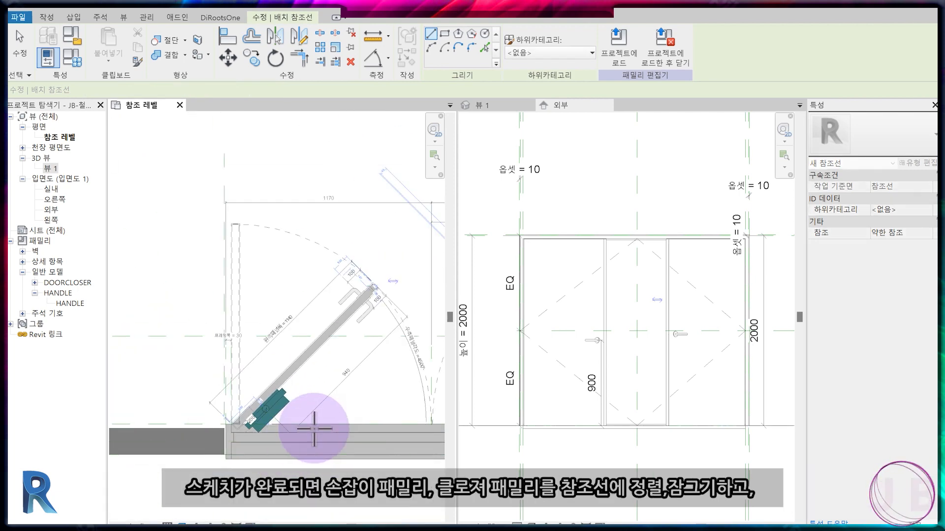
Step: Align the left panel's handle to its new reference line and lock the alignment
{"action": "scroll", "coordinate": [338, 359], "scroll_direction": "up", "scroll_amount": 2}
{"action": "key", "text": "Escape"}
{"action": "key", "text": "Escape"}
{"action": "scroll", "coordinate": [315, 315], "scroll_direction": "up", "scroll_amount": 5}
{"action": "key", "text": "a"}
{"action": "key", "text": "l"}
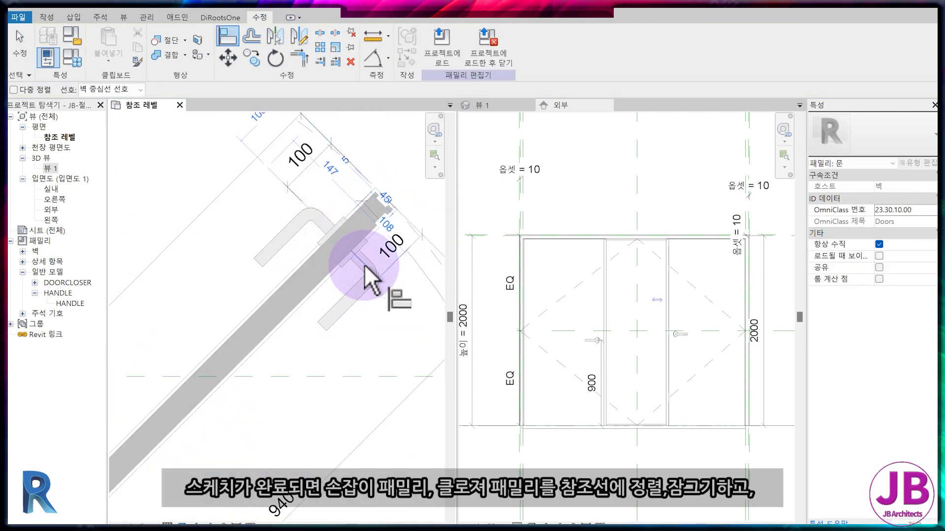
{"action": "left_click", "coordinate": [381, 281]}
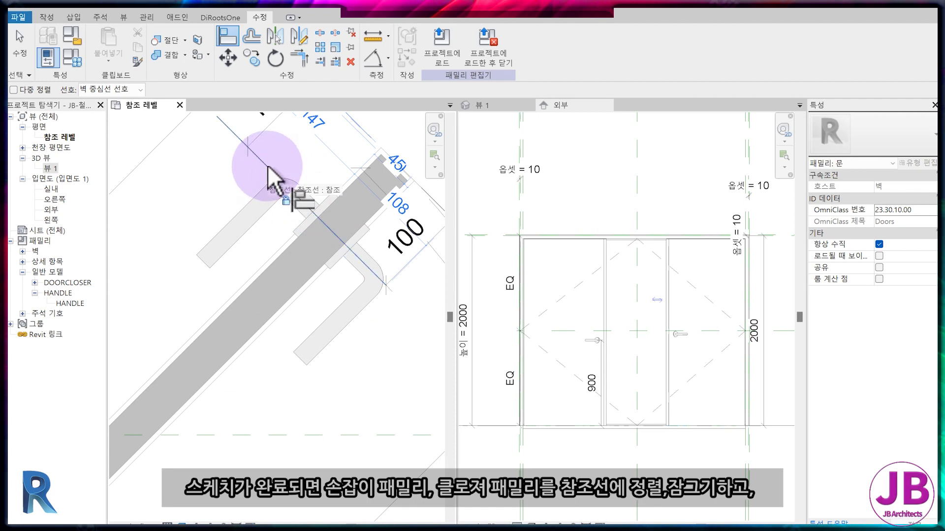
{"action": "left_click", "coordinate": [289, 203]}
Step: Add an aligned dimension between the handle's reference line and the left panel's hinge-side end line
{"action": "scroll", "coordinate": [344, 345], "scroll_direction": "down", "scroll_amount": 4}
{"action": "key", "text": "d"}
{"action": "key", "text": "i"}
{"action": "scroll", "coordinate": [315, 305], "scroll_direction": "up", "scroll_amount": 4}
{"action": "left_click", "coordinate": [314, 196]}
{"action": "scroll", "coordinate": [305, 236], "scroll_direction": "down", "scroll_amount": 4}
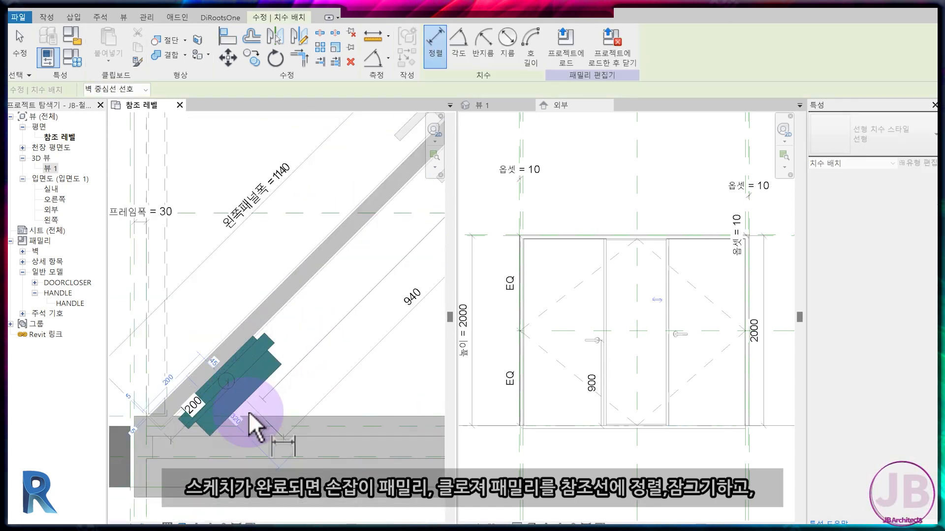
{"action": "scroll", "coordinate": [207, 413], "scroll_direction": "up", "scroll_amount": 4}
{"action": "scroll", "coordinate": [243, 355], "scroll_direction": "down", "scroll_amount": 5}
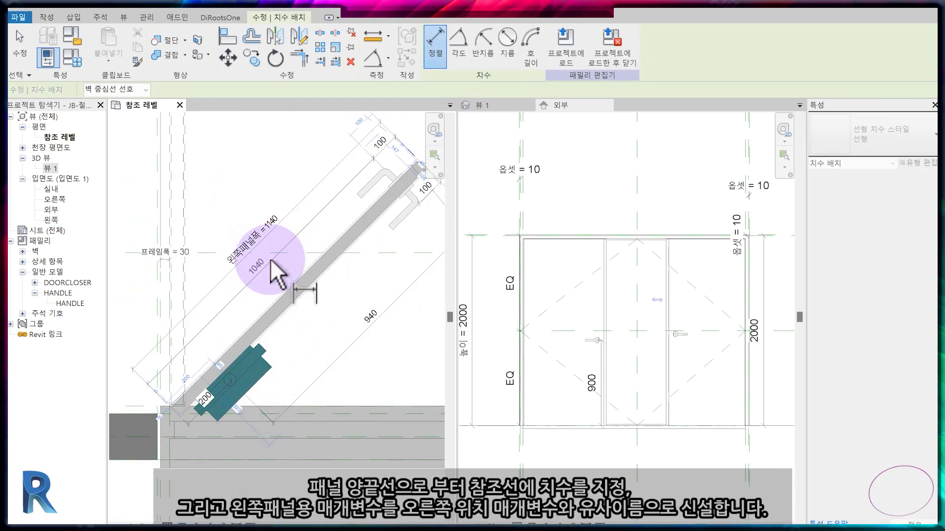
{"action": "key", "text": "Escape"}
{"action": "key", "text": "Escape"}
Step: Replace the left panel's old 940 mm dimension with an aligned dimension from the free-end line to the closer's reference line
{"action": "scroll", "coordinate": [272, 421], "scroll_direction": "up", "scroll_amount": 2}
{"action": "left_click", "coordinate": [331, 371]}
{"action": "key", "text": "Delete"}
{"action": "key", "text": "d"}
{"action": "key", "text": "i"}
{"action": "middle_click_drag", "start_coordinate": [328, 288], "coordinate": [284, 429]}
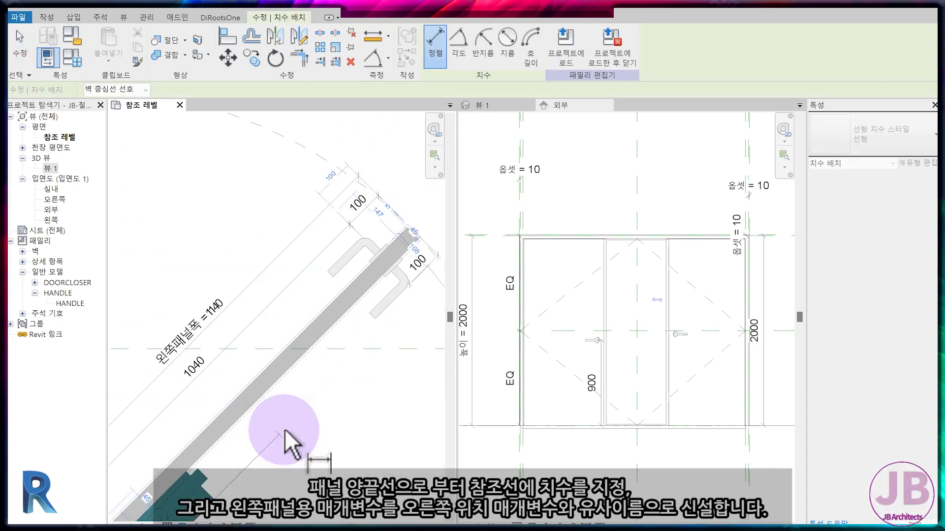
{"action": "scroll", "coordinate": [389, 208], "scroll_direction": "up", "scroll_amount": 5}
{"action": "scroll", "coordinate": [347, 266], "scroll_direction": "down", "scroll_amount": 5}
{"action": "key", "text": "Escape"}
{"action": "key", "text": "Escape"}
Step: Add an aligned dimension between the closer's reference line and the left panel's hinge-side end line
{"action": "scroll", "coordinate": [349, 341], "scroll_direction": "down", "scroll_amount": 3}
{"action": "middle_click_drag", "start_coordinate": [350, 340], "coordinate": [369, 247]}
{"action": "scroll", "coordinate": [300, 382], "scroll_direction": "up", "scroll_amount": 3}
{"action": "middle_click_drag", "start_coordinate": [287, 370], "coordinate": [401, 284]}
{"action": "scroll", "coordinate": [232, 360], "scroll_direction": "up", "scroll_amount": 2}
{"action": "middle_click_drag", "start_coordinate": [232, 360], "coordinate": [268, 317]}
{"action": "key", "text": "d"}
{"action": "key", "text": "i"}
{"action": "left_click", "coordinate": [385, 276]}
{"action": "scroll", "coordinate": [223, 291], "scroll_direction": "up", "scroll_amount": 4}
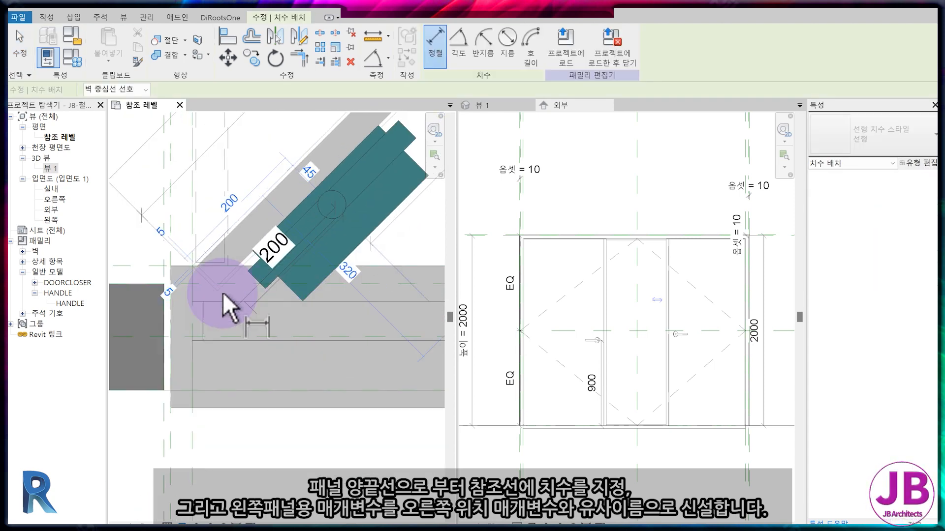
{"action": "left_click", "coordinate": [200, 273]}
{"action": "scroll", "coordinate": [201, 283], "scroll_direction": "down", "scroll_amount": 2}
{"action": "key", "text": "Escape"}
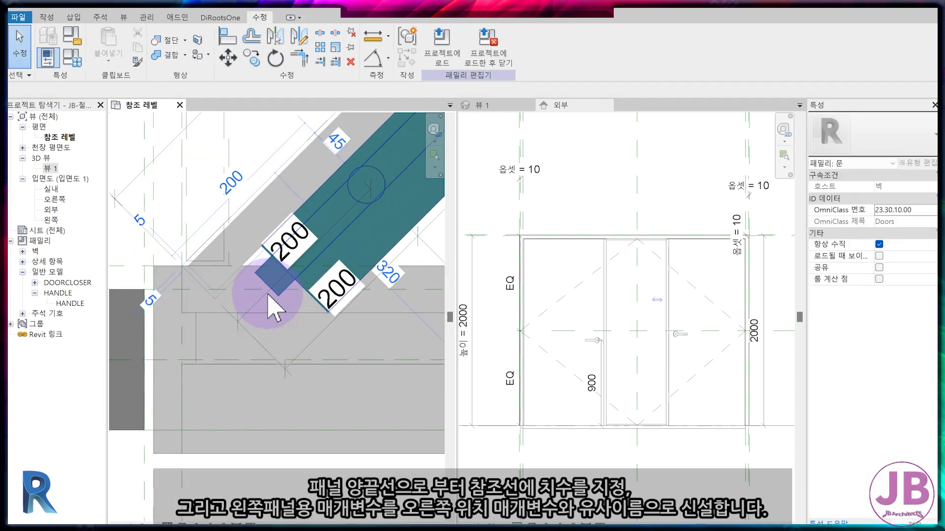
{"action": "scroll", "coordinate": [295, 354], "scroll_direction": "down", "scroll_amount": 3}
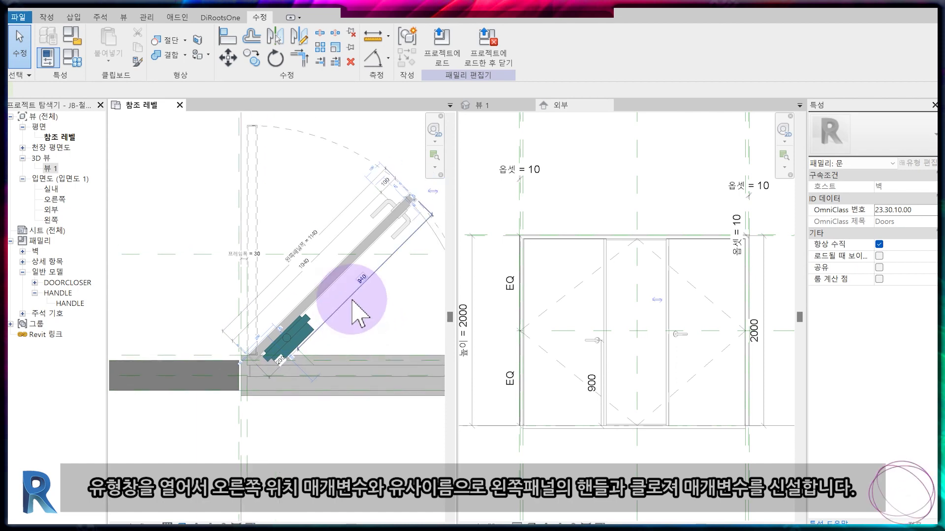
Step: Create a length type parameter HANDLE위치2 under 치수 with the formula 왼쪽패널폭 - 100 mm
{"action": "left_click", "coordinate": [48, 58]}
{"action": "left_click", "coordinate": [98, 265]}
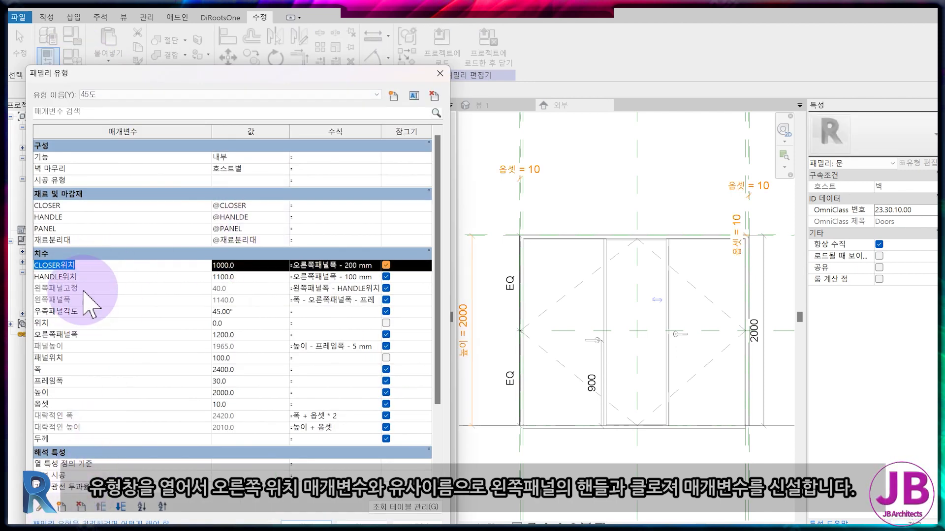
{"action": "left_click", "coordinate": [83, 277]}
{"action": "key", "text": "ctrl+c"}
{"action": "left_click", "coordinate": [61, 507]}
{"action": "left_click", "coordinate": [253, 316]}
{"action": "key", "text": "ctrl+v"}
{"action": "type", "text": "2"}
{"action": "left_click", "coordinate": [363, 465]}
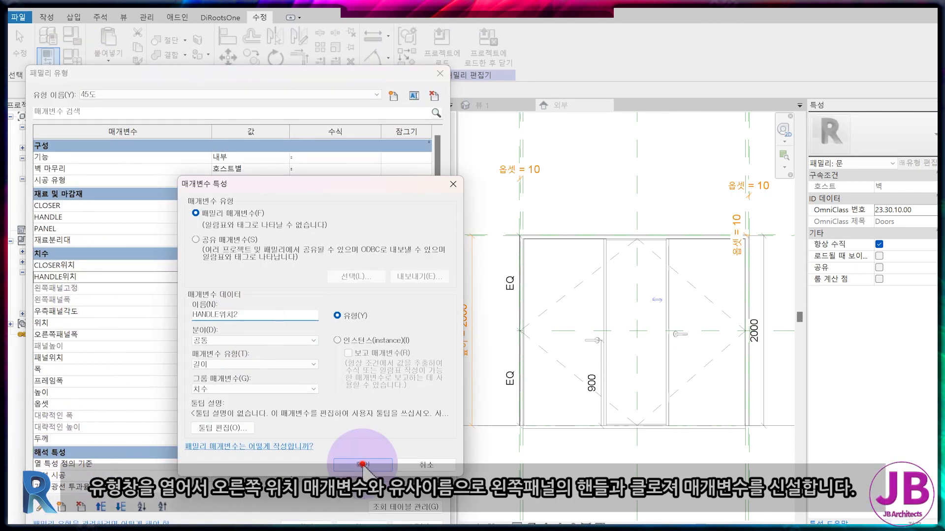
{"action": "left_click", "coordinate": [319, 287]}
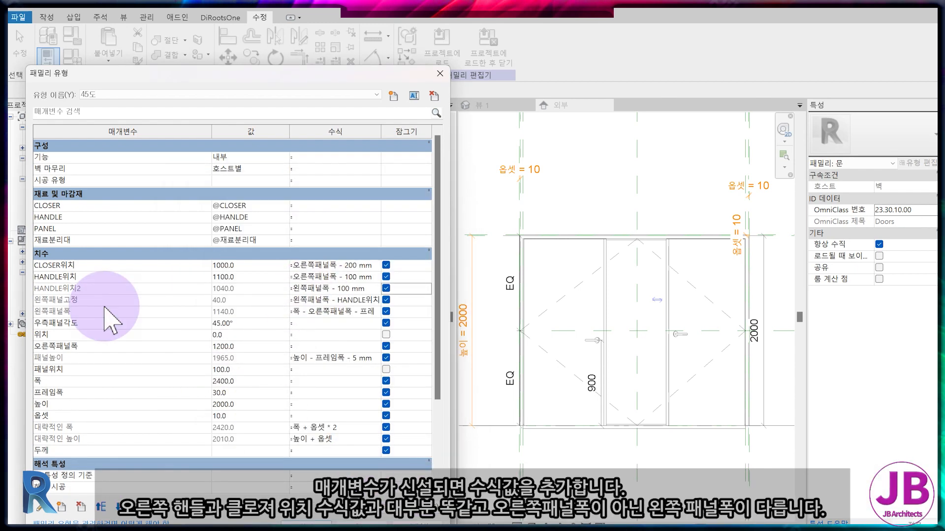
Step: Create a length type parameter CLOSER위치2 with the formula 왼쪽패널폭 - 200 mm and apply the family type changes
{"action": "left_click", "coordinate": [99, 265]}
{"action": "left_click", "coordinate": [61, 507]}
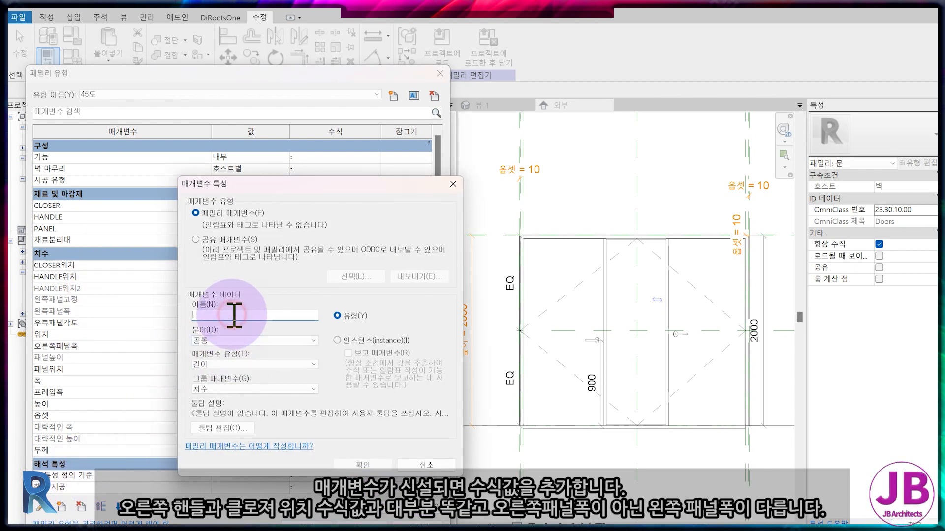
{"action": "type", "text": "CLOSER위치2"}
{"action": "left_click", "coordinate": [360, 466]}
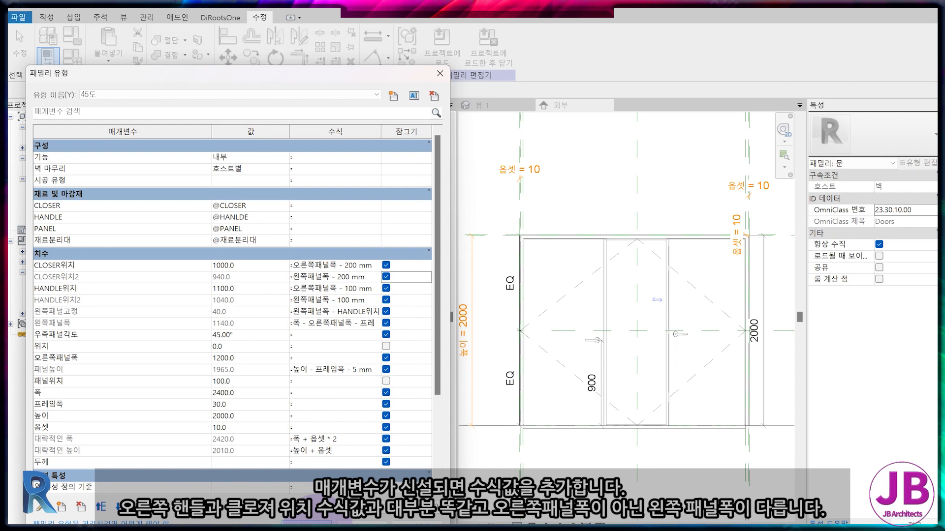
{"action": "left_click", "coordinate": [317, 526]}
Step: Label the left panel's 1040 mm handle dimension with the HANDLE위치2 parameter
{"action": "left_click", "coordinate": [350, 307]}
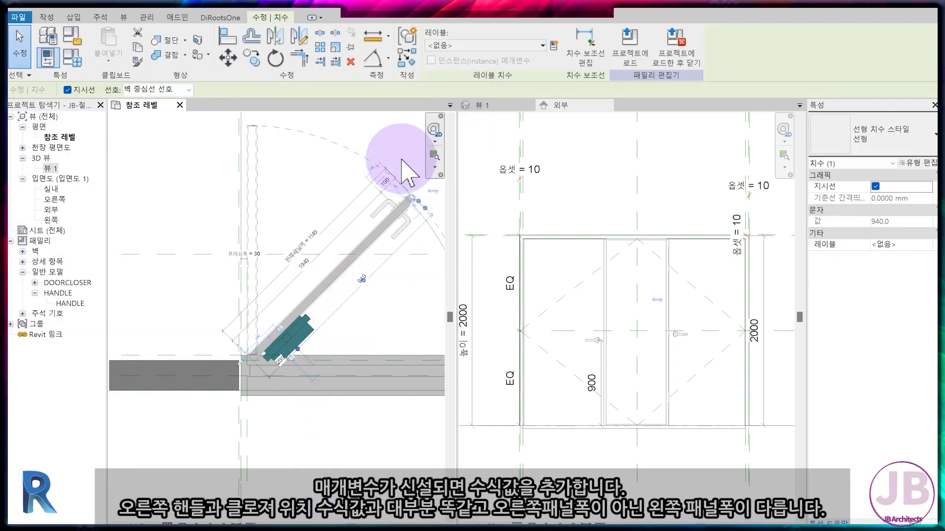
{"action": "key", "text": "Escape"}
{"action": "left_click", "coordinate": [347, 232]}
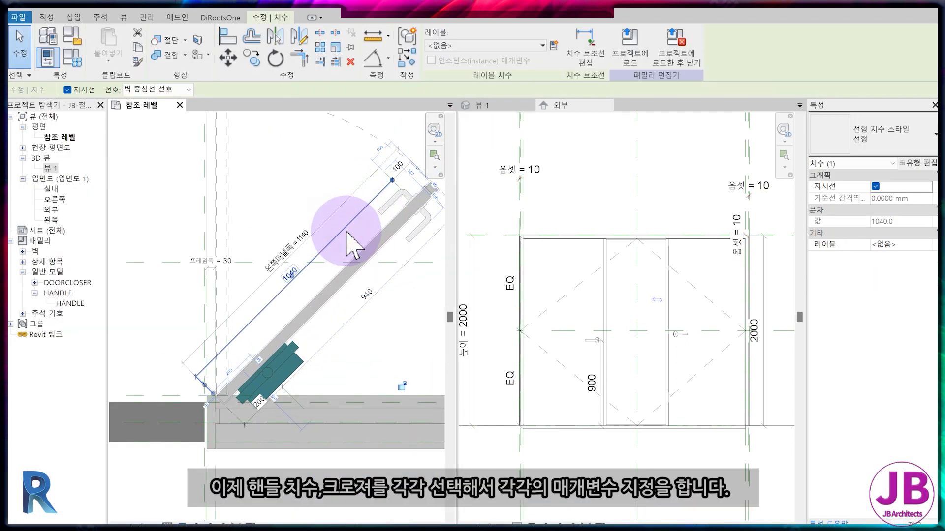
{"action": "left_click", "coordinate": [482, 45]}
{"action": "left_click", "coordinate": [497, 134]}
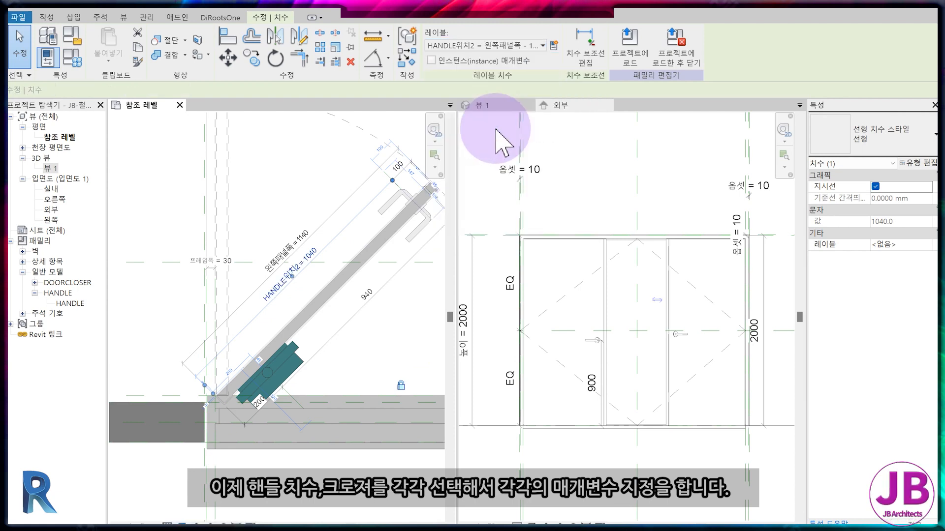
Step: Label the left panel's 940 mm closer dimension with the CLOSER위치2 parameter
{"action": "left_click", "coordinate": [449, 257]}
{"action": "left_click", "coordinate": [400, 275]}
{"action": "left_click", "coordinate": [482, 45]}
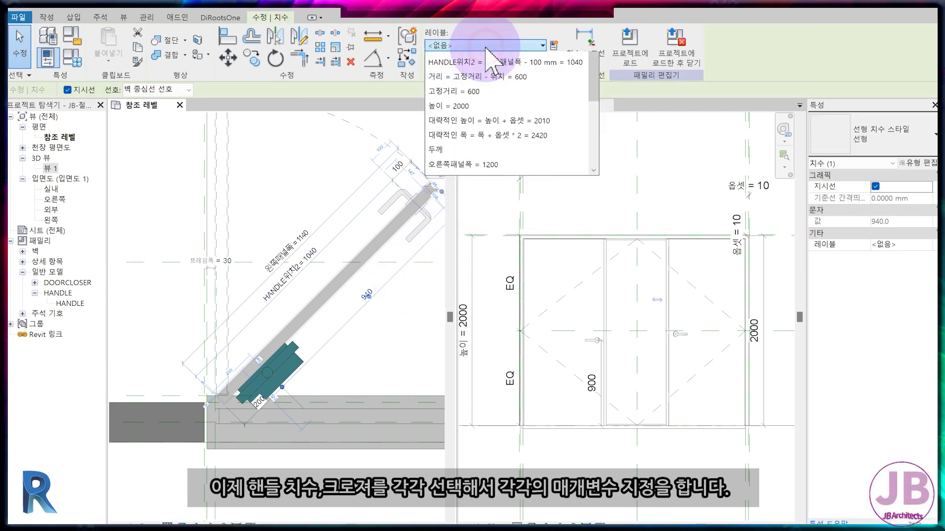
{"action": "left_click", "coordinate": [490, 100]}
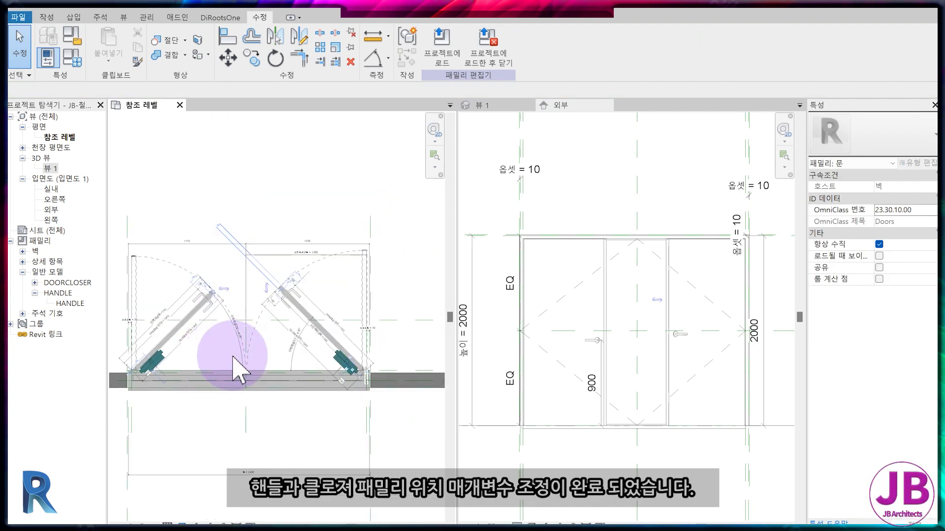
Step: Switch to the 뷰 1 3D view and check the panels, handles and closers in the 0도, 90도 and 45도 family types
{"action": "scroll", "coordinate": [280, 404], "scroll_direction": "down", "scroll_amount": 2}
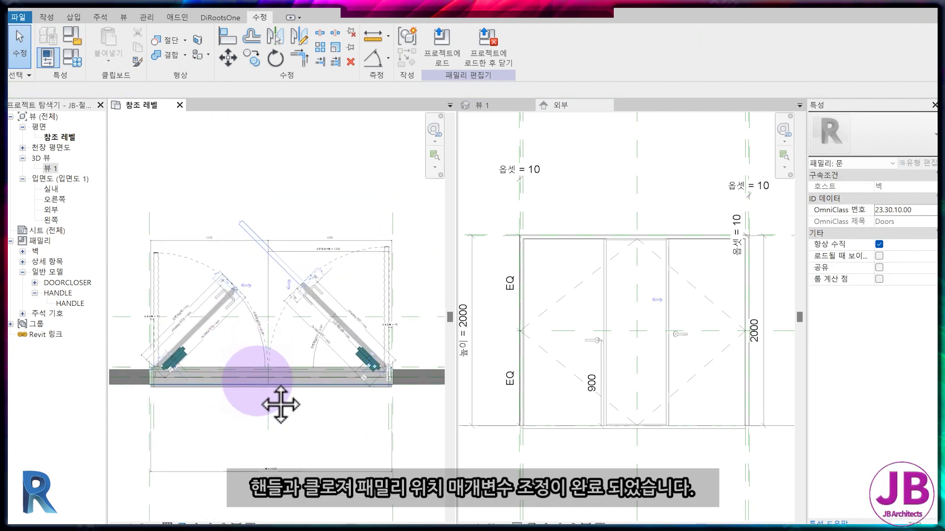
{"action": "middle_click_drag", "start_coordinate": [281, 404], "coordinate": [285, 405]}
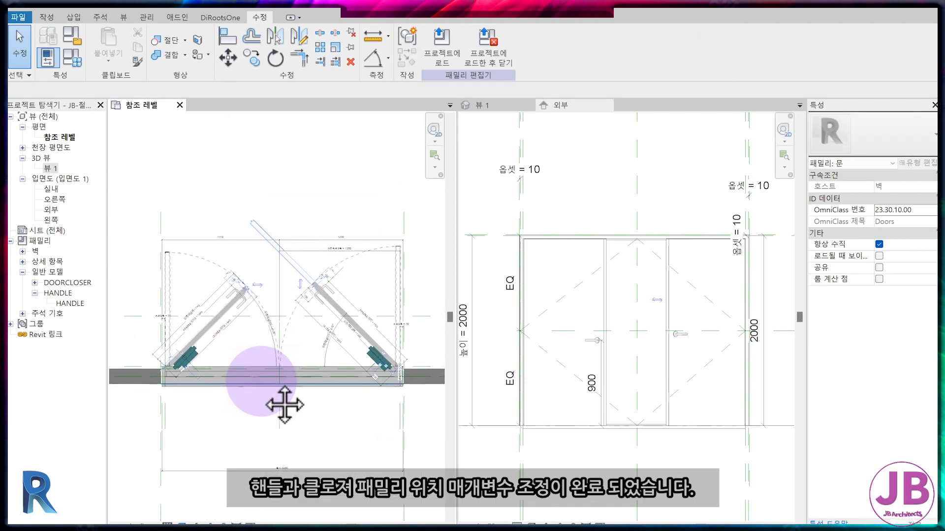
{"action": "left_click", "coordinate": [487, 105]}
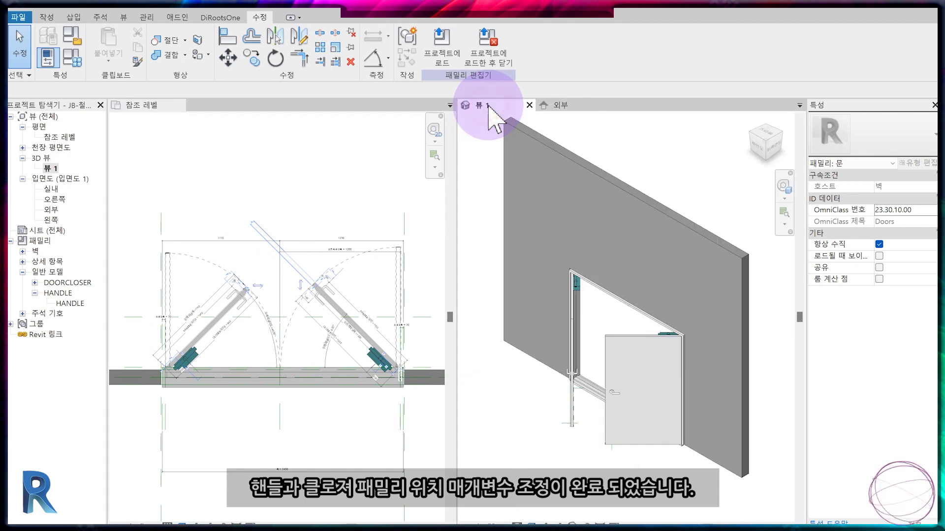
{"action": "scroll", "coordinate": [583, 435], "scroll_direction": "up", "scroll_amount": 2}
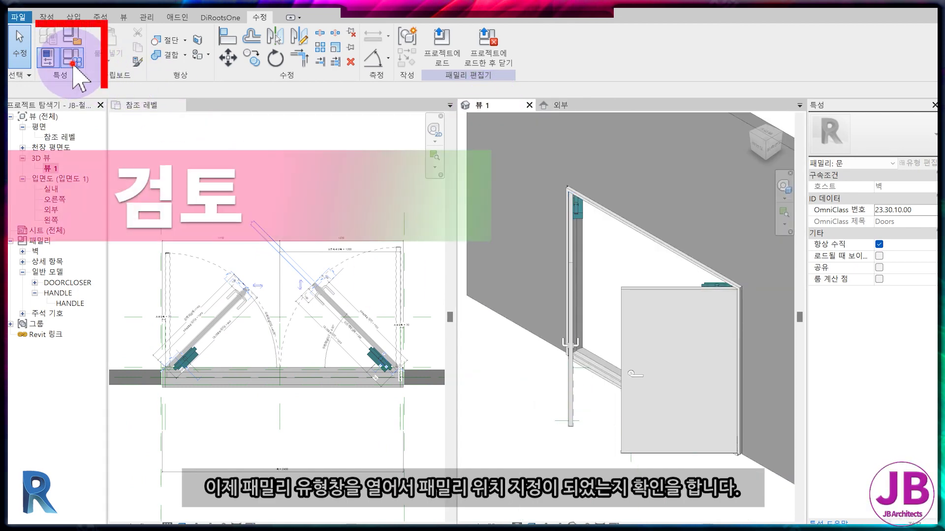
{"action": "left_click", "coordinate": [73, 65]}
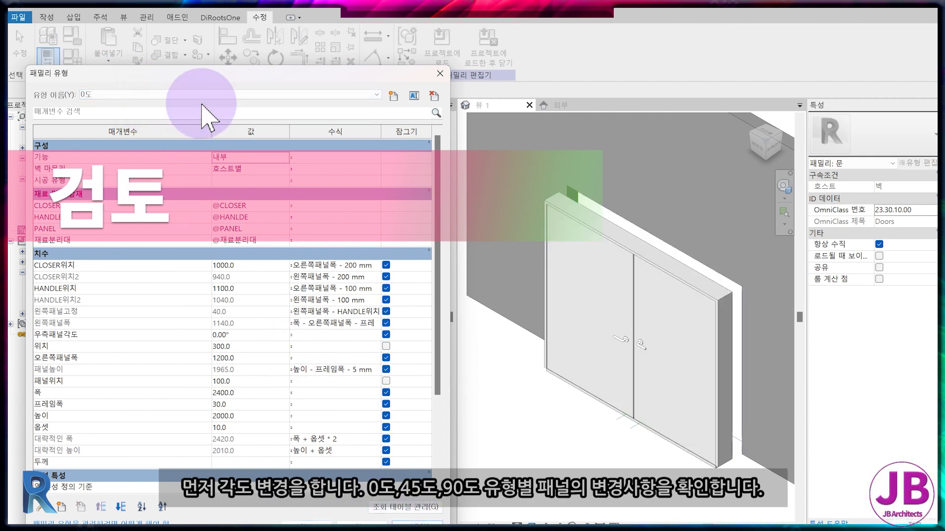
{"action": "left_click", "coordinate": [205, 97]}
{"action": "left_click", "coordinate": [197, 118]}
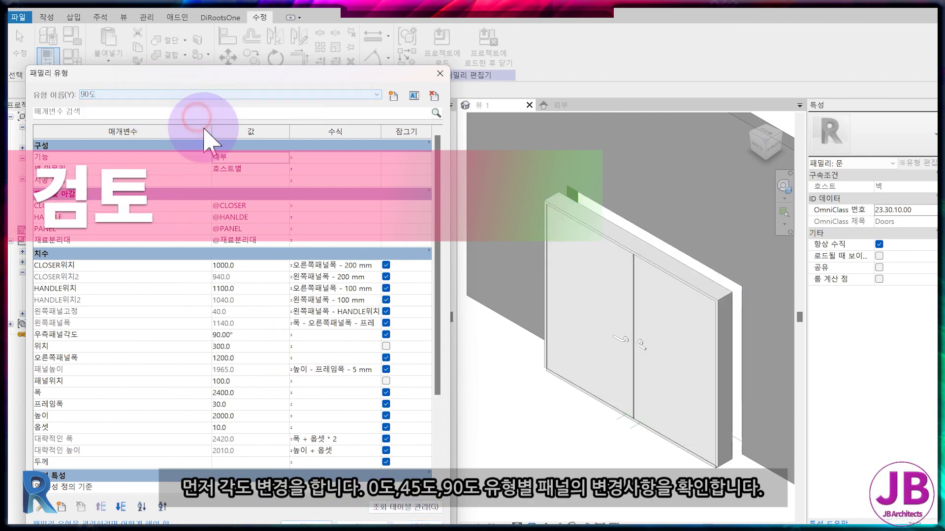
{"action": "left_click", "coordinate": [153, 95]}
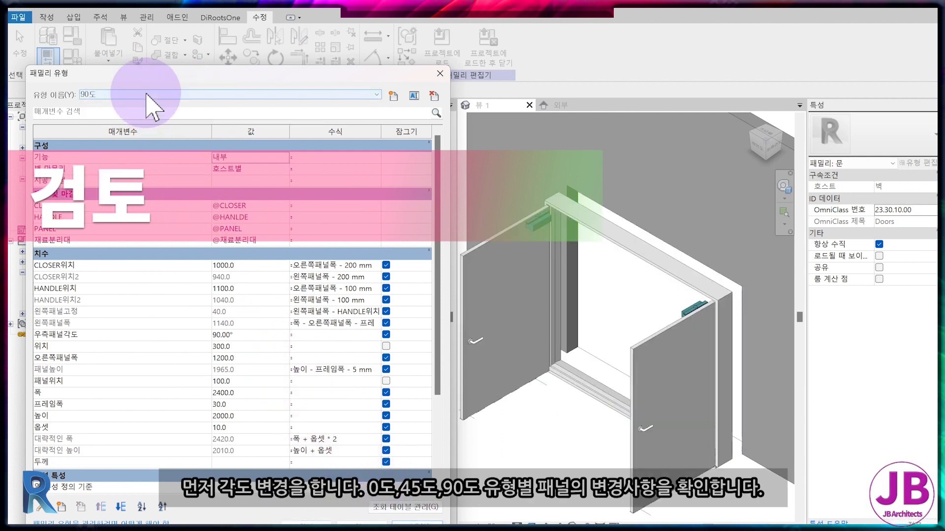
{"action": "left_click", "coordinate": [152, 110]}
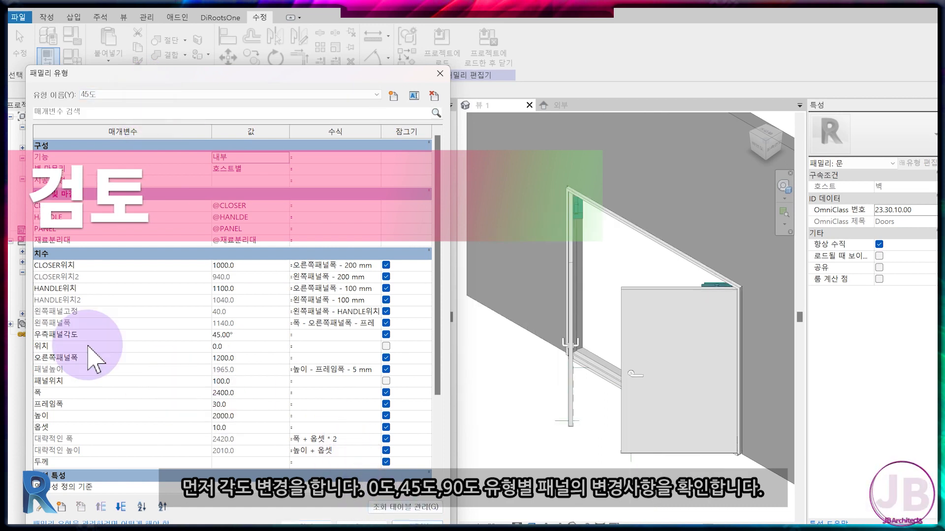
Step: Set the 폭 parameter of the 45도 type to 3000, apply it and close the family types
{"action": "left_click", "coordinate": [242, 395]}
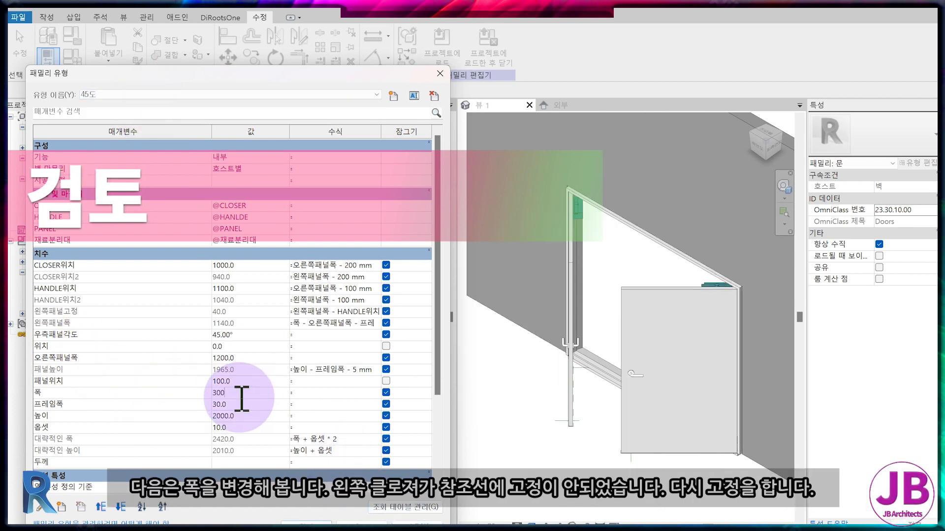
{"action": "left_click", "coordinate": [418, 522]}
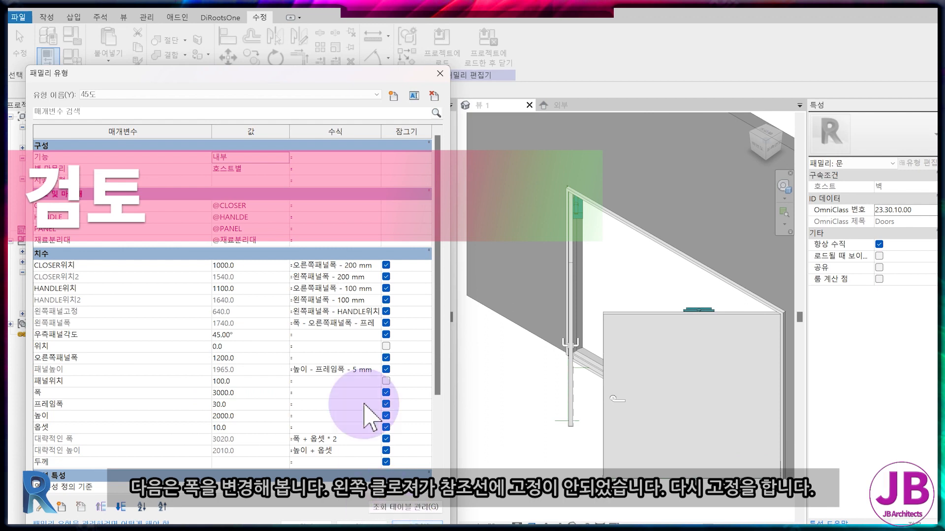
{"action": "left_click", "coordinate": [306, 522]}
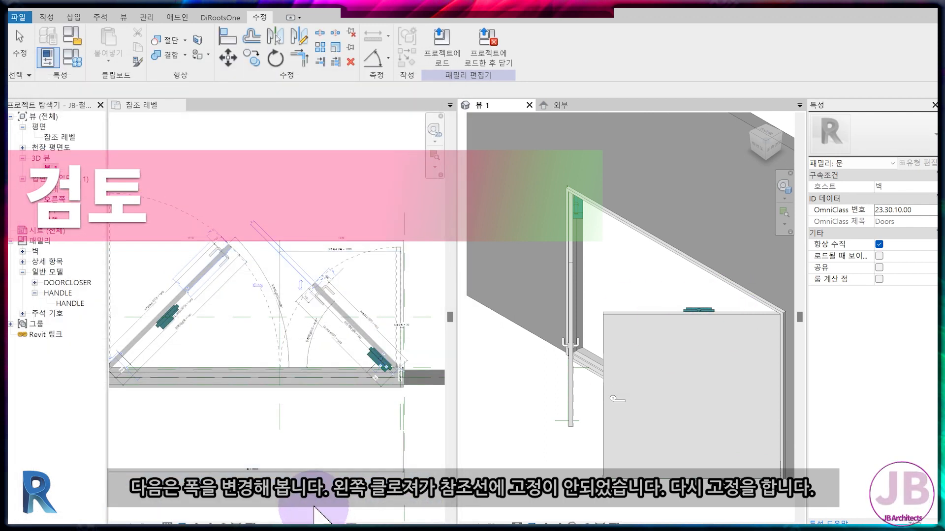
Step: In the 참조 레벨 plan, align the left panel's closer to the reference line 200 mm from the panel's hinge end
{"action": "scroll", "coordinate": [361, 330], "scroll_direction": "up", "scroll_amount": 3}
{"action": "scroll", "coordinate": [361, 329], "scroll_direction": "up", "scroll_amount": 5}
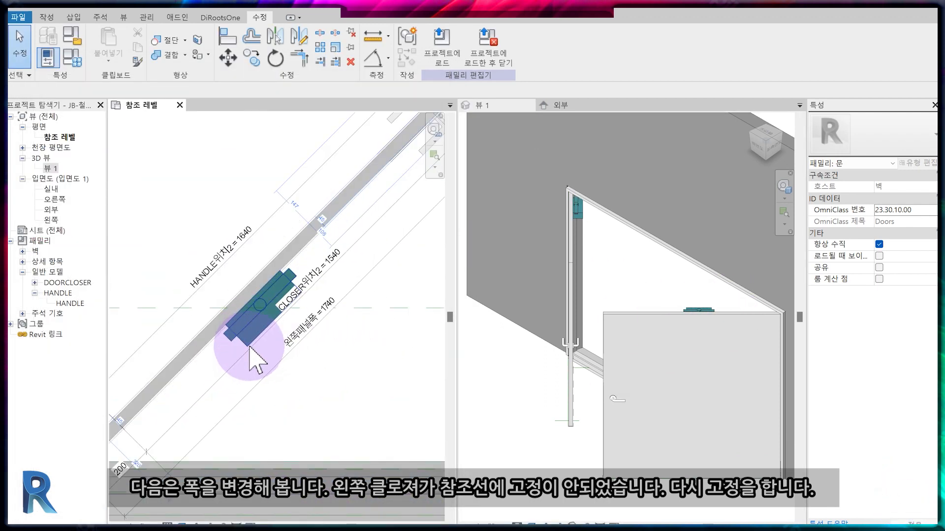
{"action": "scroll", "coordinate": [295, 305], "scroll_direction": "down", "scroll_amount": 2}
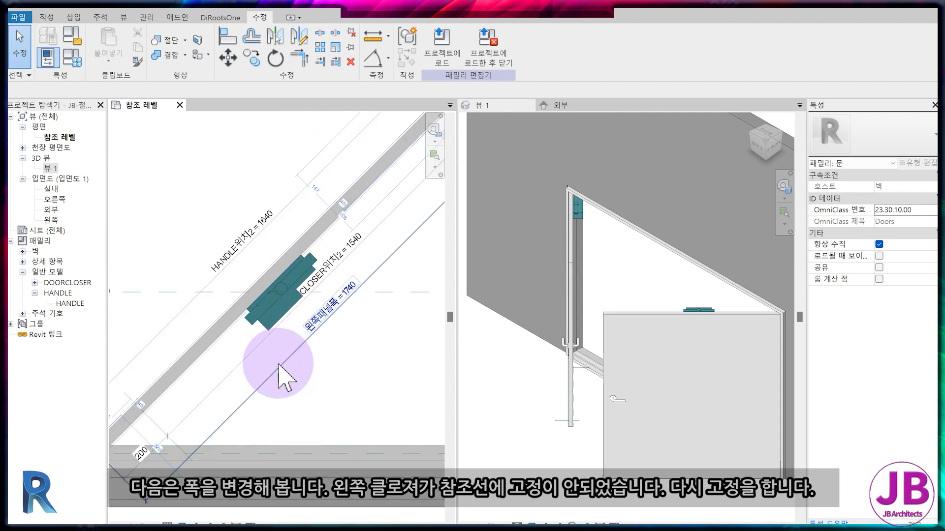
{"action": "middle_click_drag", "start_coordinate": [267, 389], "coordinate": [308, 392]}
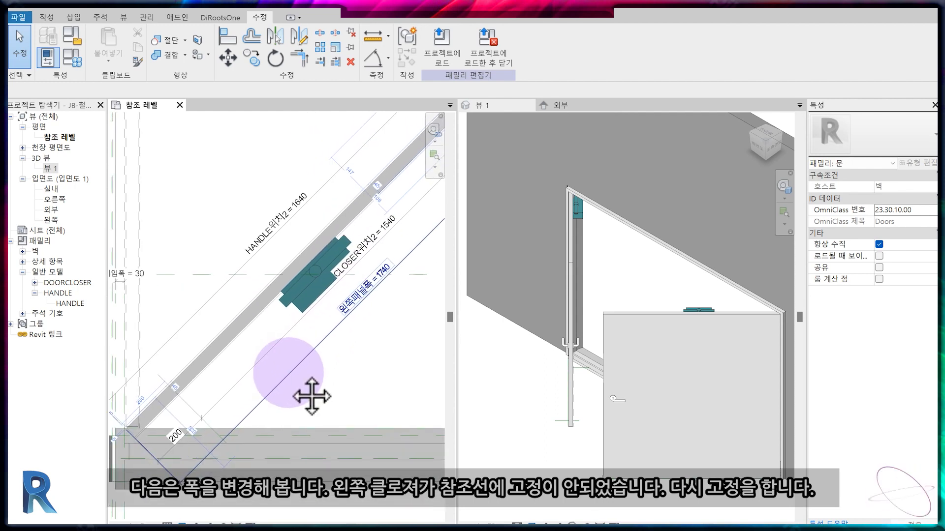
{"action": "left_click", "coordinate": [191, 410]}
{"action": "left_click", "coordinate": [322, 277]}
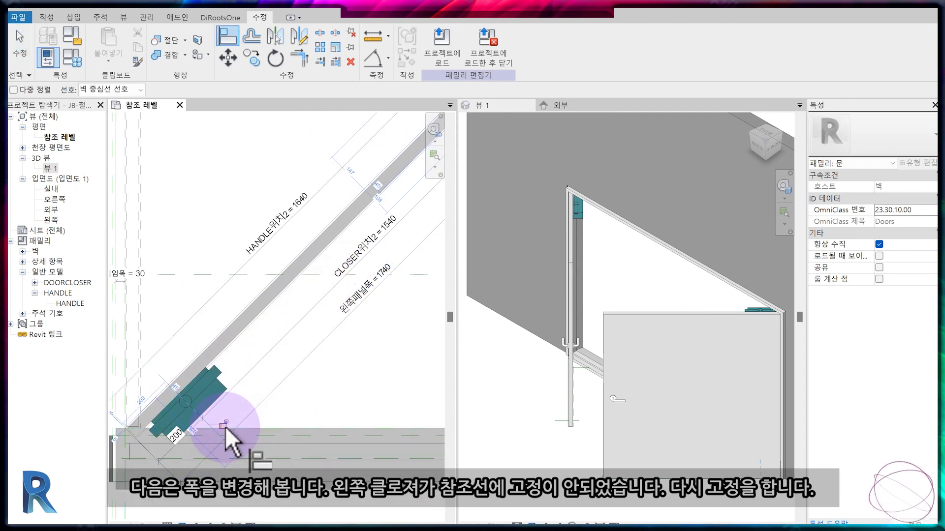
Step: In the 45도 family type, set 폭 to 3300 and 오른쪽패널폭 to 1500 and apply the values
{"action": "scroll", "coordinate": [266, 424], "scroll_direction": "down", "scroll_amount": 3}
{"action": "left_click", "coordinate": [74, 59]}
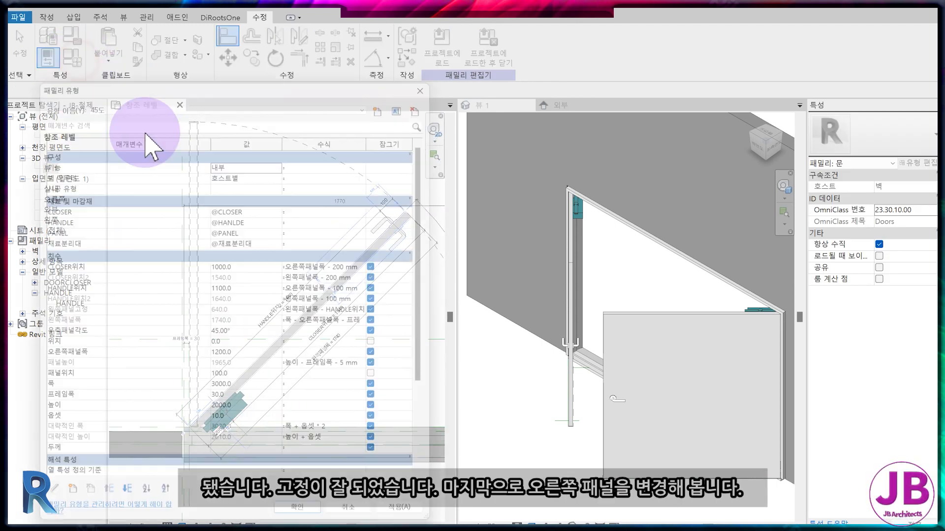
{"action": "left_click", "coordinate": [256, 393]}
{"action": "type", "text": "3300"}
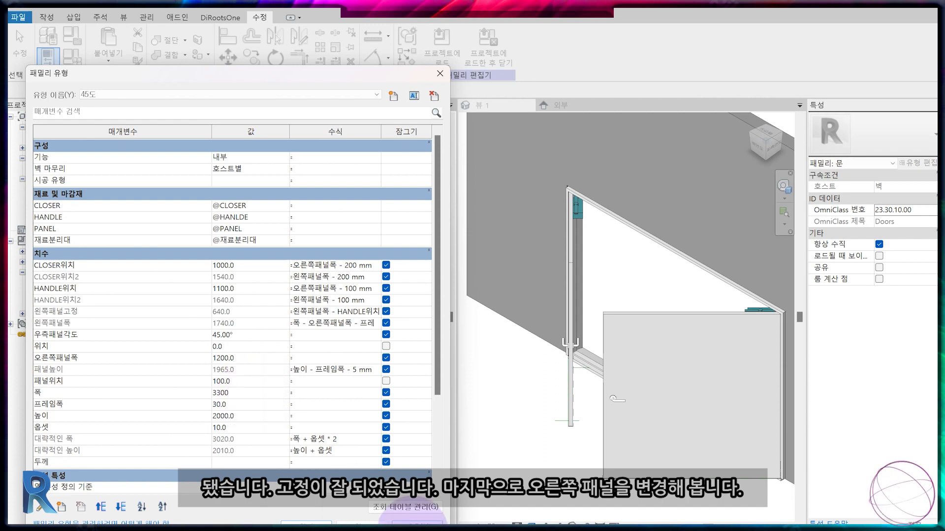
{"action": "key", "text": "Return"}
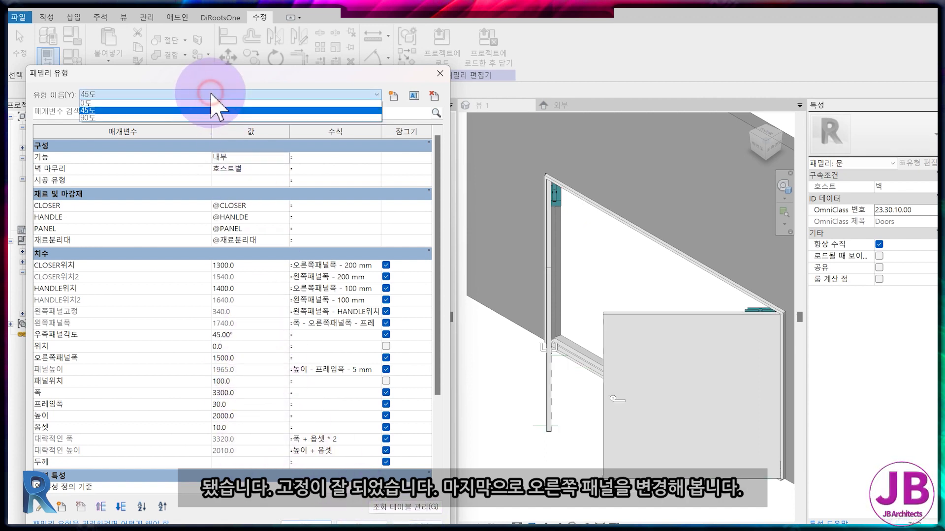
Step: Apply the 0도 family type and set its 폭 to 3000 and 오른쪽패널폭 to 1500
{"action": "left_click", "coordinate": [410, 527]}
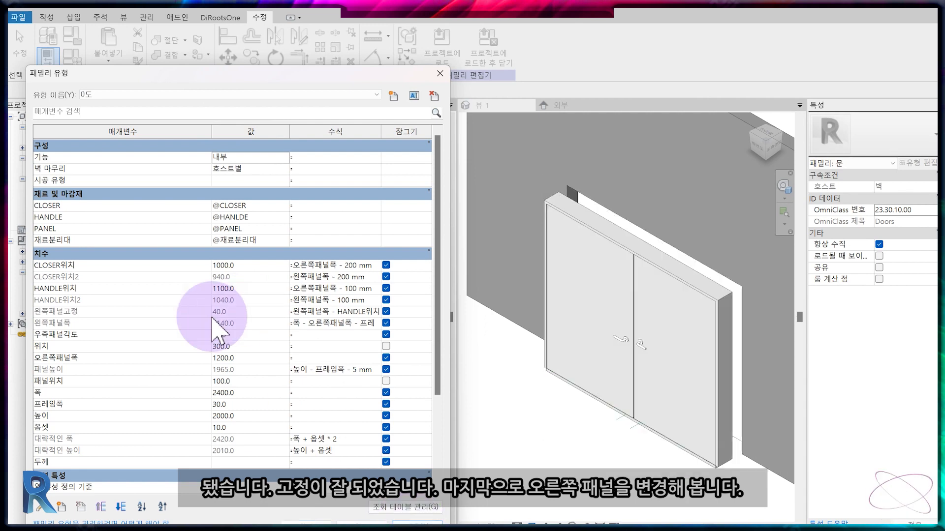
{"action": "left_click", "coordinate": [240, 392]}
{"action": "type", "text": "3000"}
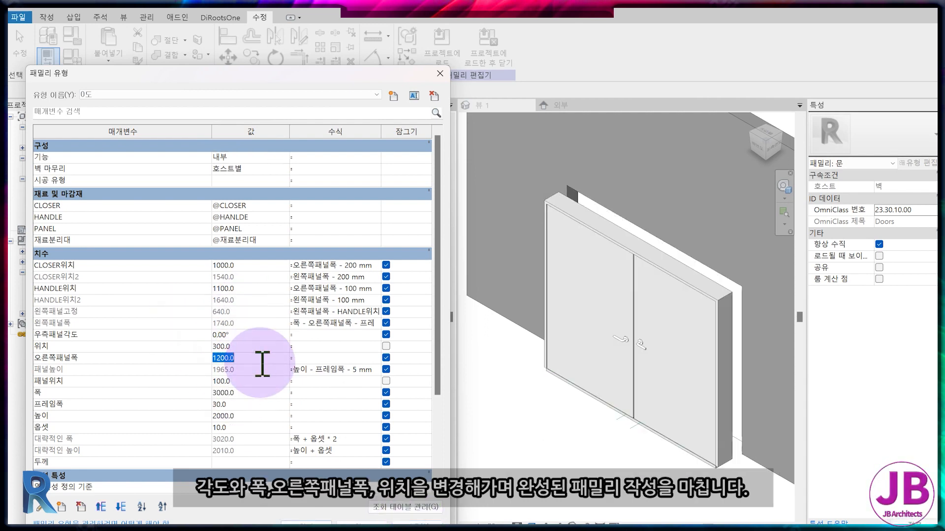
{"action": "left_click", "coordinate": [408, 528]}
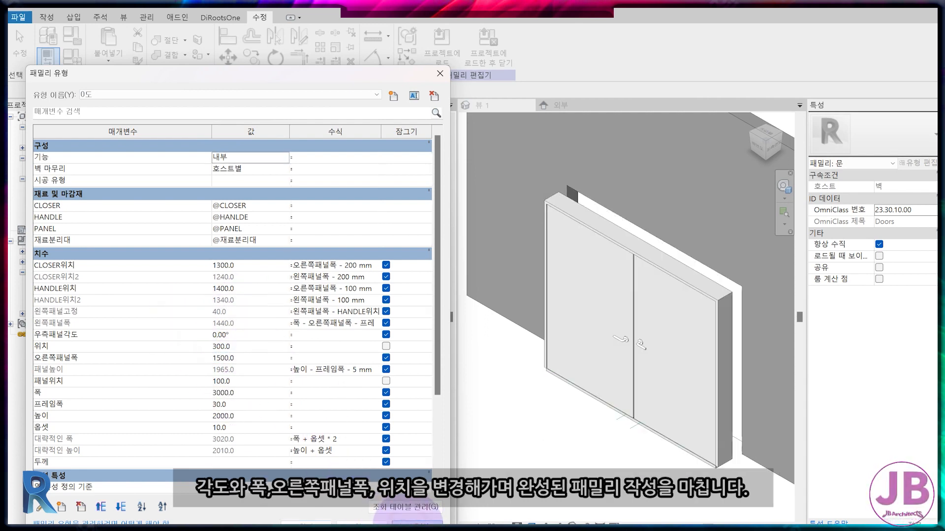
Step: Apply the 45도 and 90도 family types in turn and check the finished door in the plan and 3D views
{"action": "left_click", "coordinate": [132, 97]}
{"action": "left_click", "coordinate": [118, 110]}
{"action": "left_click", "coordinate": [413, 527]}
{"action": "left_click", "coordinate": [123, 94]}
{"action": "left_click", "coordinate": [118, 121]}
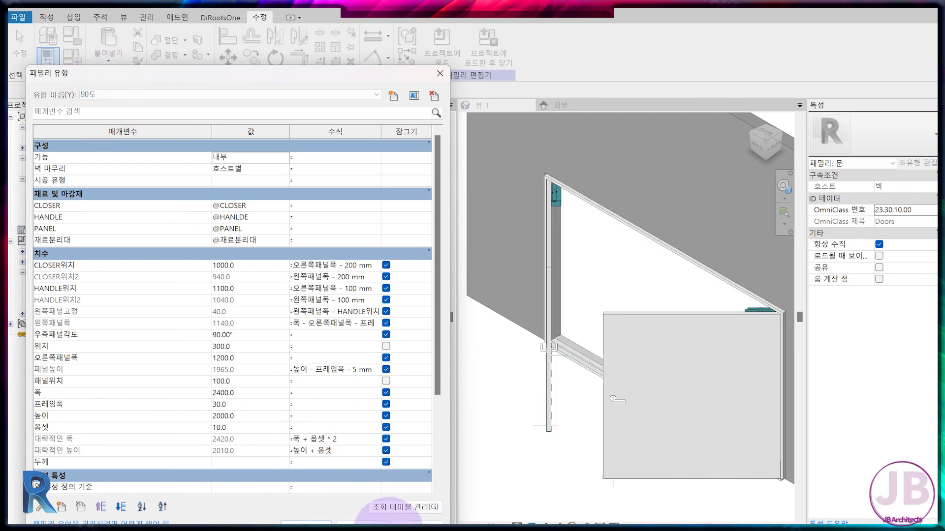
{"action": "left_click", "coordinate": [413, 527]}
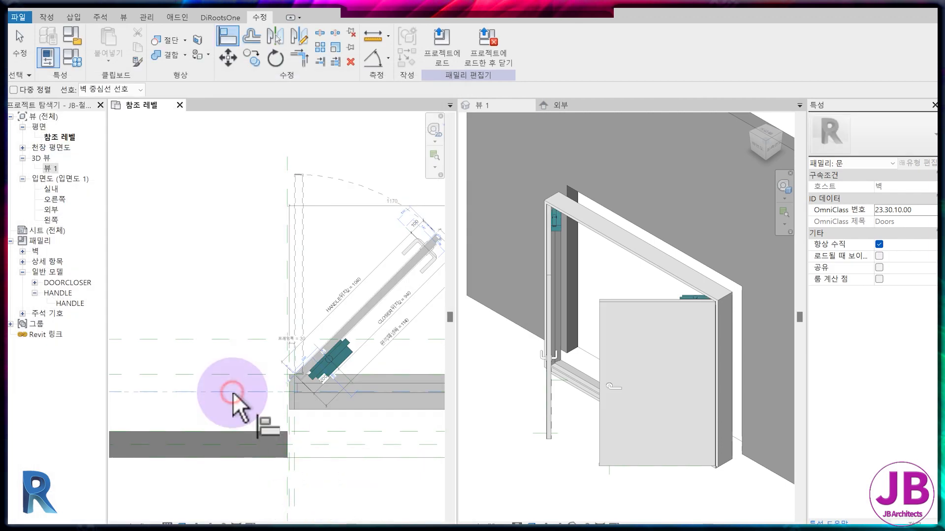
{"action": "scroll", "coordinate": [232, 392], "scroll_direction": "down", "scroll_amount": 3}
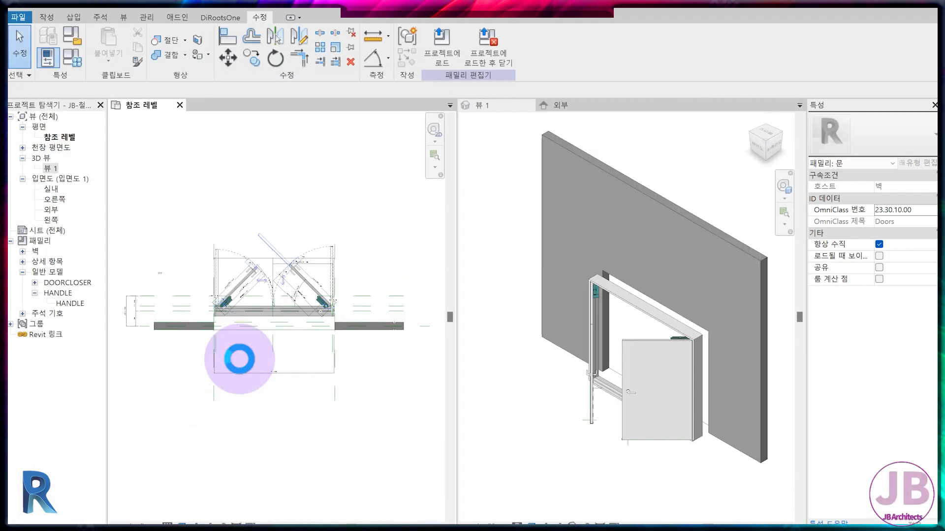